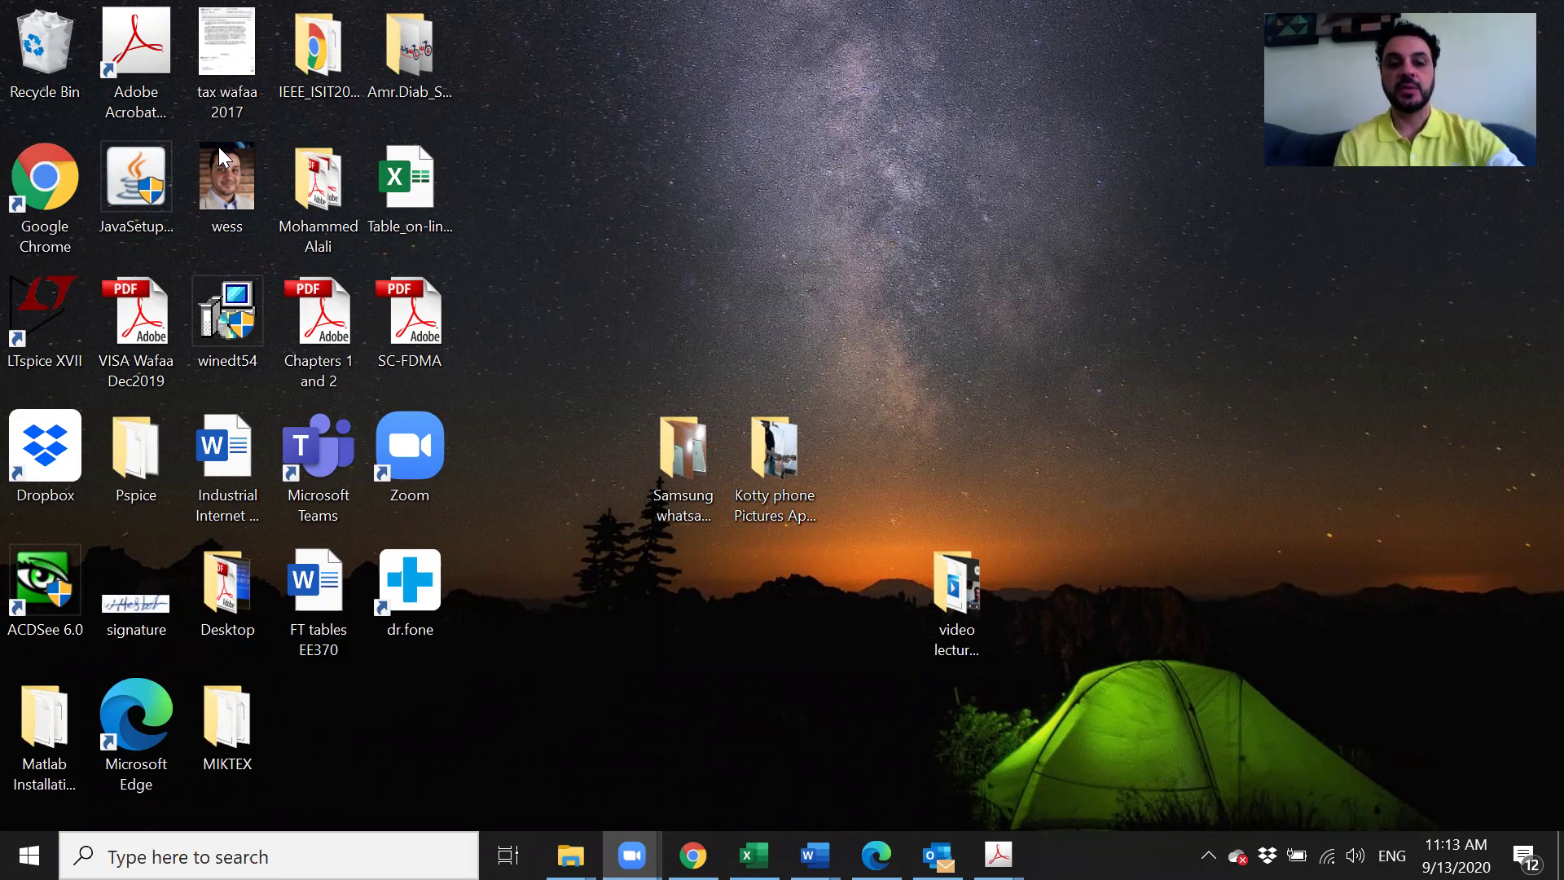
Step: Launch the Schematics program from the PSpice Student application group
{"action": "left_click", "coordinate": [29, 855]}
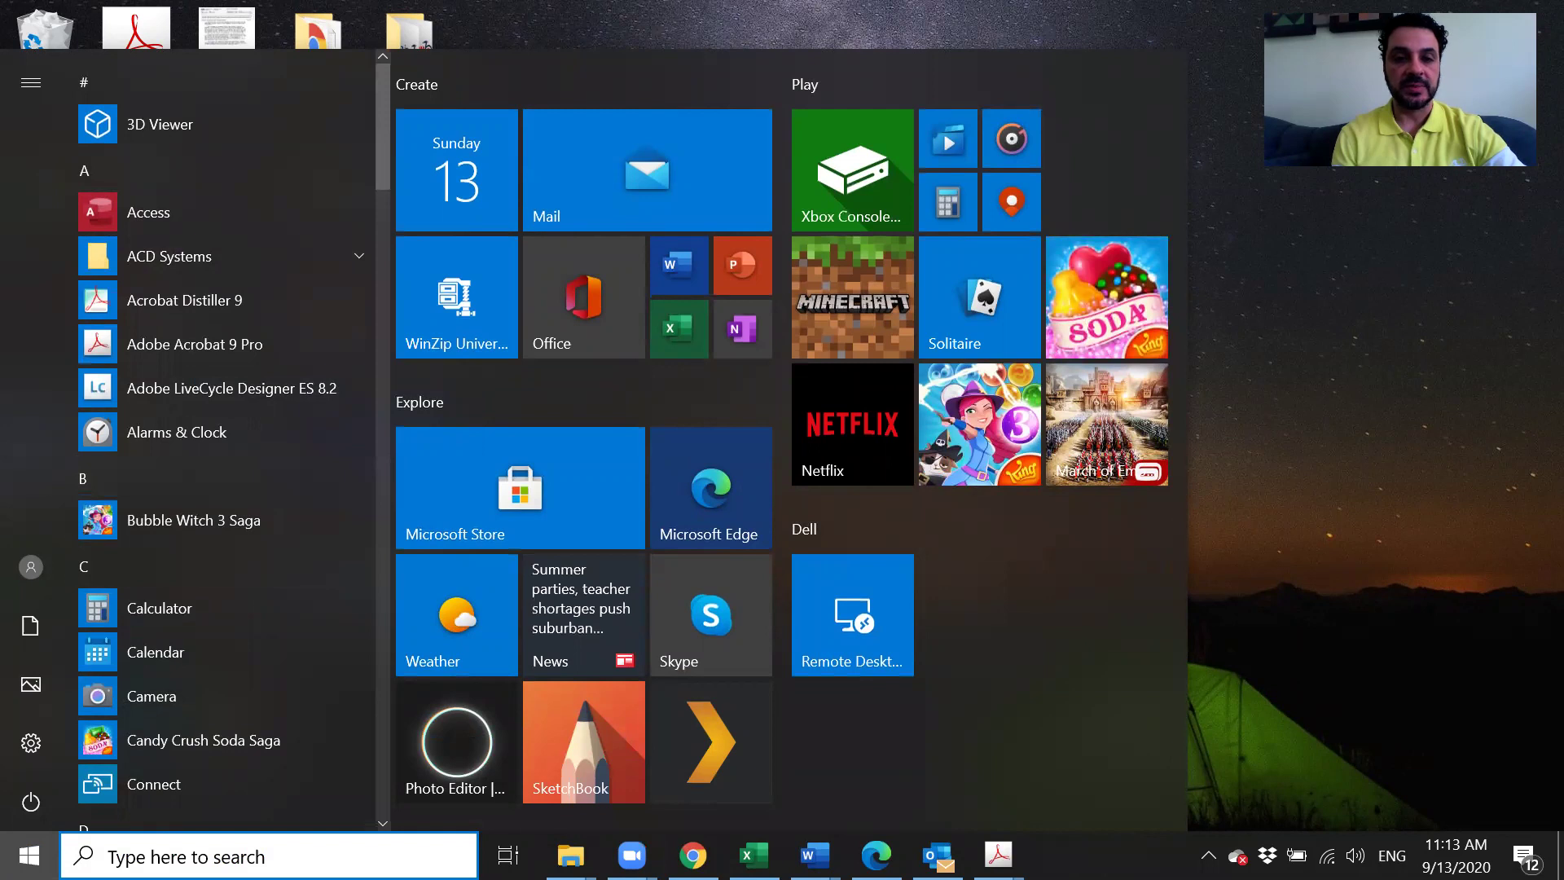
{"action": "scroll", "coordinate": [220, 440], "scroll_direction": "down", "scroll_amount": 15}
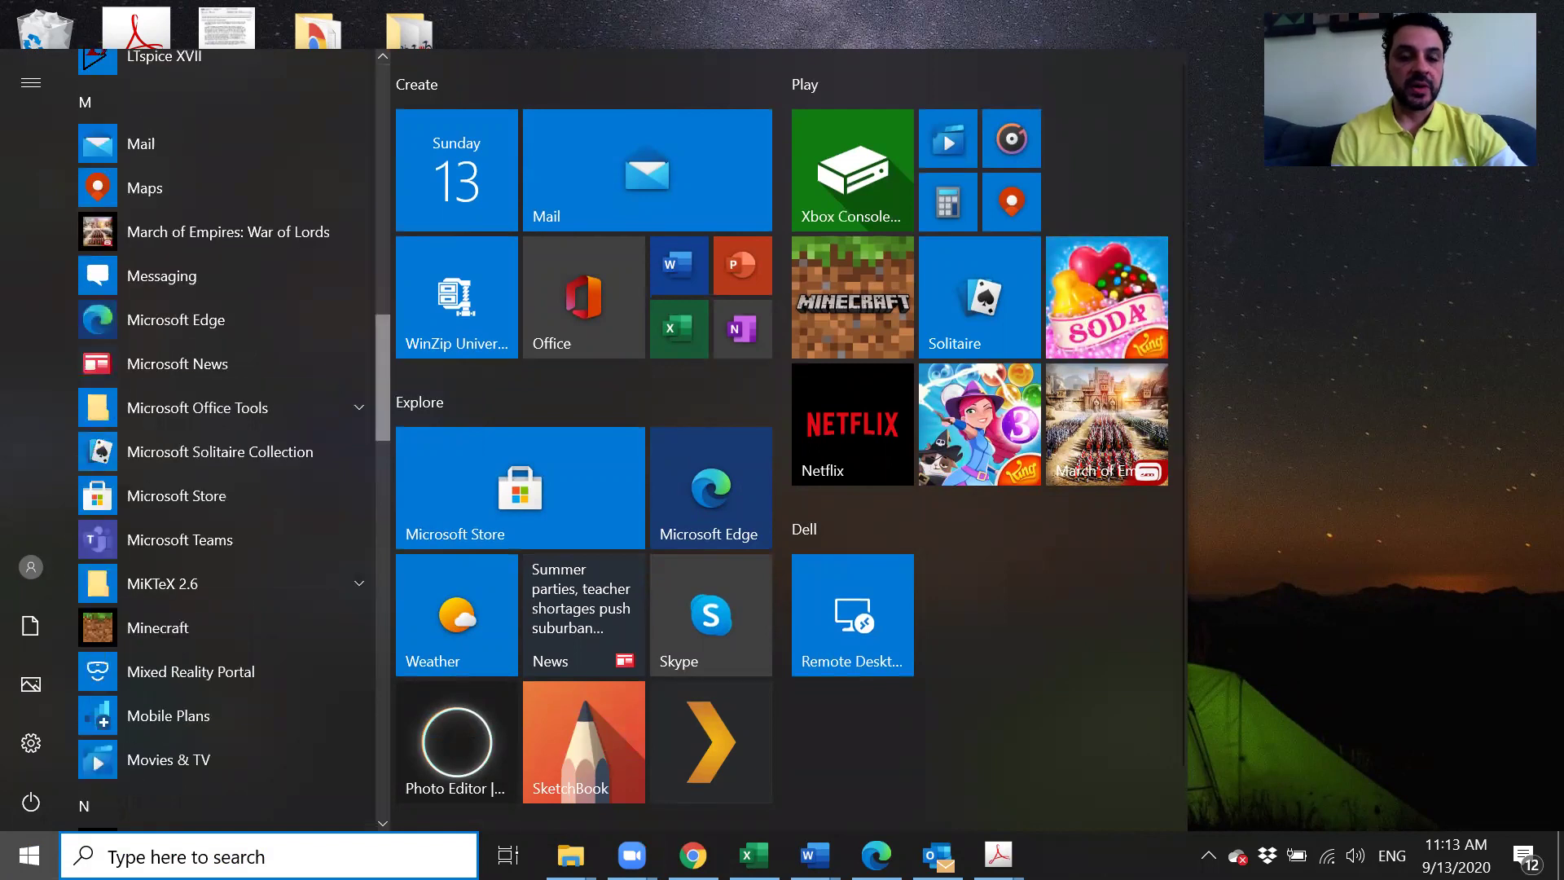
{"action": "scroll", "coordinate": [220, 440], "scroll_direction": "down", "scroll_amount": 5}
{"action": "scroll", "coordinate": [202, 515], "scroll_direction": "down", "scroll_amount": 4}
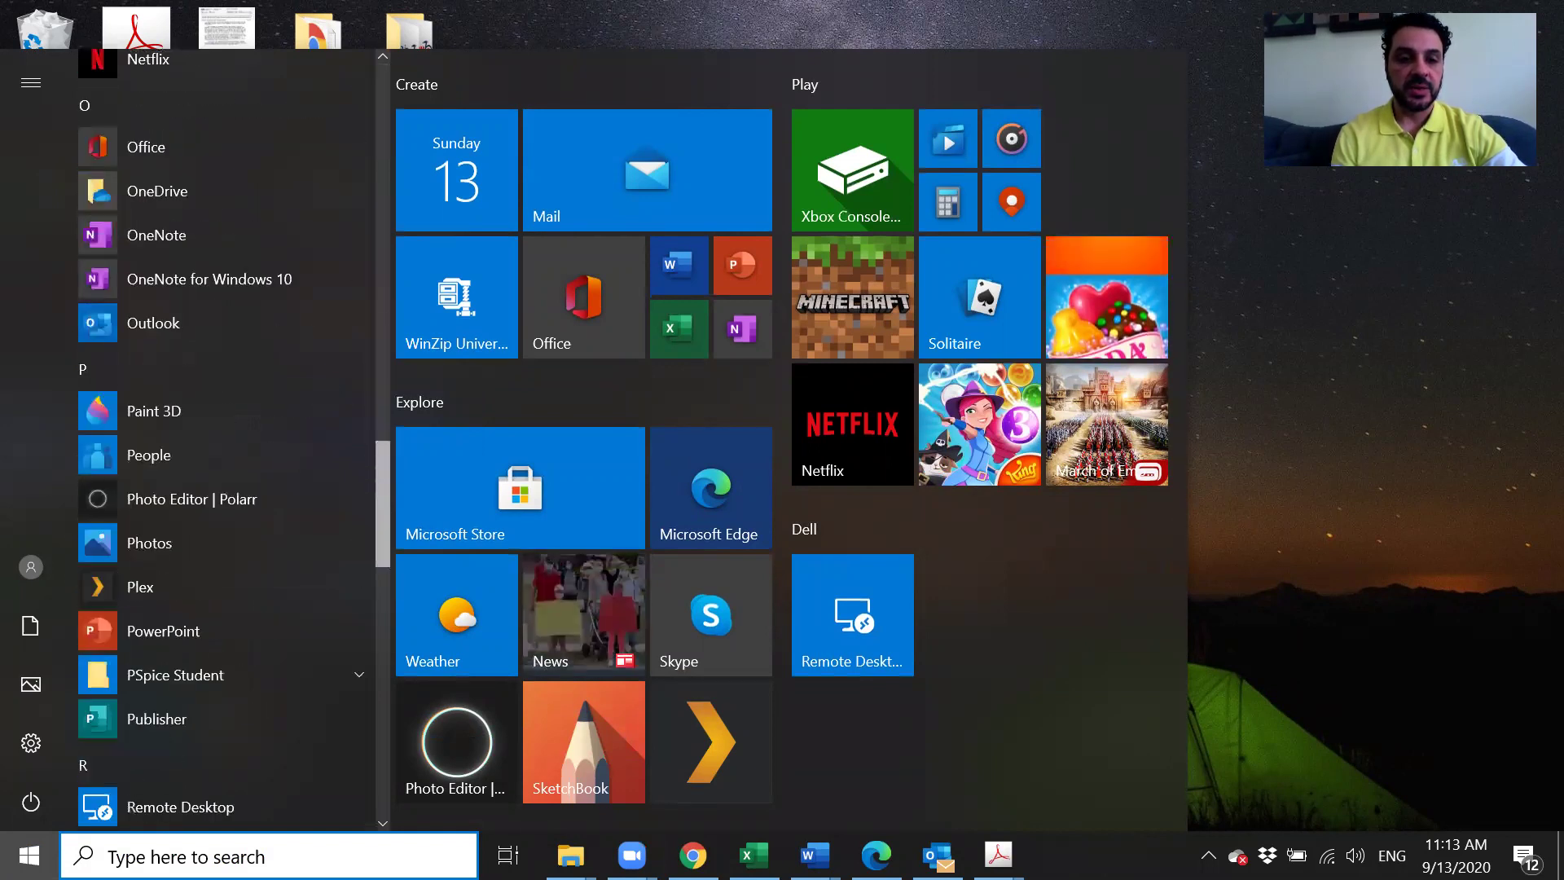
{"action": "key", "text": "Down"}
{"action": "key", "text": "Down"}
{"action": "key", "text": "Down"}
{"action": "key", "text": "Down"}
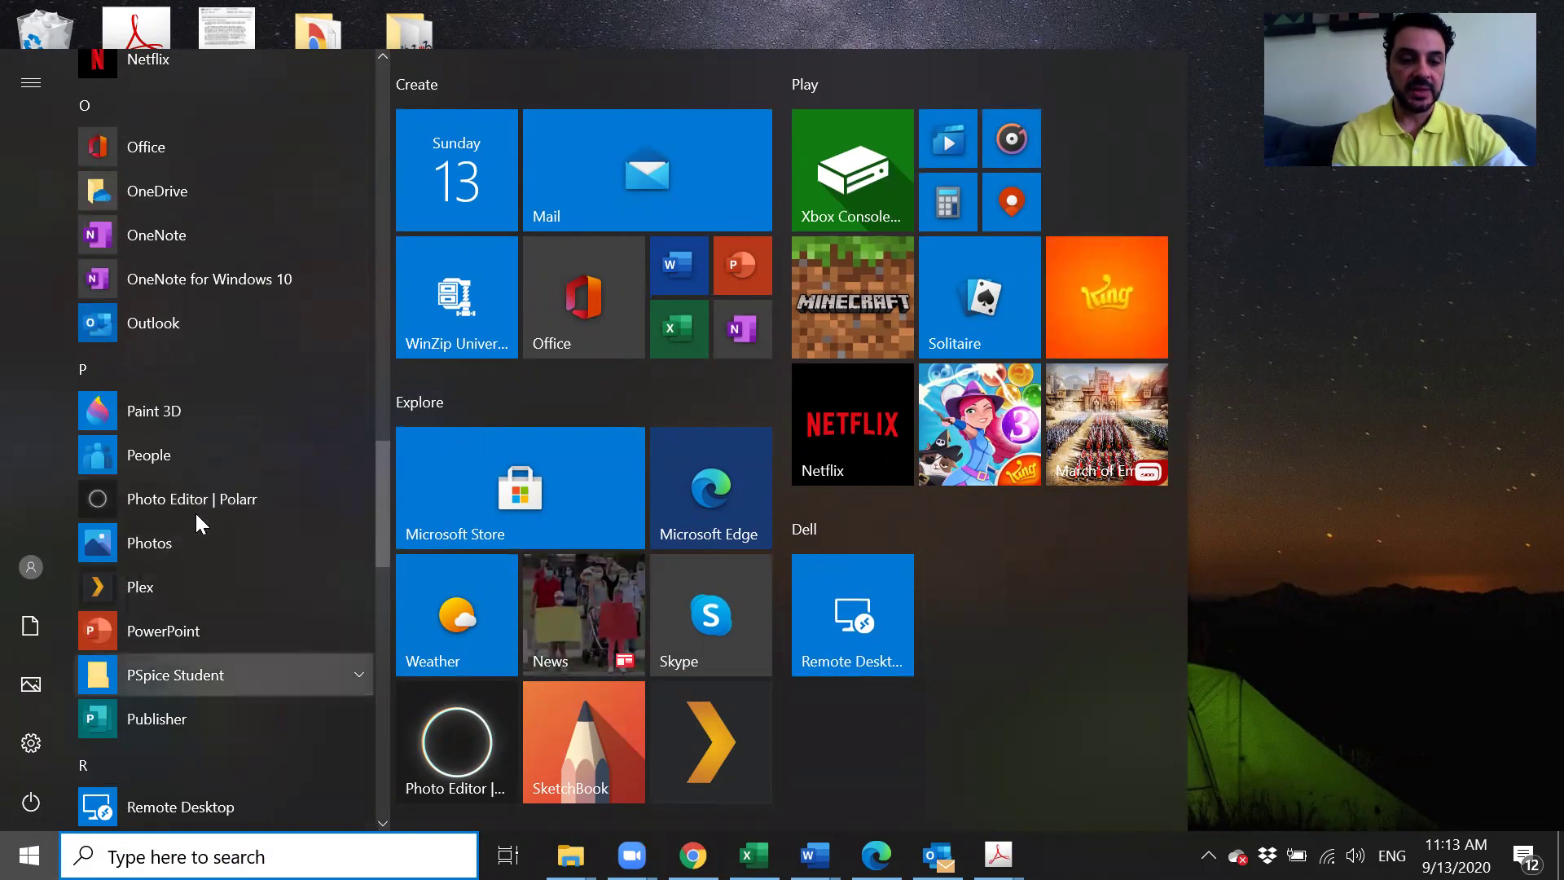
{"action": "key", "text": "Return"}
{"action": "scroll", "coordinate": [196, 513], "scroll_direction": "down", "scroll_amount": 2}
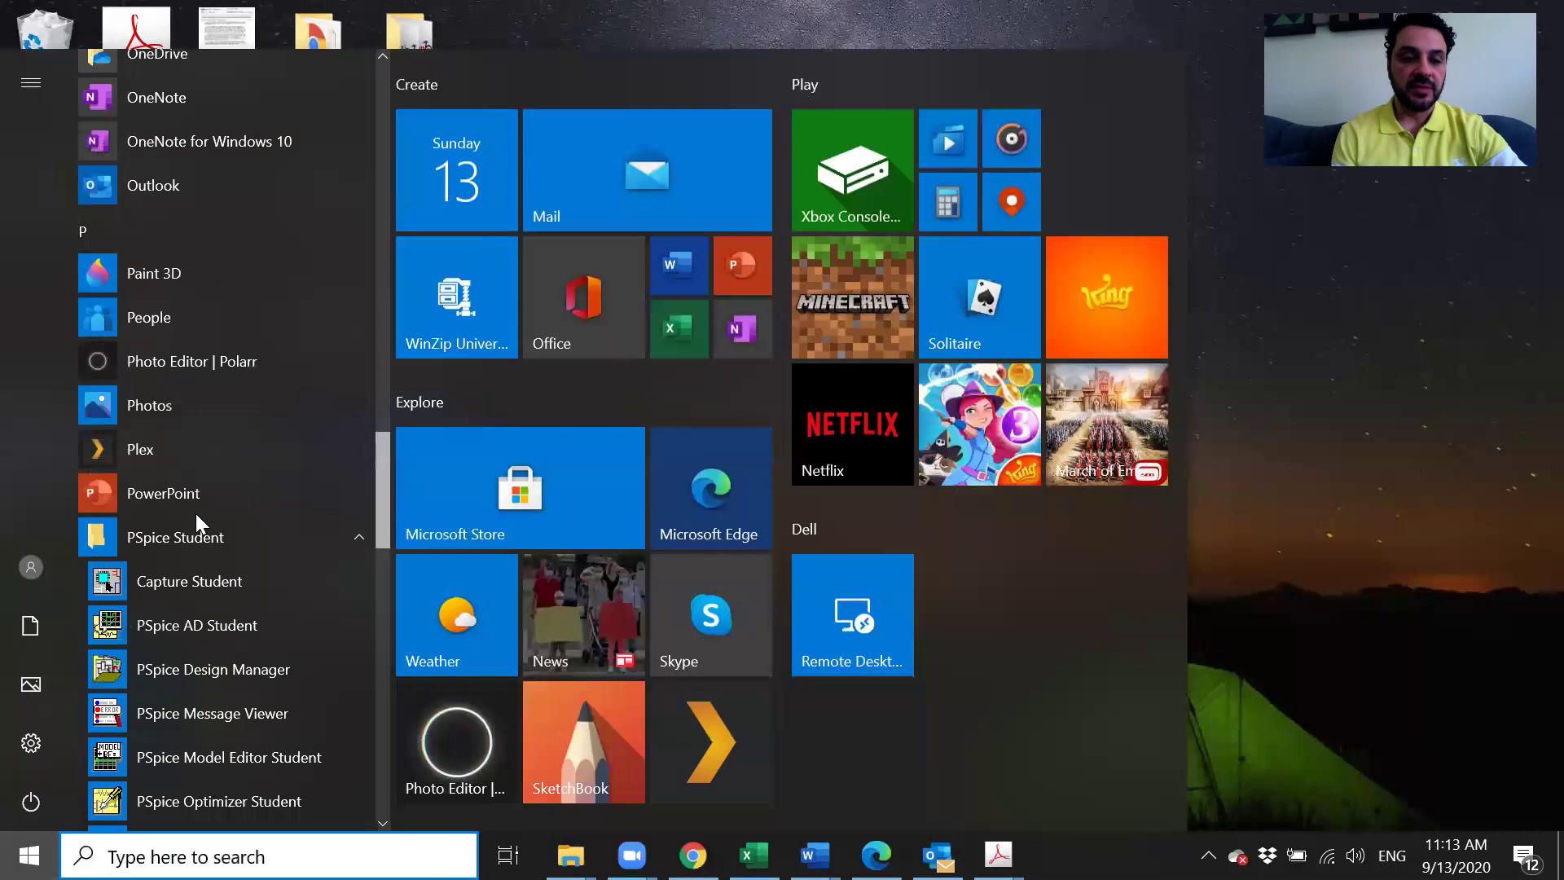
{"action": "scroll", "coordinate": [195, 513], "scroll_direction": "down", "scroll_amount": 3}
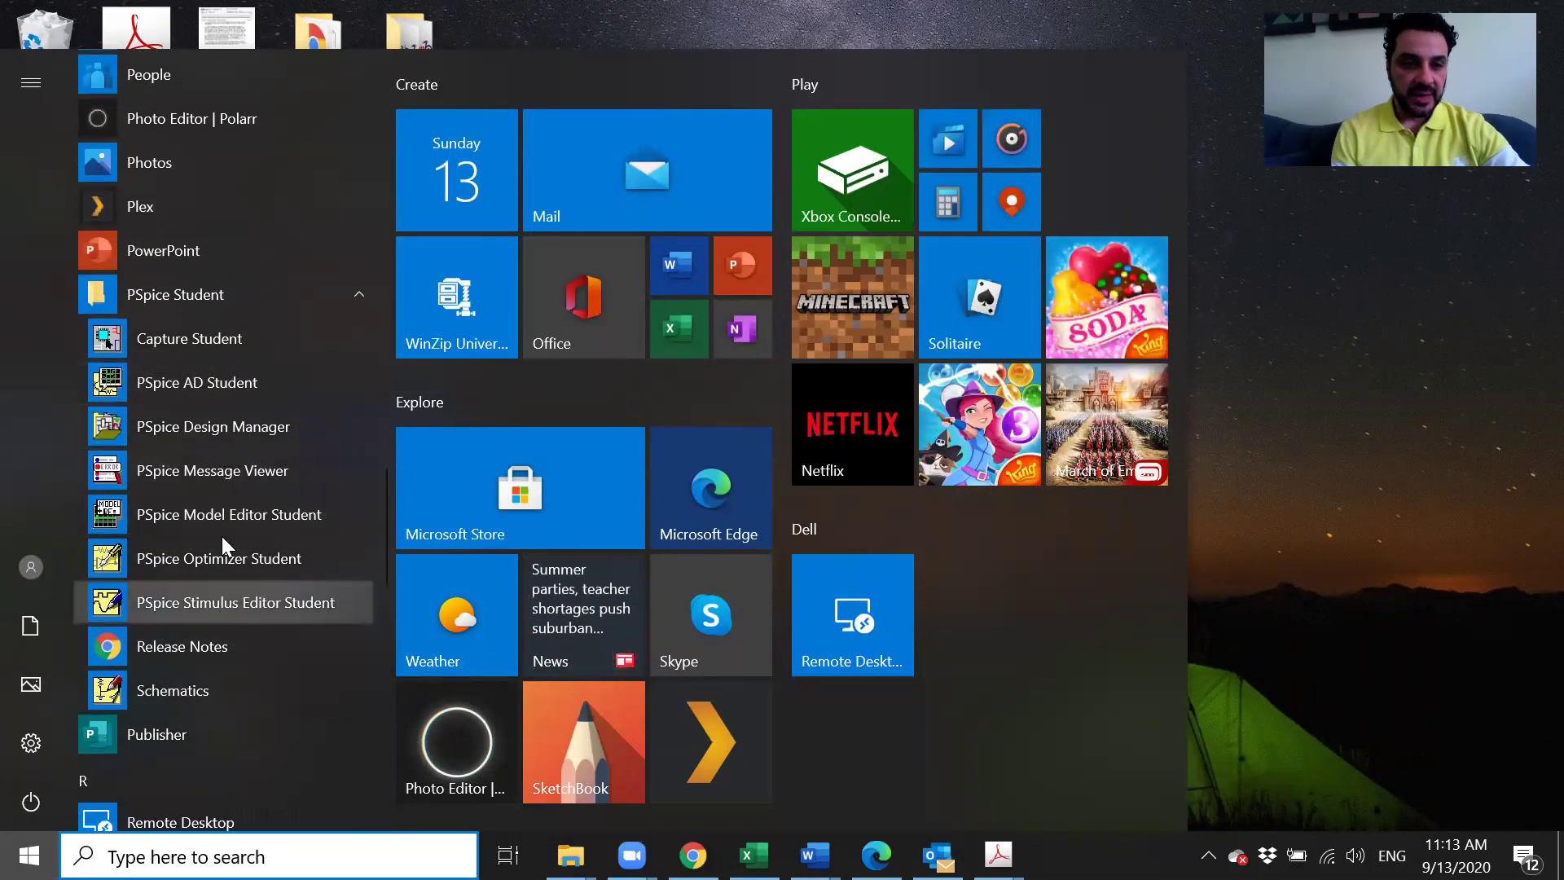
{"action": "left_click", "coordinate": [212, 696]}
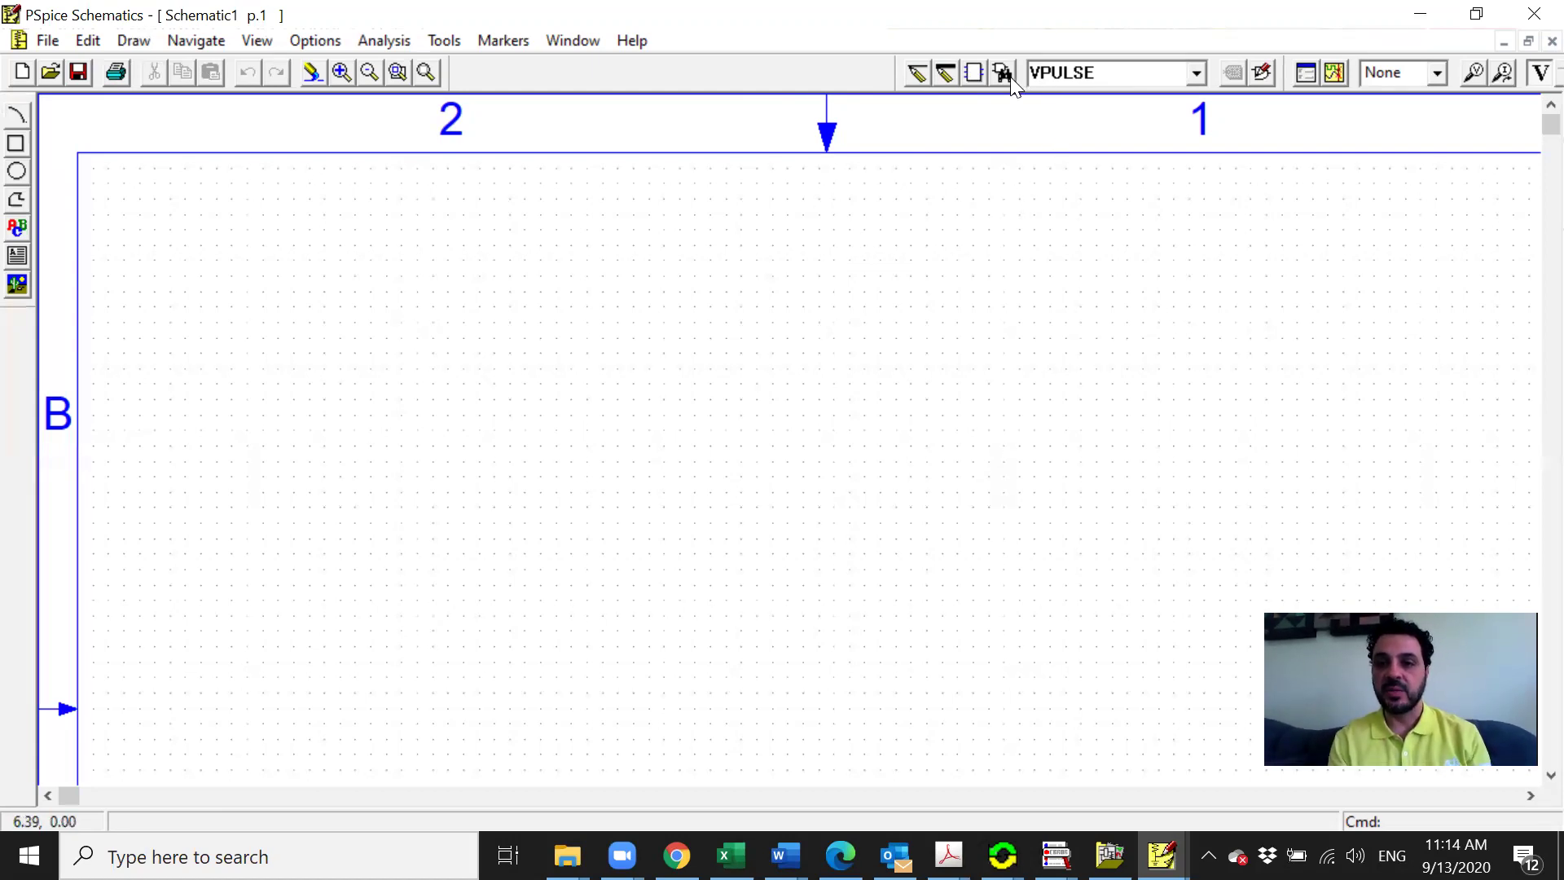
Step: Place two resistors (part R) on the blank schematic, the second to the right of and slightly below the first
{"action": "double_click", "coordinate": [1110, 72]}
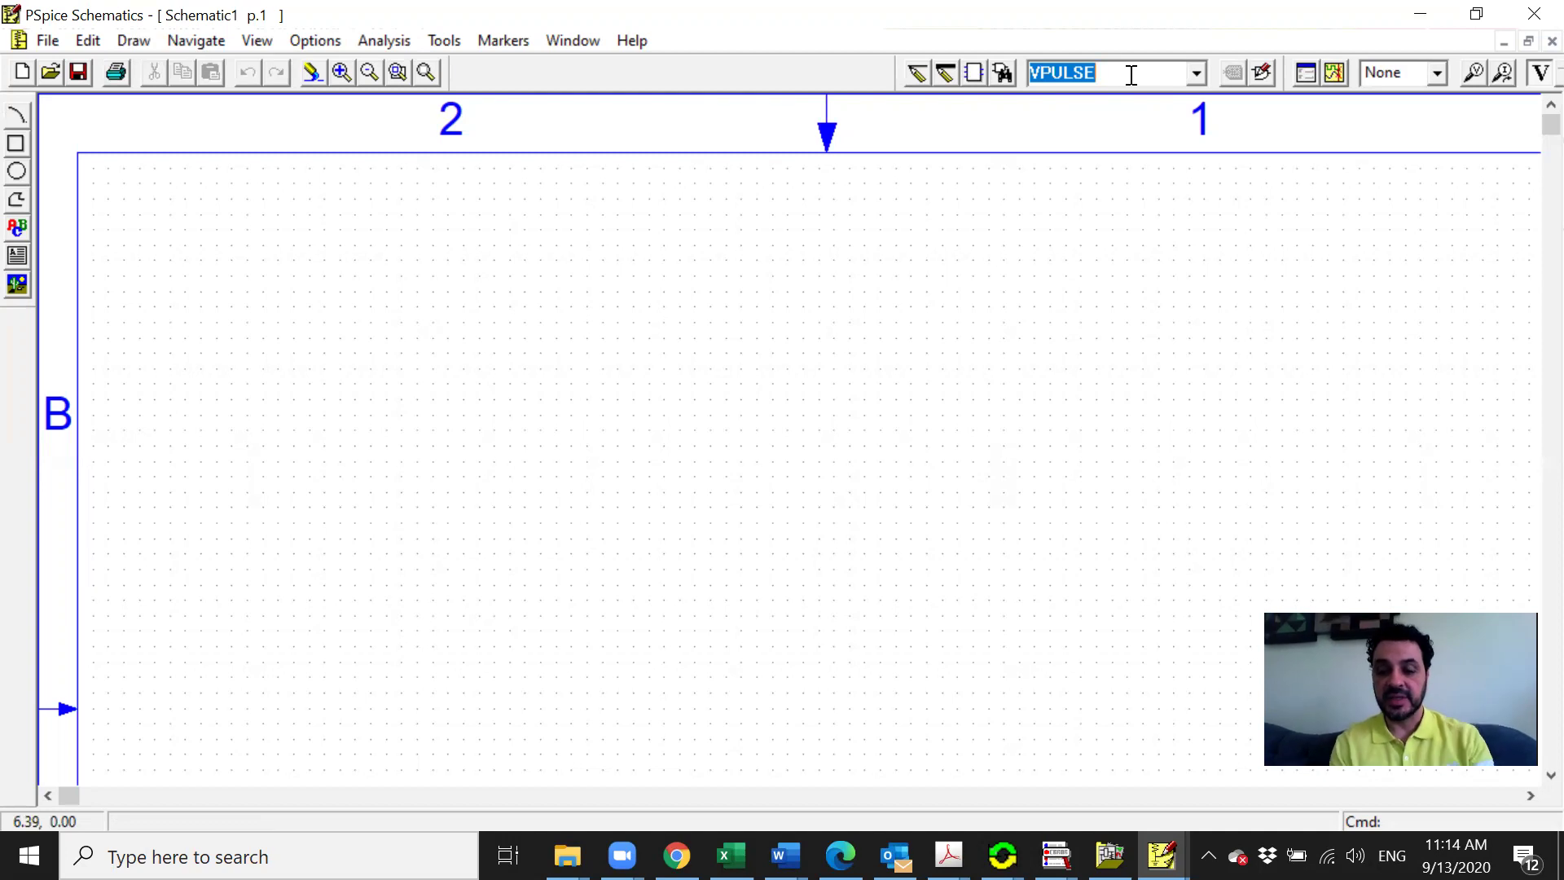
{"action": "type", "text": "R"}
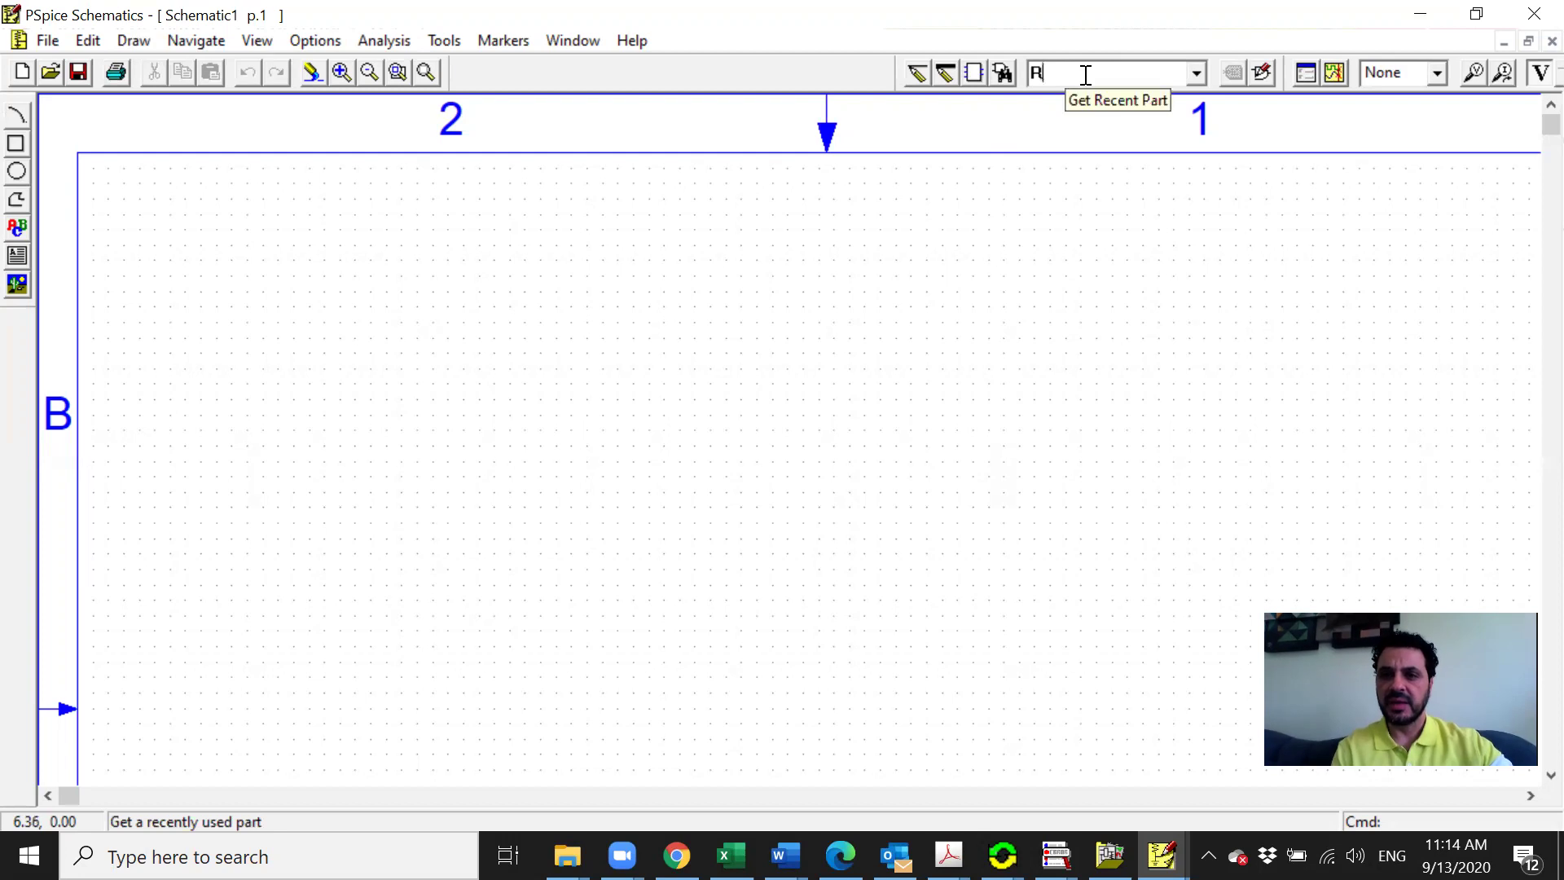
{"action": "key", "text": "Return"}
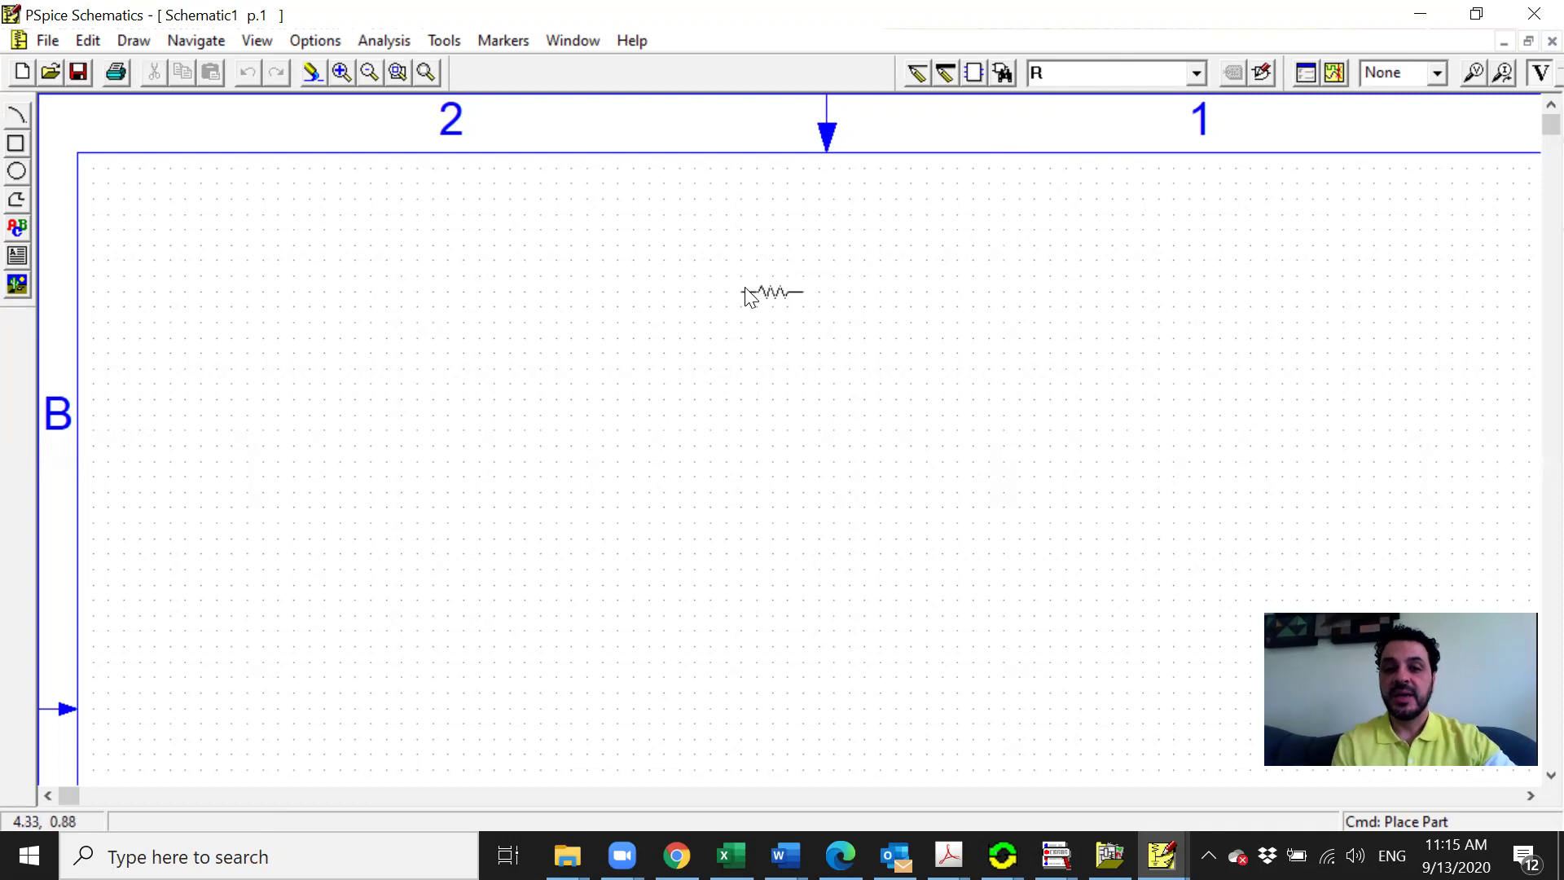
{"action": "left_click", "coordinate": [745, 293]}
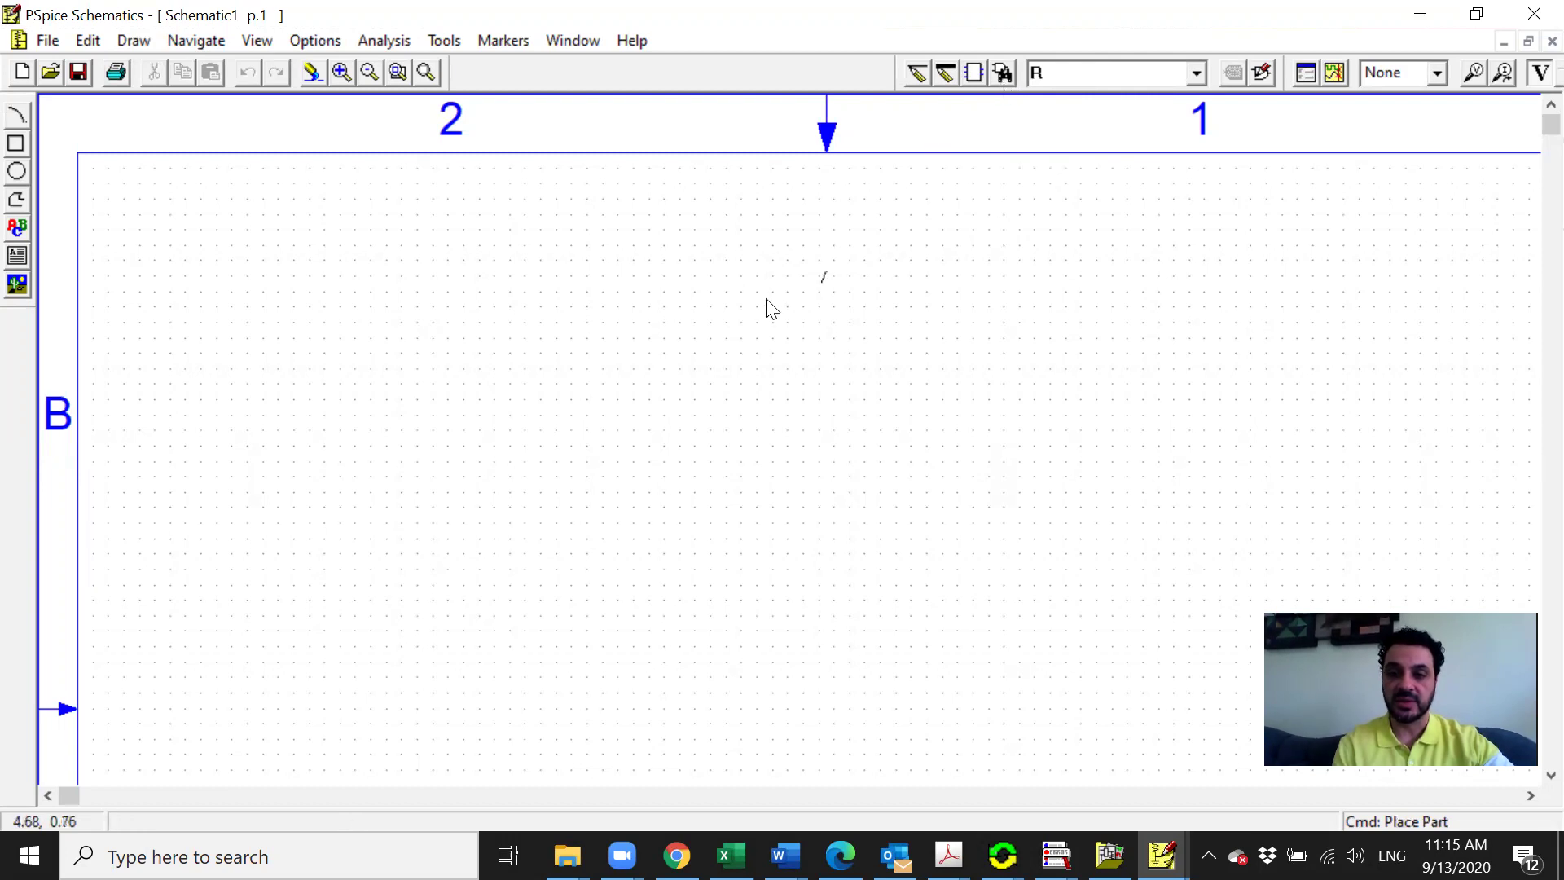
{"action": "left_click", "coordinate": [740, 341]}
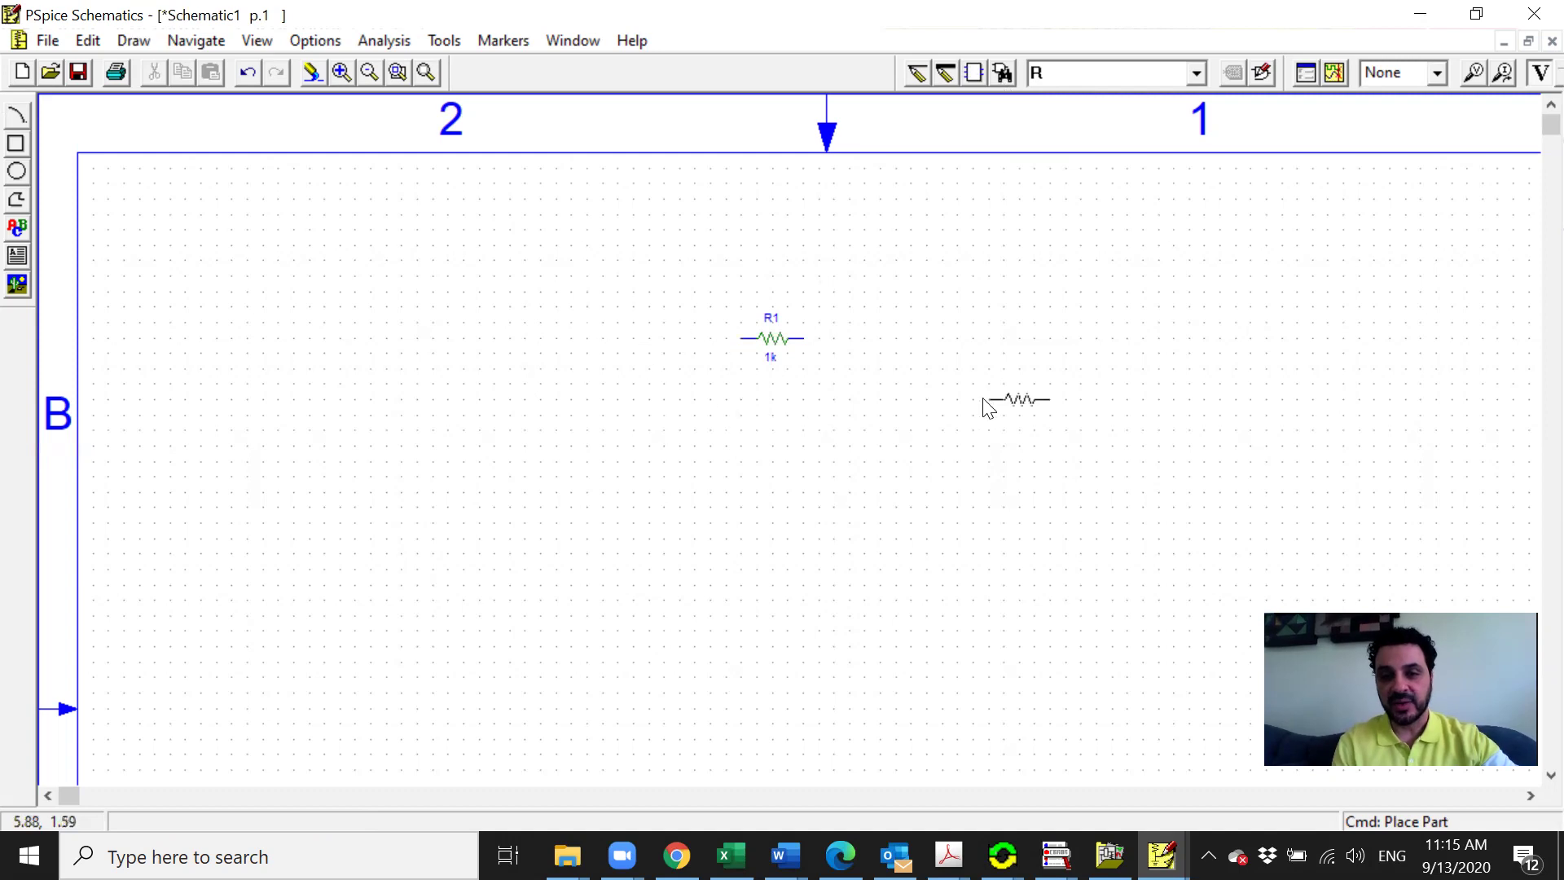
{"action": "left_click", "coordinate": [950, 417]}
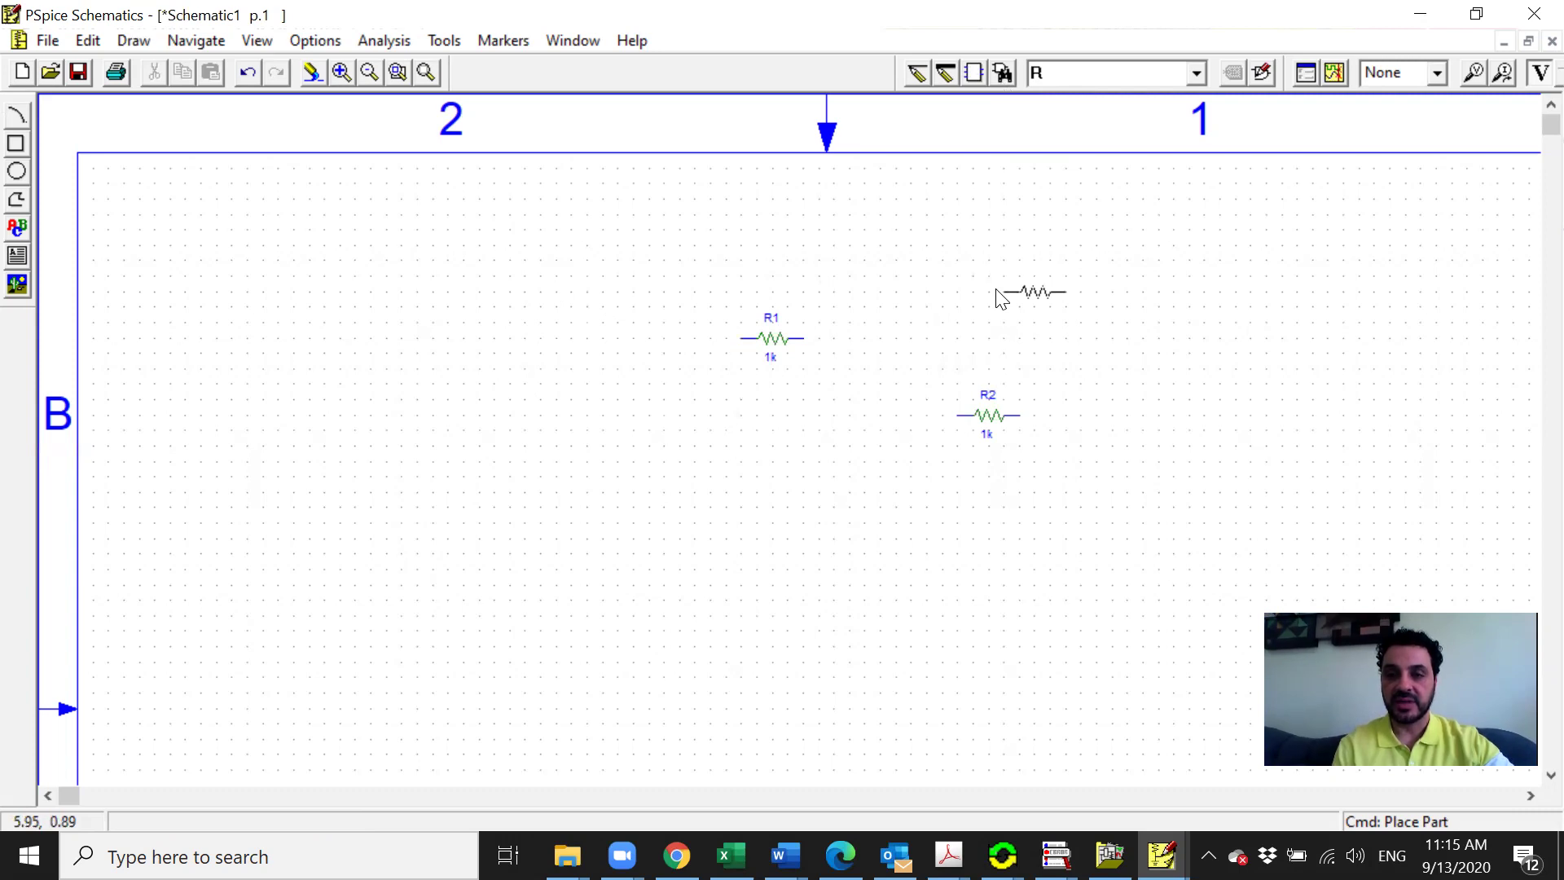
{"action": "right_click", "coordinate": [1000, 298]}
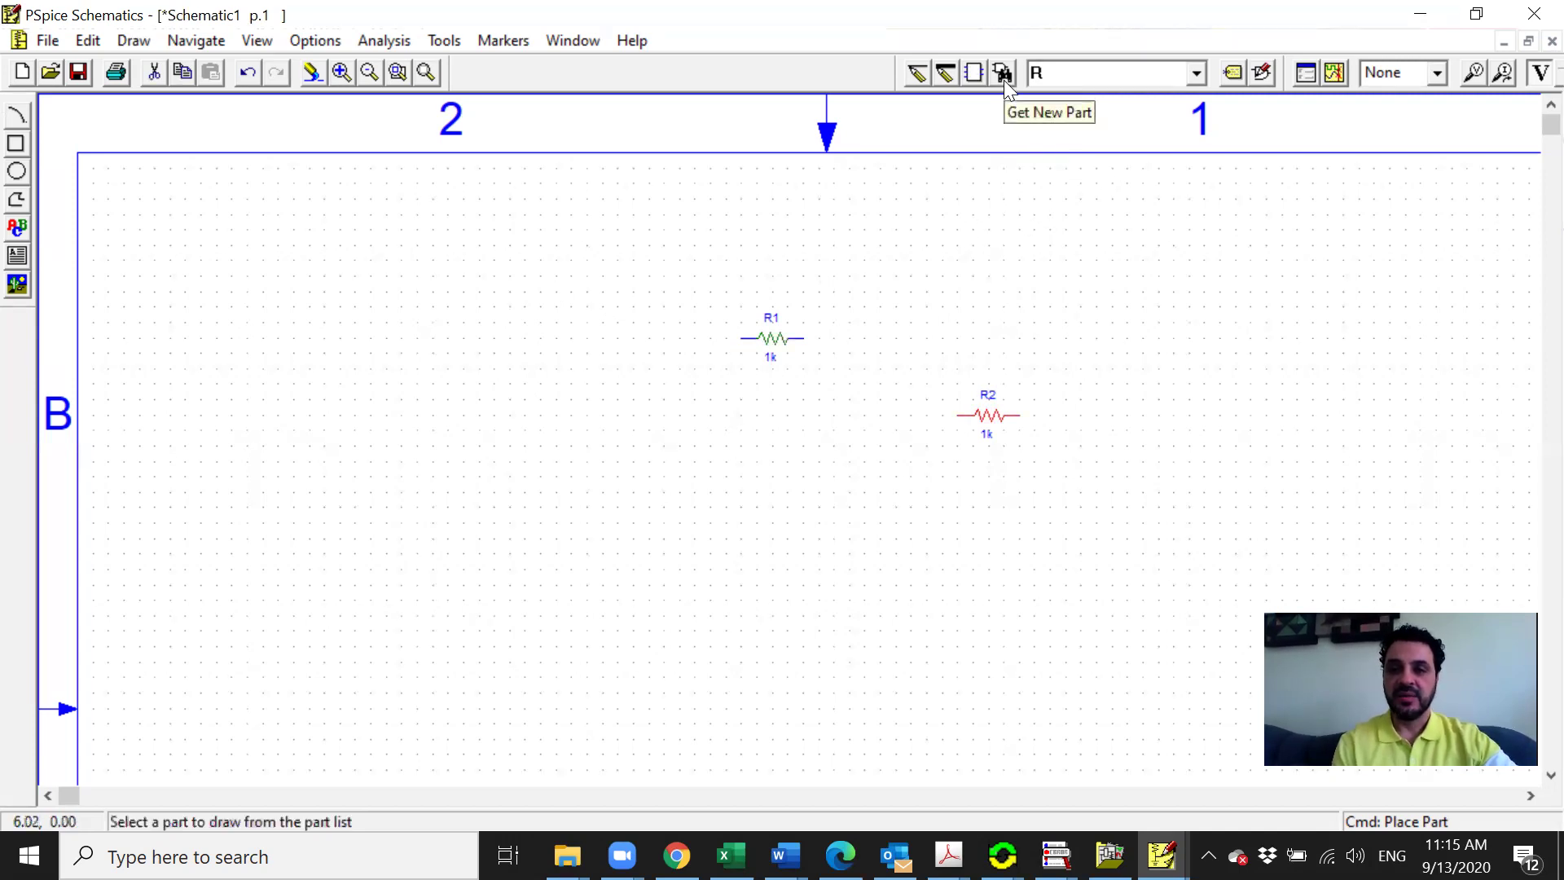
Step: Place one inductor (part L) above resistor R2 and delete it again
{"action": "left_click", "coordinate": [1052, 73]}
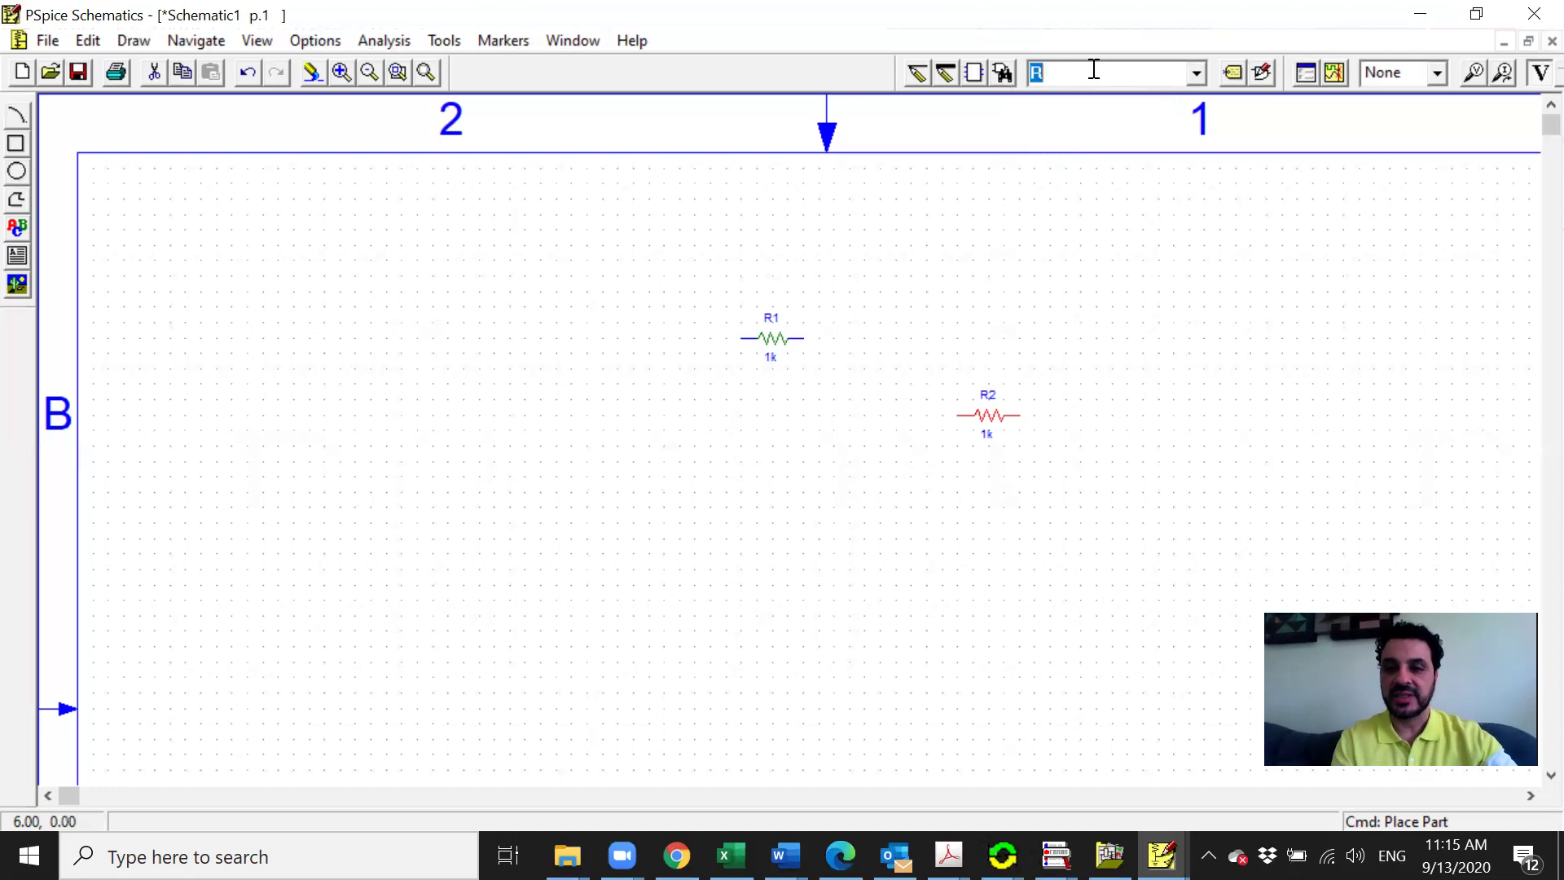
{"action": "type", "text": "L"}
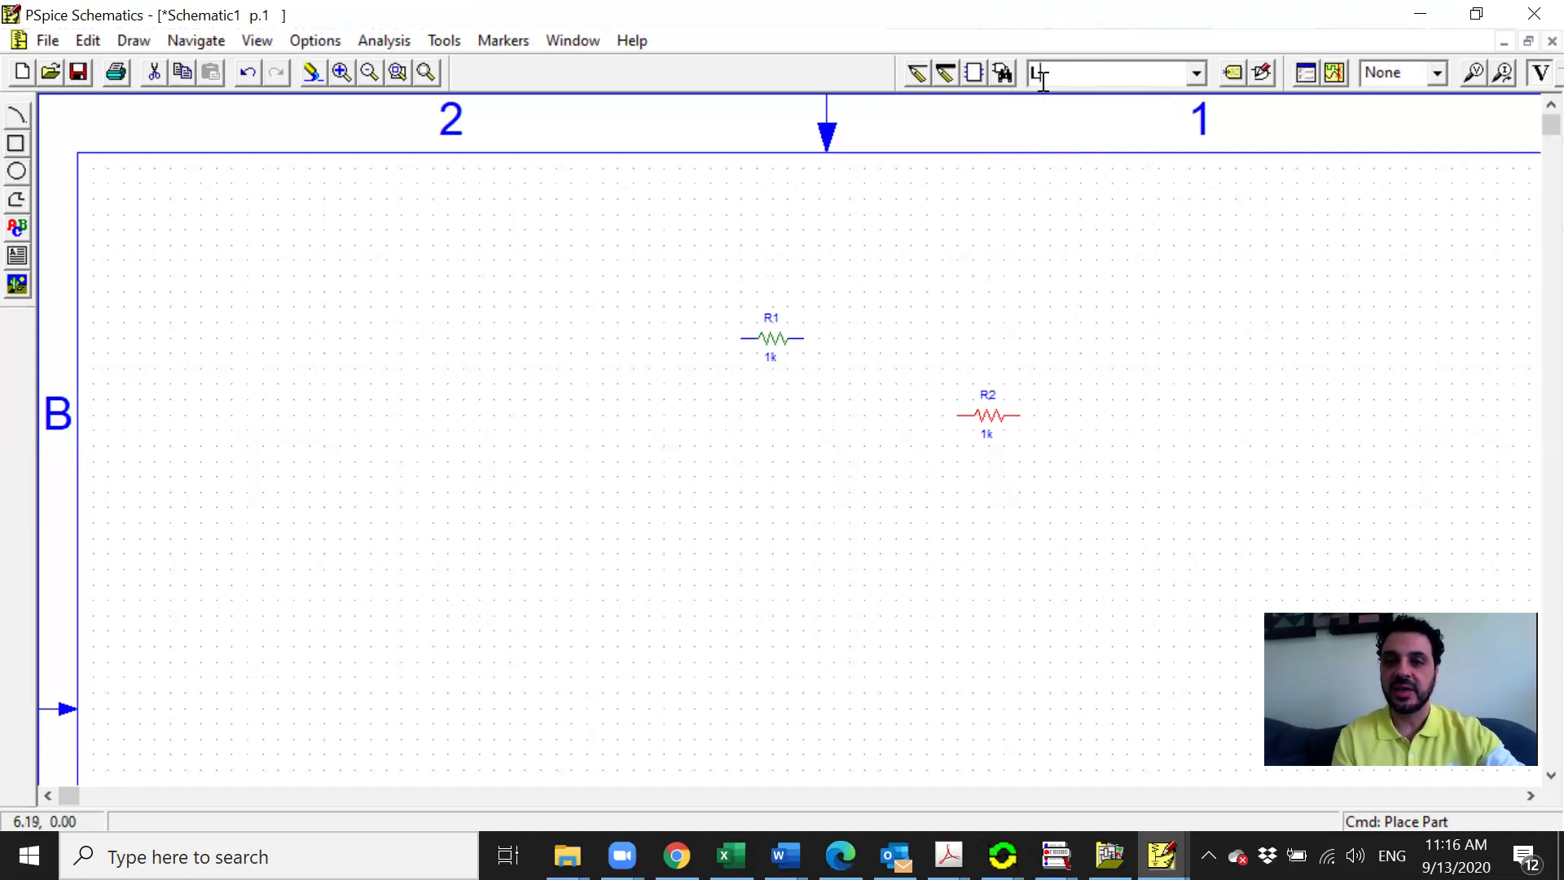
{"action": "key", "text": "Return"}
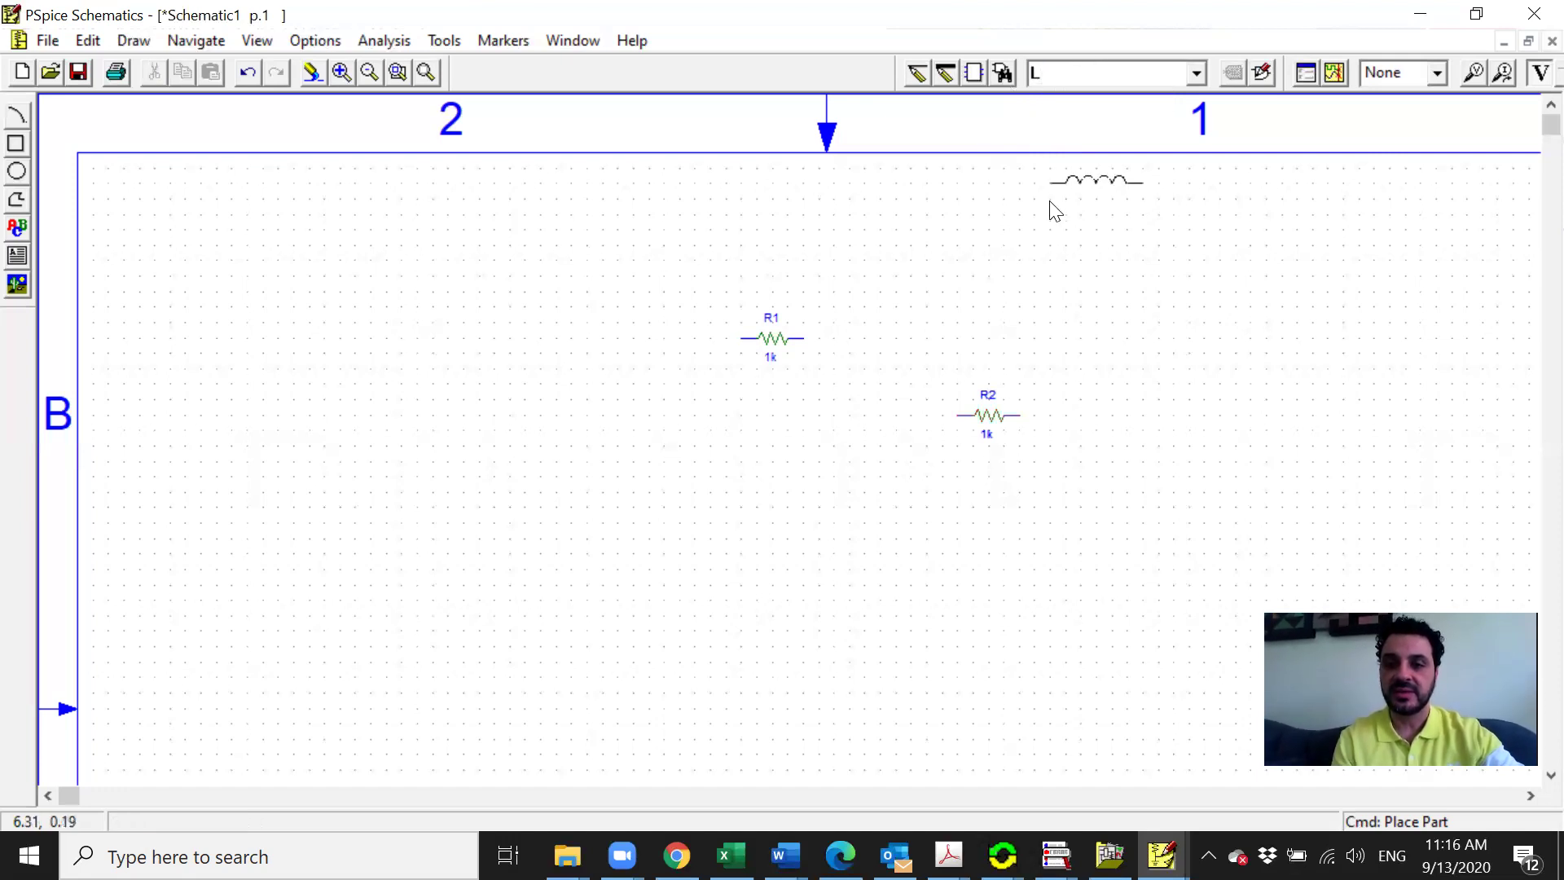
{"action": "left_click", "coordinate": [982, 235]}
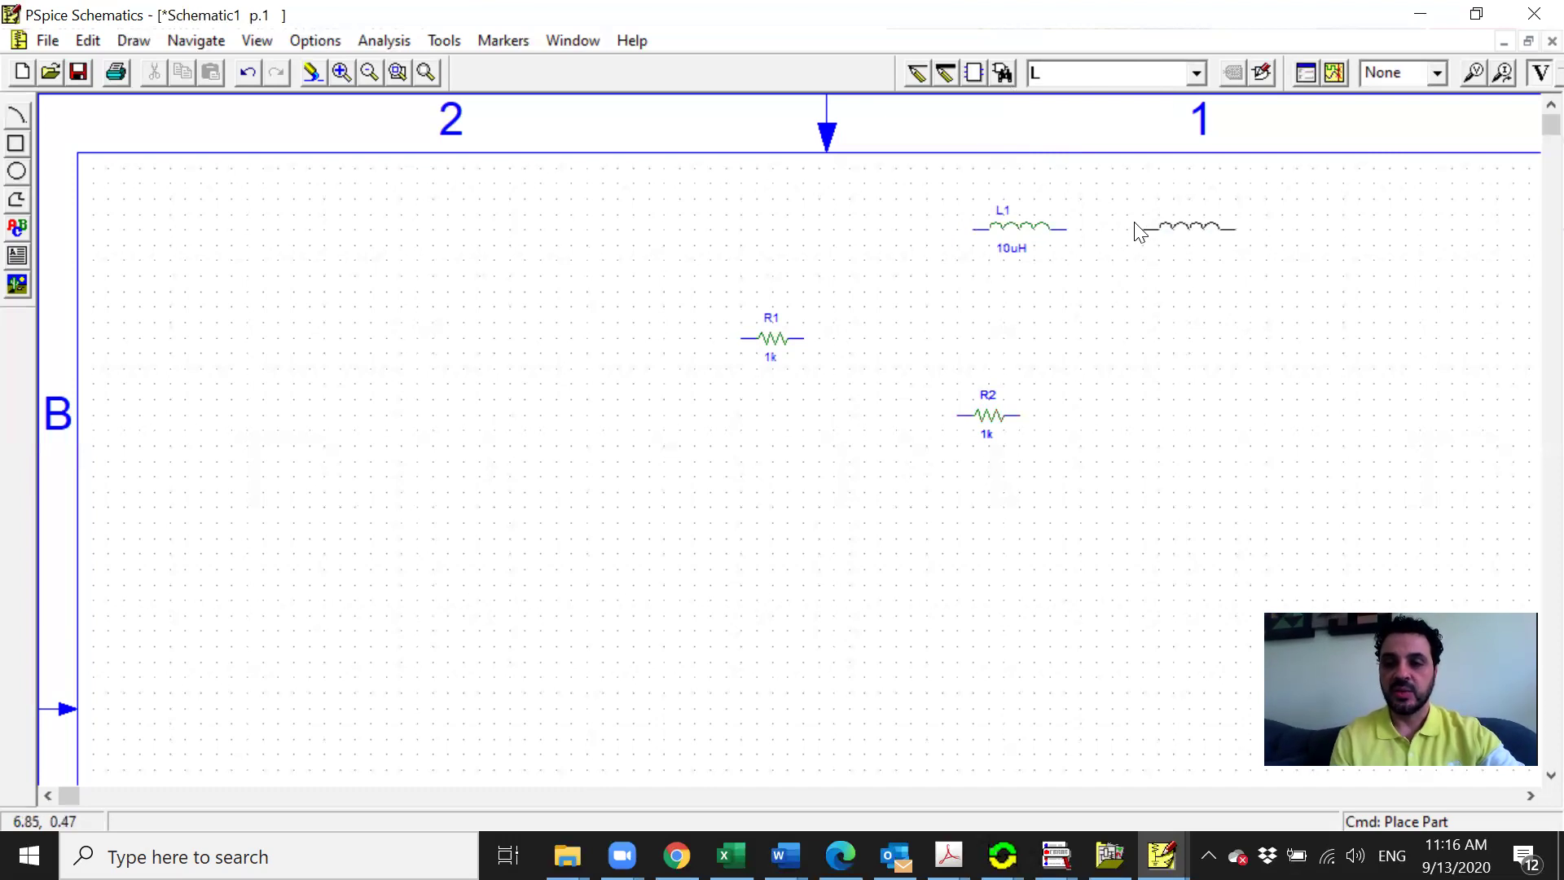
{"action": "right_click", "coordinate": [1138, 231]}
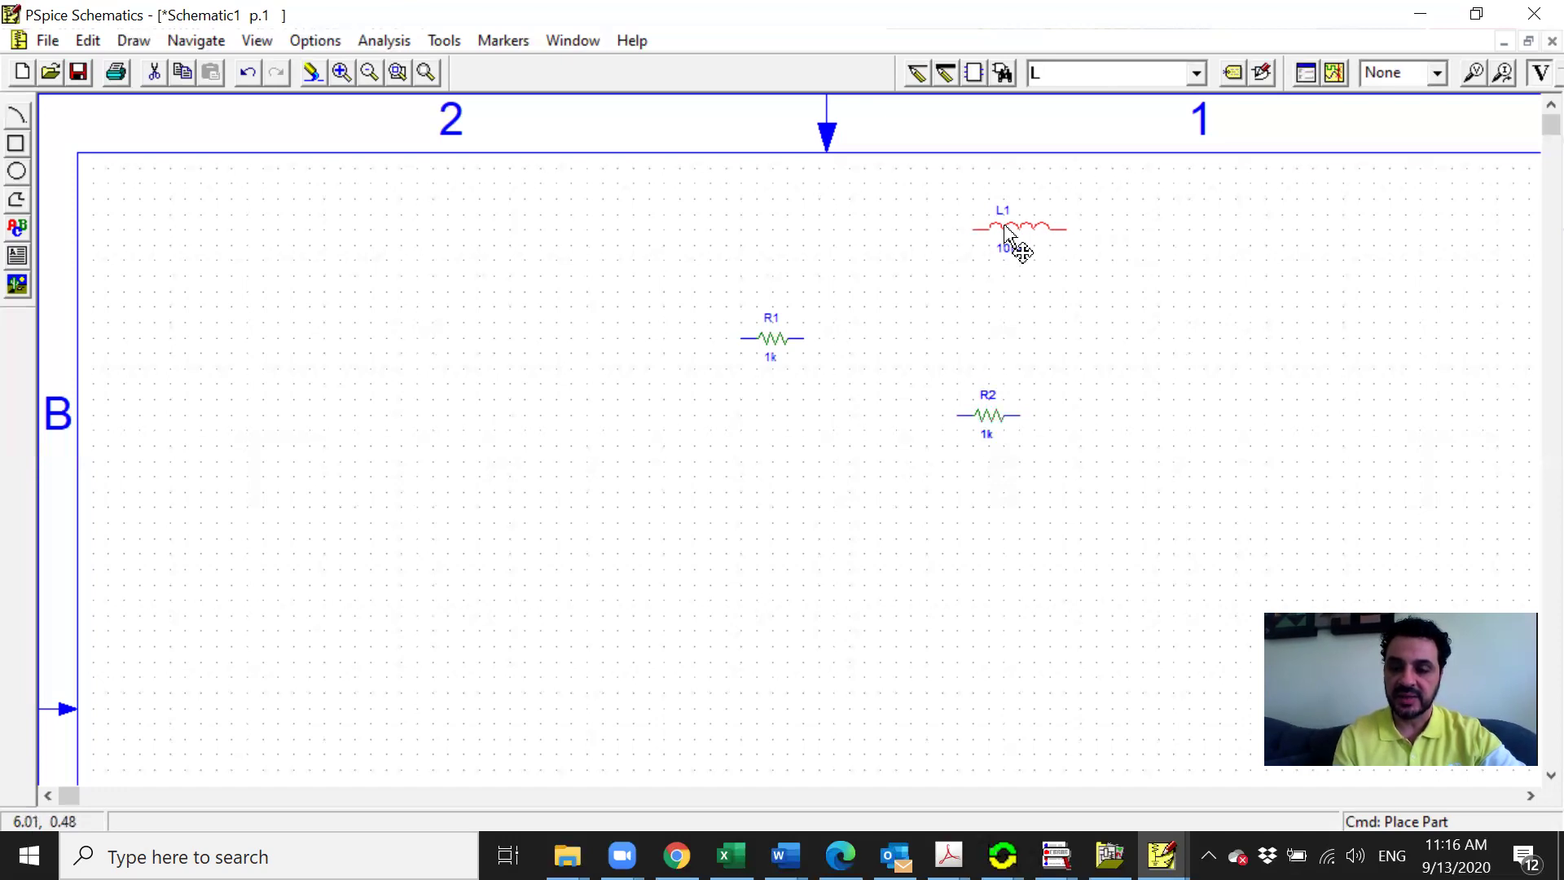
{"action": "key", "text": "Delete"}
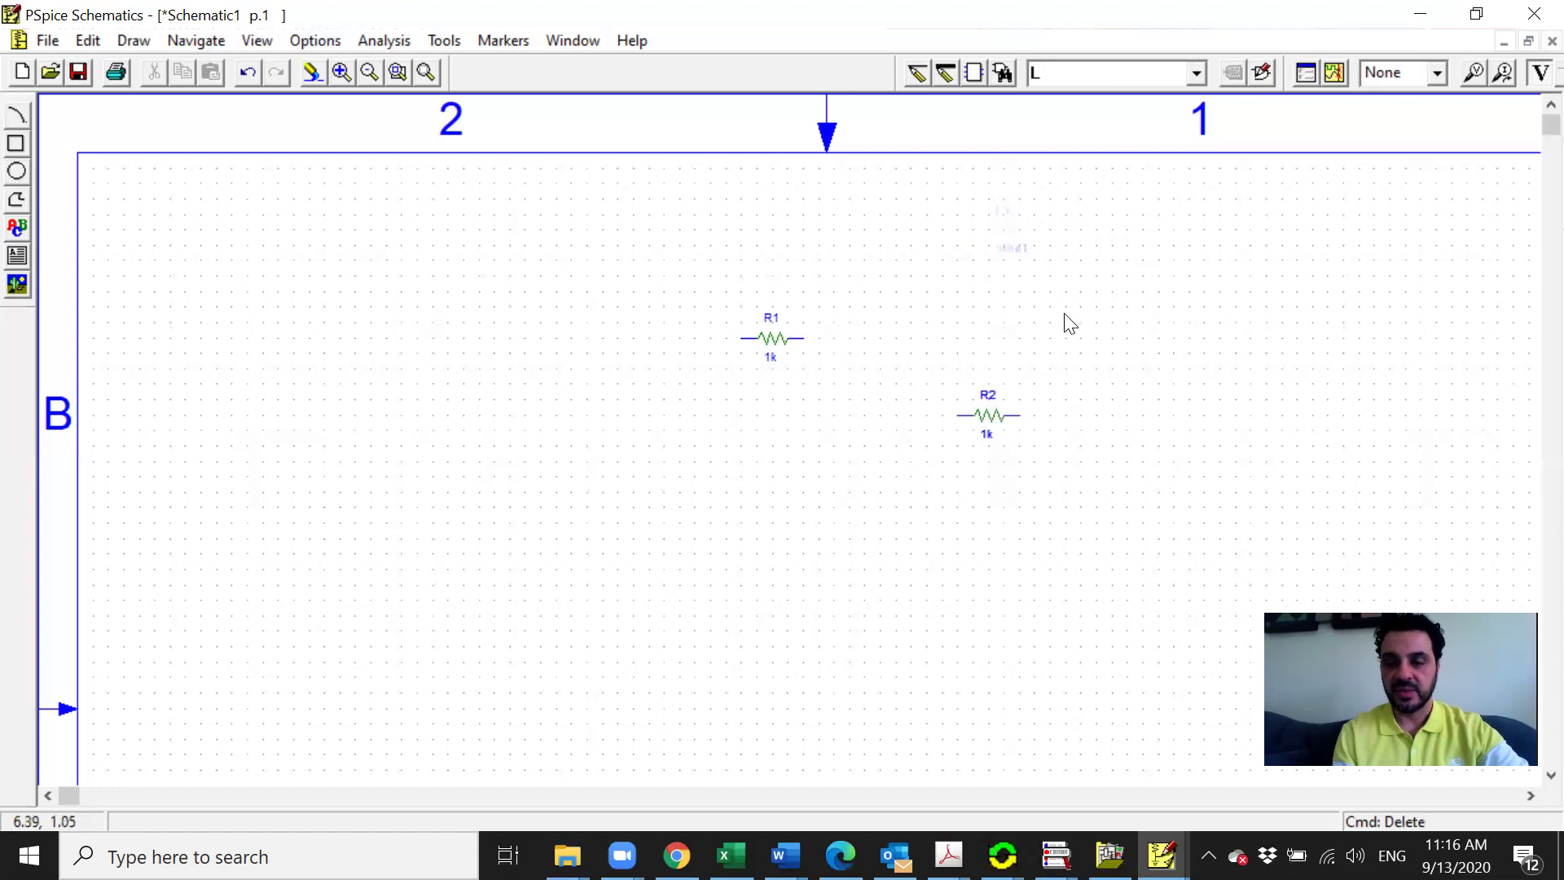
Step: Browse the part library for parts starting with V and select the VDC source
{"action": "left_click", "coordinate": [999, 70]}
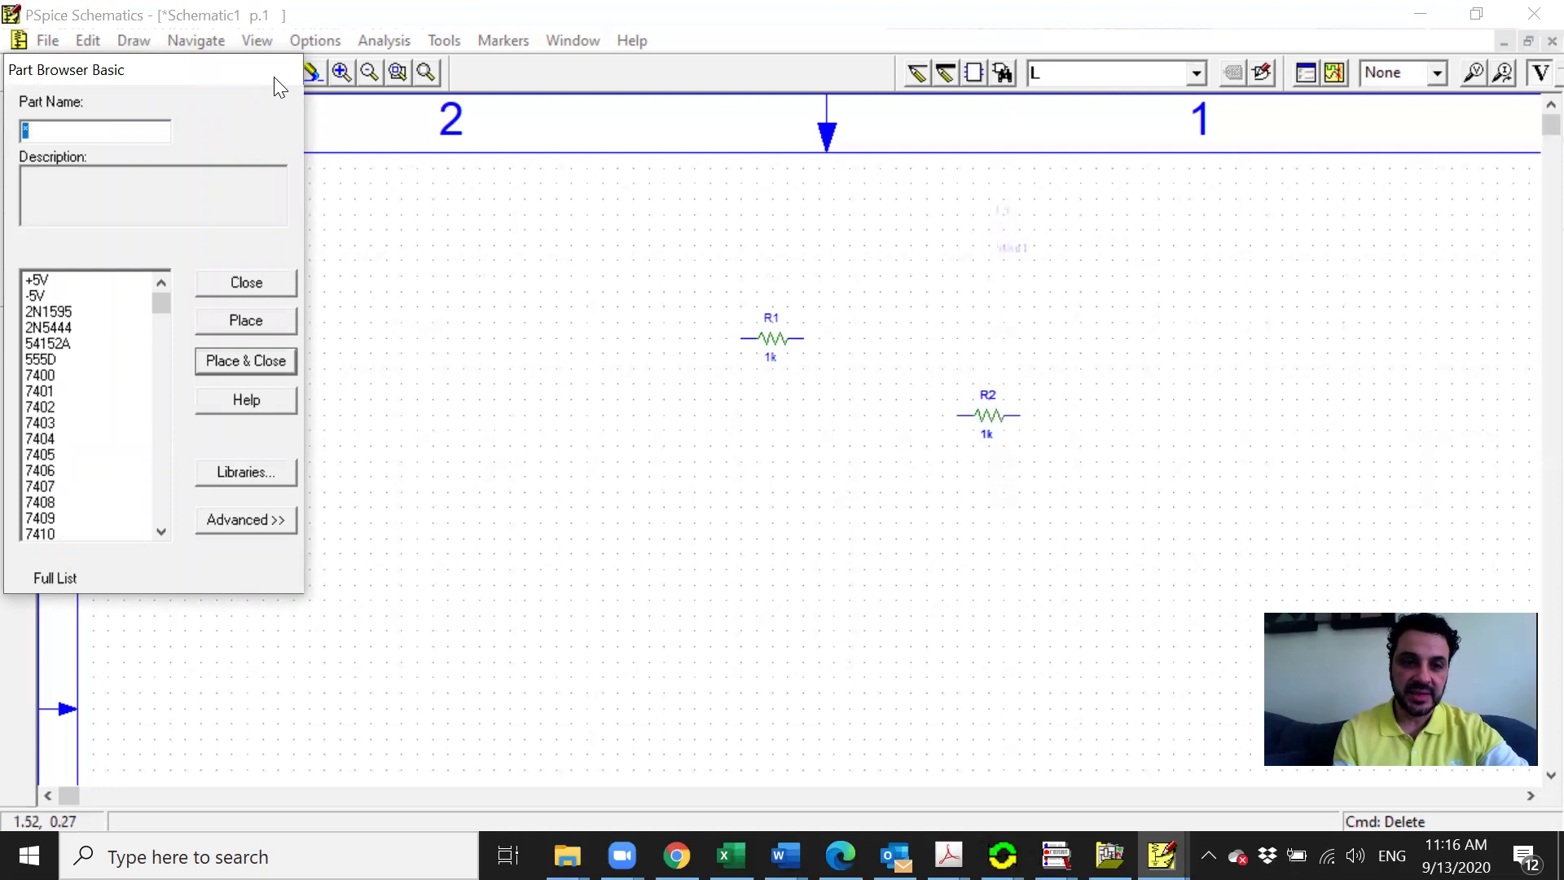
{"action": "left_click_drag", "start_coordinate": [273, 77], "coordinate": [579, 153]}
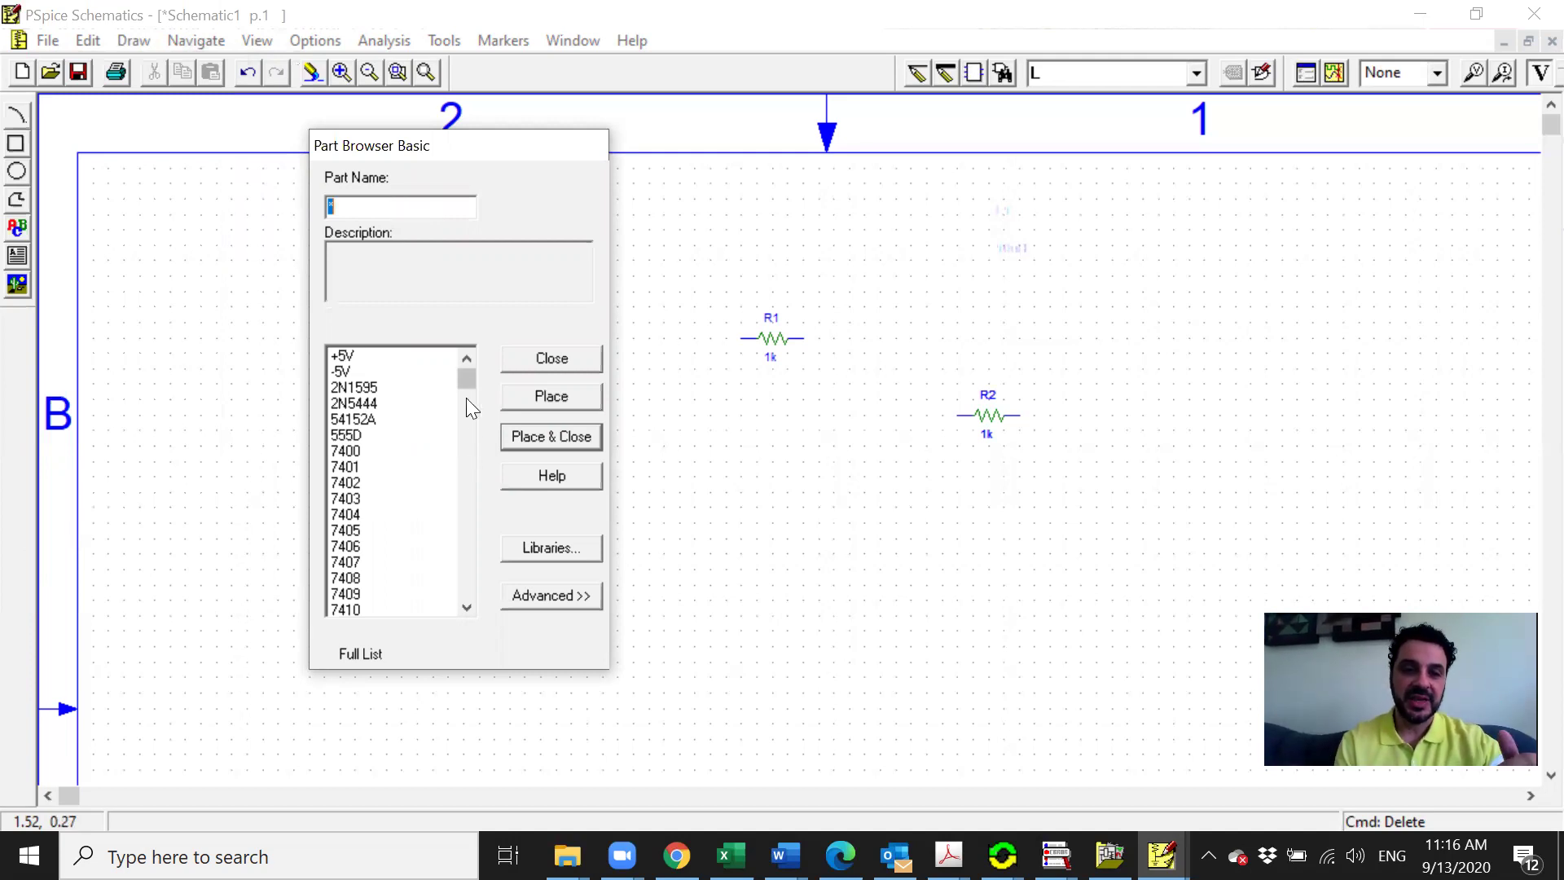
{"action": "left_click_drag", "start_coordinate": [468, 376], "coordinate": [446, 350]}
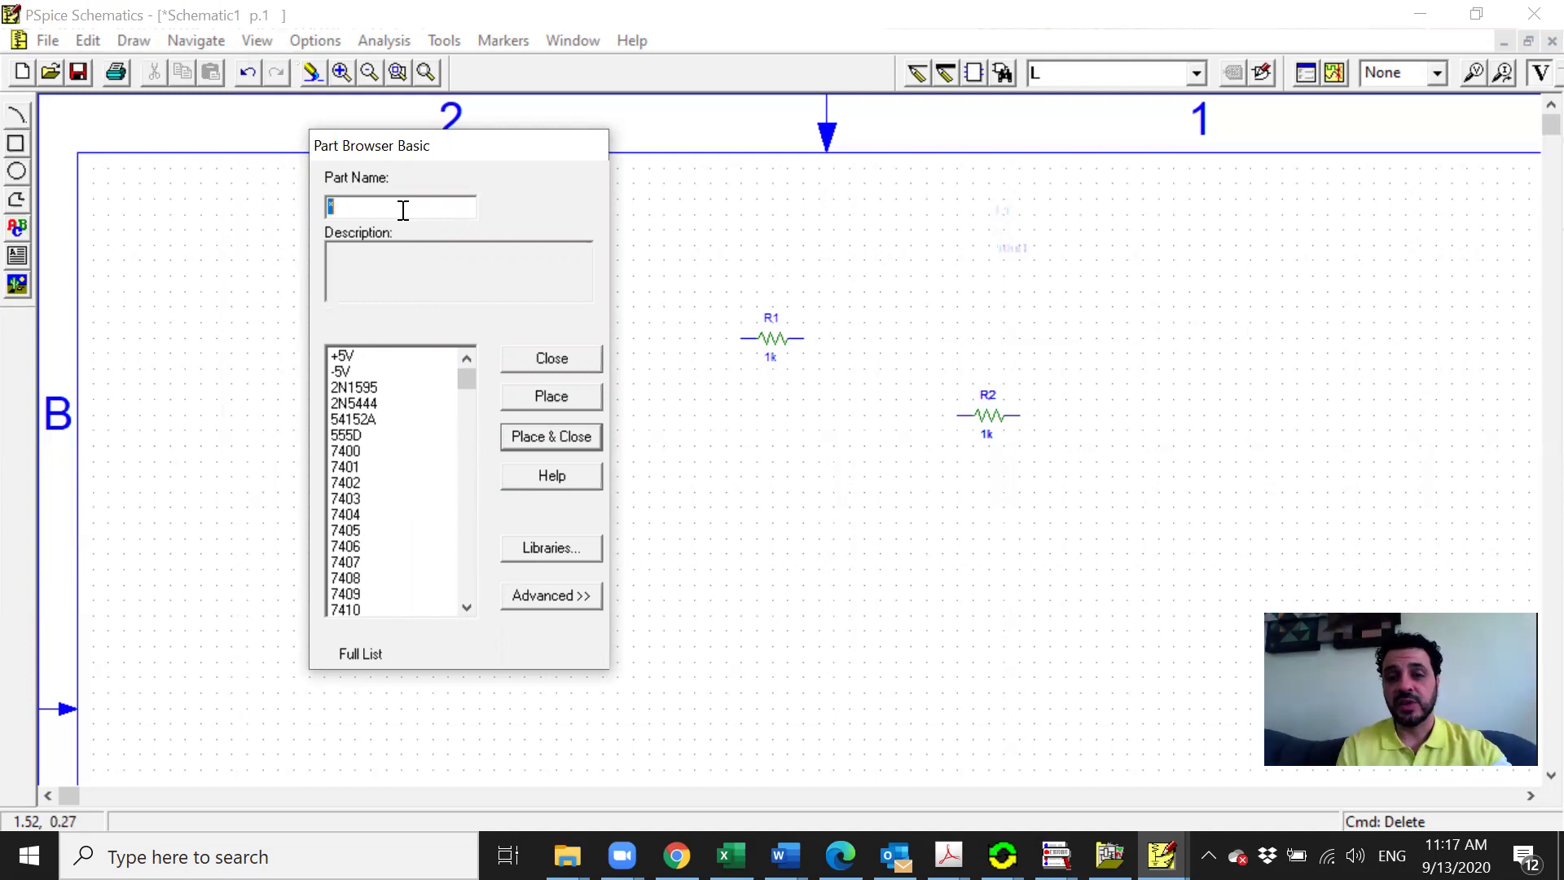
{"action": "type", "text": "V"}
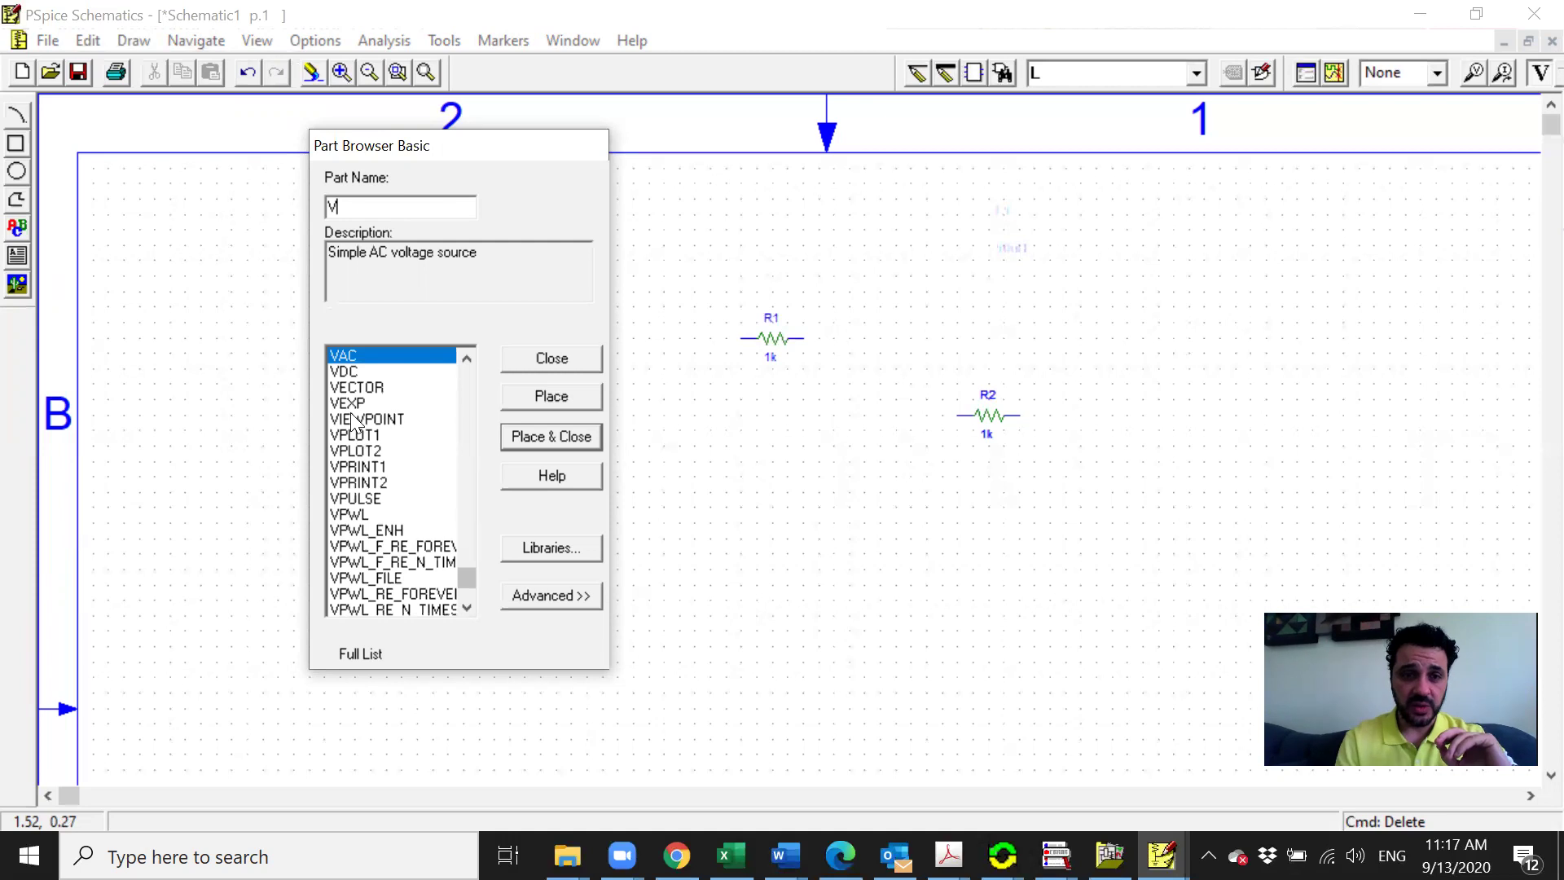
{"action": "left_click", "coordinate": [346, 371]}
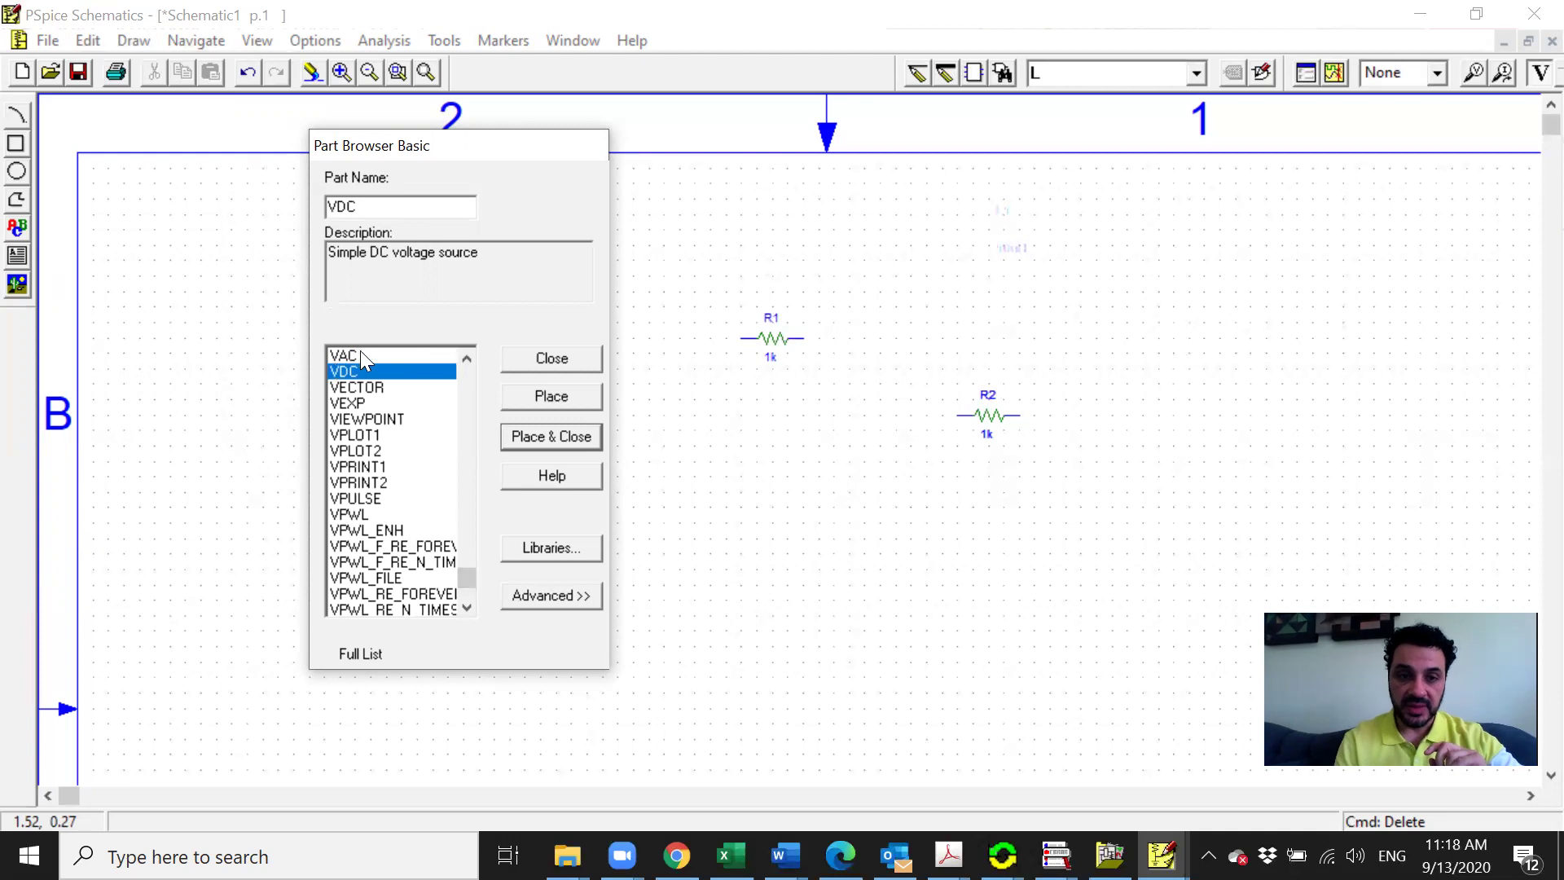
Step: Place a VDC source below resistor R1 while keeping the part browser open, and delete that source again
{"action": "left_click", "coordinate": [563, 397]}
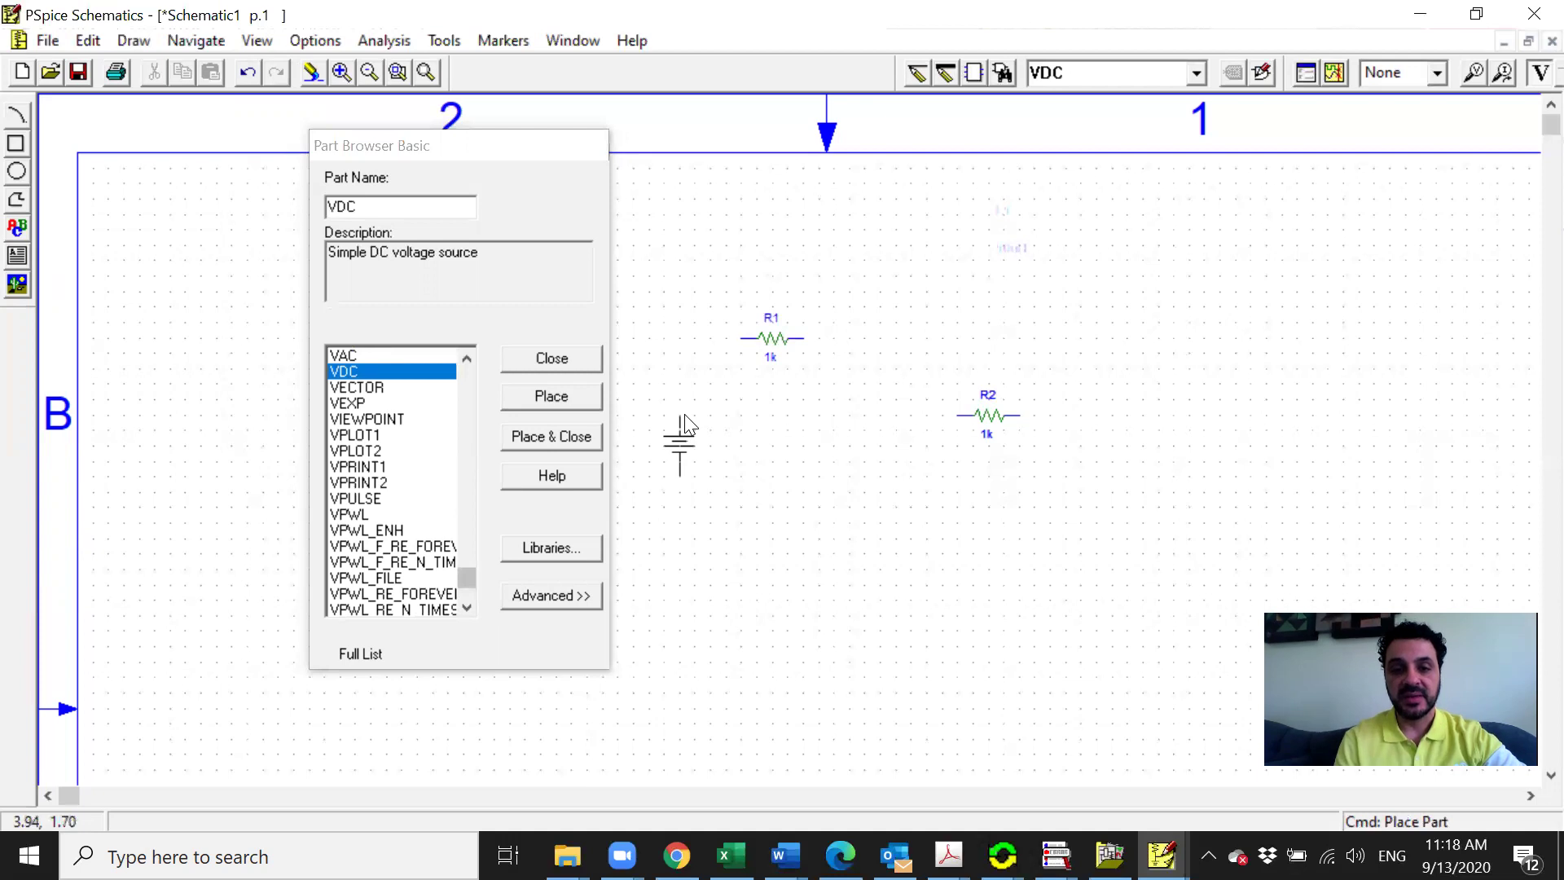
{"action": "left_click", "coordinate": [685, 418]}
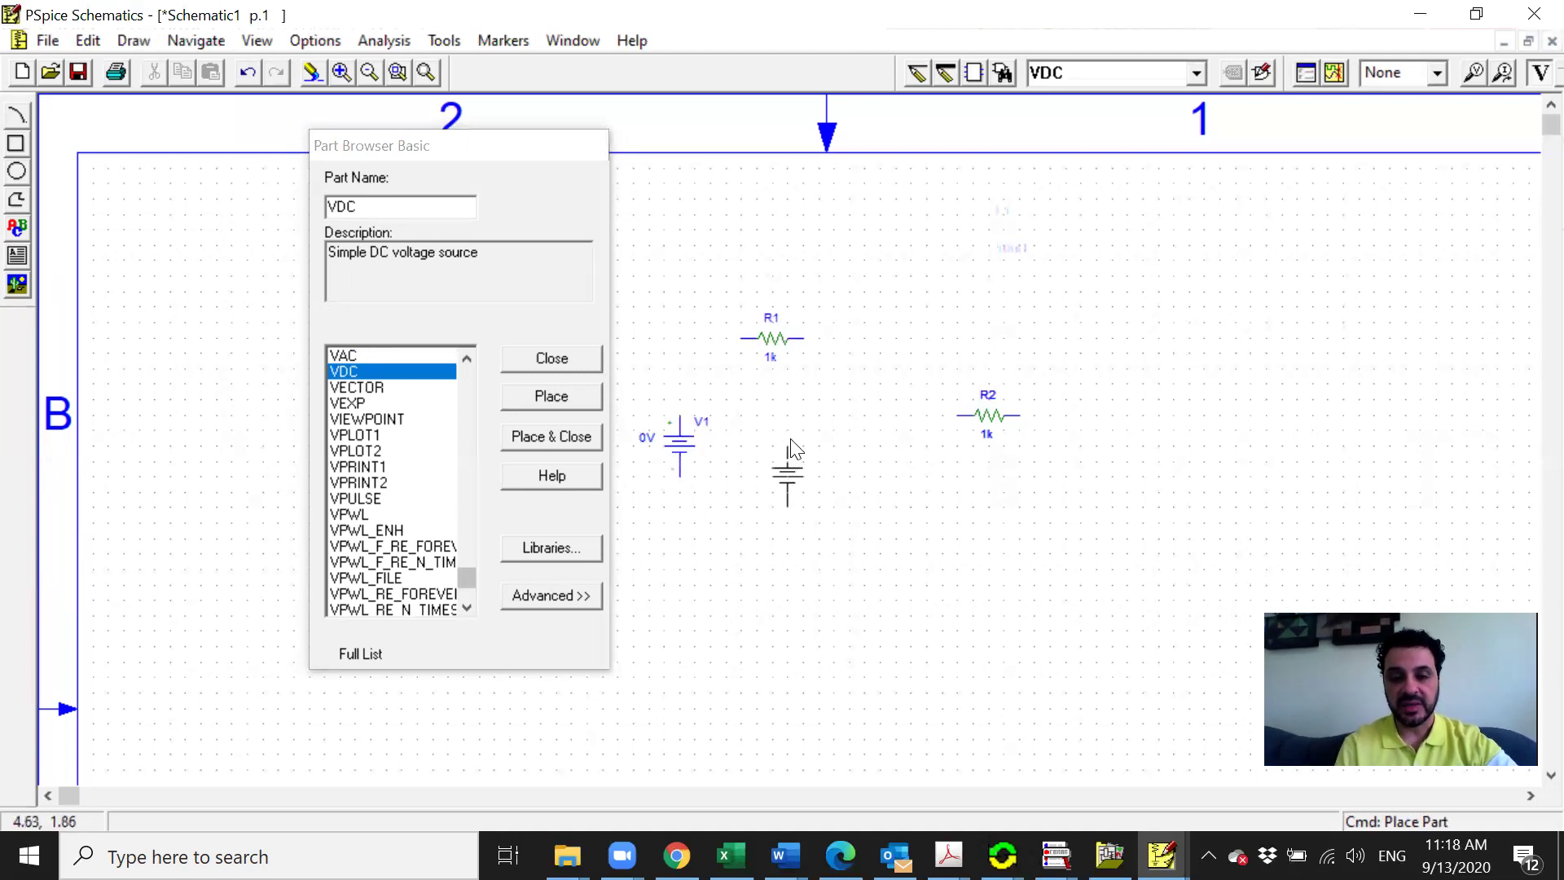
{"action": "right_click", "coordinate": [687, 471]}
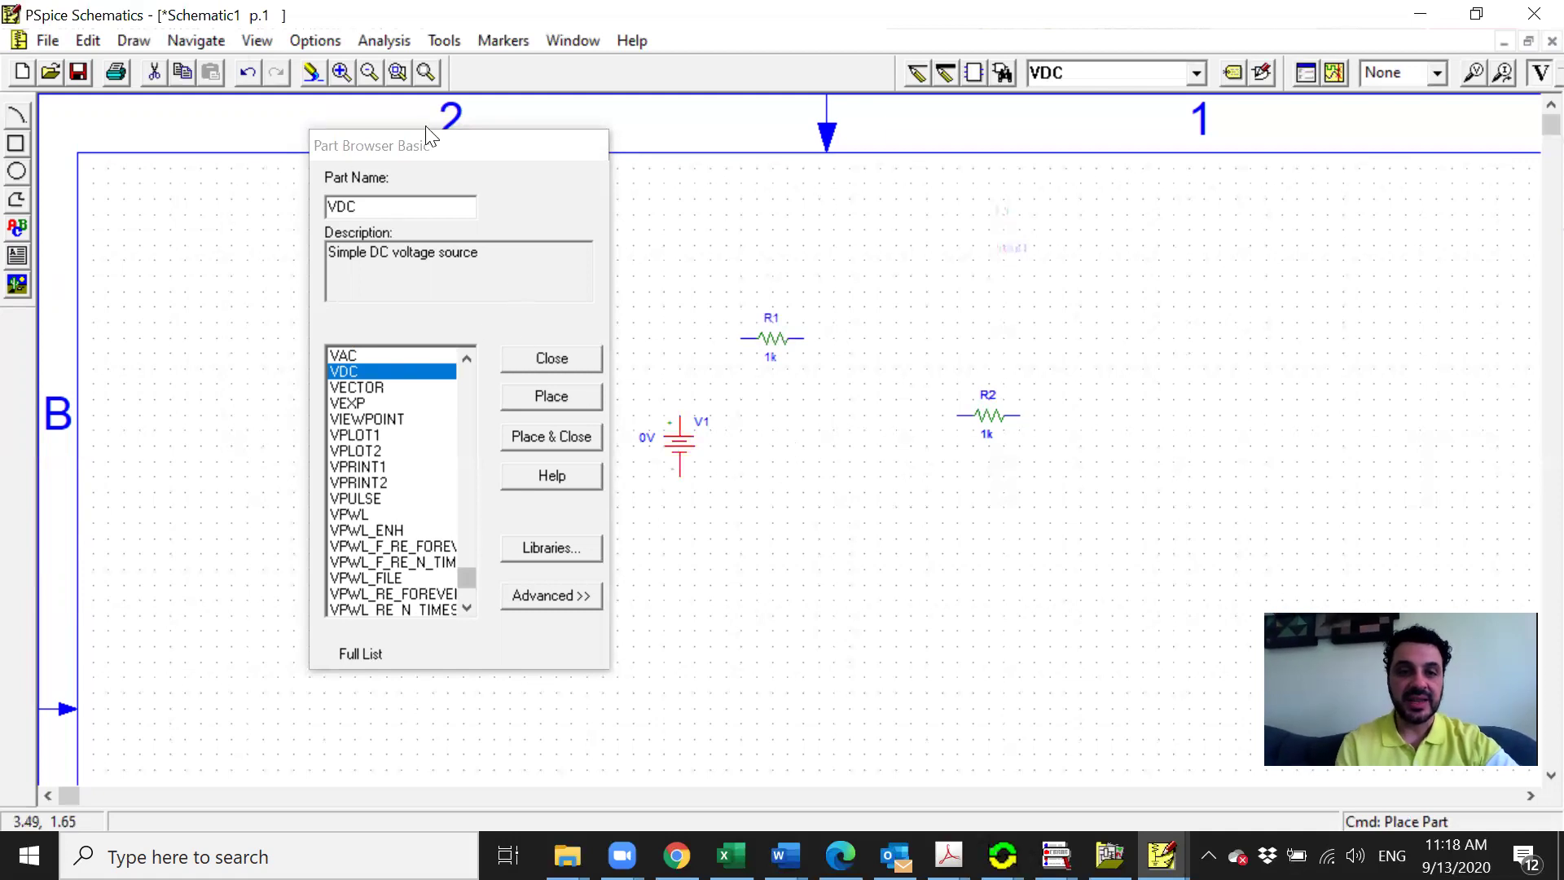
{"action": "double_click", "coordinate": [433, 206]}
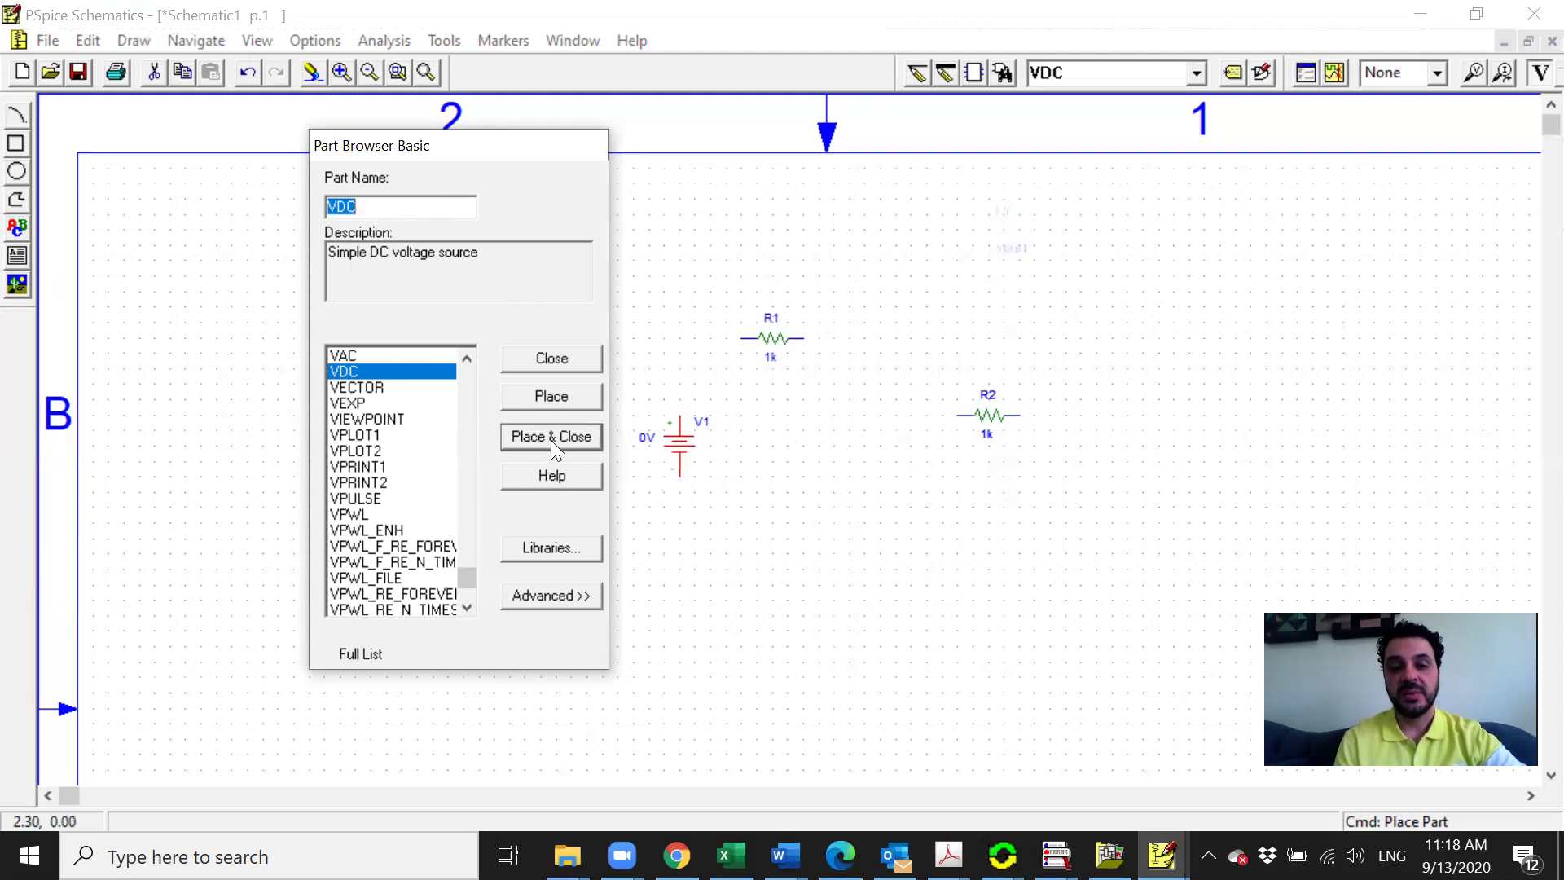
{"action": "left_click", "coordinate": [687, 458]}
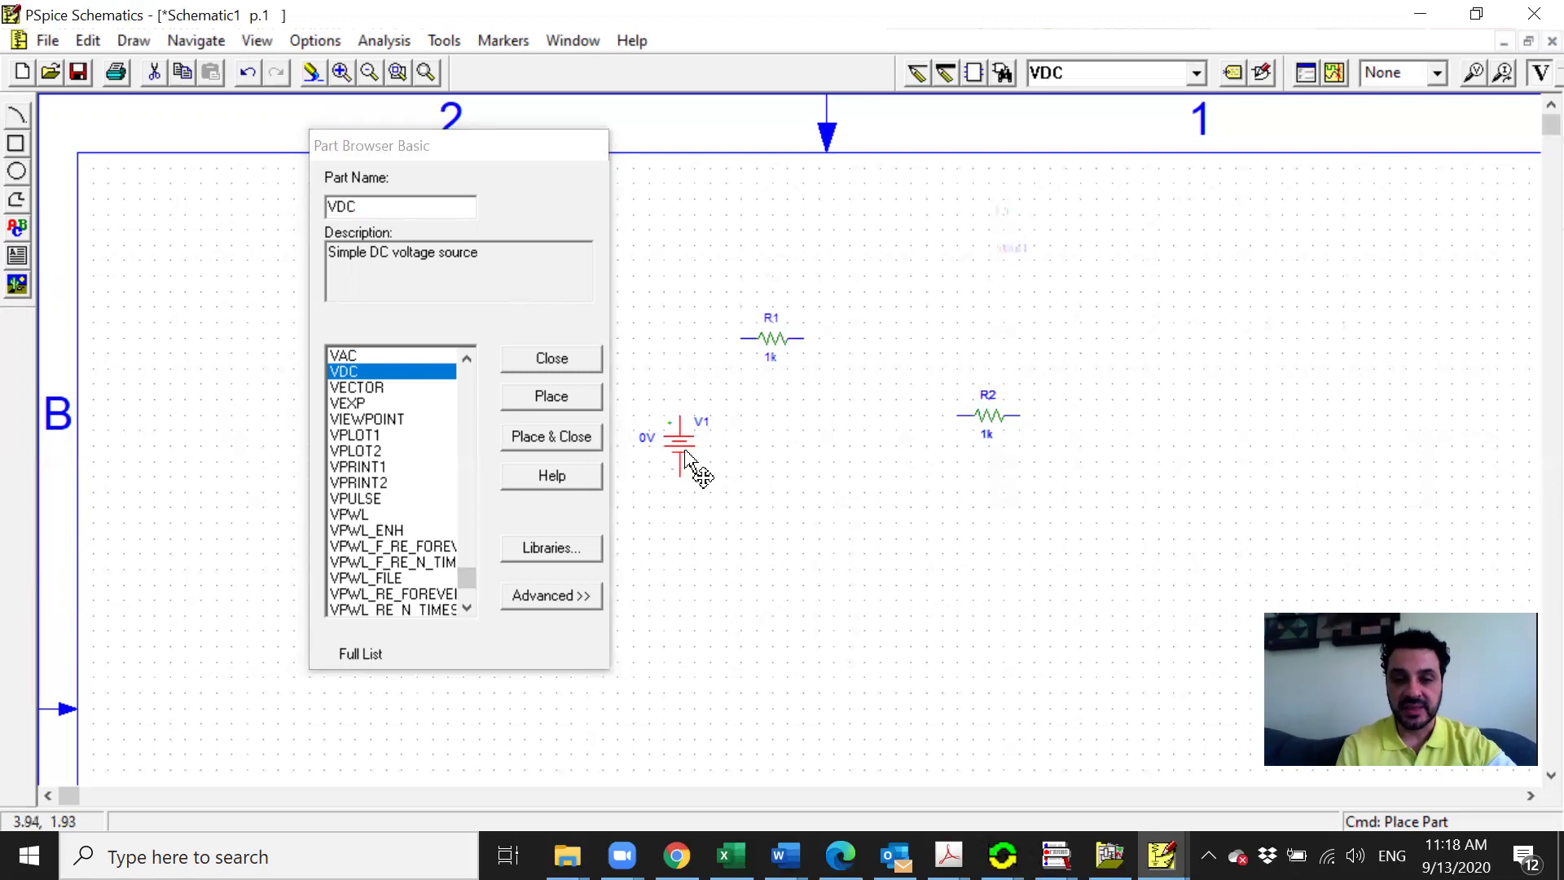
{"action": "key", "text": "Delete"}
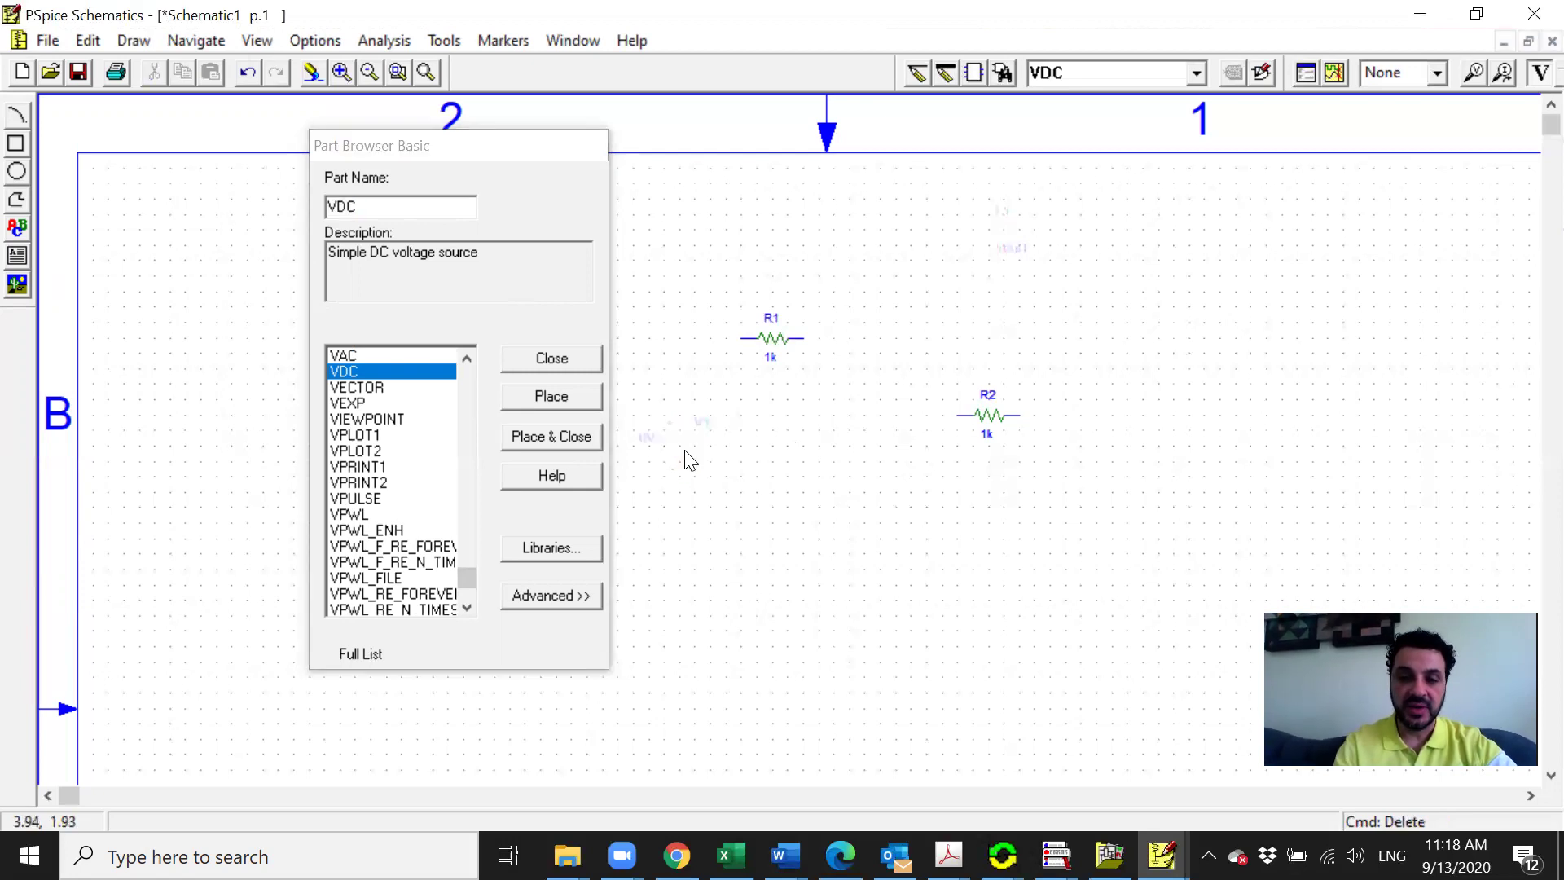
Step: Place one VDC source below and to the left of resistor R1, closing the part browser
{"action": "left_click", "coordinate": [564, 437]}
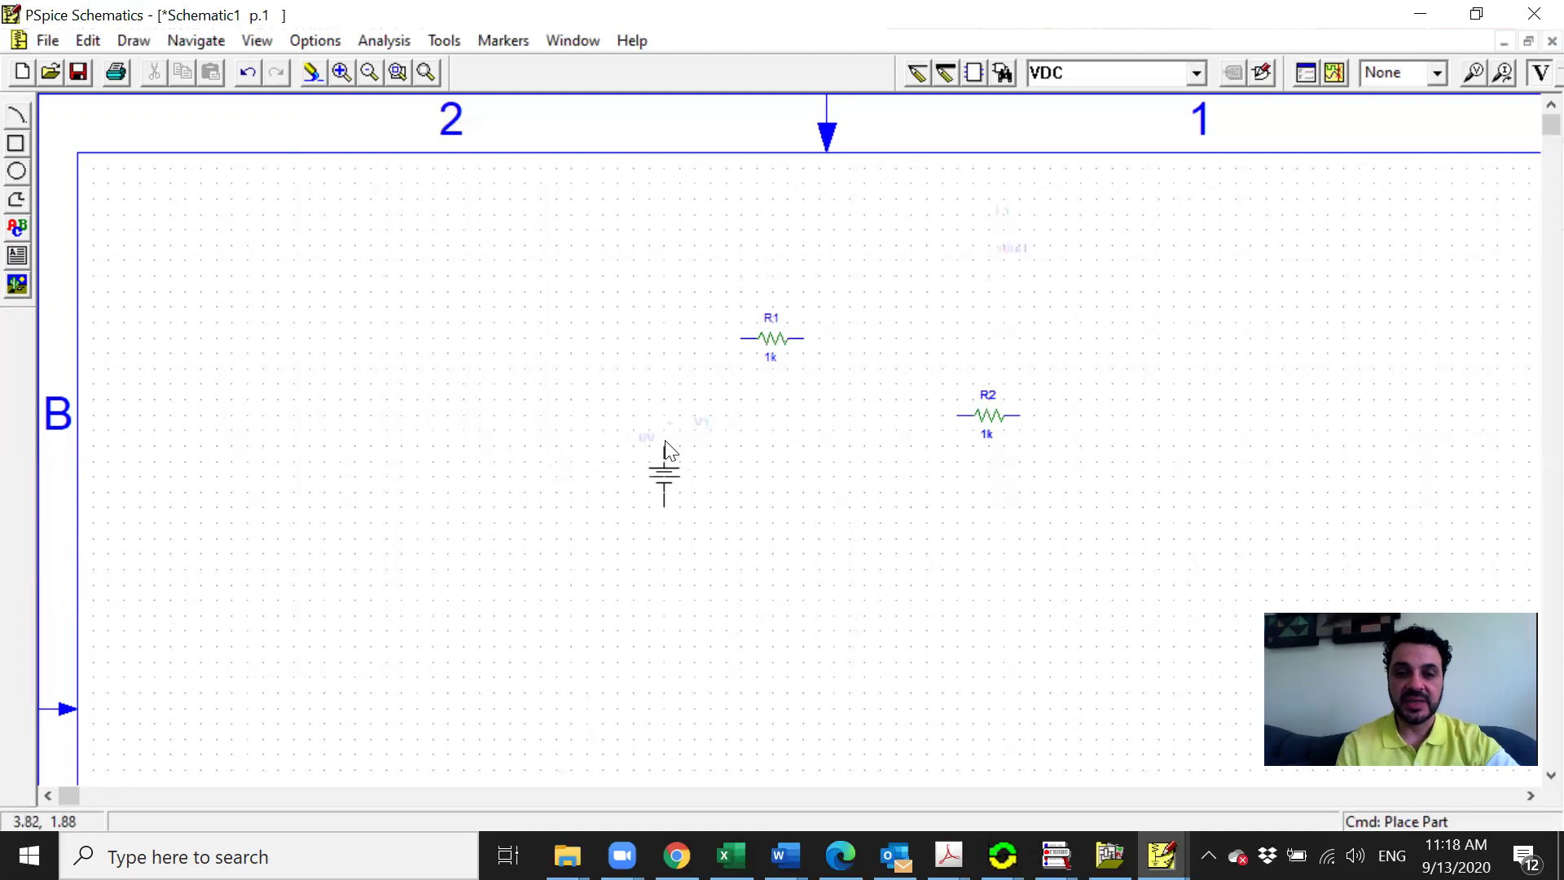
{"action": "left_click", "coordinate": [602, 418]}
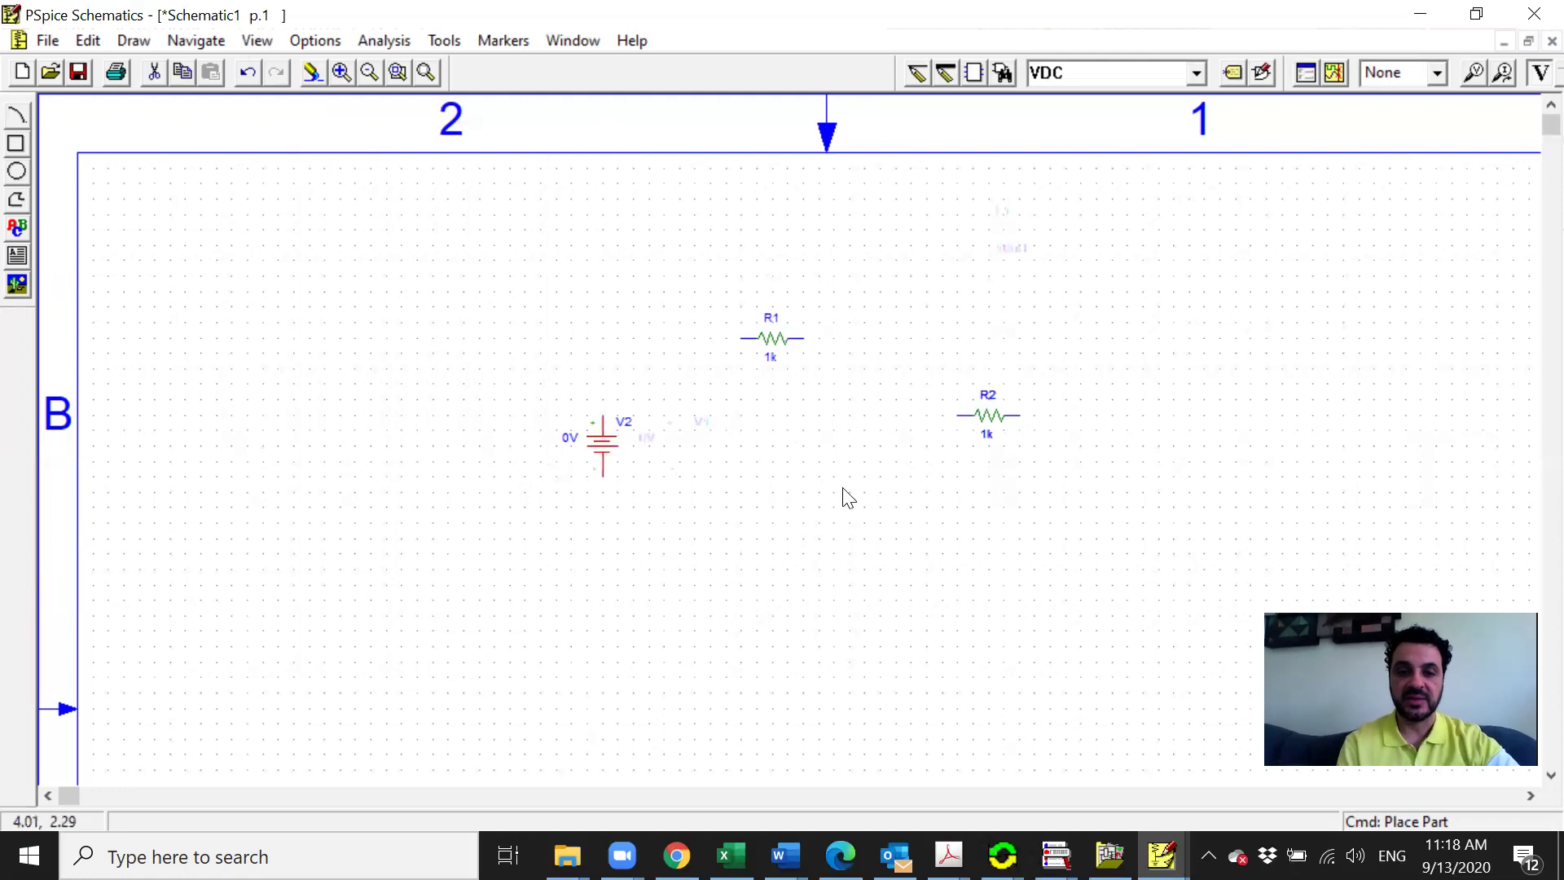
{"action": "right_click", "coordinate": [668, 514]}
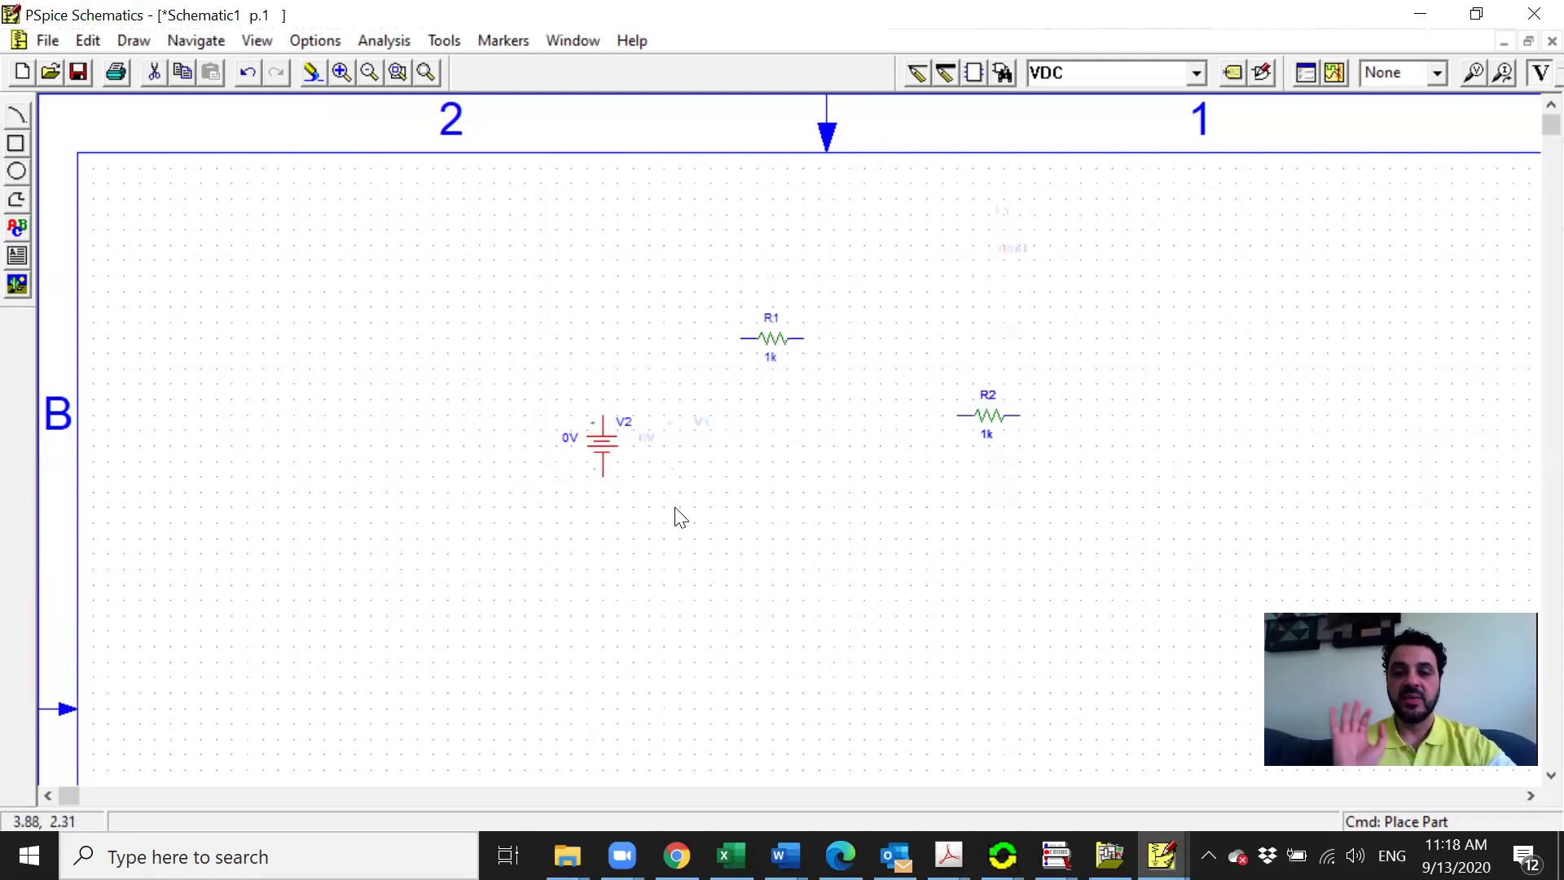
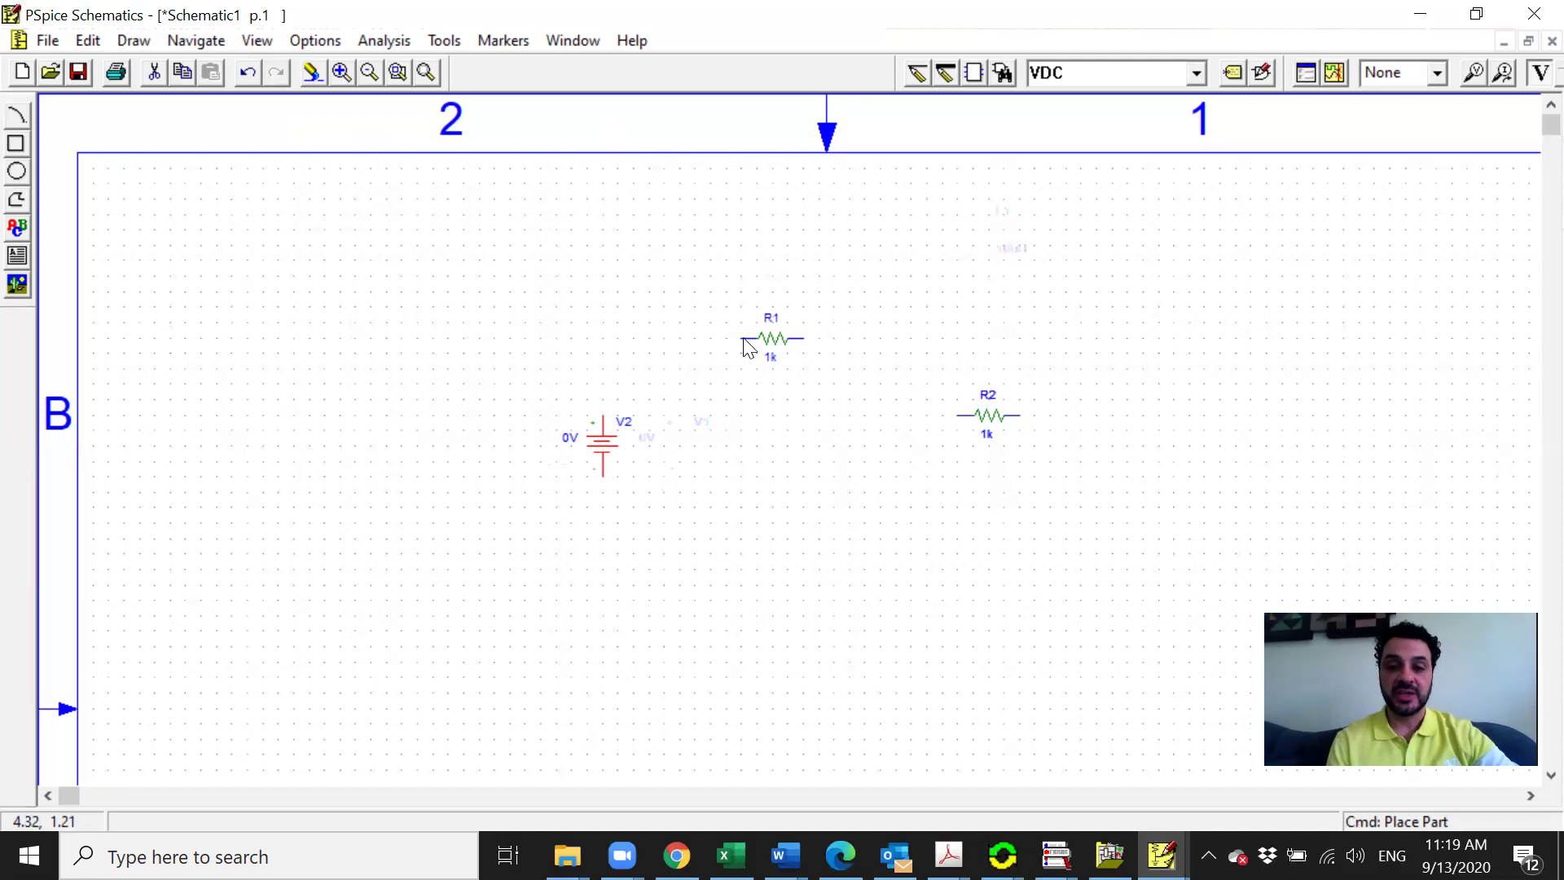
Step: Rotate resistor R1 repeatedly through full turns until it lies horizontally again
{"action": "left_click", "coordinate": [783, 346]}
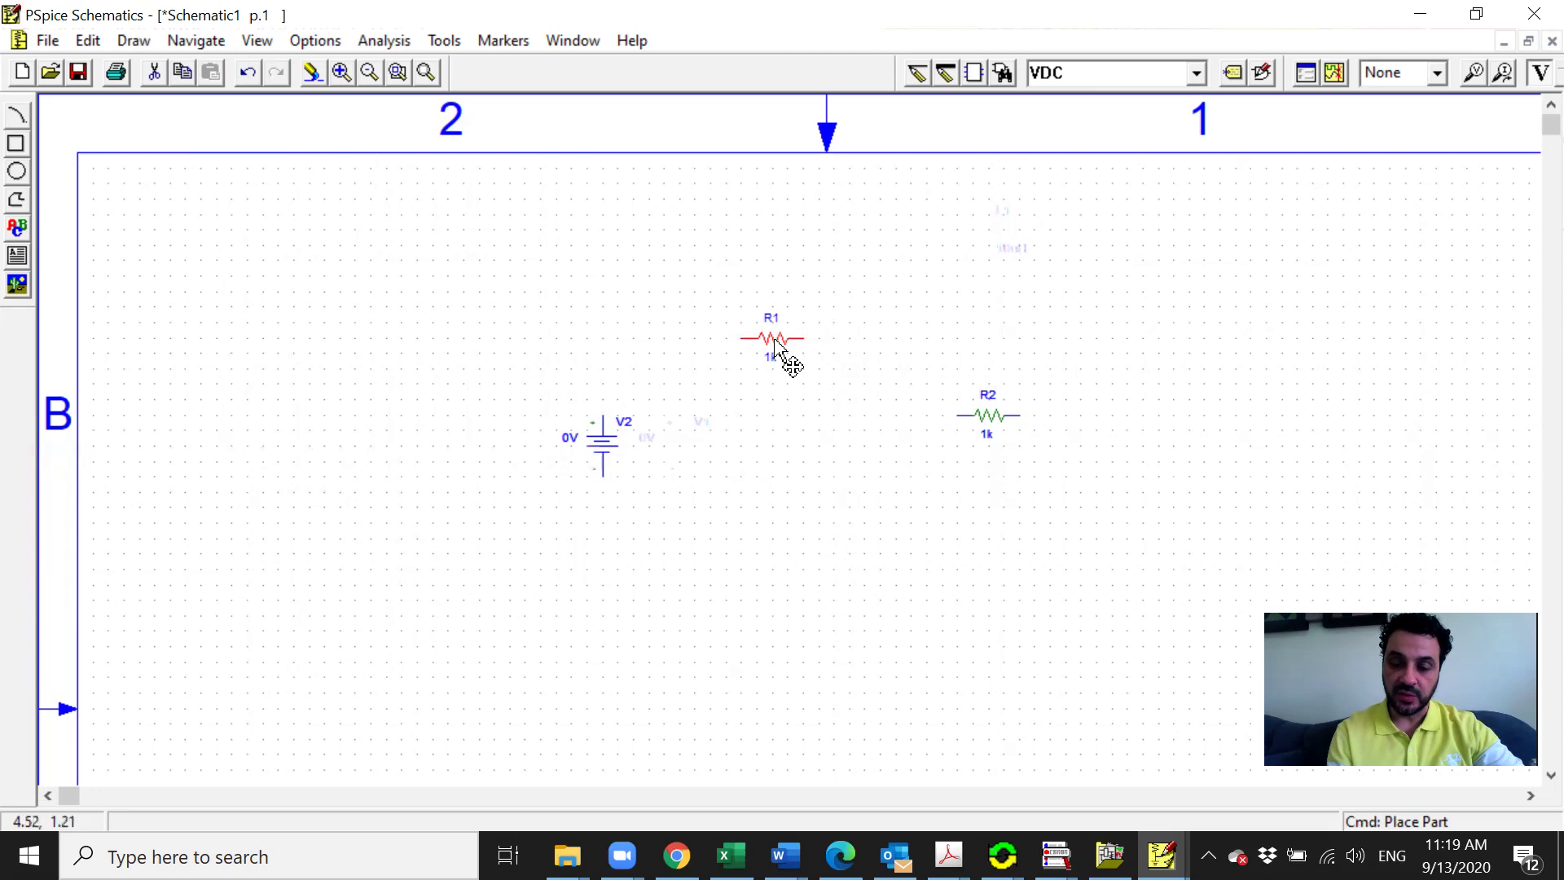
{"action": "key", "text": "ctrl+r"}
{"action": "key", "text": "ctrl+r"}
{"action": "key", "text": "ctrl+r"}
{"action": "key", "text": "ctrl+r"}
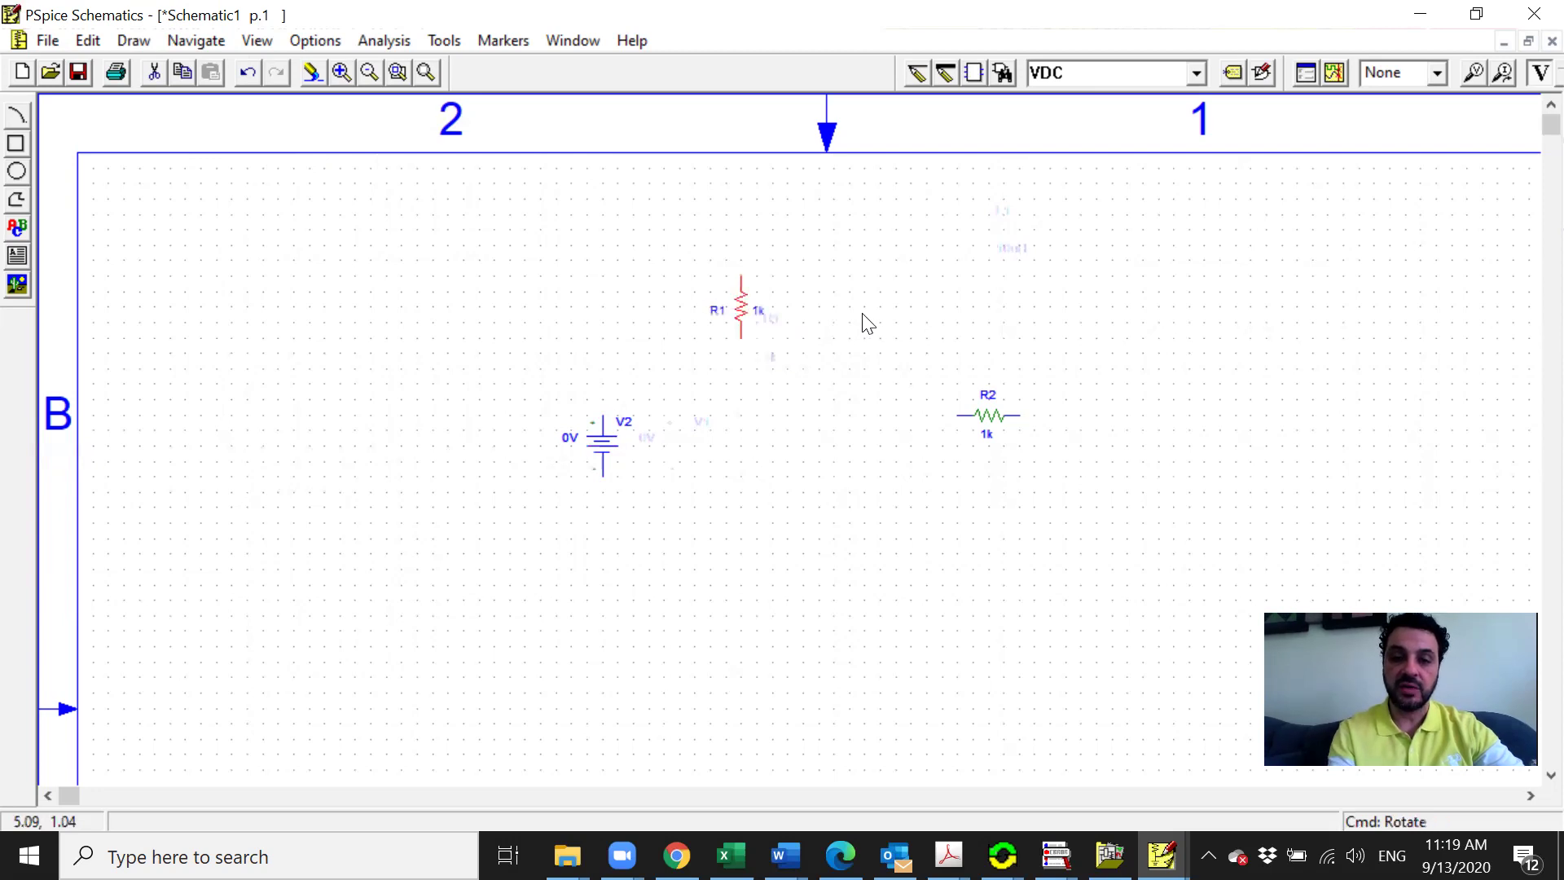
{"action": "key", "text": "ctrl+r"}
{"action": "key", "text": "ctrl+r"}
{"action": "key", "text": "ctrl+r"}
{"action": "key", "text": "ctrl+r"}
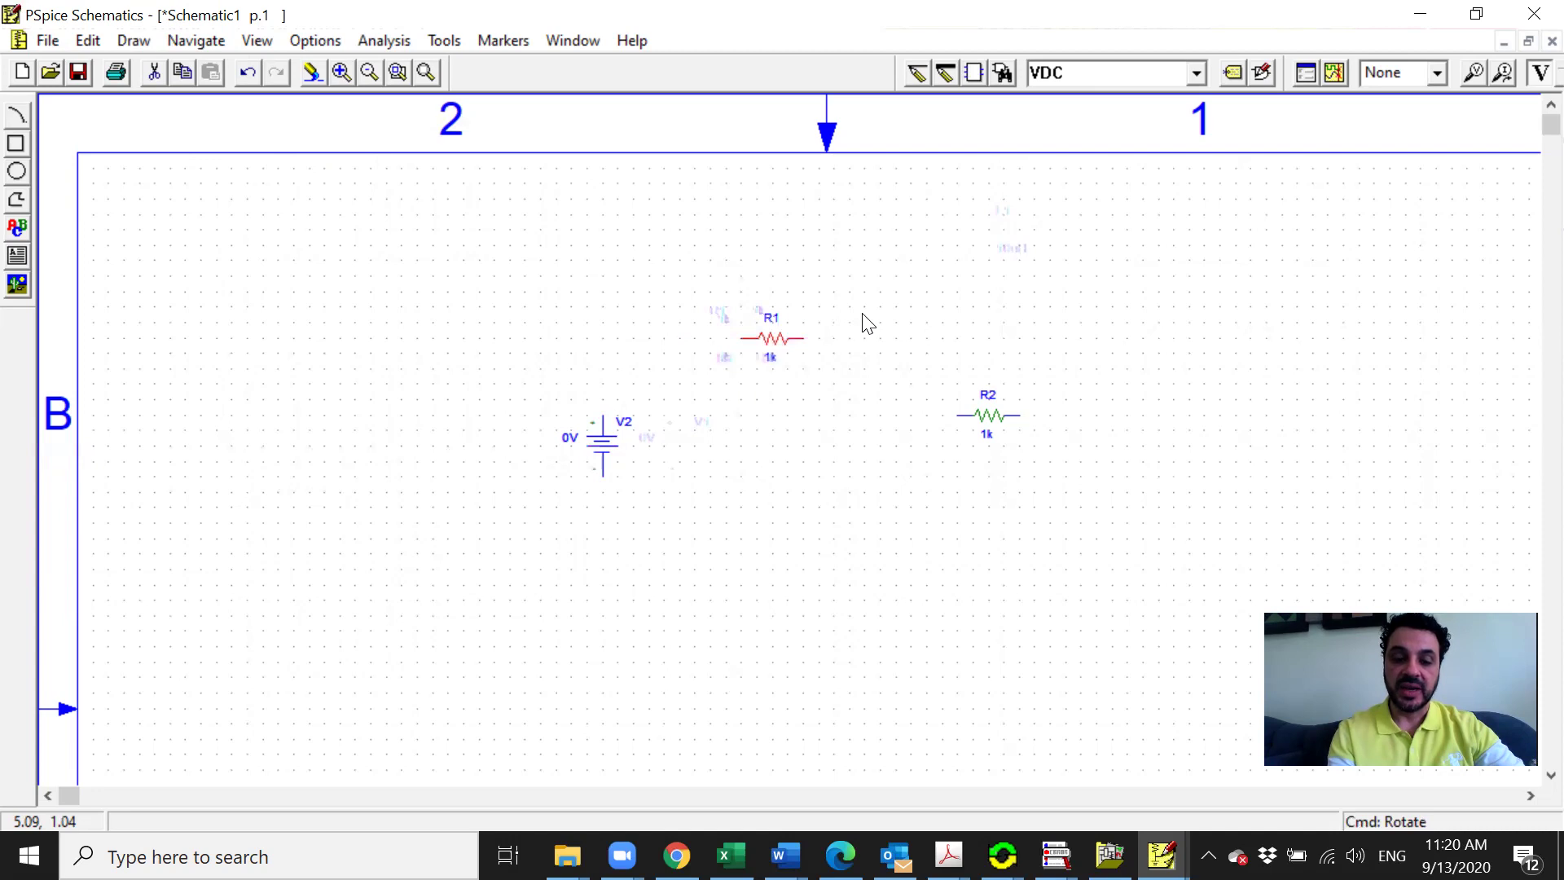
{"action": "key", "text": "ctrl+r"}
{"action": "key", "text": "ctrl+r"}
{"action": "key", "text": "ctrl+r"}
{"action": "key", "text": "ctrl+r"}
{"action": "key", "text": "ctrl+r"}
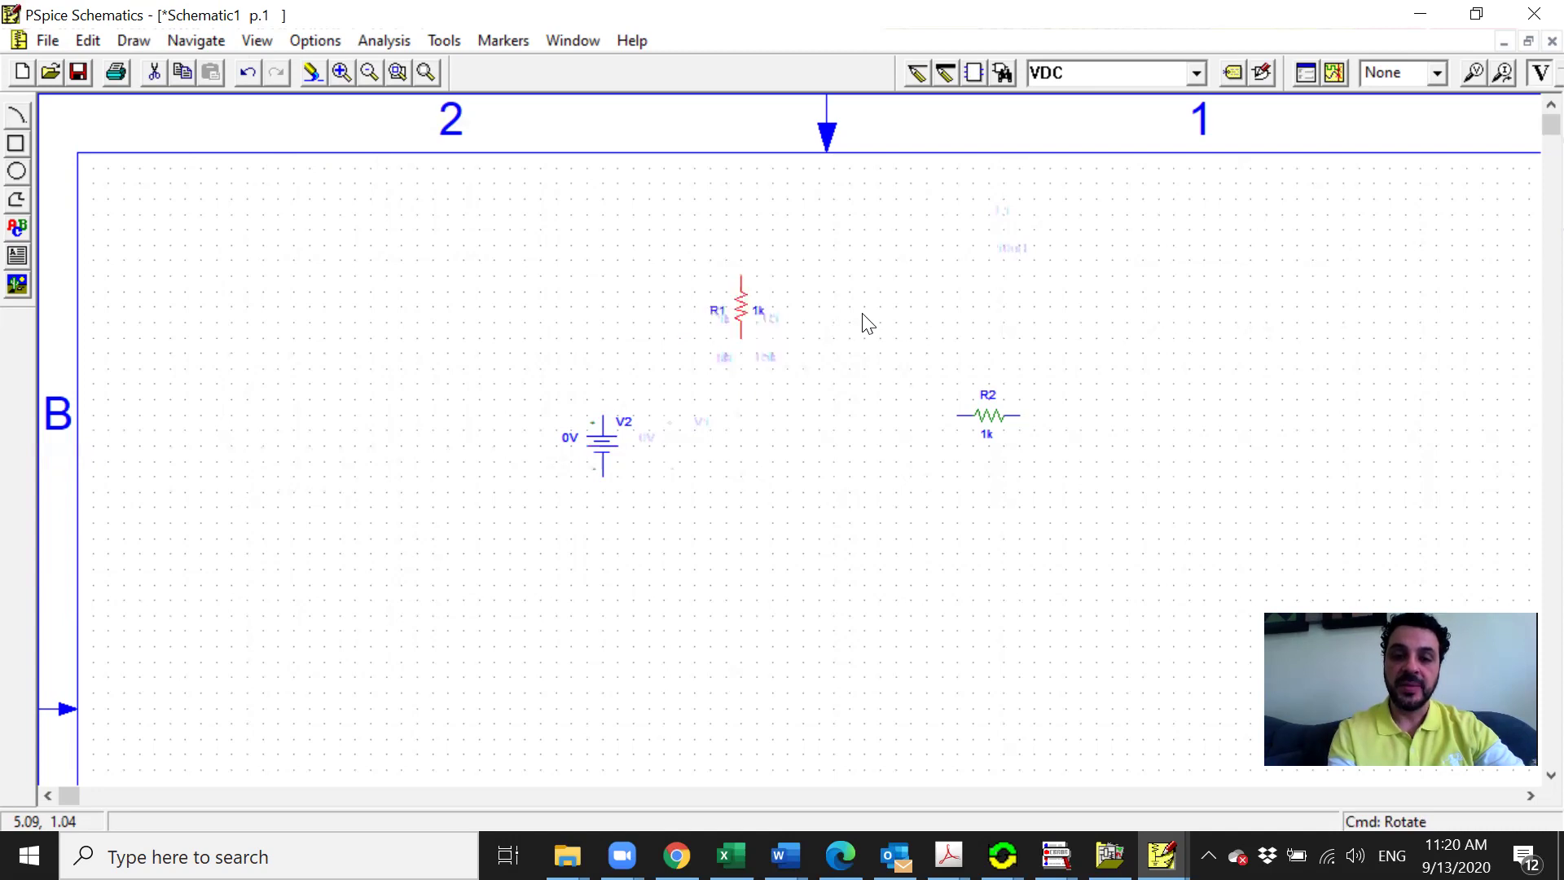
{"action": "key", "text": "ctrl+r"}
{"action": "key", "text": "ctrl+r"}
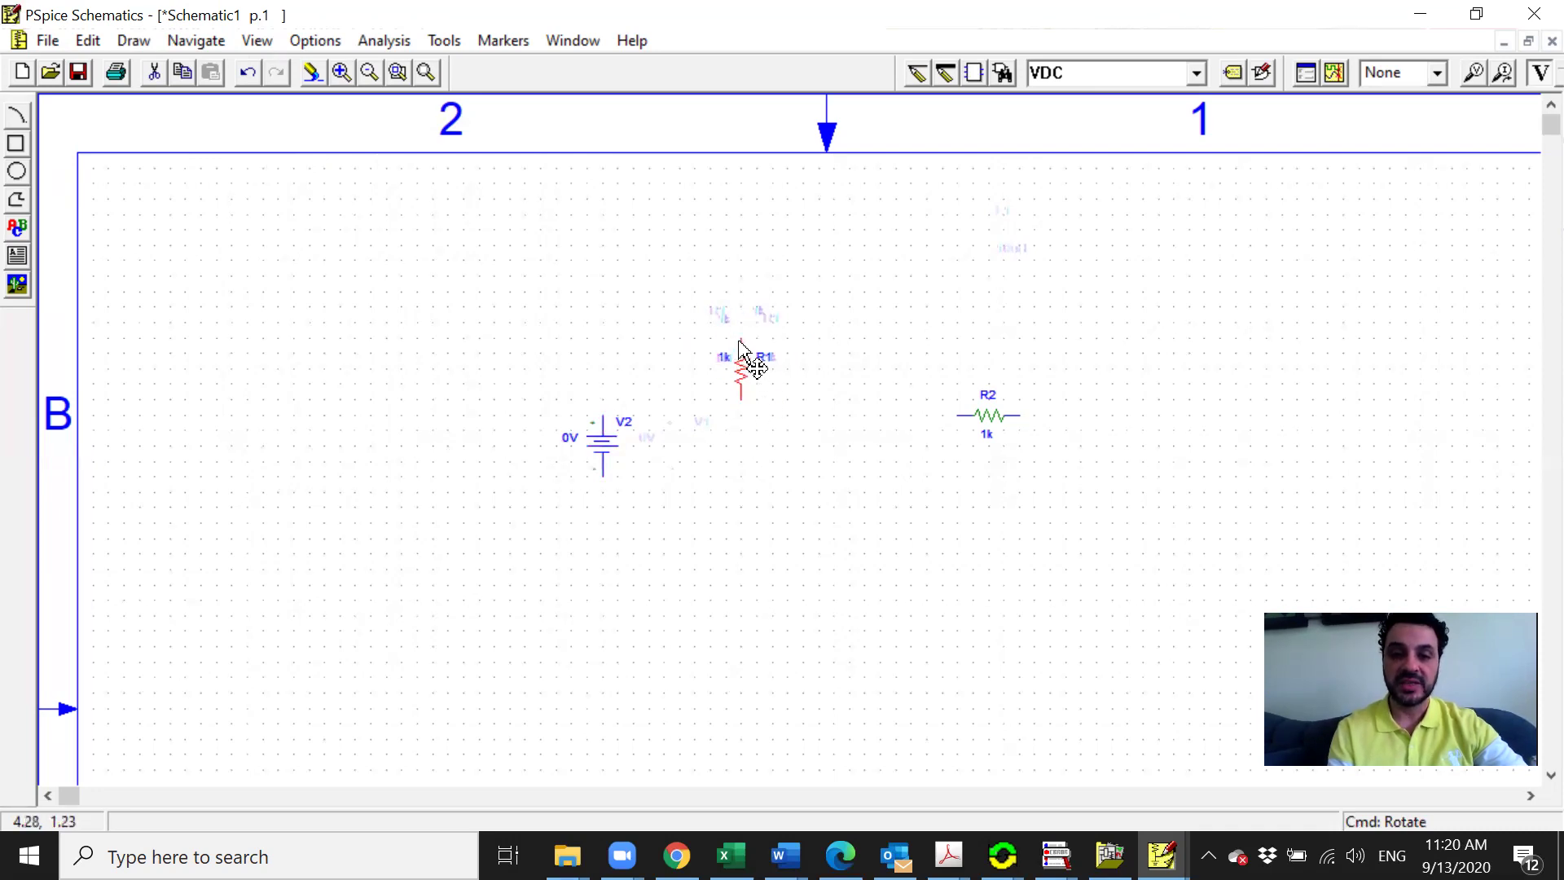
{"action": "key", "text": "ctrl+r"}
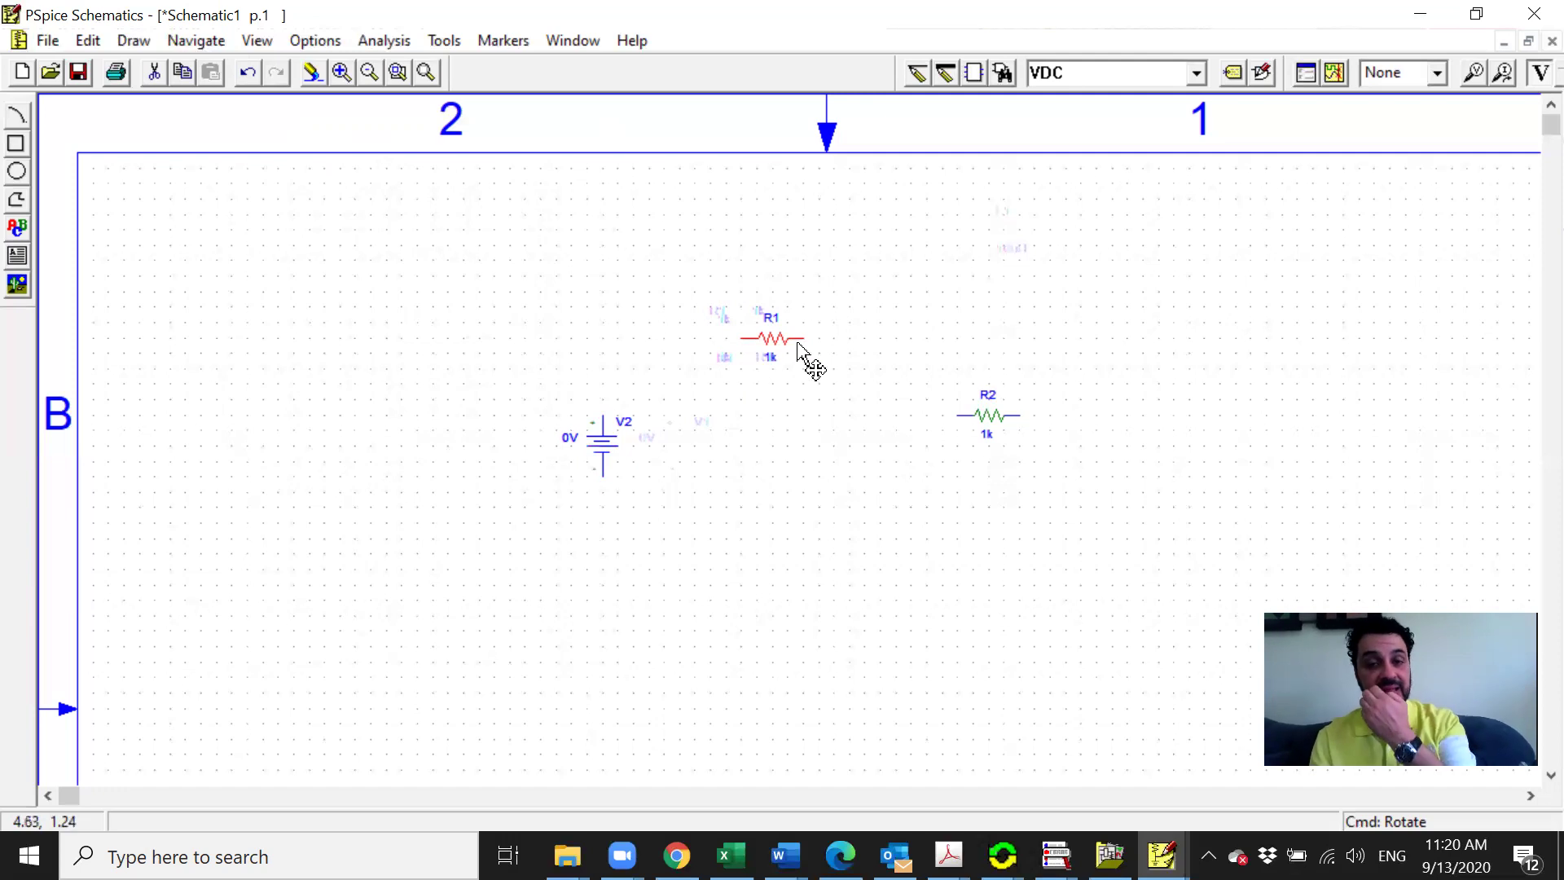
Step: Rotate resistor R2 by three quarter turns so it stands vertically with its value label to its left
{"action": "left_click", "coordinate": [996, 419]}
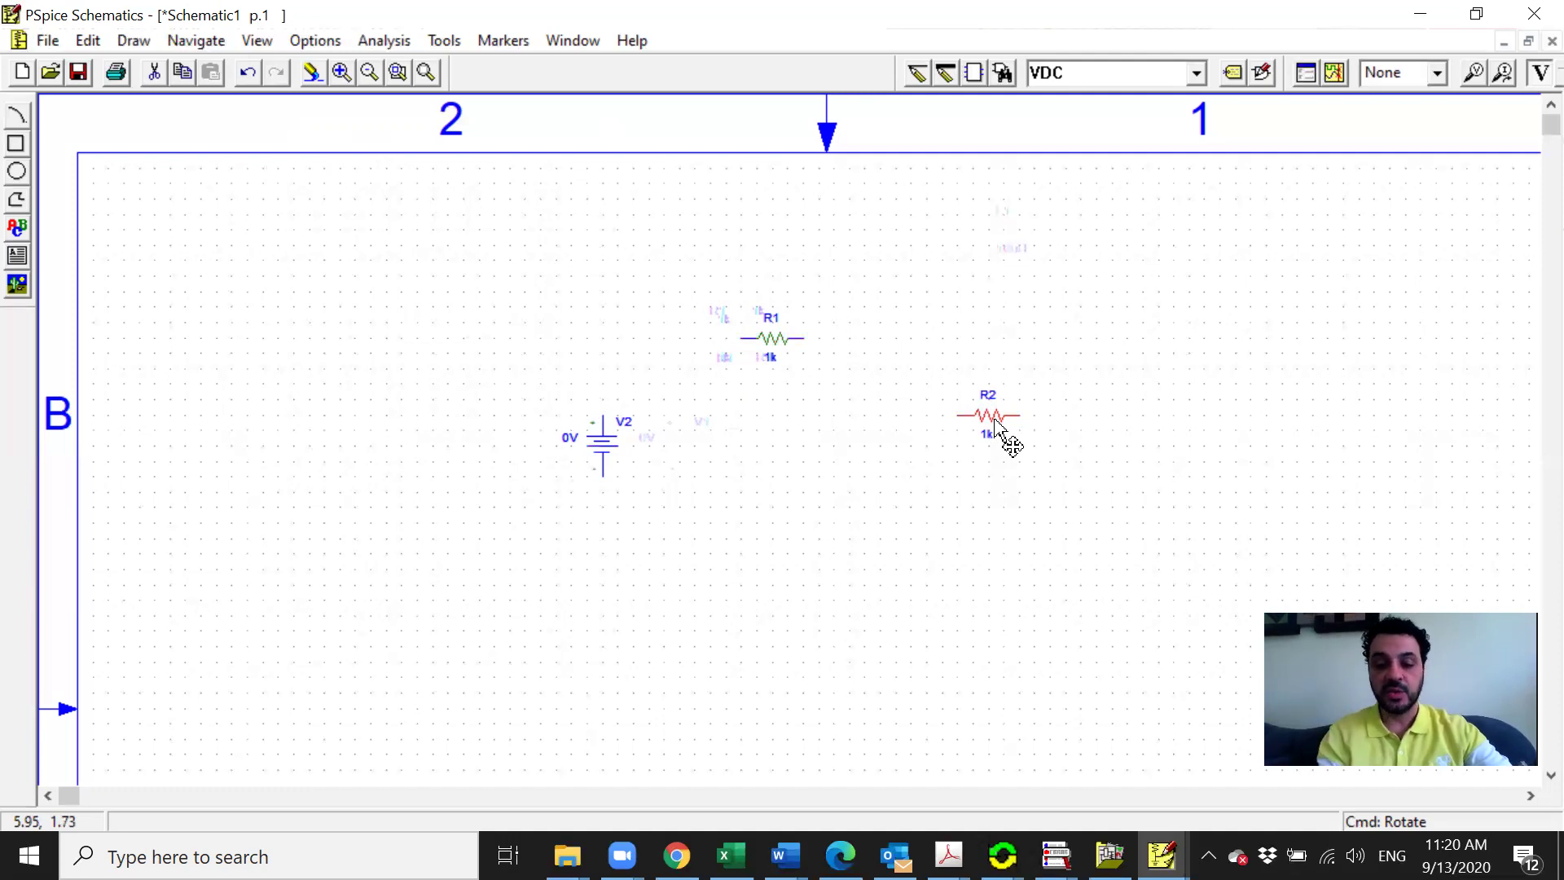
{"action": "key", "text": "ctrl+r"}
{"action": "key", "text": "ctrl+r"}
{"action": "key", "text": "ctrl+r"}
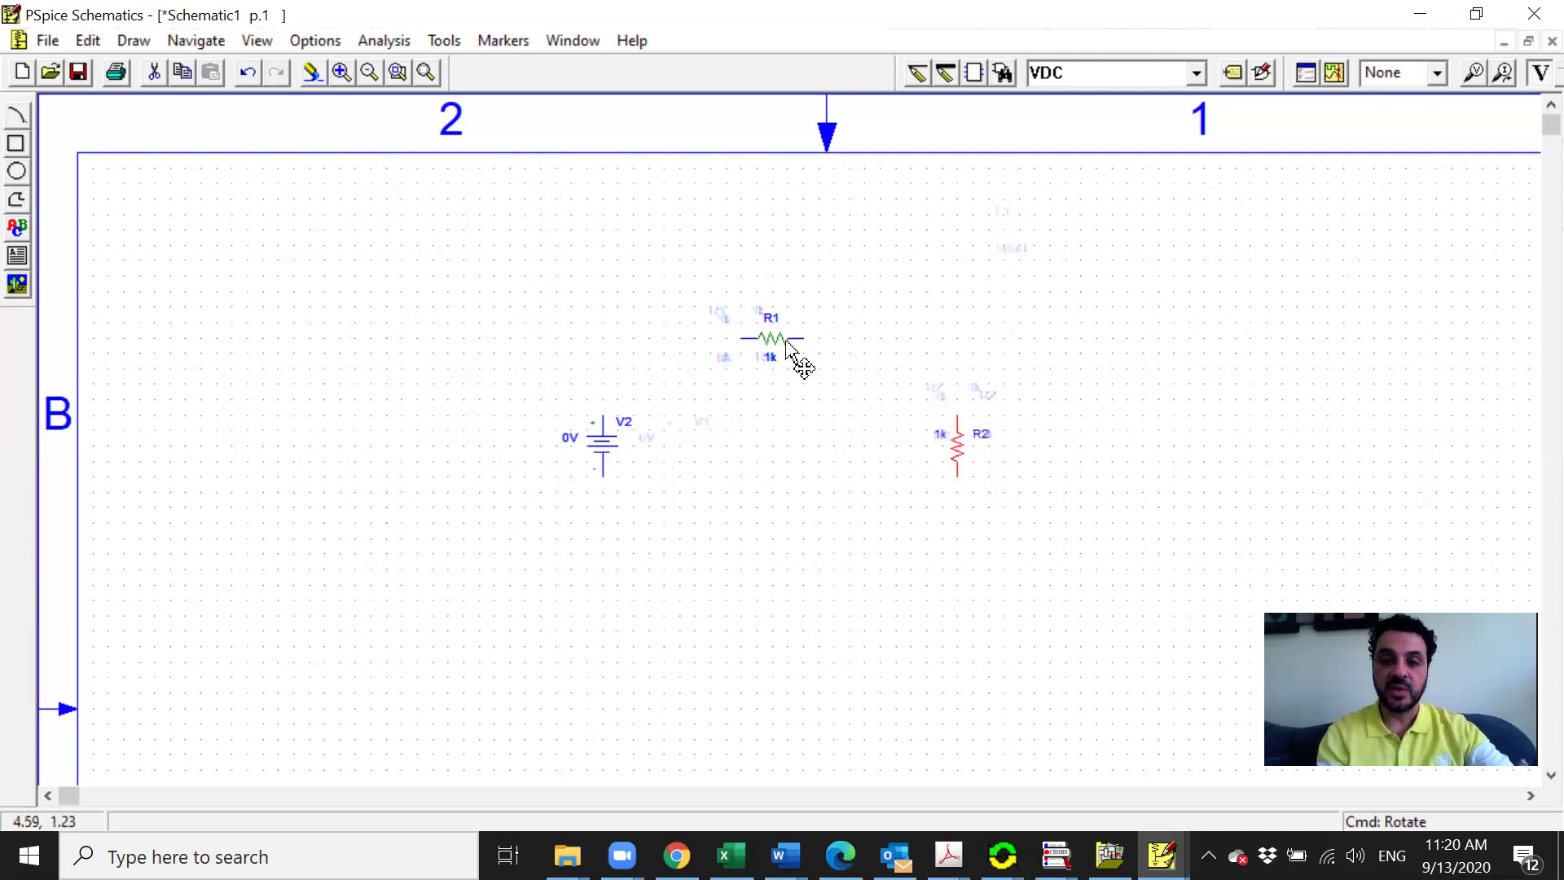
Step: Select resistor R1 and rotate it one full turn back to horizontal
{"action": "key", "text": "ctrl+r"}
{"action": "key", "text": "ctrl+r"}
{"action": "key", "text": "ctrl+r"}
{"action": "key", "text": "ctrl+r"}
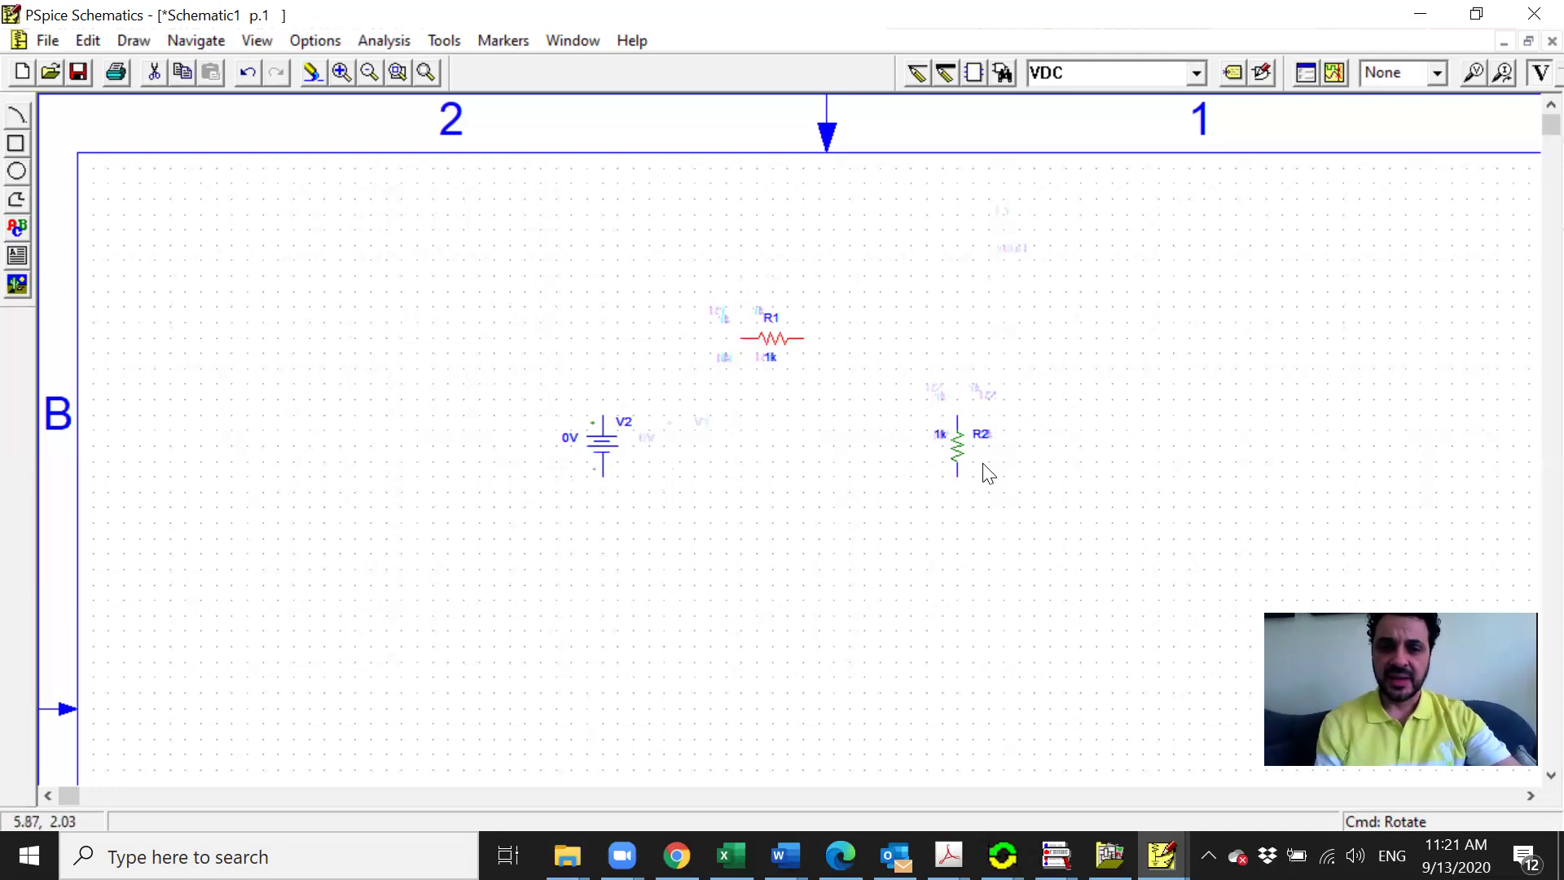
Step: Draw a wire from the positive terminal of the DC source V2 to the left end of resistor R1
{"action": "left_click", "coordinate": [916, 79]}
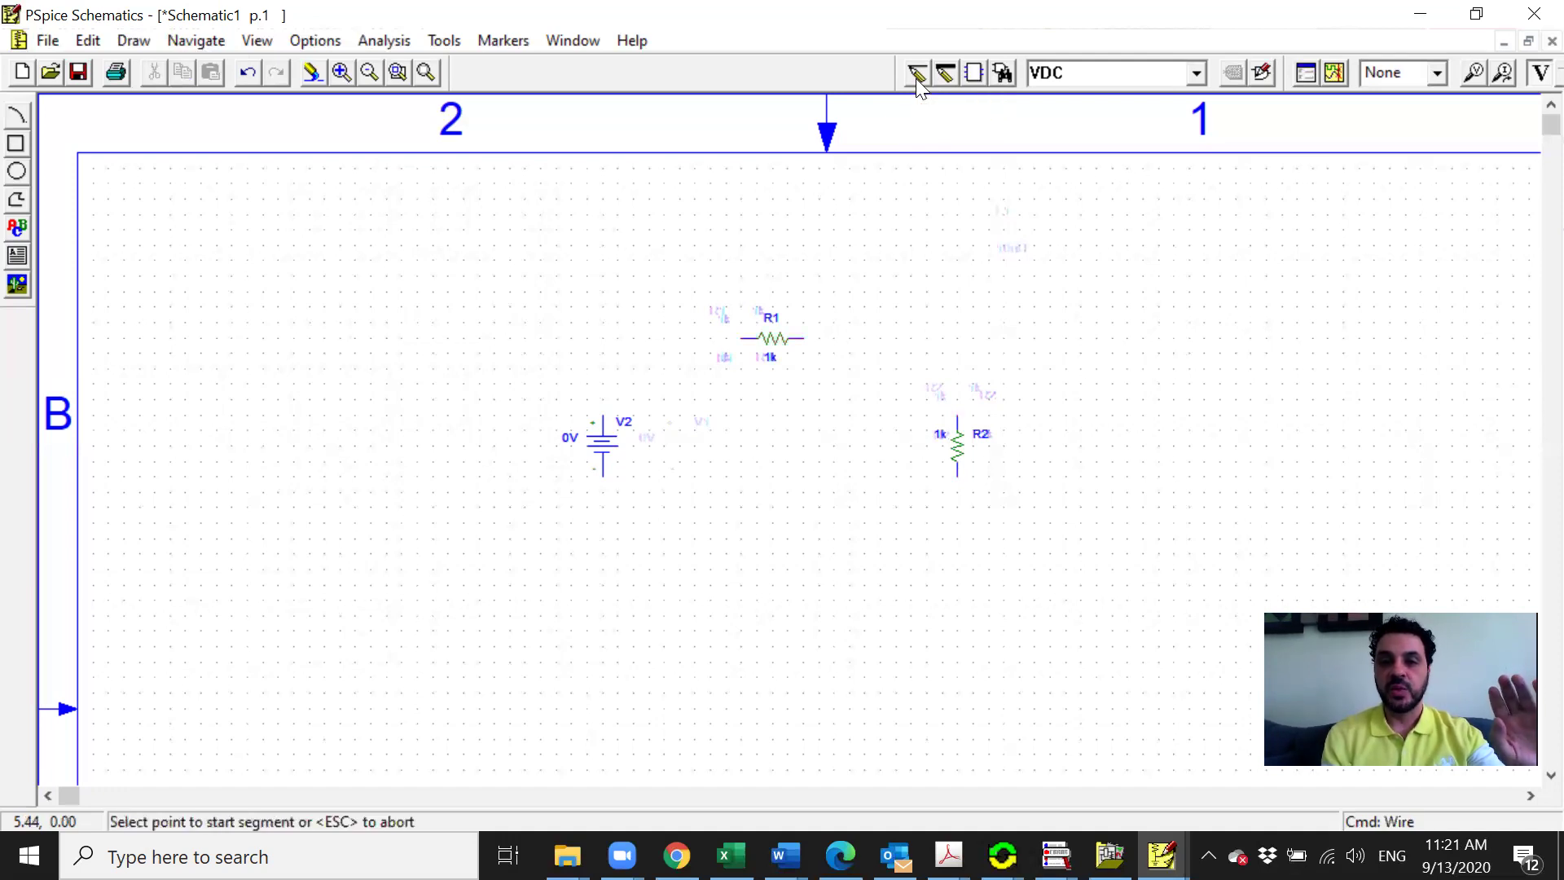
{"action": "left_click", "coordinate": [602, 417]}
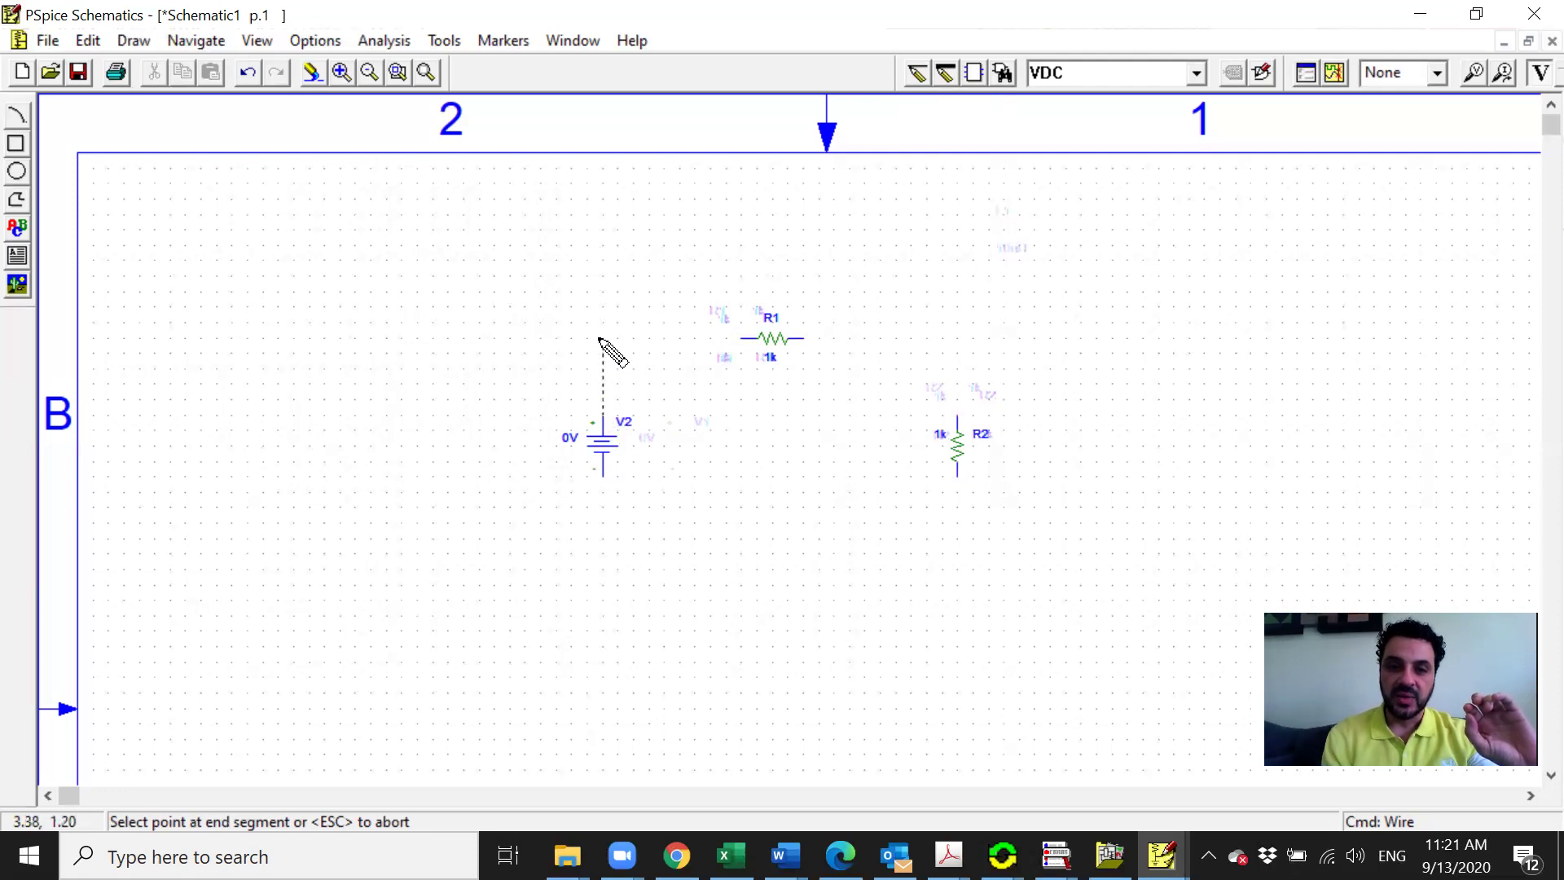
{"action": "left_click", "coordinate": [739, 339]}
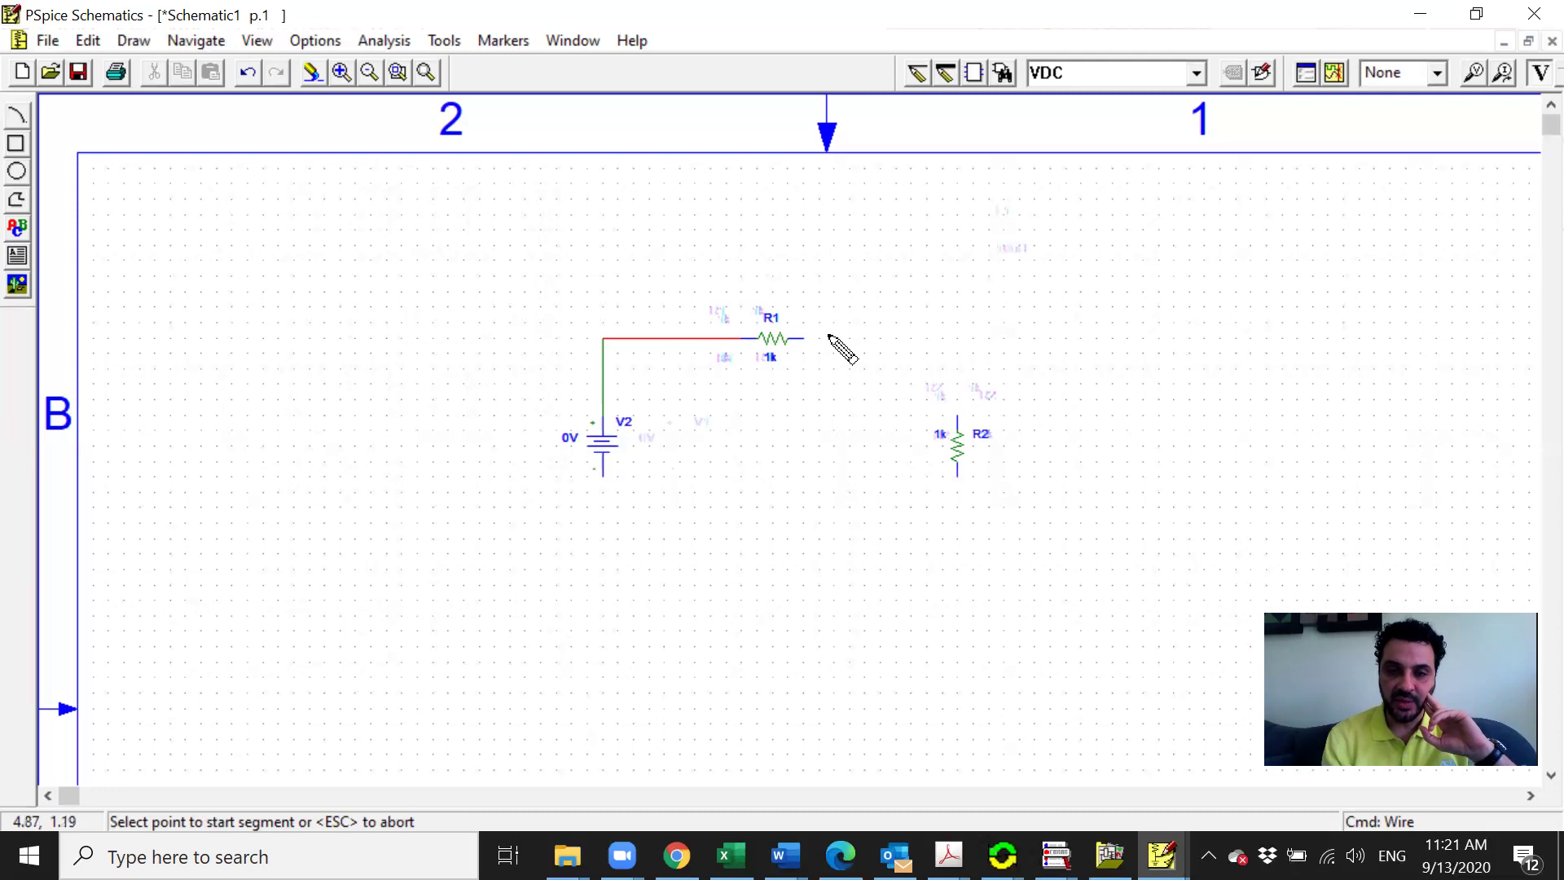
Step: Wire R1's right end to the top of R2, and R2's bottom end to the negative terminal of source V2
{"action": "left_click", "coordinate": [802, 339]}
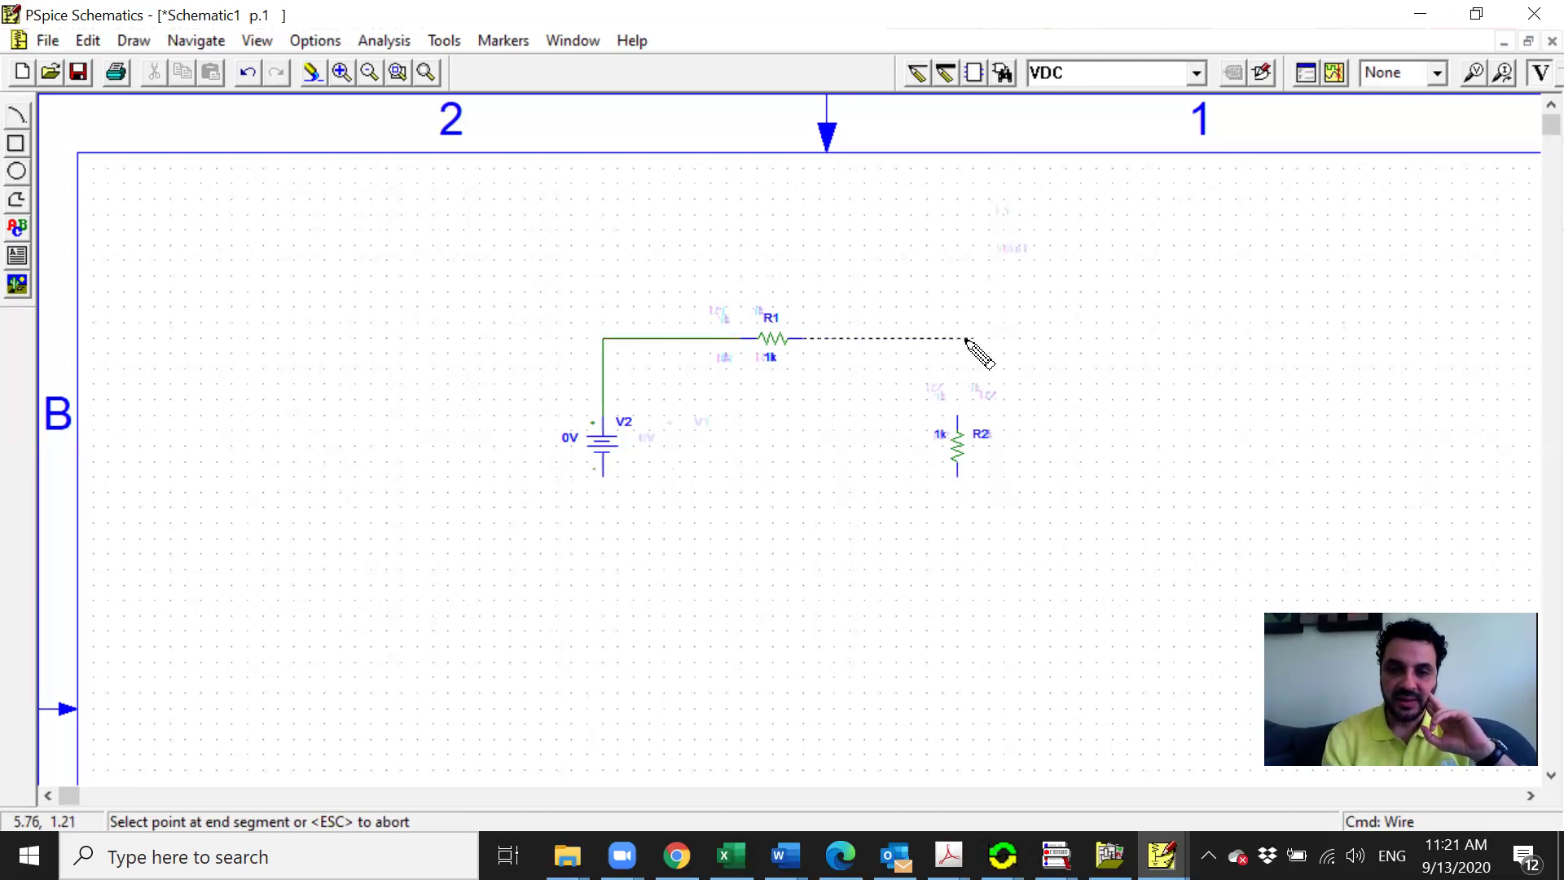
{"action": "left_click", "coordinate": [957, 413]}
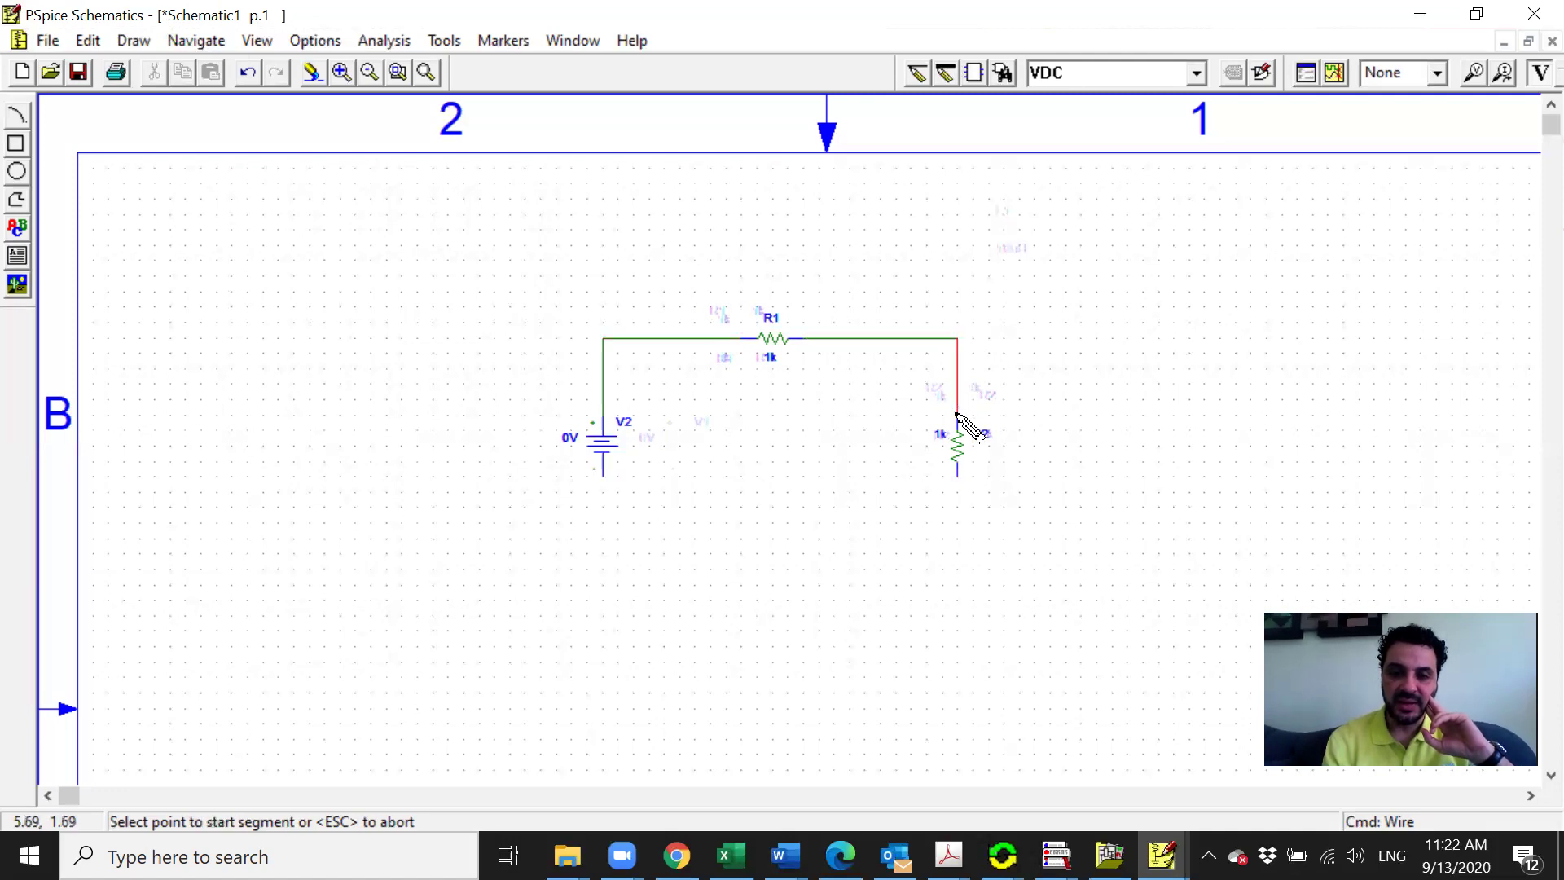
{"action": "left_click", "coordinate": [958, 476]}
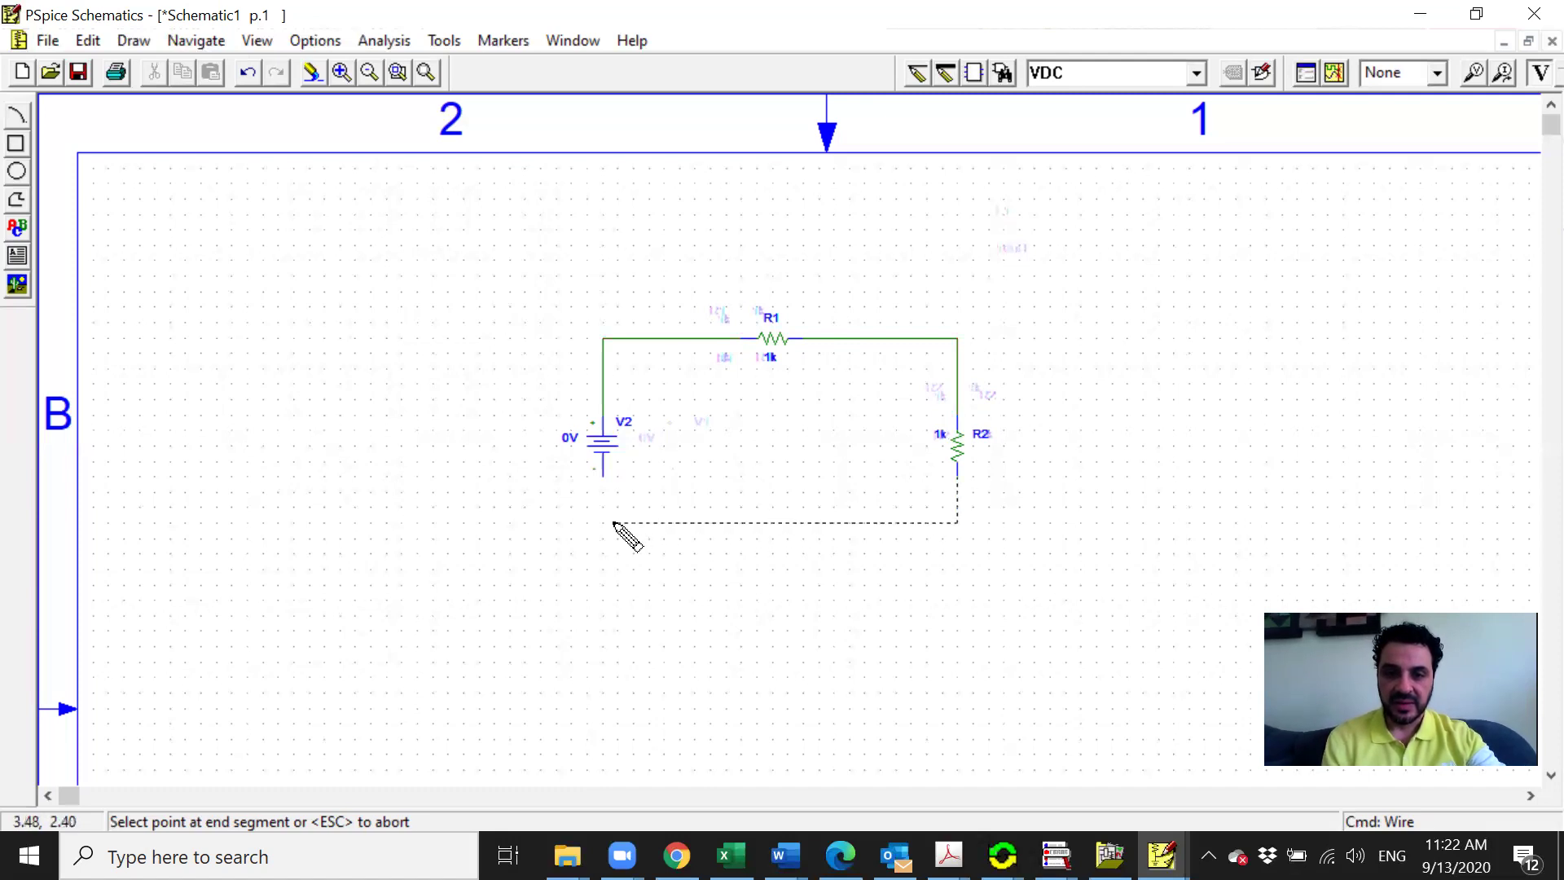
{"action": "left_click", "coordinate": [602, 473]}
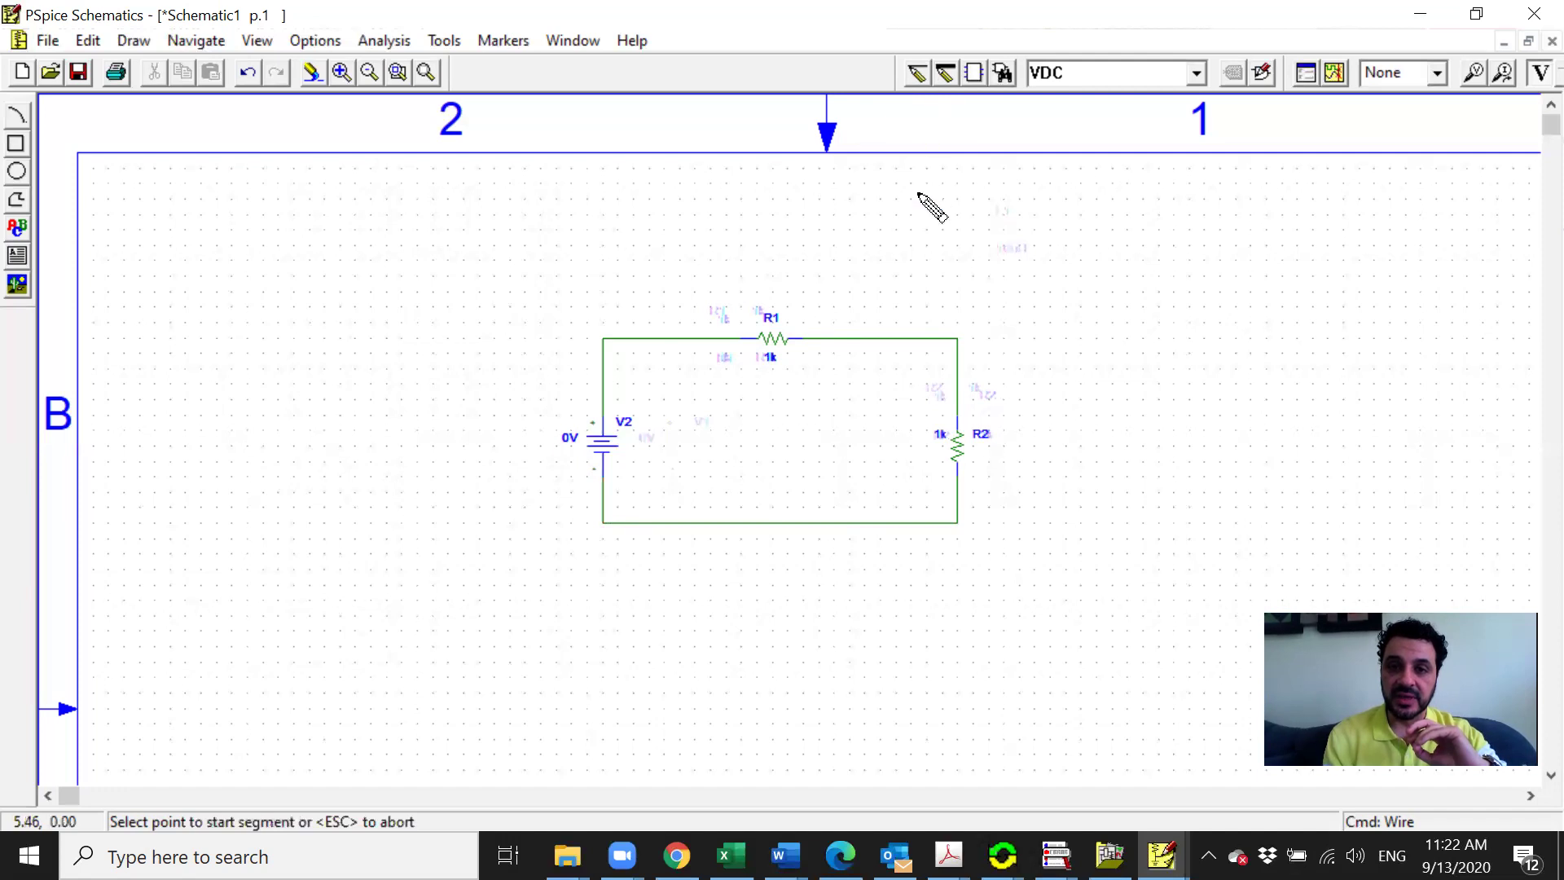
{"action": "left_click", "coordinate": [785, 337]}
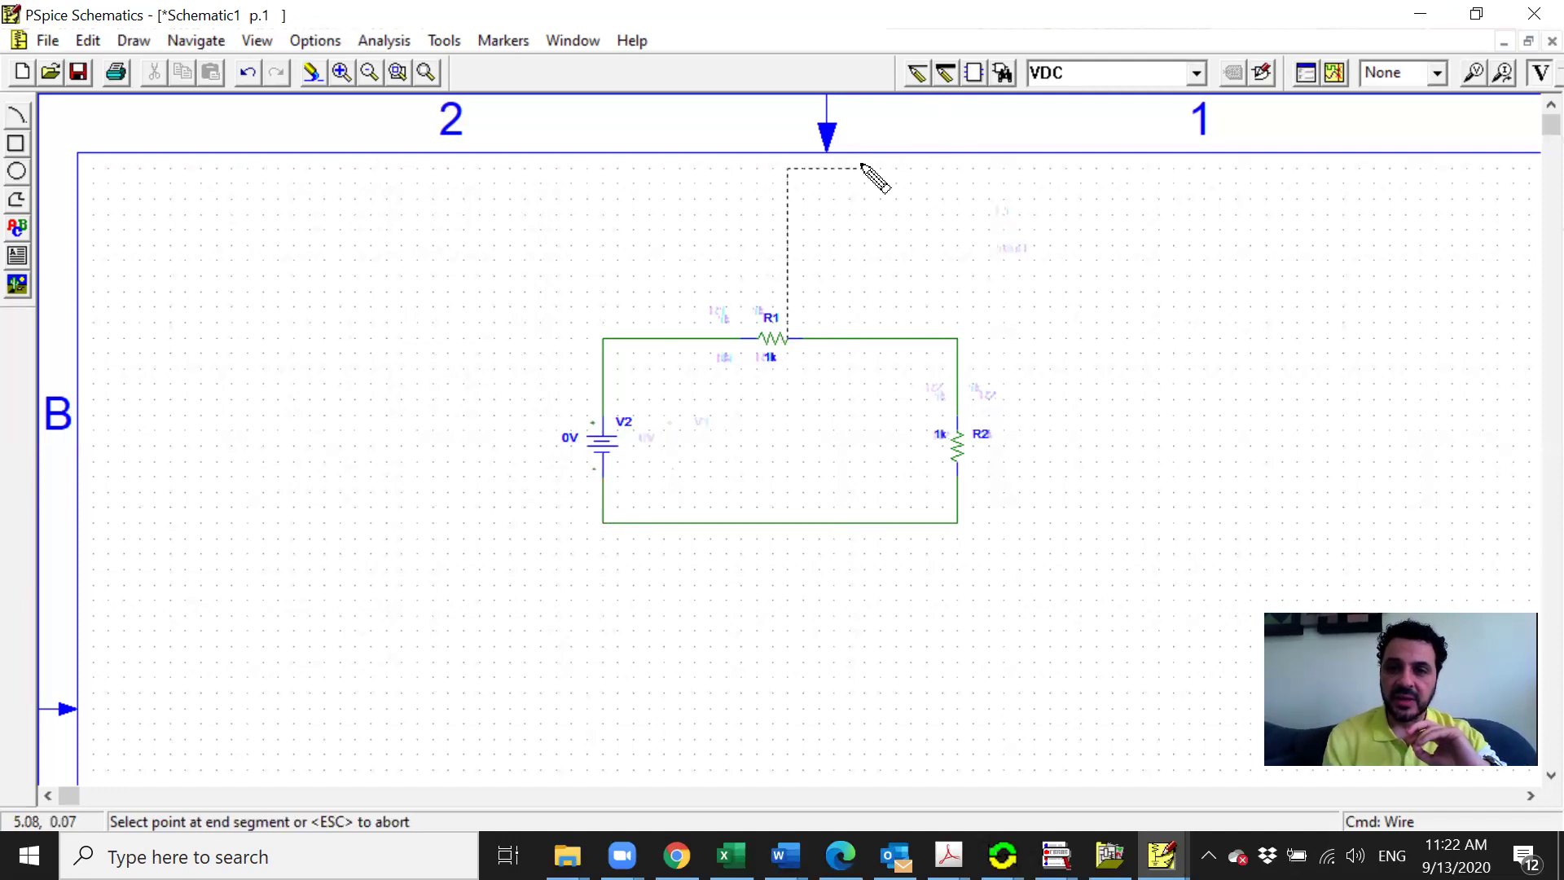
{"action": "key", "text": "Escape"}
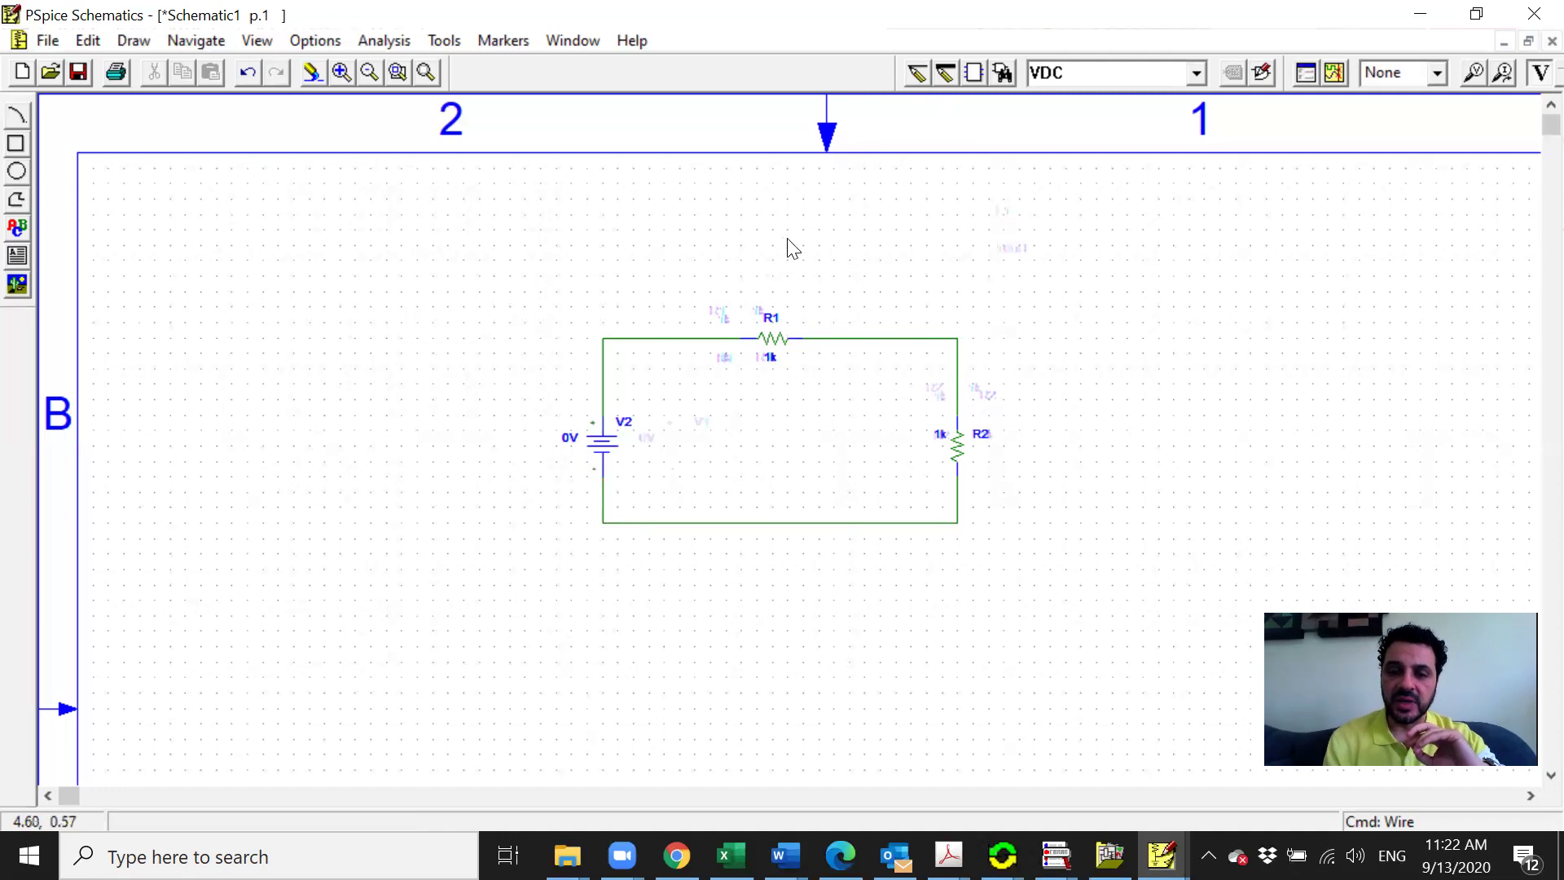
Step: Inspect the reference designator and package type settings of resistor R1
{"action": "double_click", "coordinate": [771, 318]}
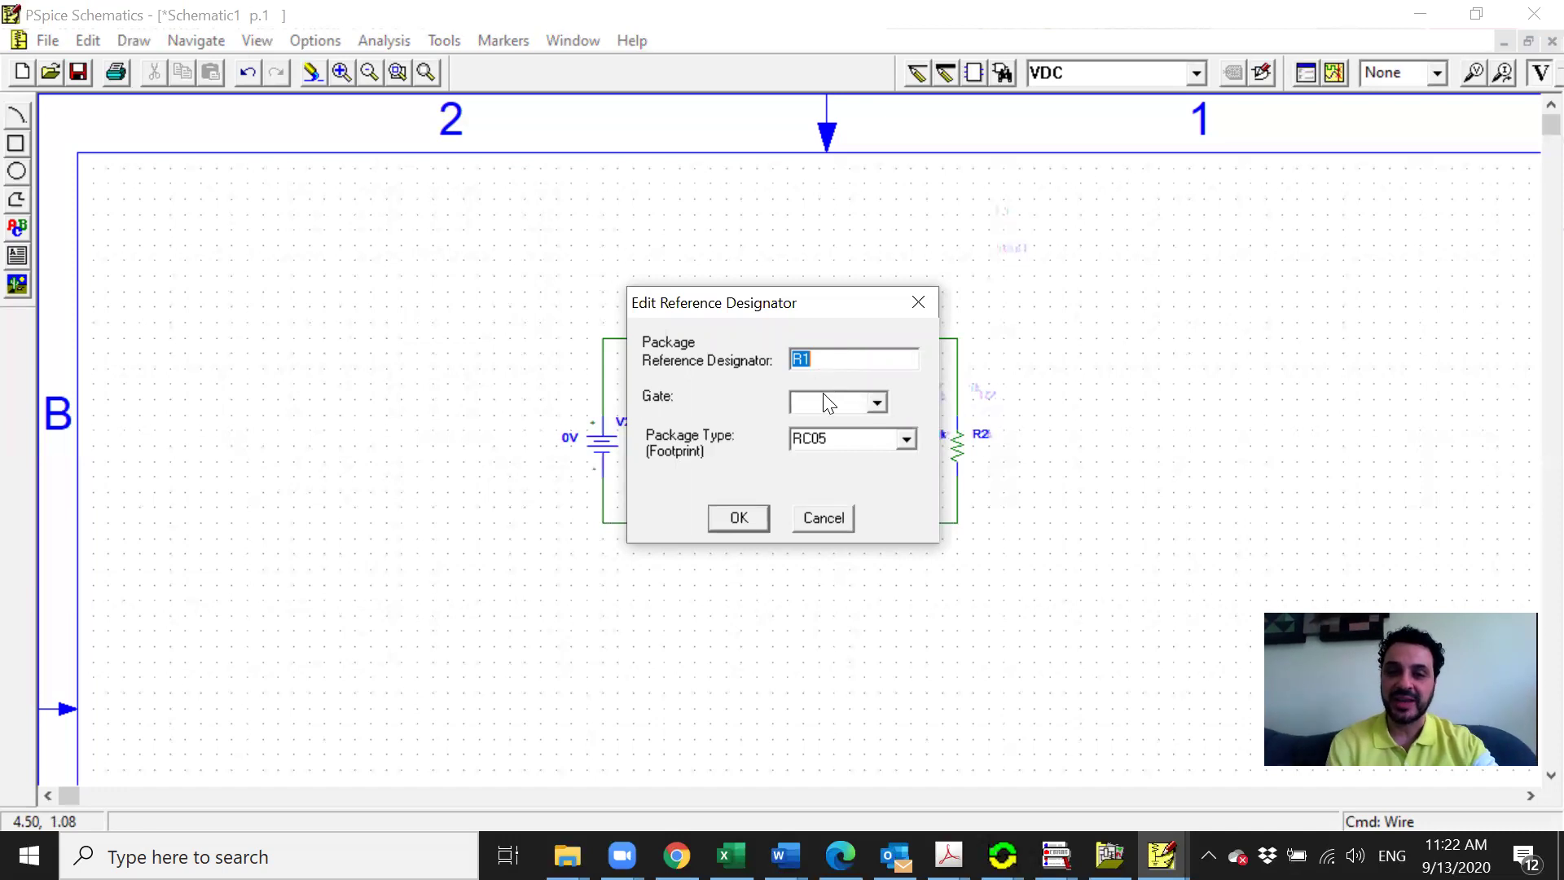
{"action": "left_click", "coordinate": [738, 519]}
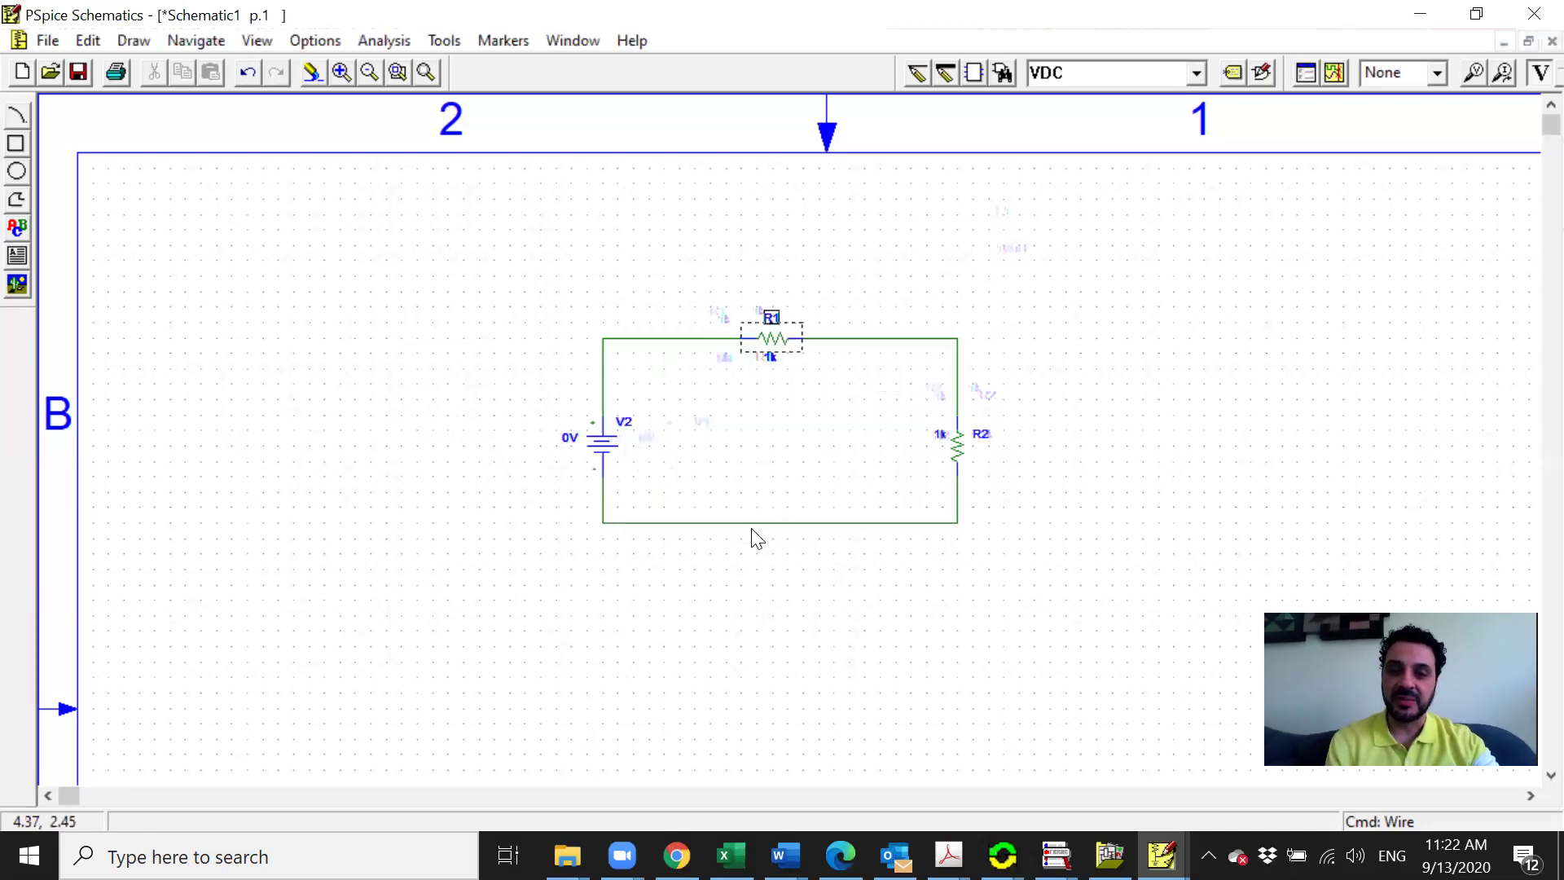
{"action": "double_click", "coordinate": [776, 320]}
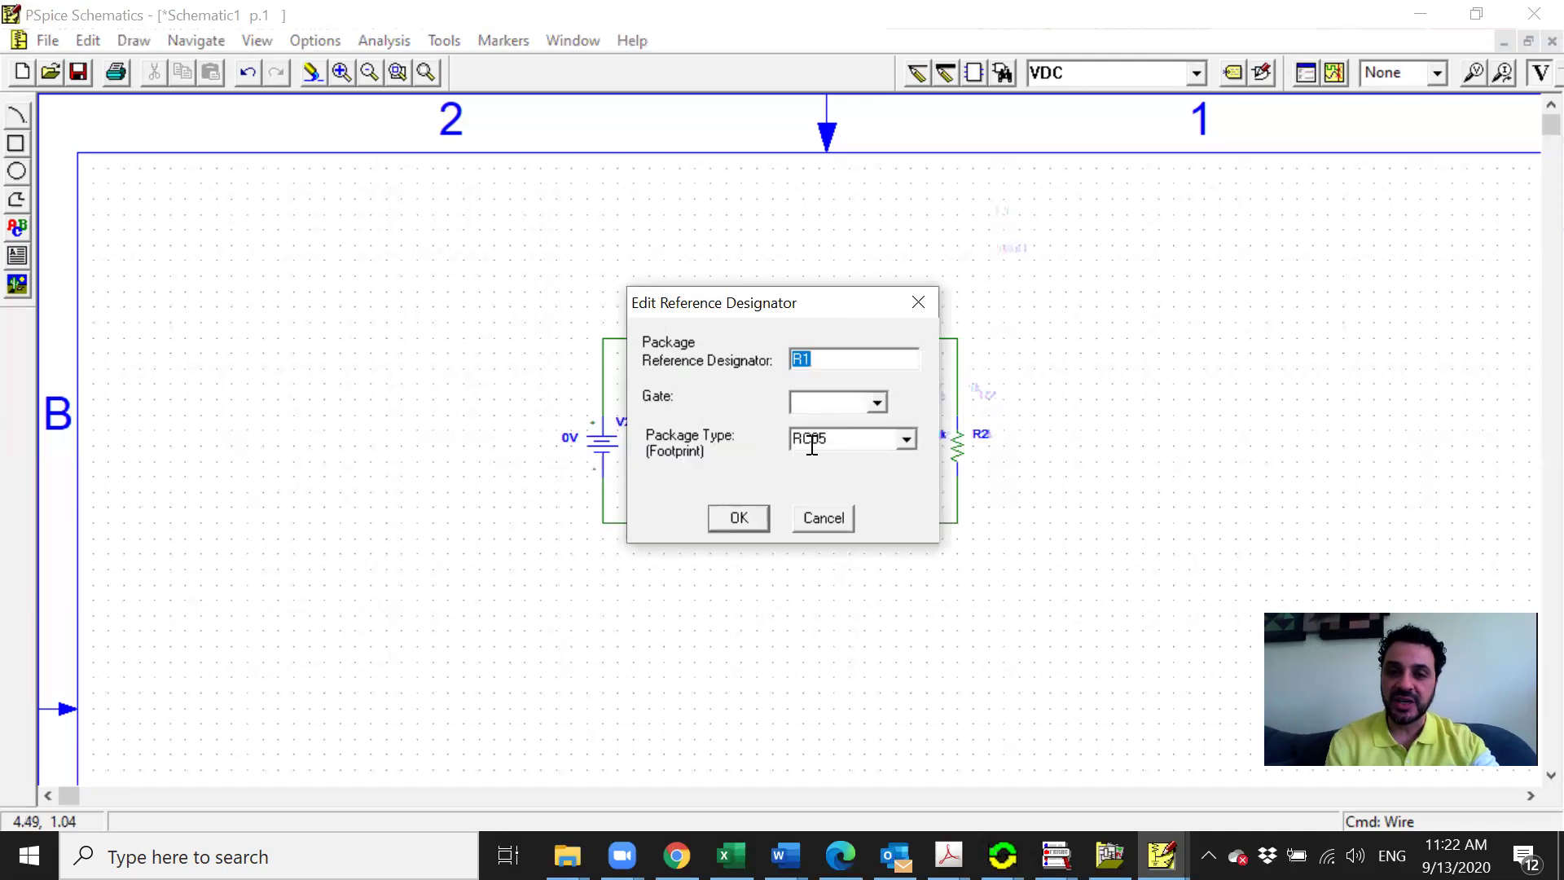
{"action": "left_click", "coordinate": [766, 517]}
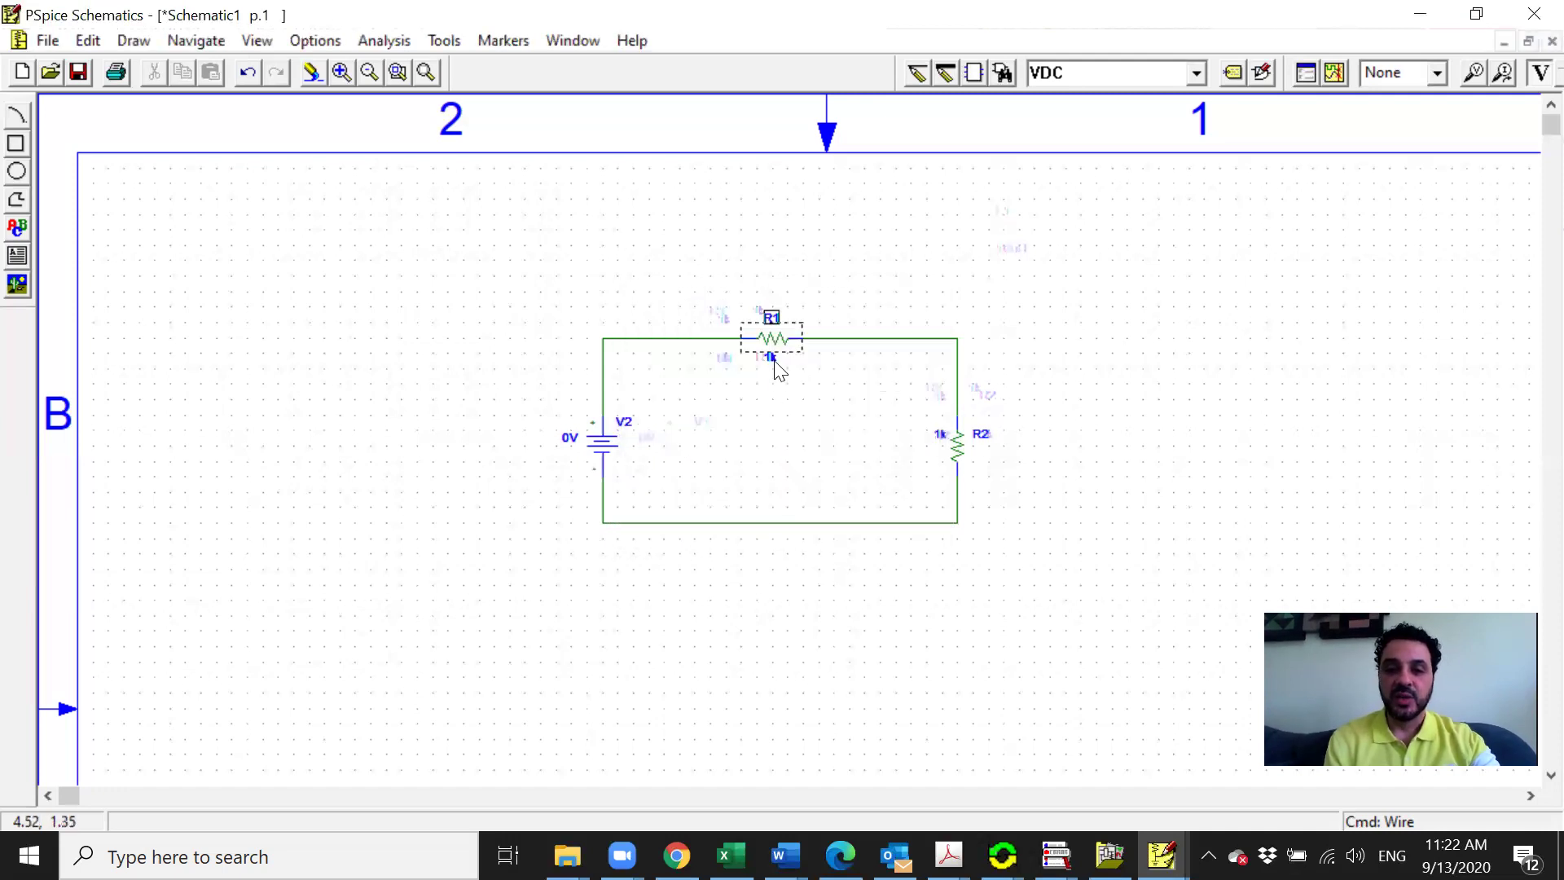
Step: Set the value of resistor R1 to 5k
{"action": "double_click", "coordinate": [774, 358]}
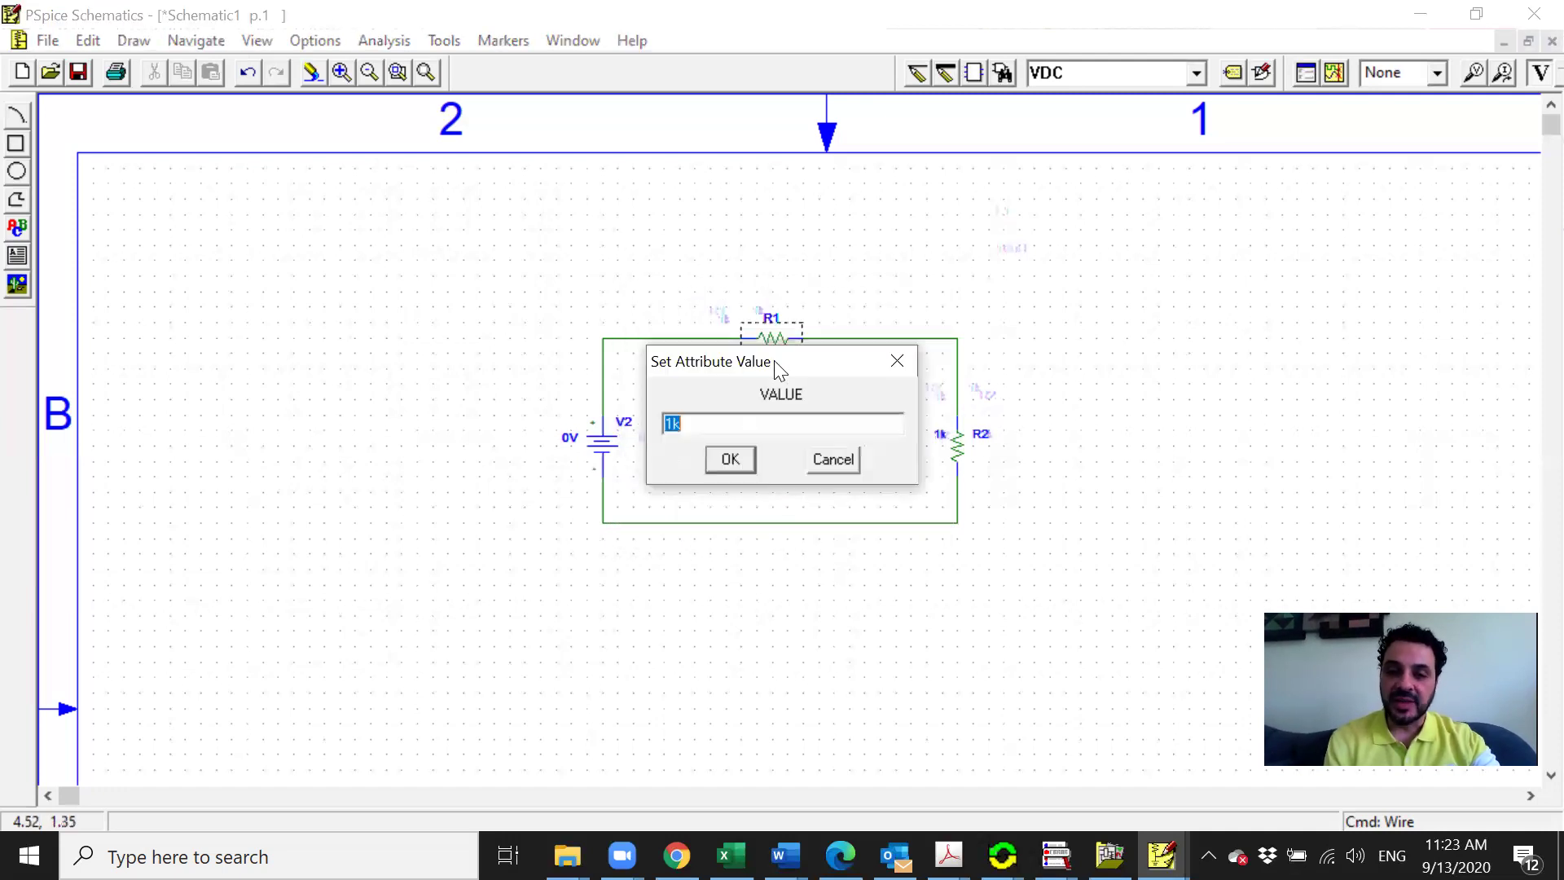
{"action": "left_click", "coordinate": [782, 428]}
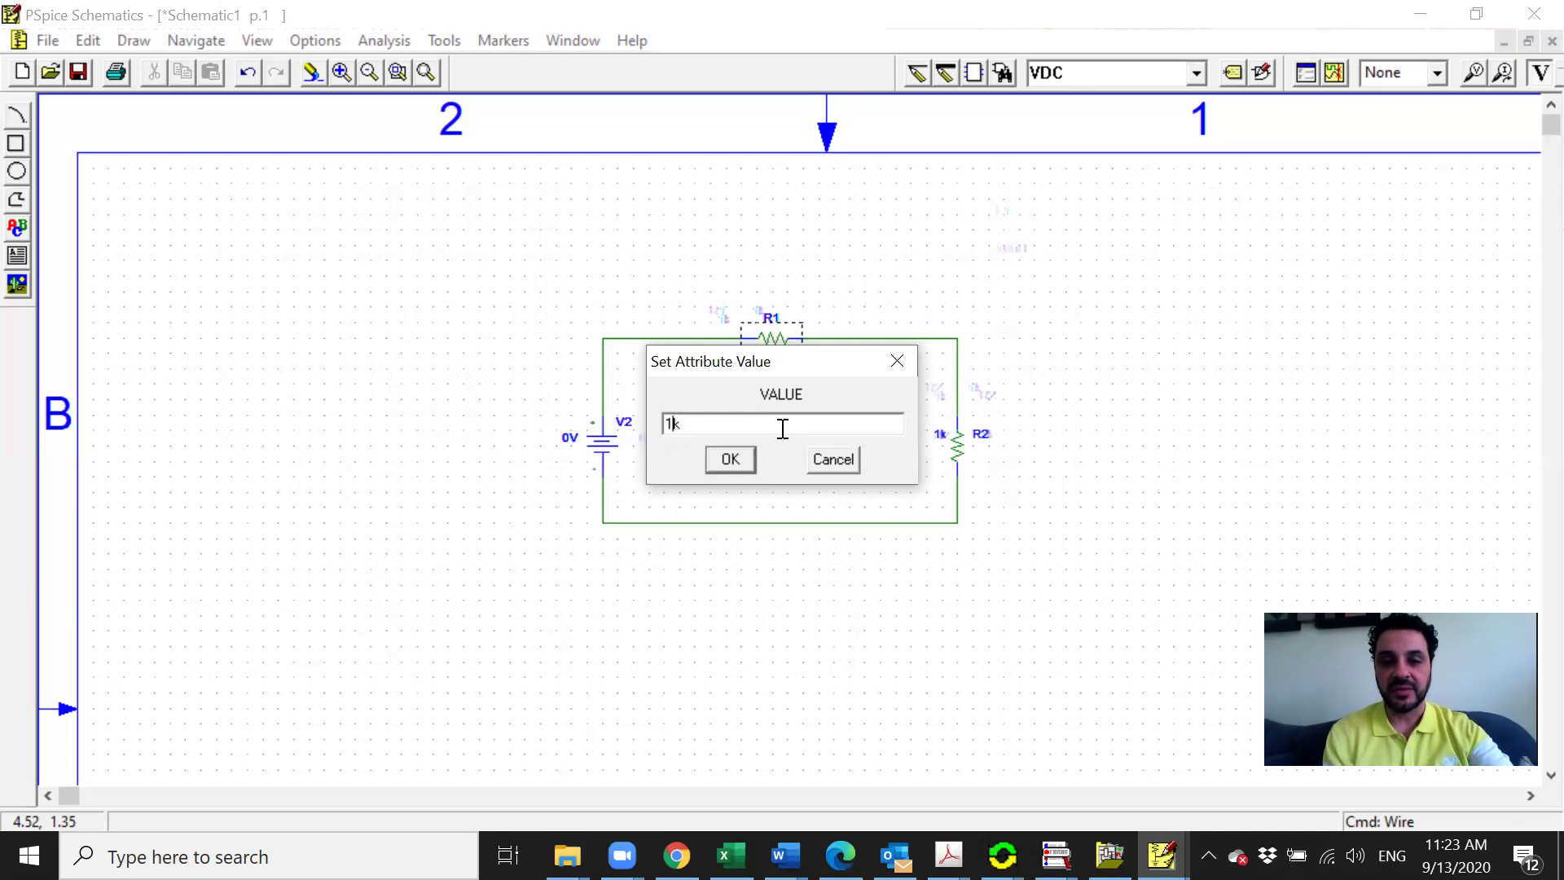
{"action": "key", "text": "BackSpace"}
{"action": "type", "text": "5"}
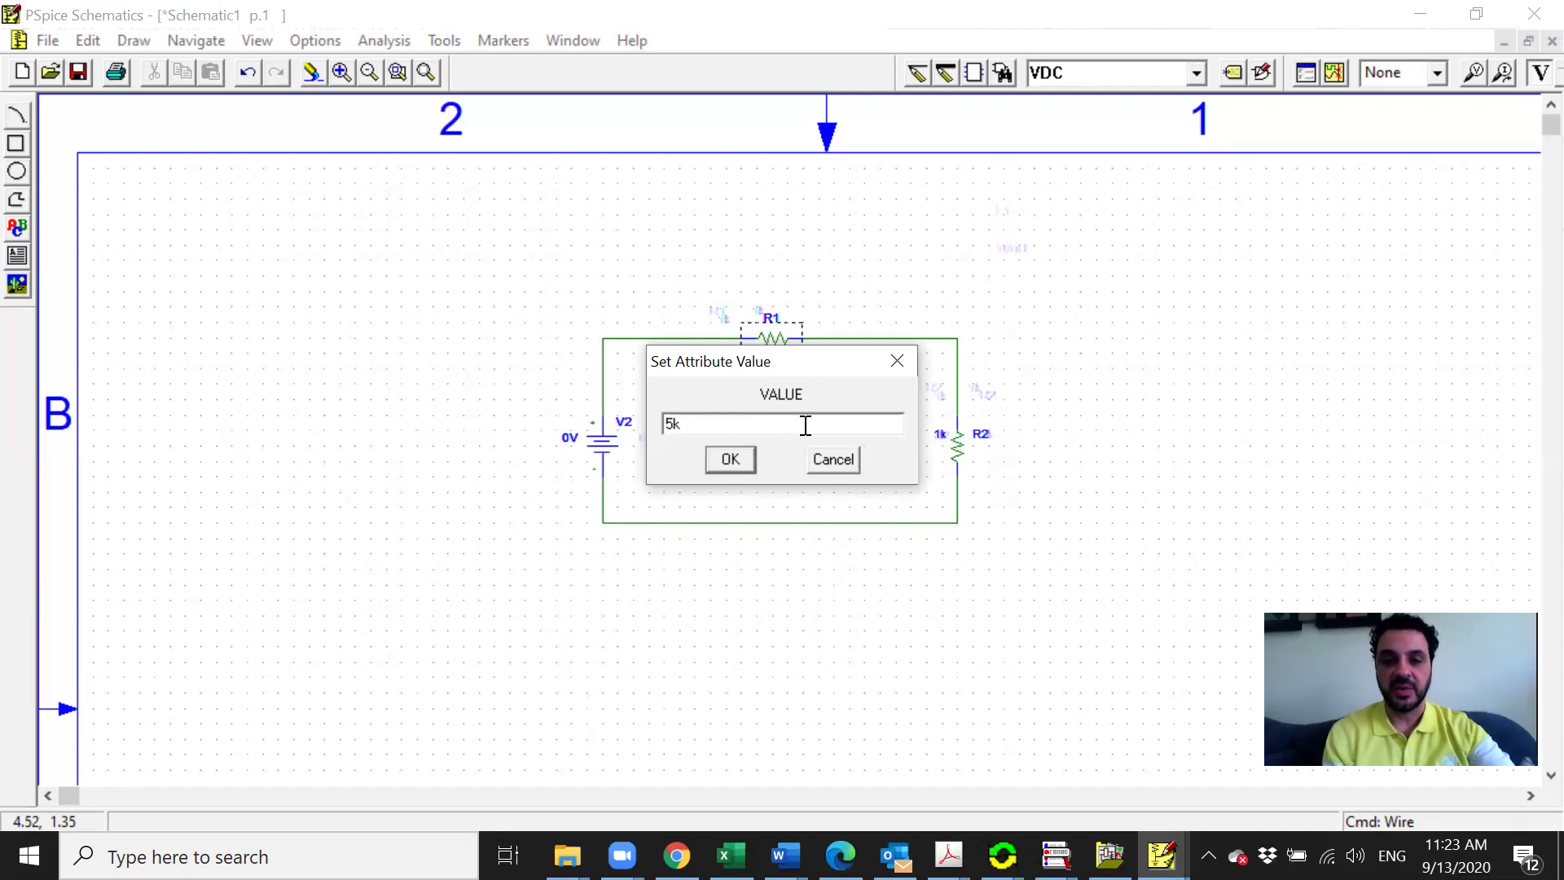
{"action": "left_click", "coordinate": [731, 459]}
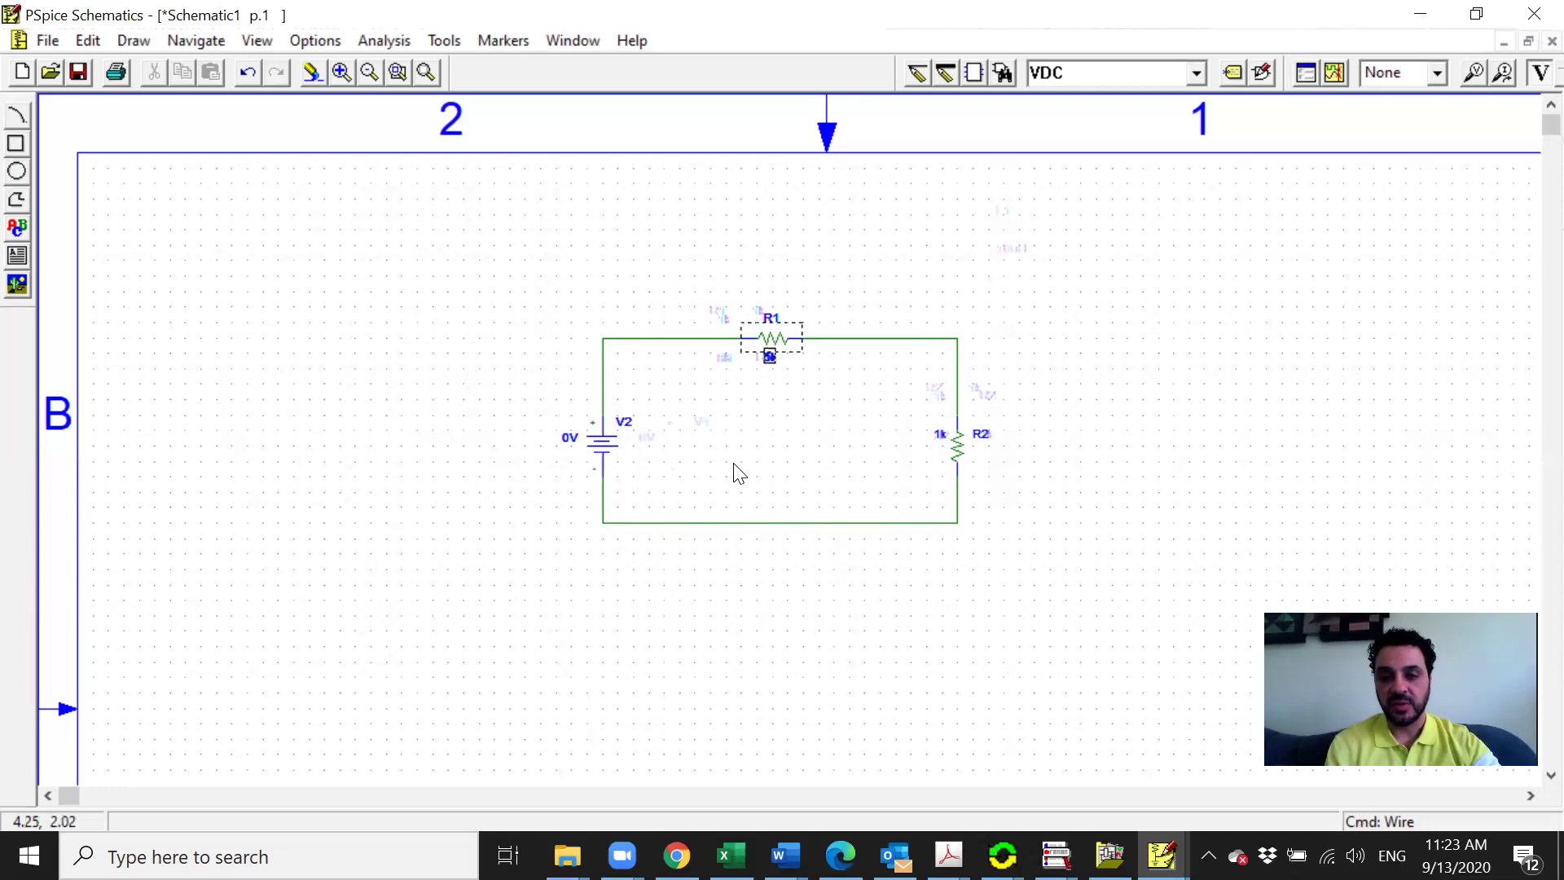
Step: Set the value of resistor R2 to 15k and deselect it
{"action": "double_click", "coordinate": [937, 434]}
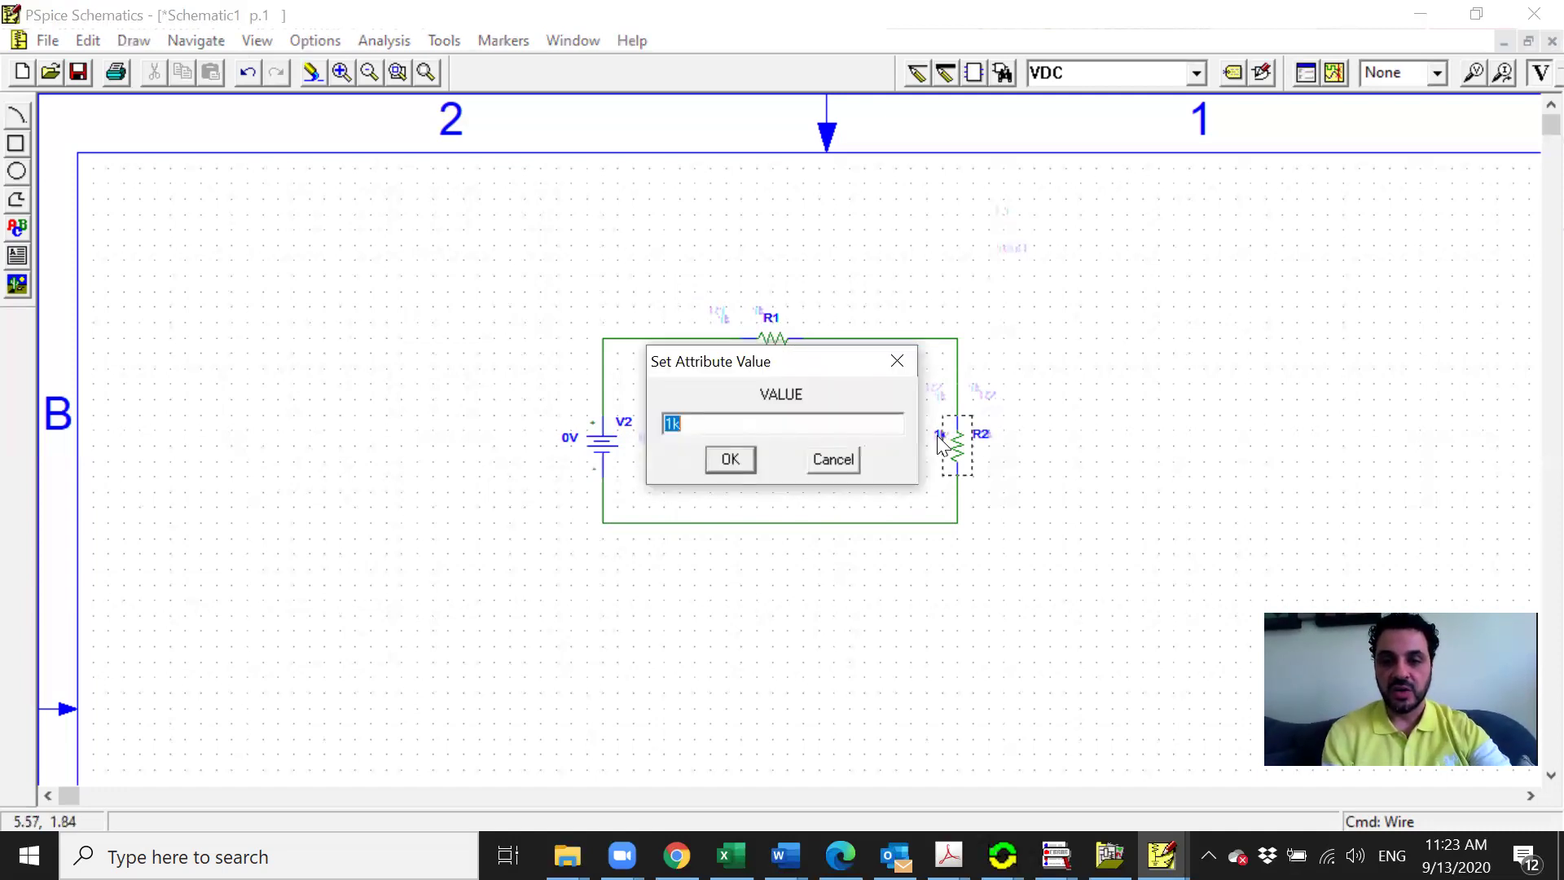
{"action": "left_click", "coordinate": [704, 427]}
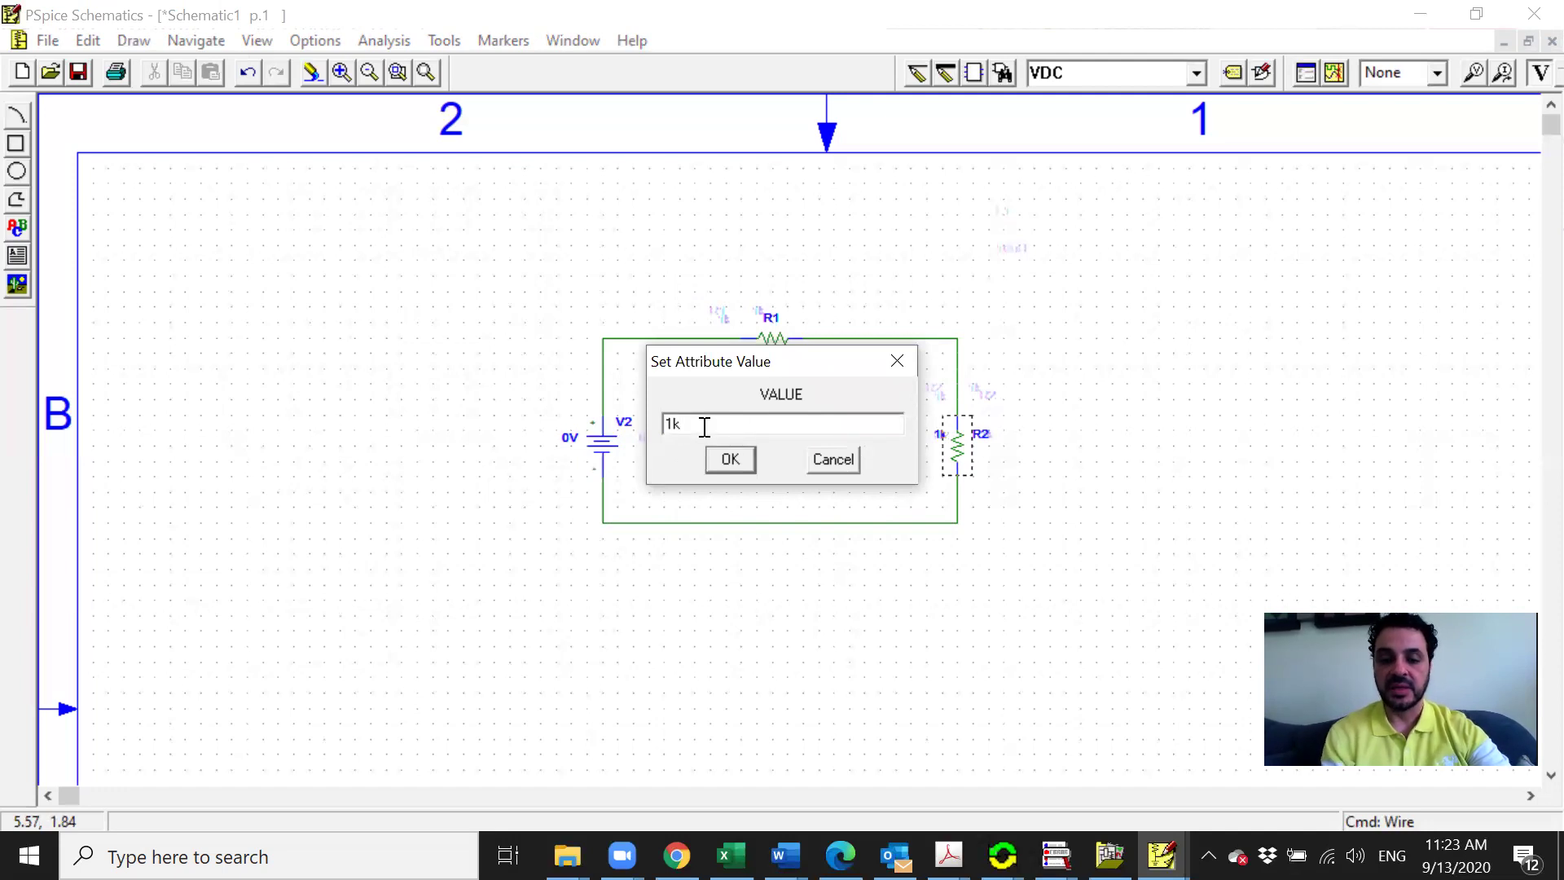
{"action": "left_click", "coordinate": [673, 423]}
{"action": "type", "text": "5"}
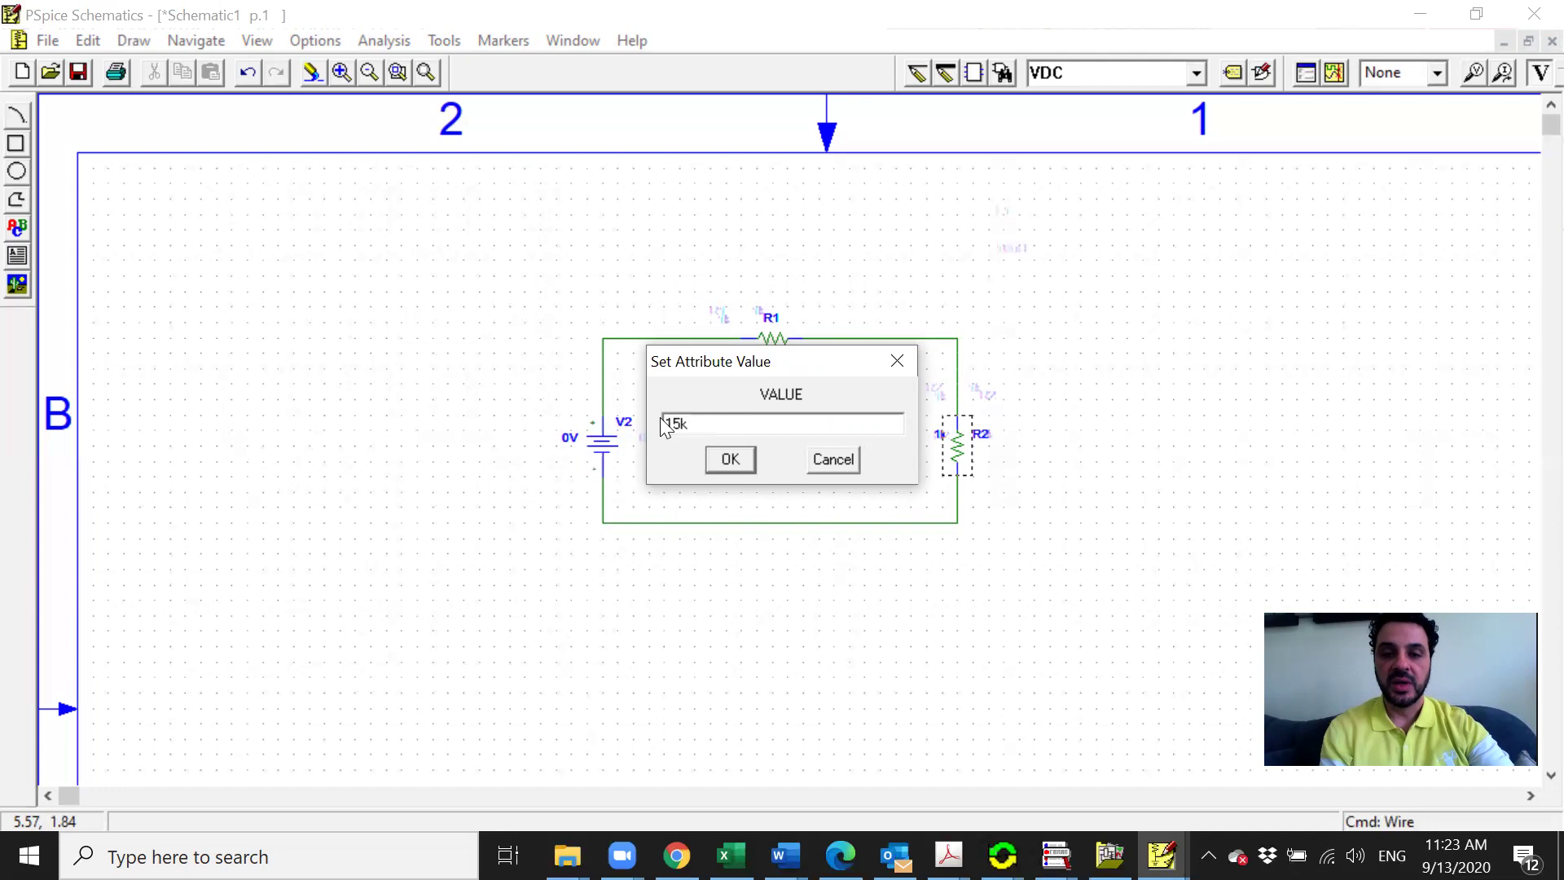
{"action": "left_click", "coordinate": [730, 459]}
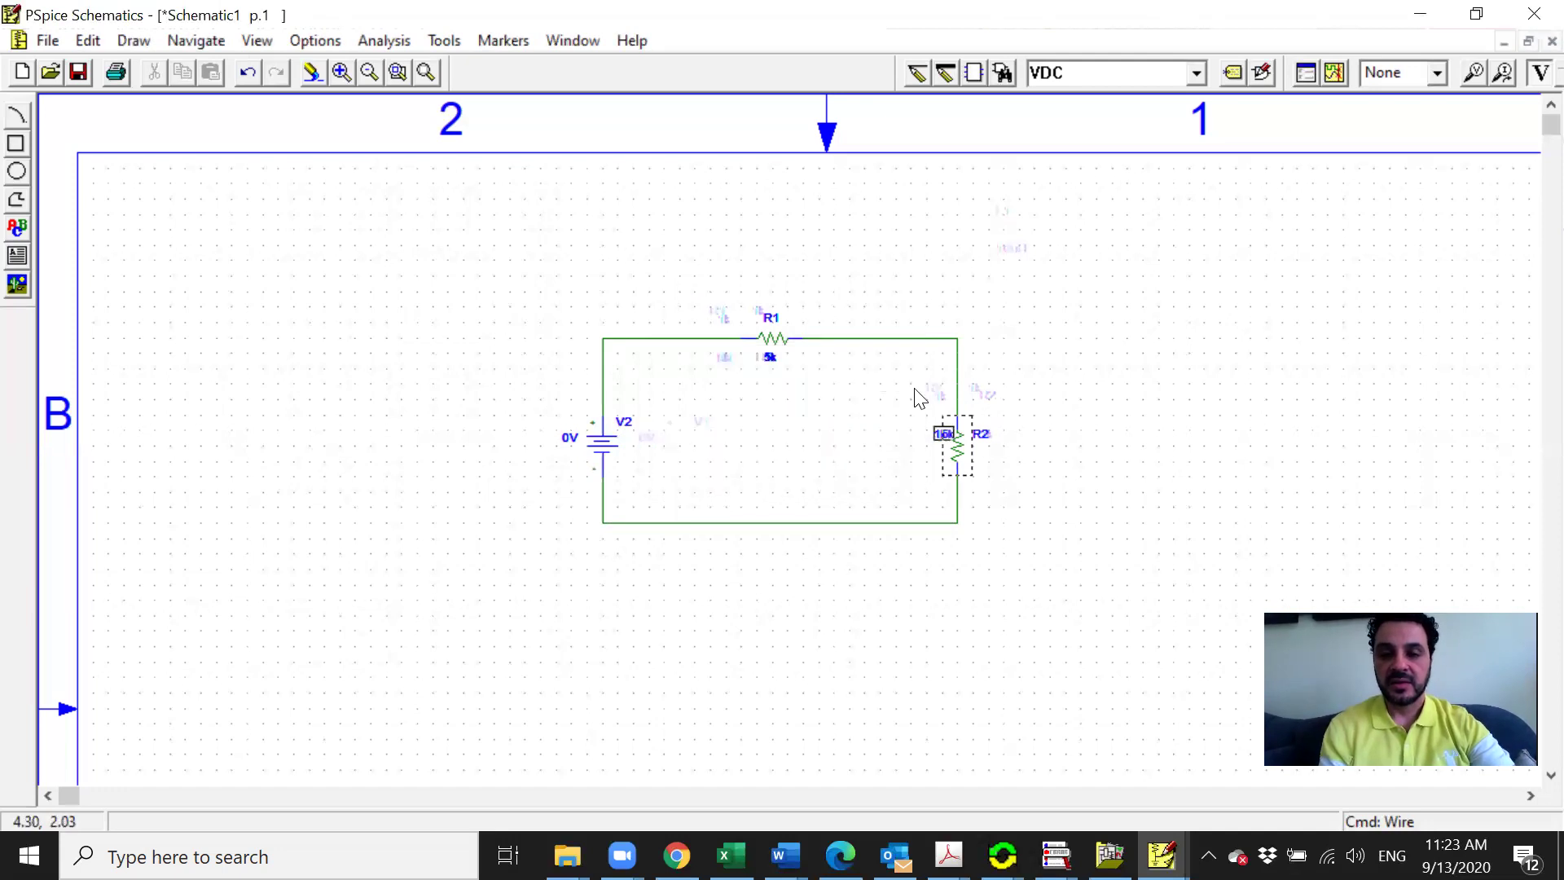
{"action": "left_click", "coordinate": [1034, 496]}
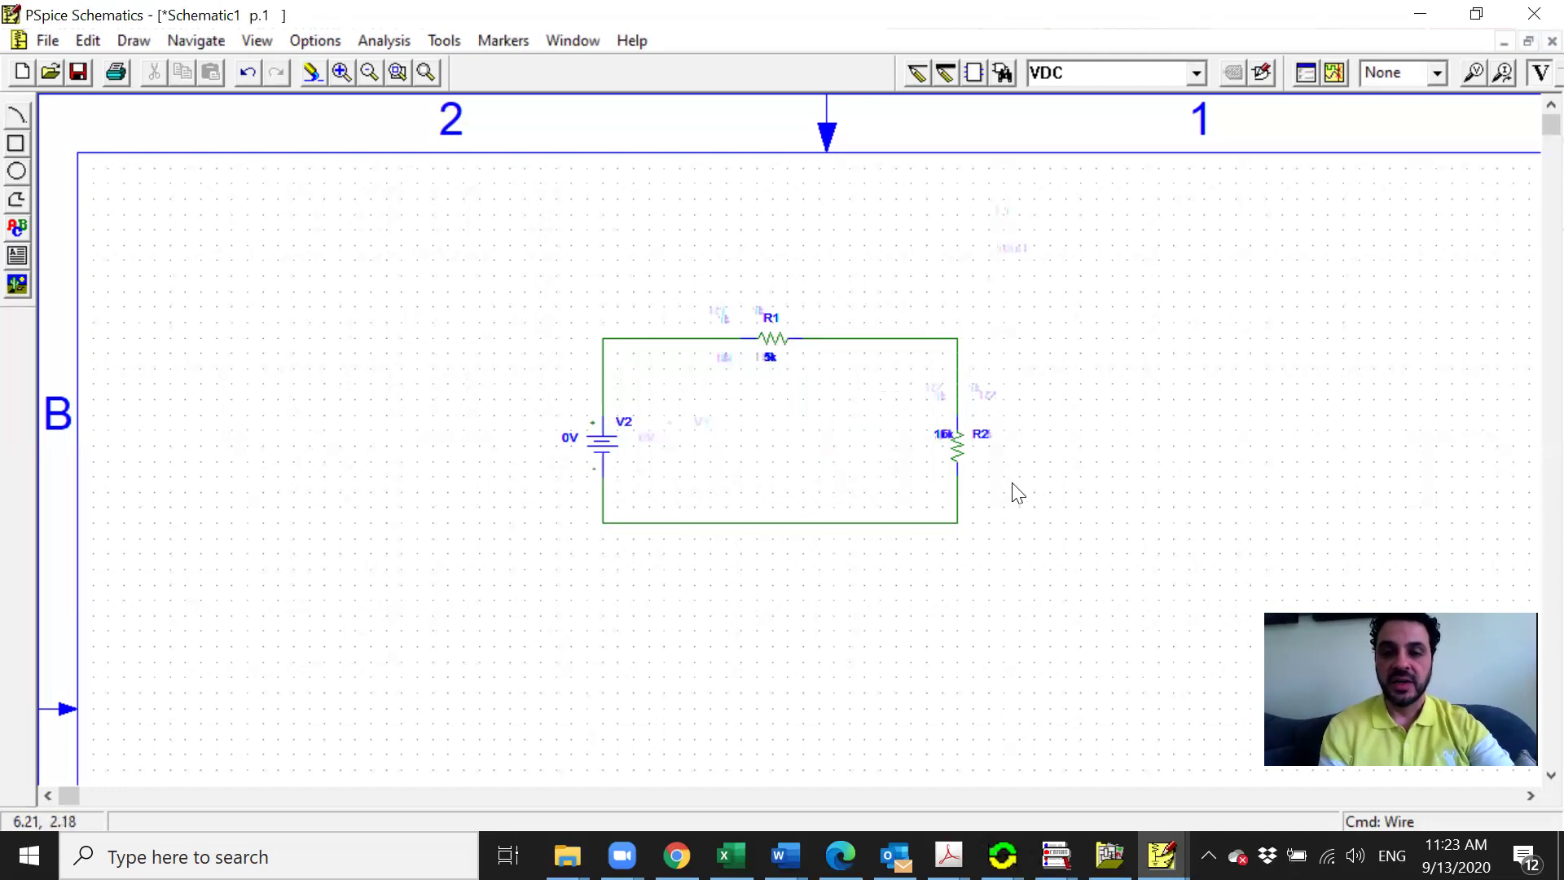
Step: Set the DC value of voltage source V2 to 10V
{"action": "double_click", "coordinate": [568, 440]}
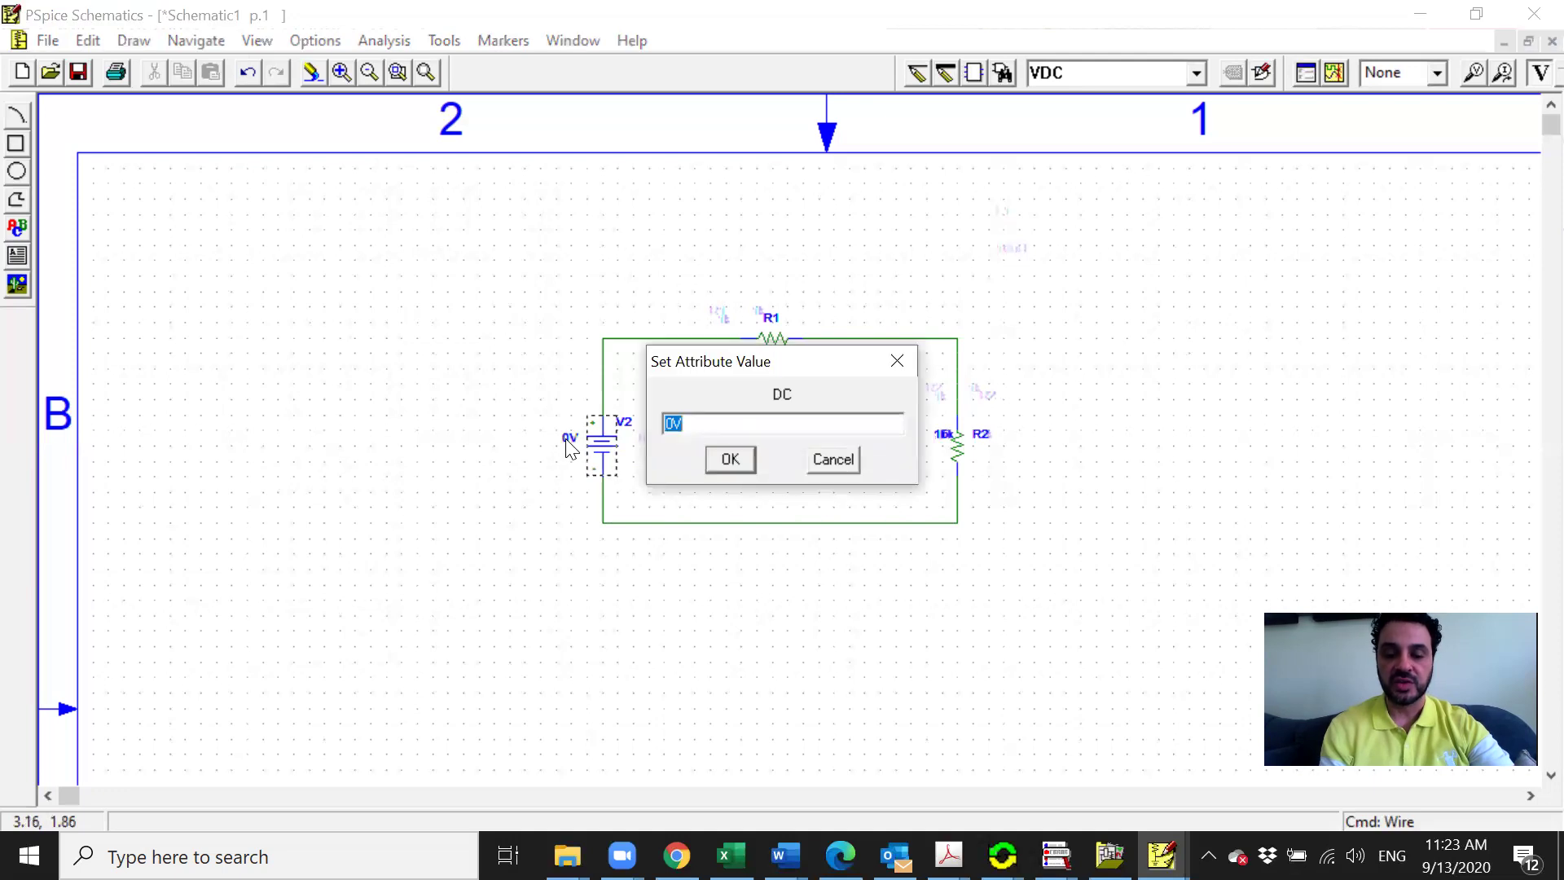
{"action": "left_click", "coordinate": [739, 422]}
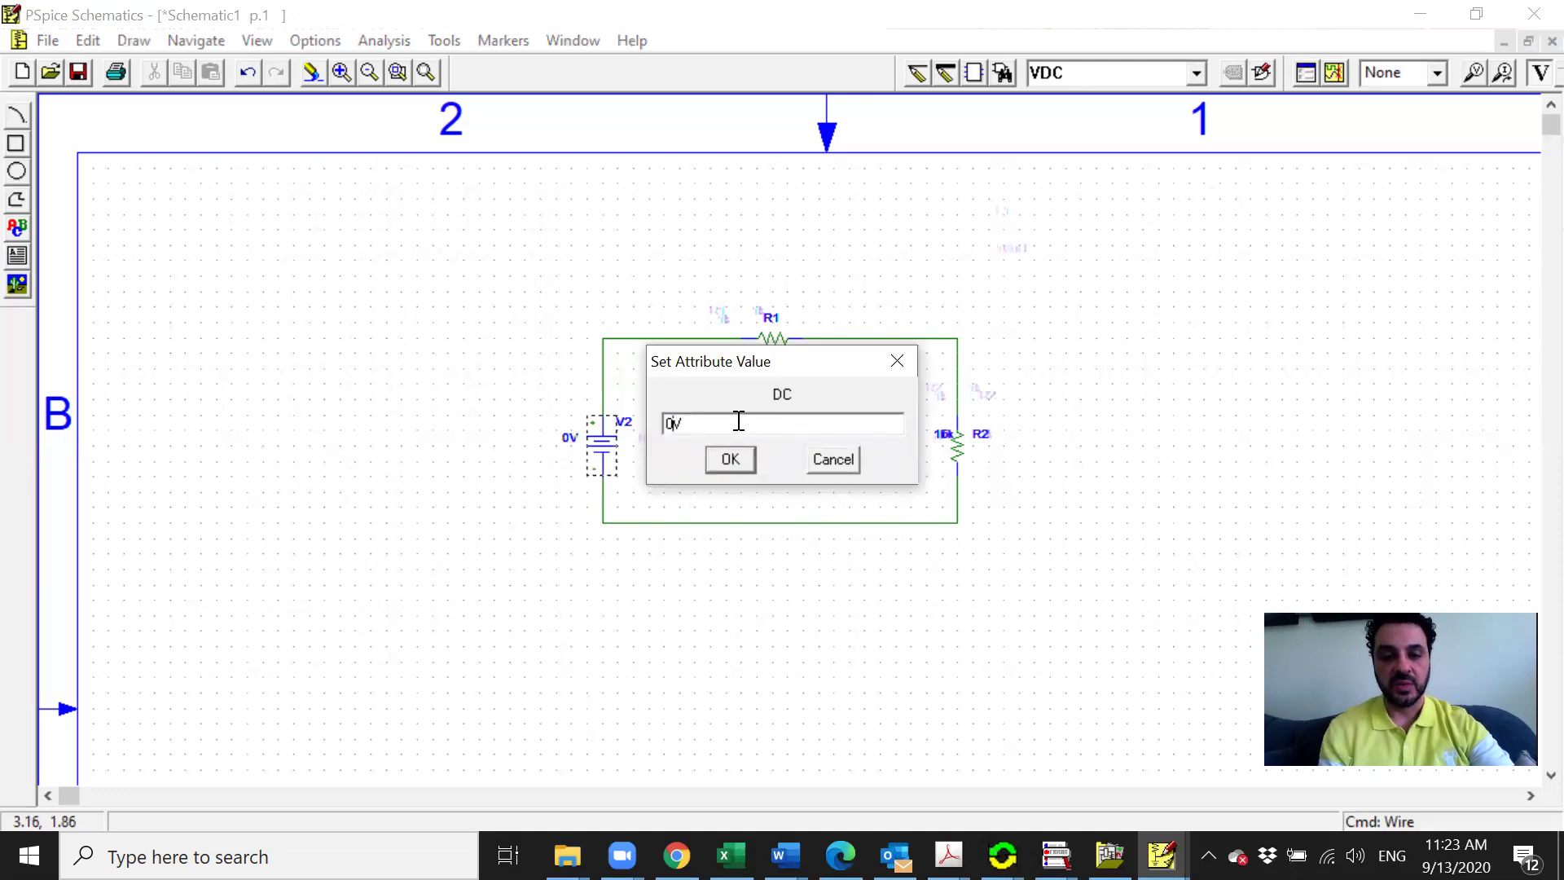
{"action": "key", "text": "BackSpace"}
{"action": "type", "text": "10"}
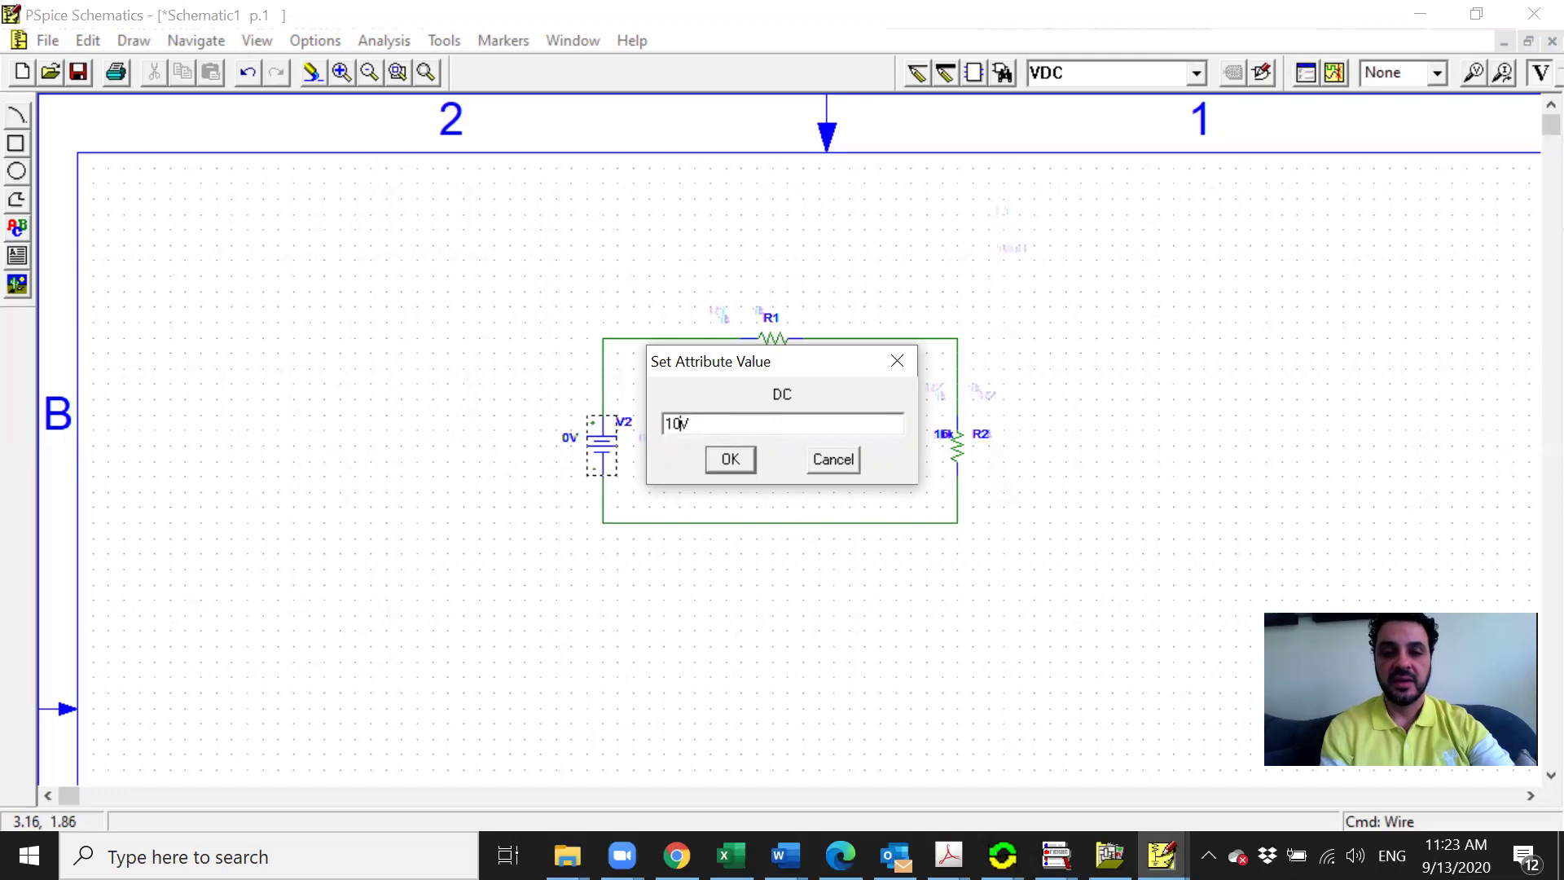
{"action": "left_click", "coordinate": [731, 458]}
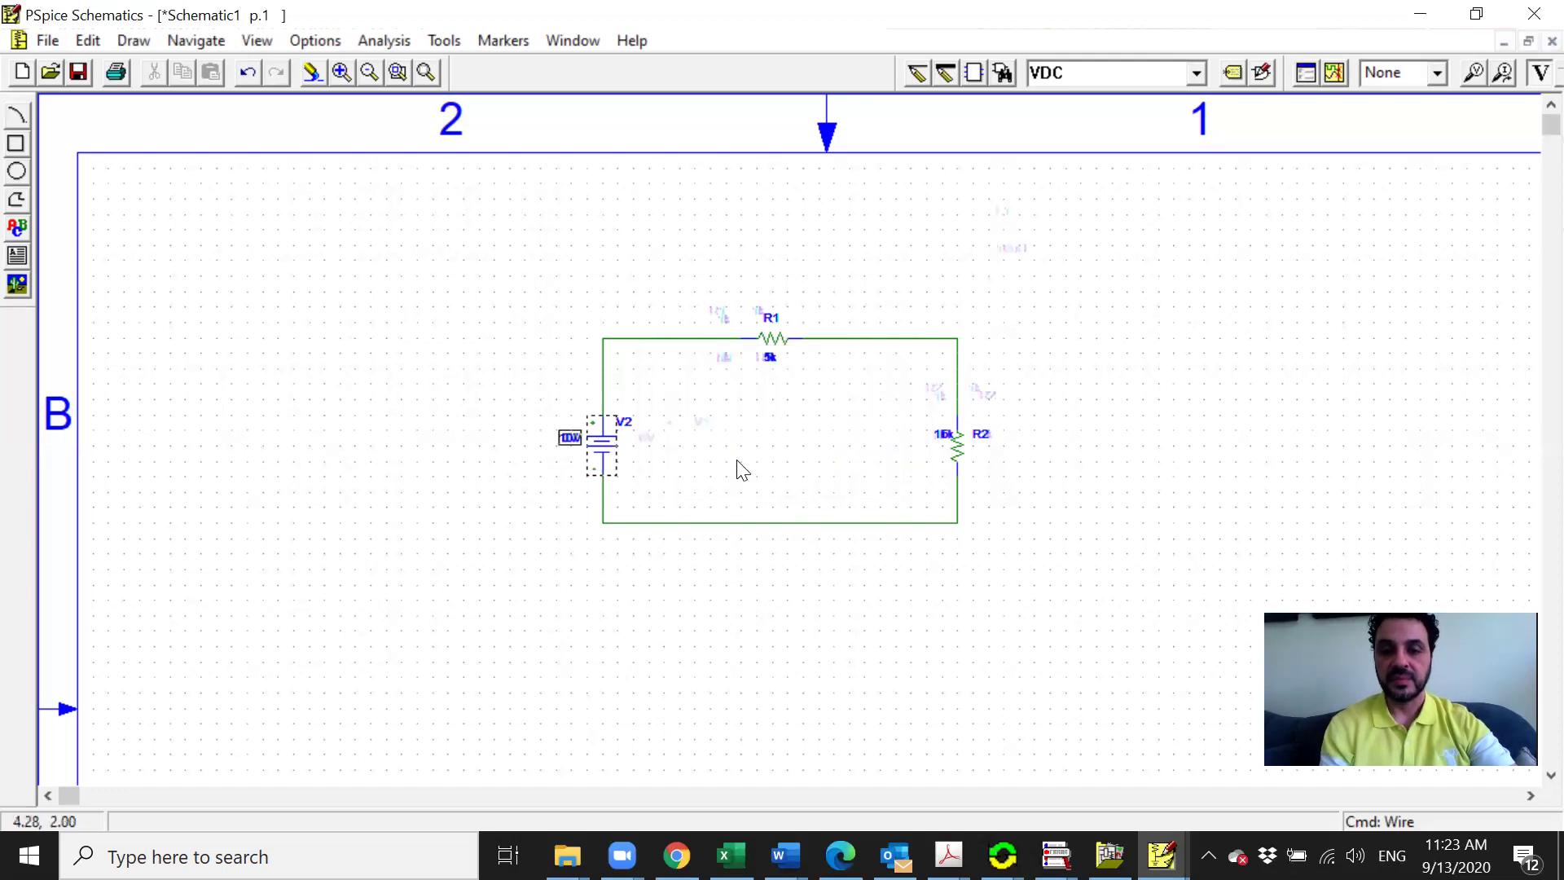
Step: Set the DC value of voltage source V2 to 20V
{"action": "double_click", "coordinate": [570, 439]}
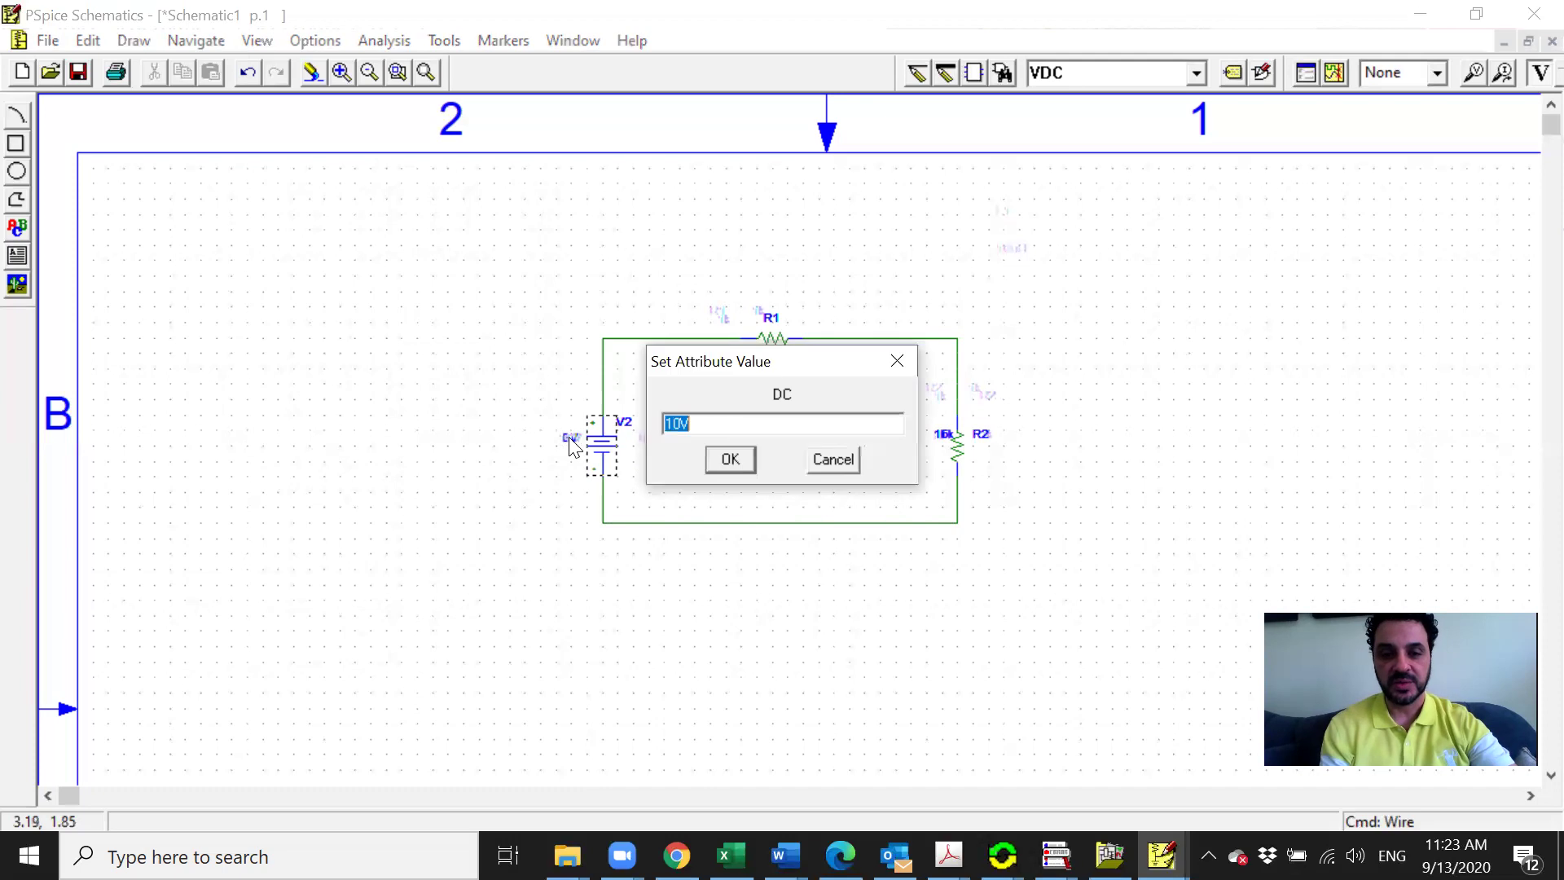
{"action": "left_click", "coordinate": [780, 423]}
{"action": "key", "text": "BackSpace"}
{"action": "type", "text": "2"}
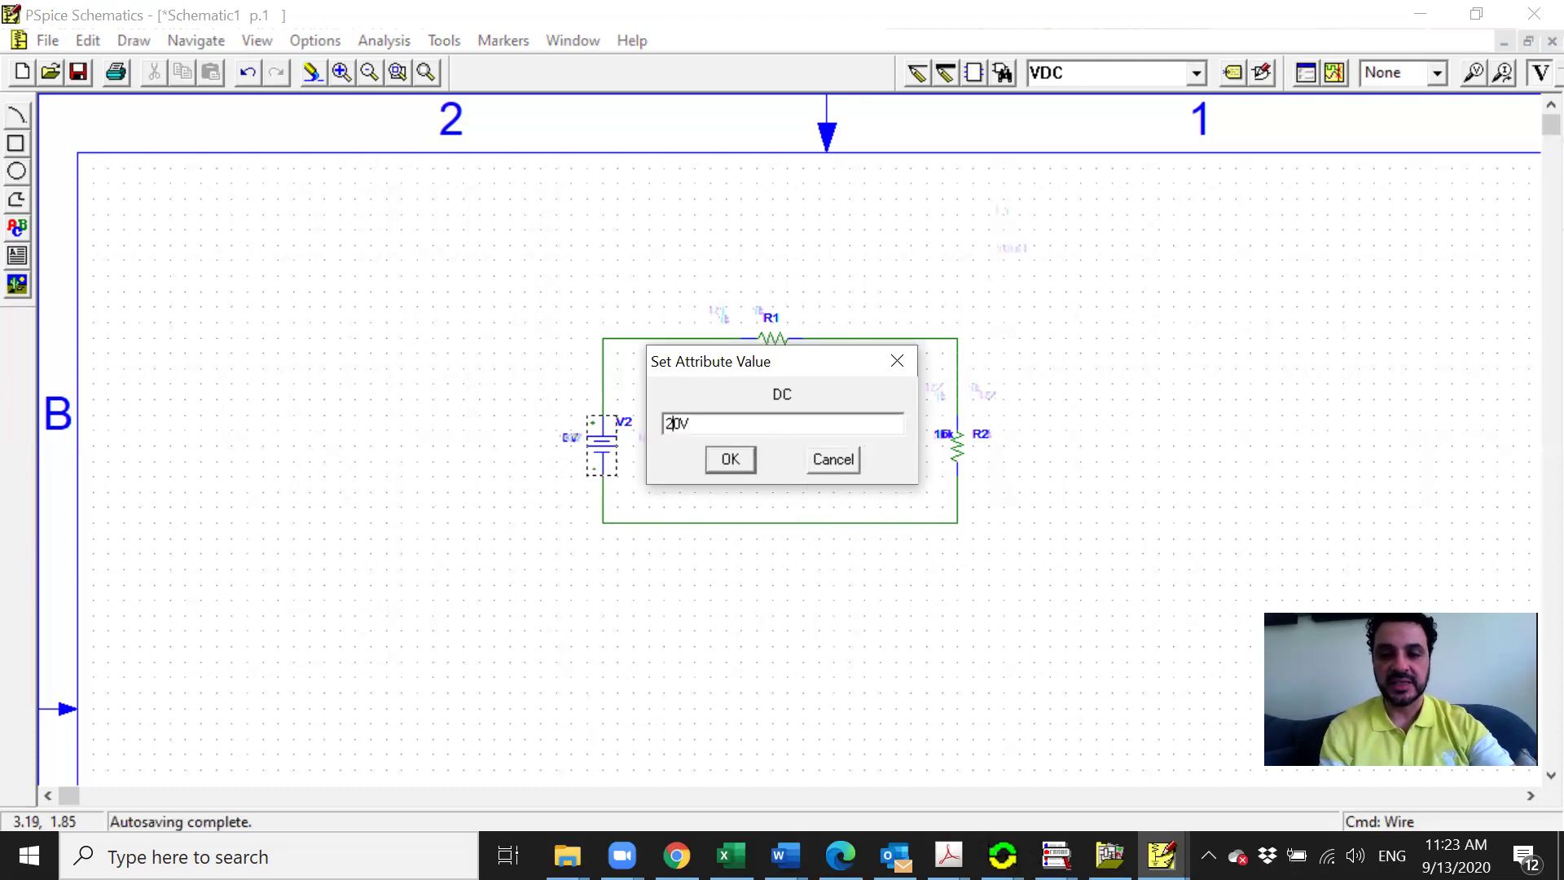
{"action": "left_click", "coordinate": [727, 460]}
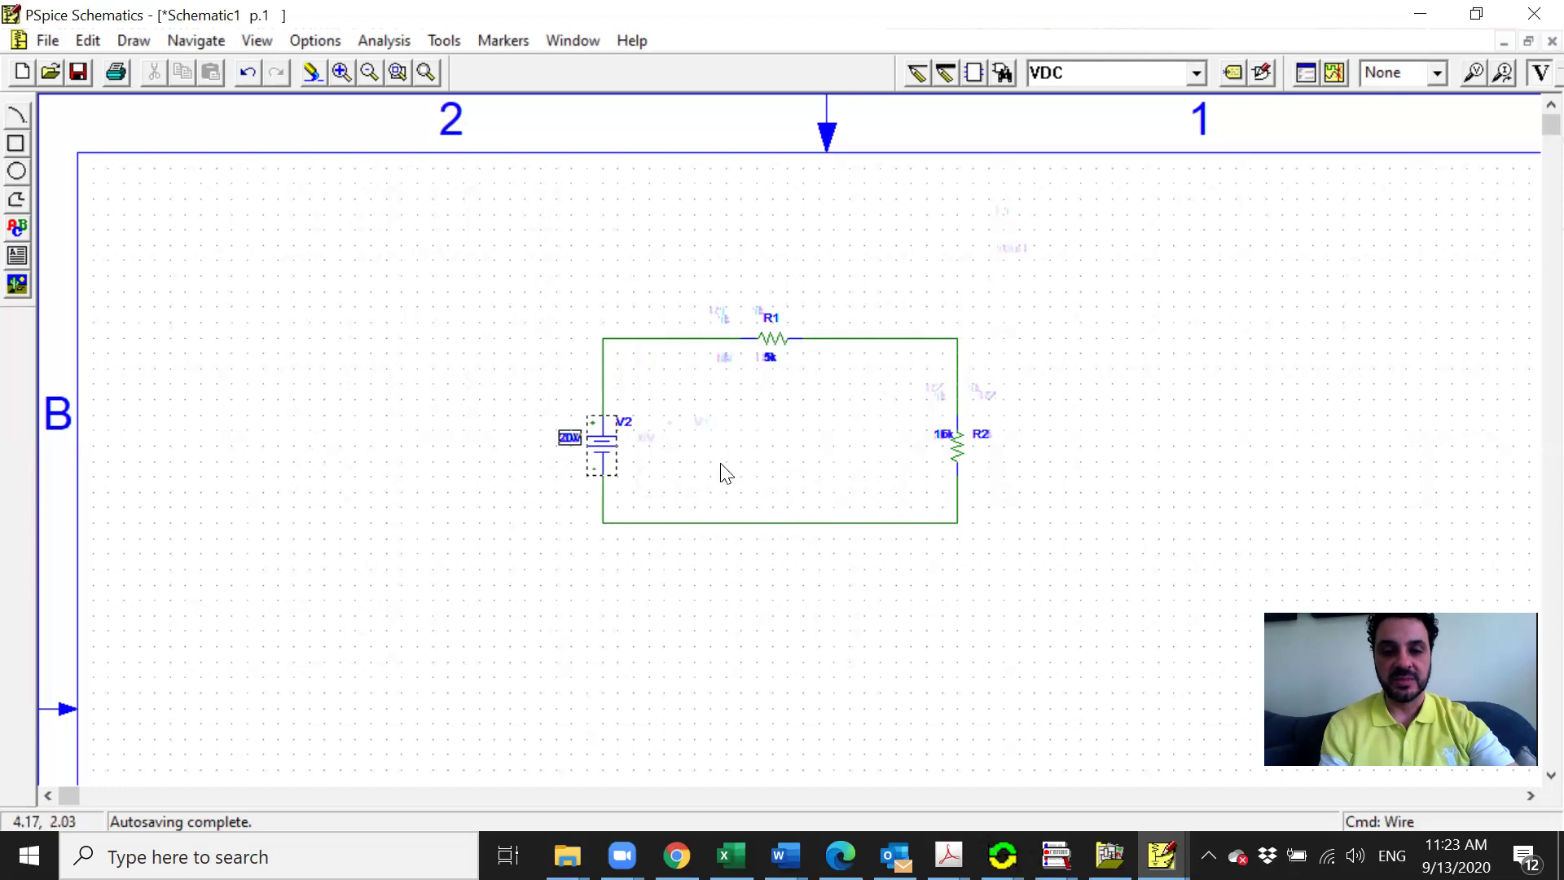
Step: Change the voltage source's reference designator to V1 and deselect the source
{"action": "double_click", "coordinate": [627, 430]}
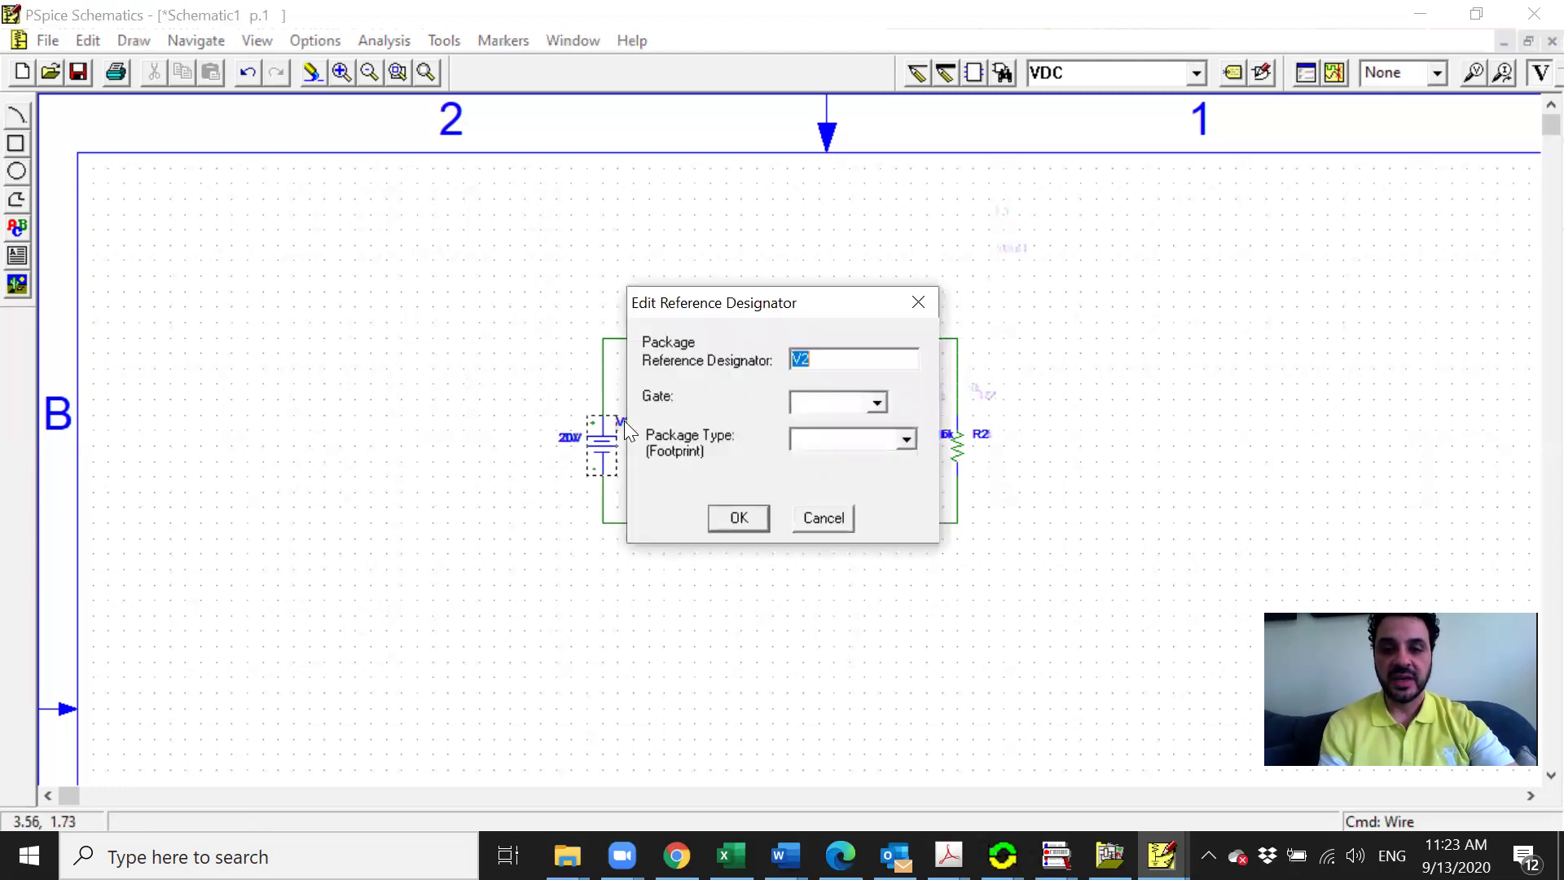
{"action": "left_click", "coordinate": [840, 359]}
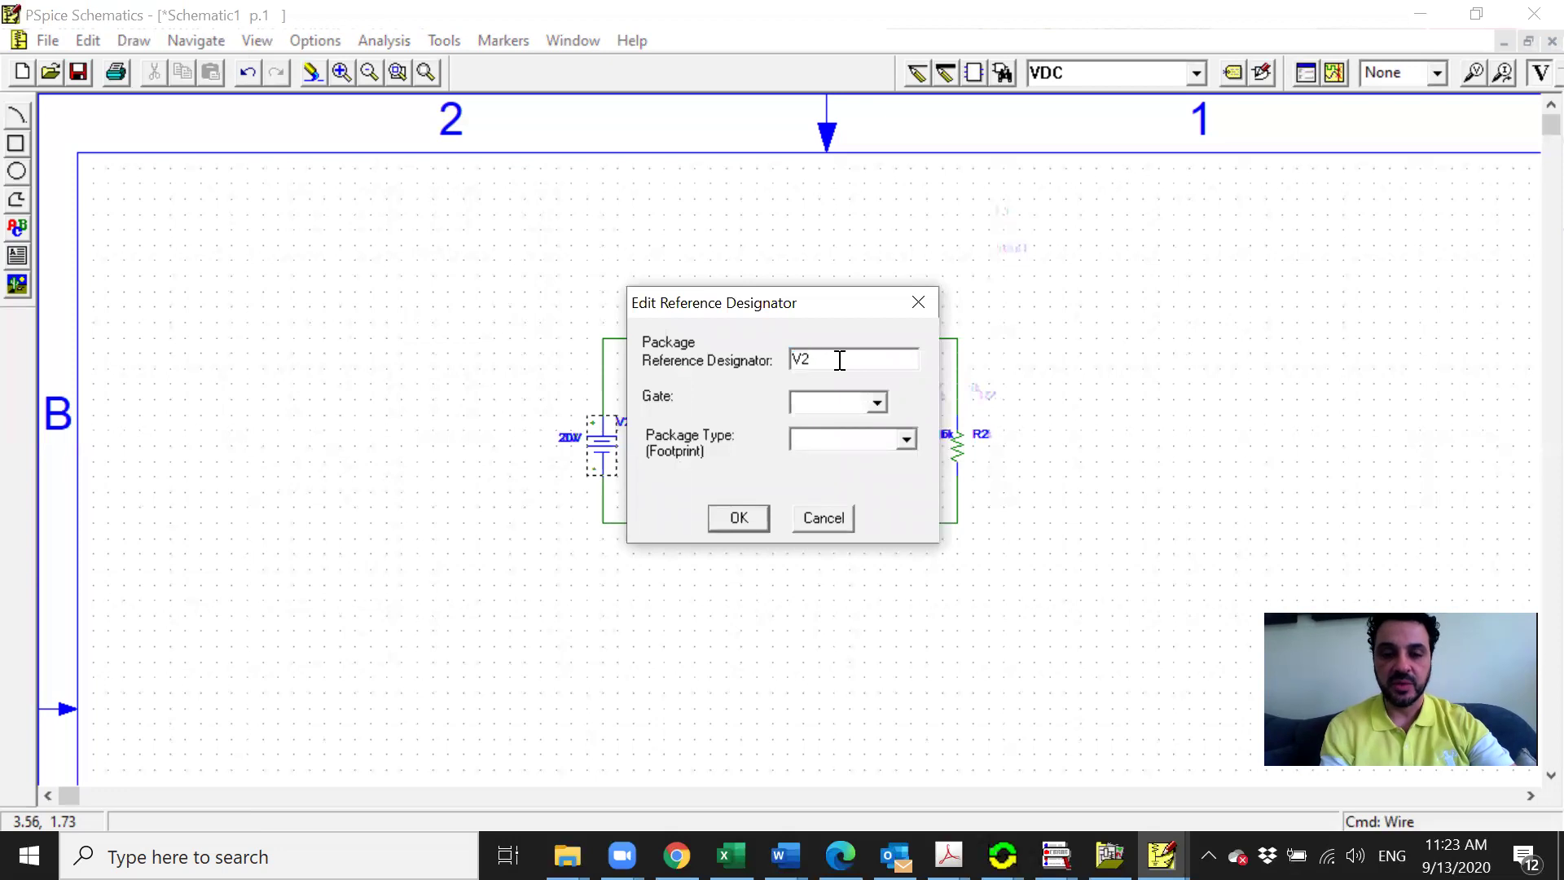
{"action": "key", "text": "BackSpace"}
{"action": "type", "text": "1"}
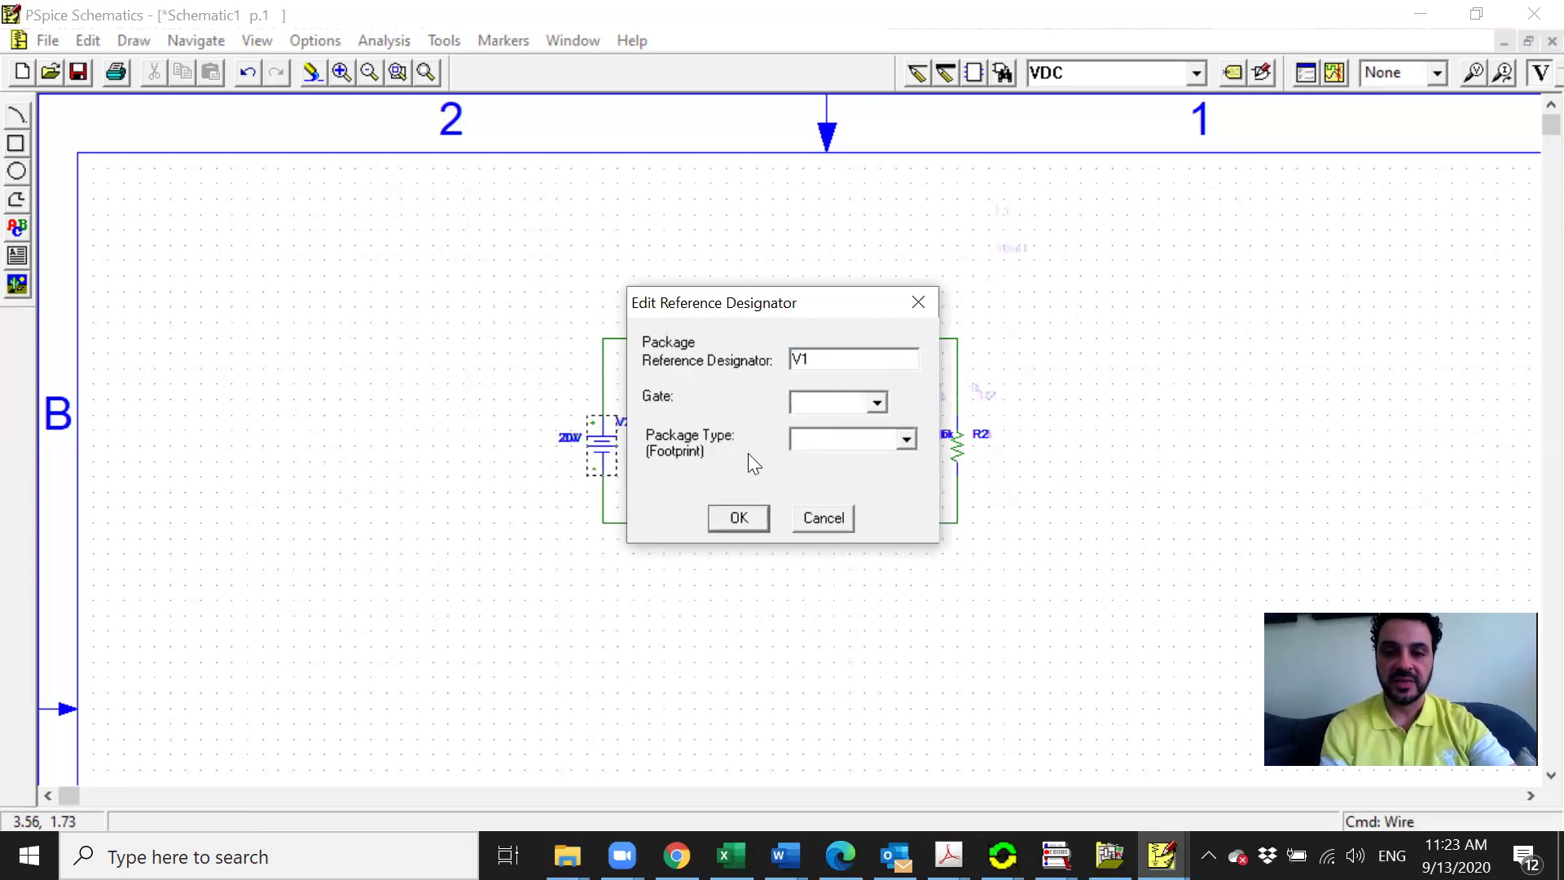
{"action": "left_click", "coordinate": [747, 514]}
{"action": "left_click", "coordinate": [766, 575]}
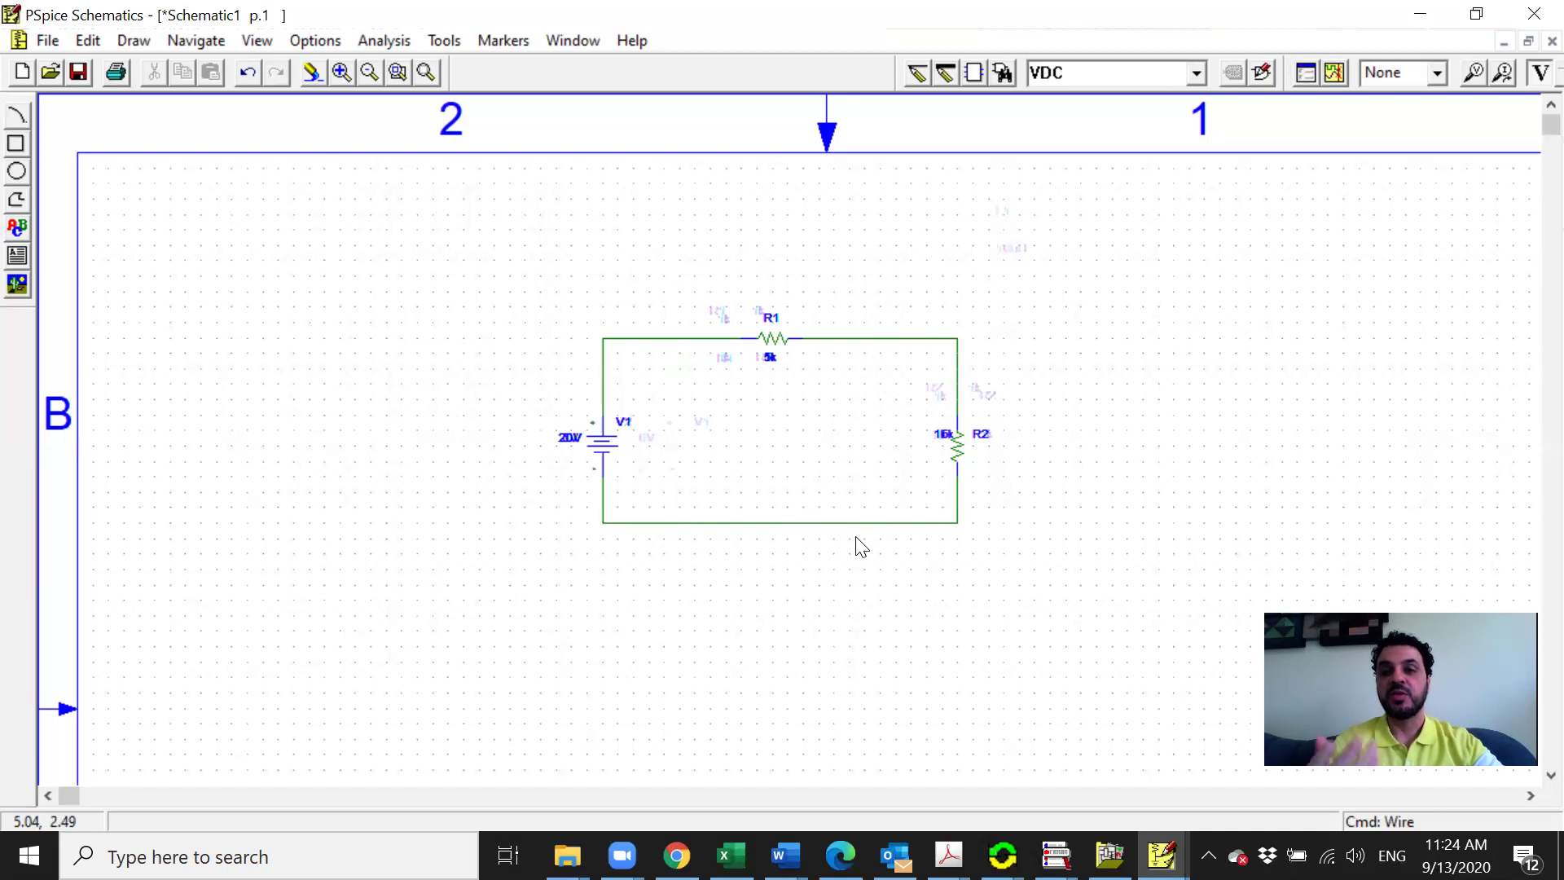
Step: Find the GND_ANALOG part and place it on the circuit's lower wire
{"action": "left_click", "coordinate": [1007, 78]}
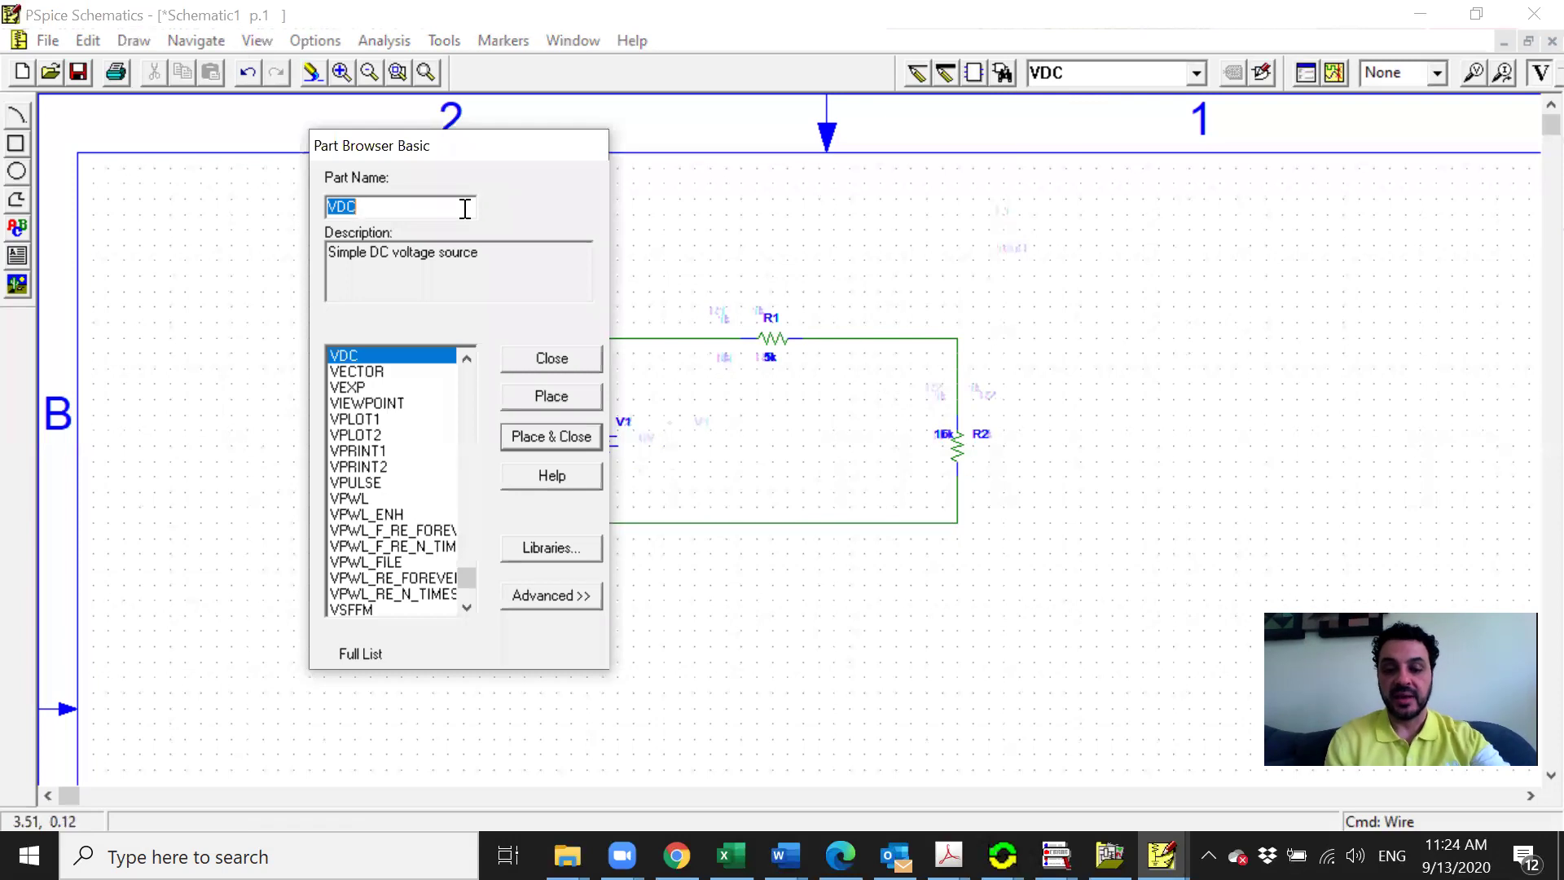
{"action": "type", "text": "GND"}
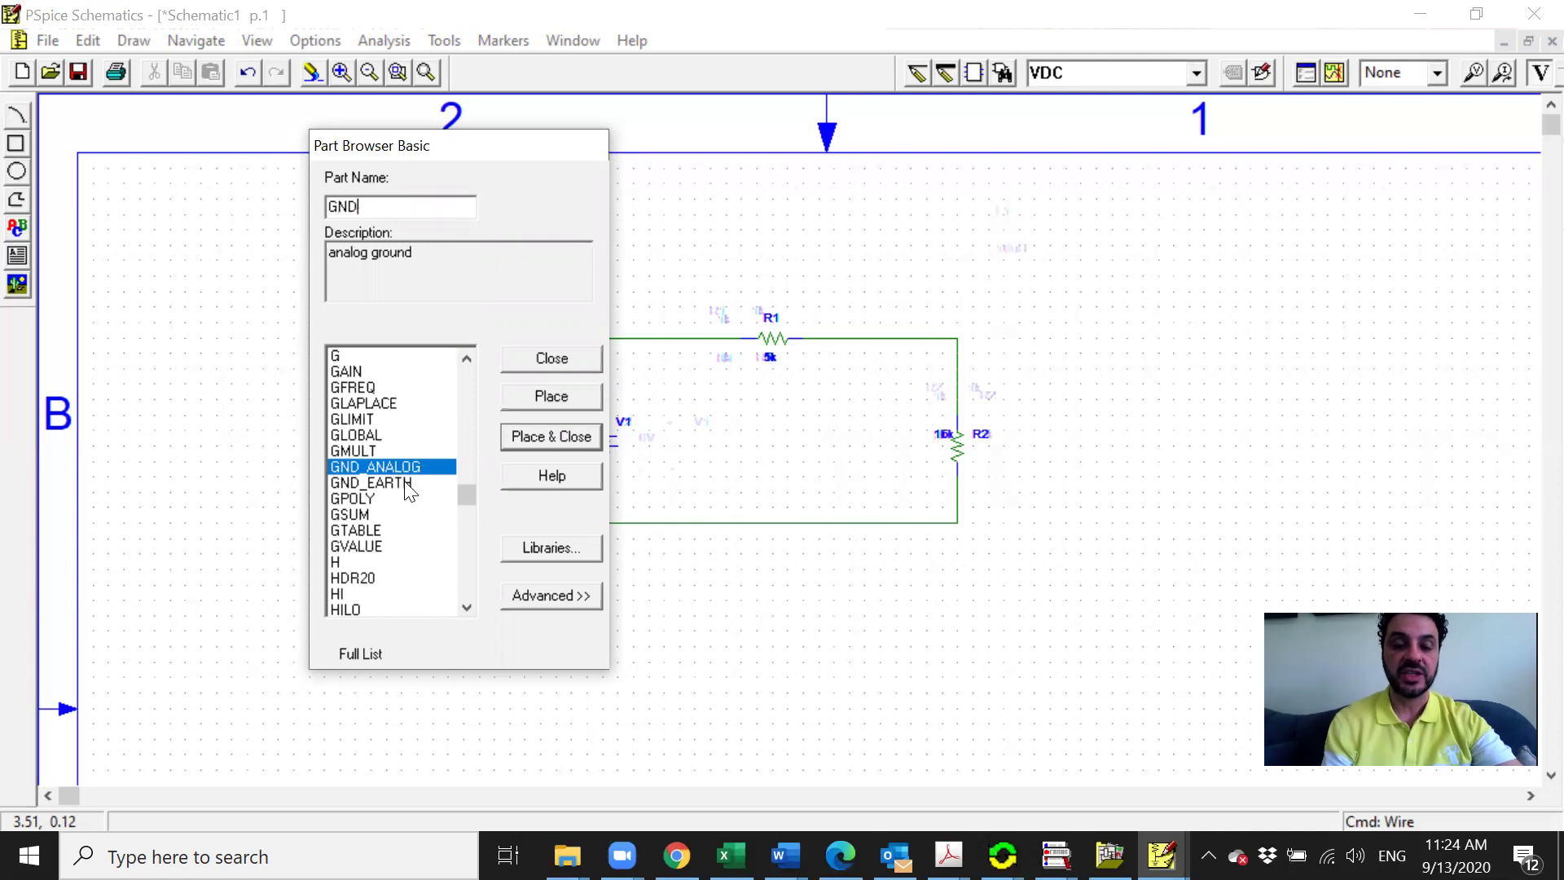
{"action": "left_click", "coordinate": [396, 467]}
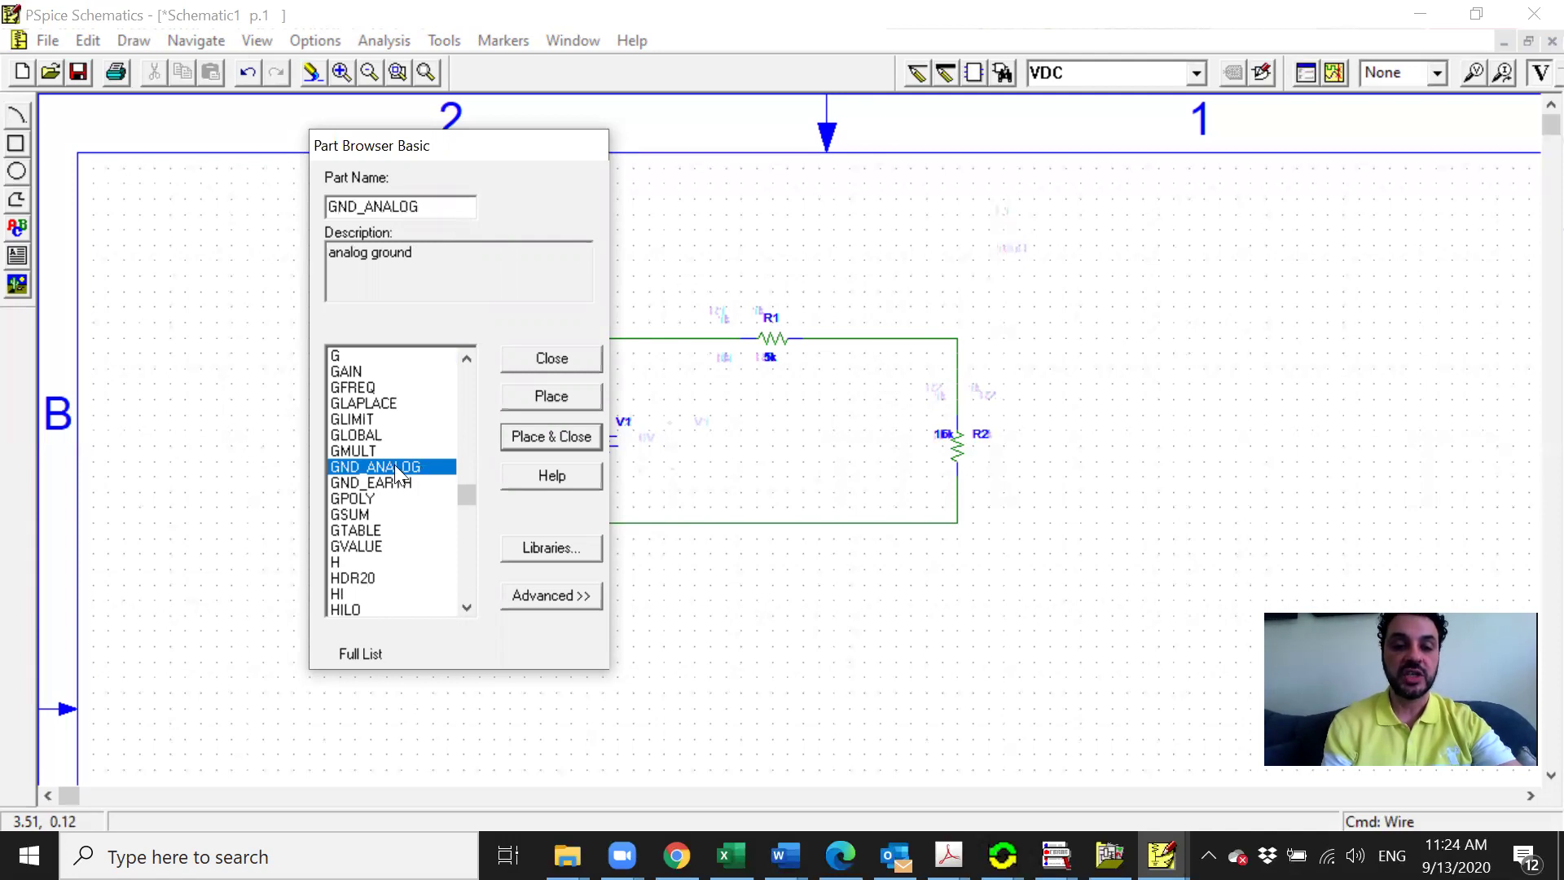
{"action": "left_click", "coordinate": [576, 436]}
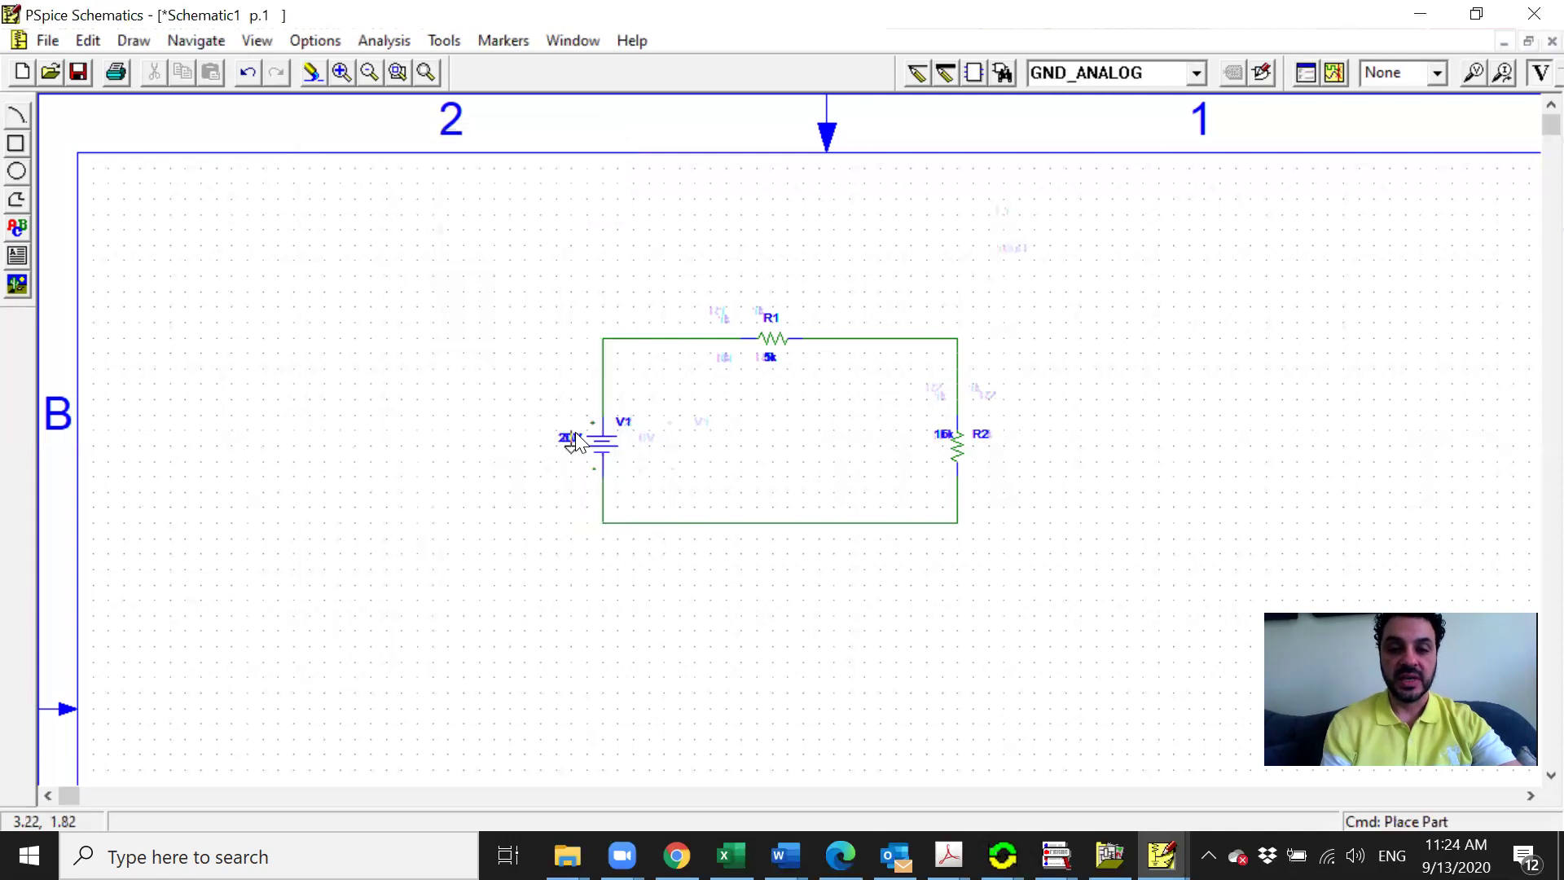
{"action": "left_click", "coordinate": [743, 524]}
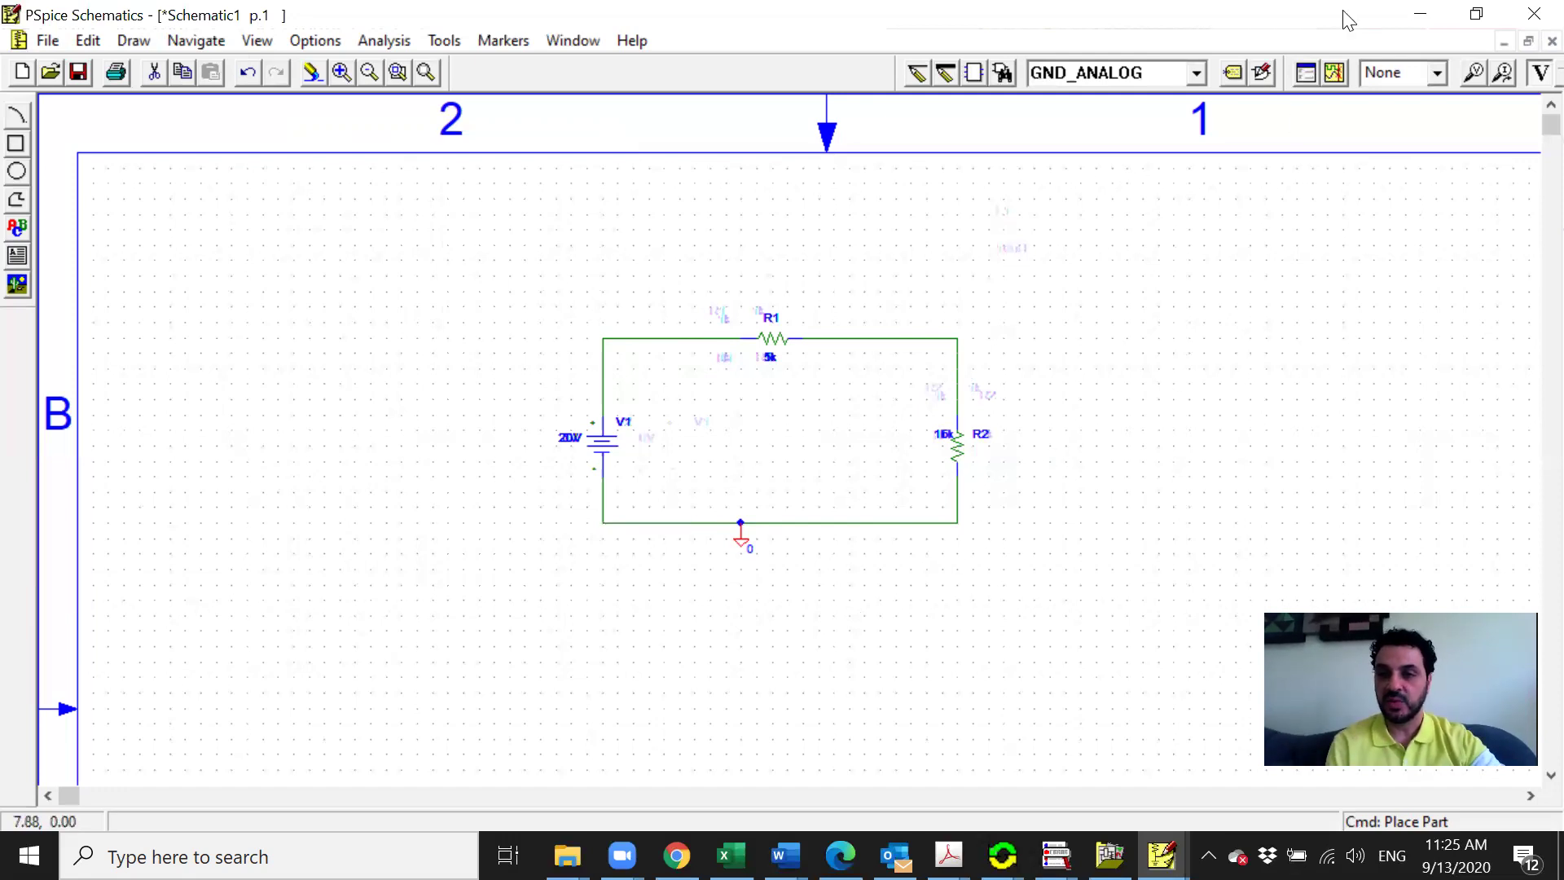
Step: Enable DC Sweep in the analysis setup, keeping Bias Point Detail enabled, and close the setup
{"action": "left_click", "coordinate": [1305, 75]}
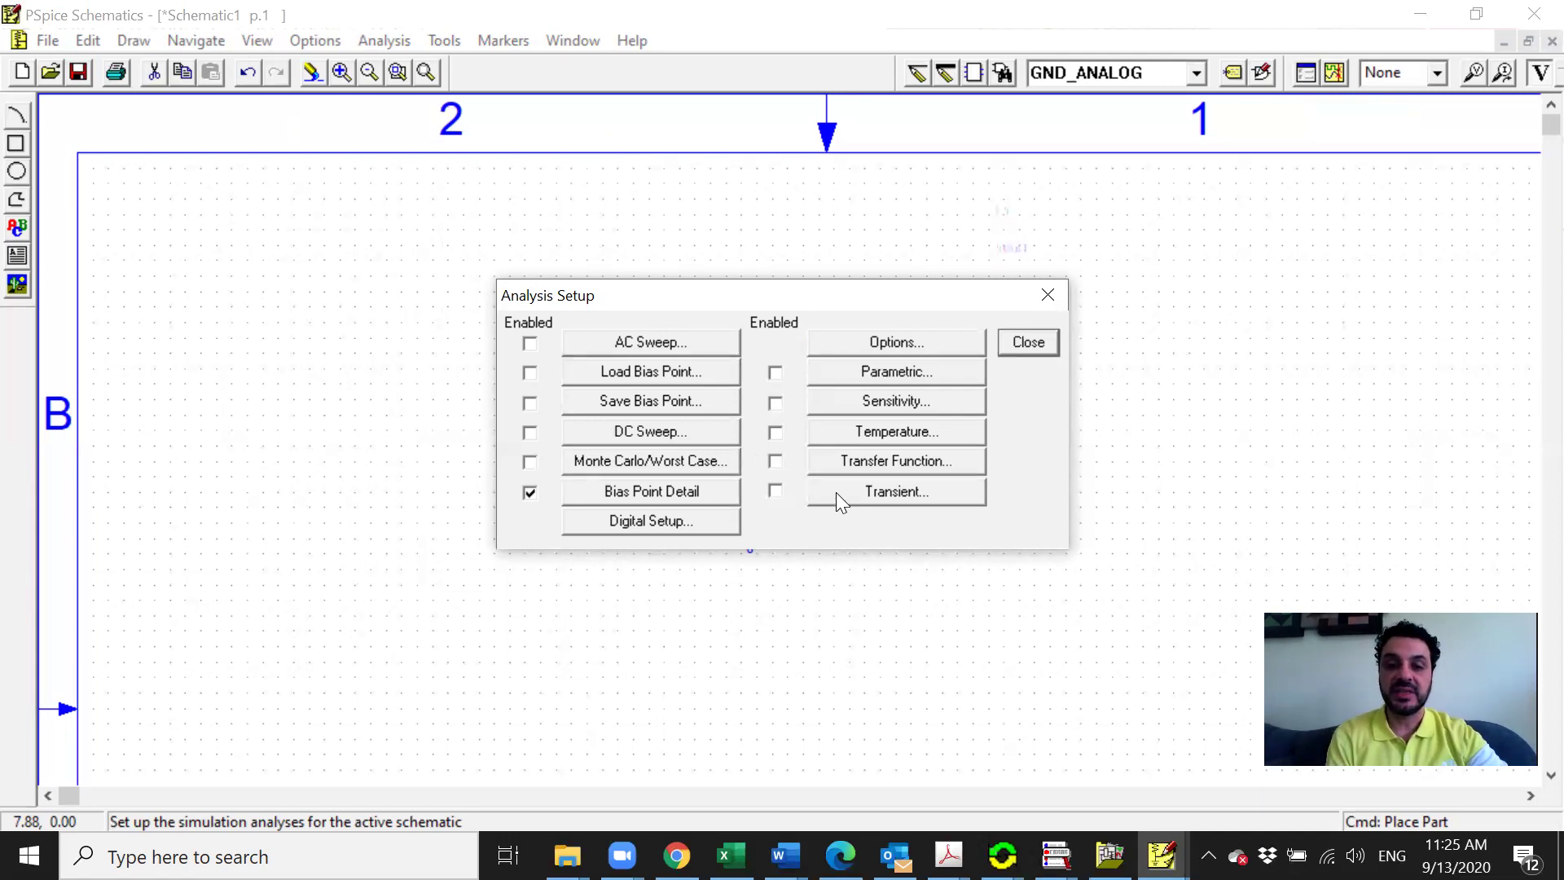
{"action": "left_click", "coordinate": [526, 433]}
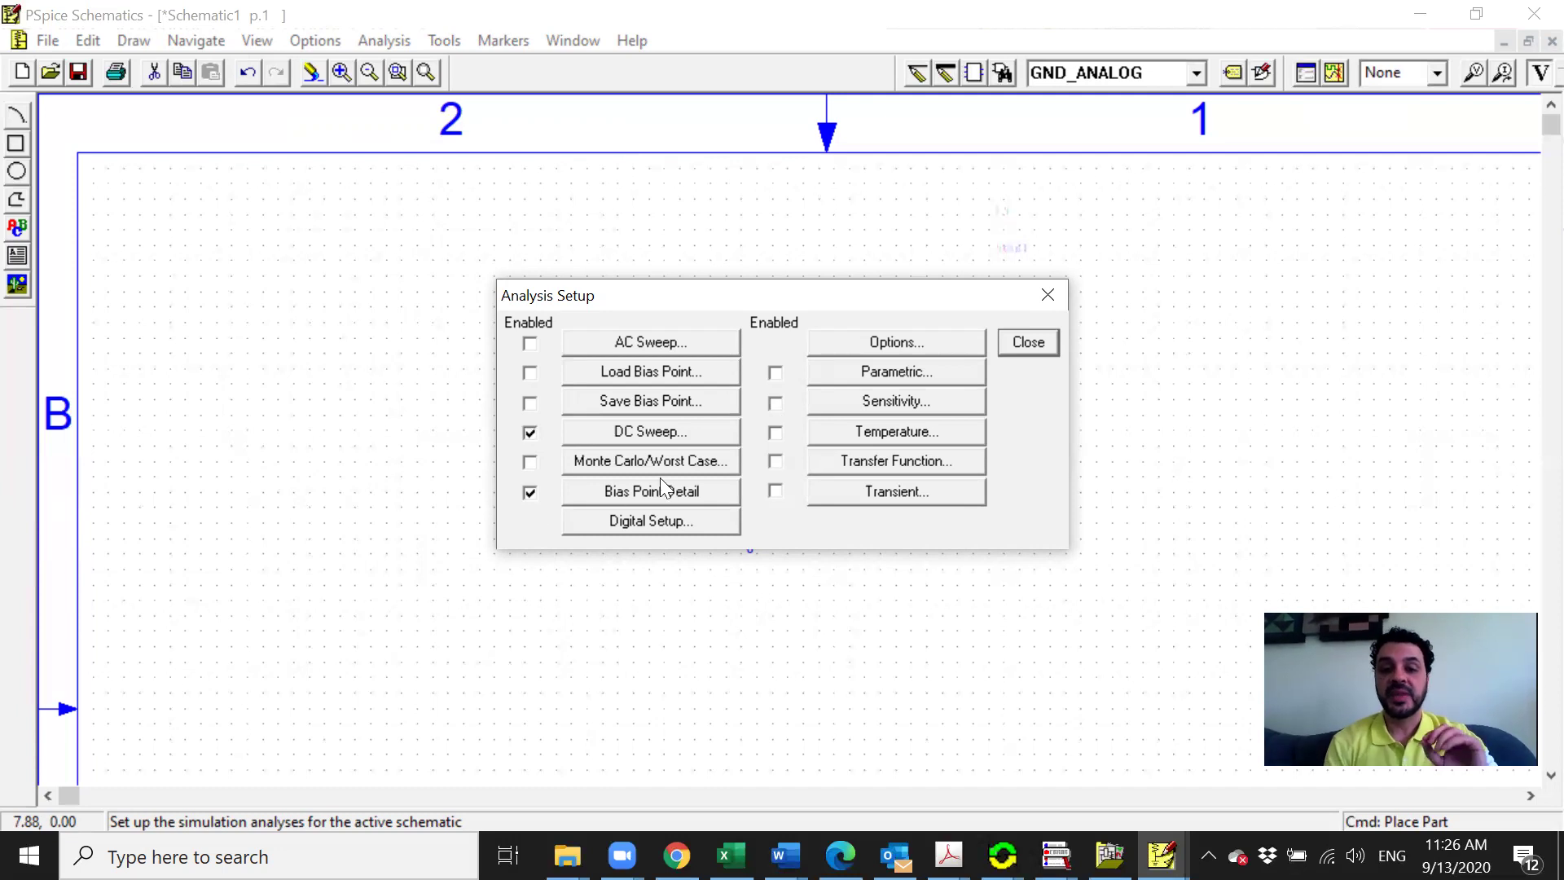
{"action": "left_click_drag", "start_coordinate": [985, 303], "coordinate": [915, 579]}
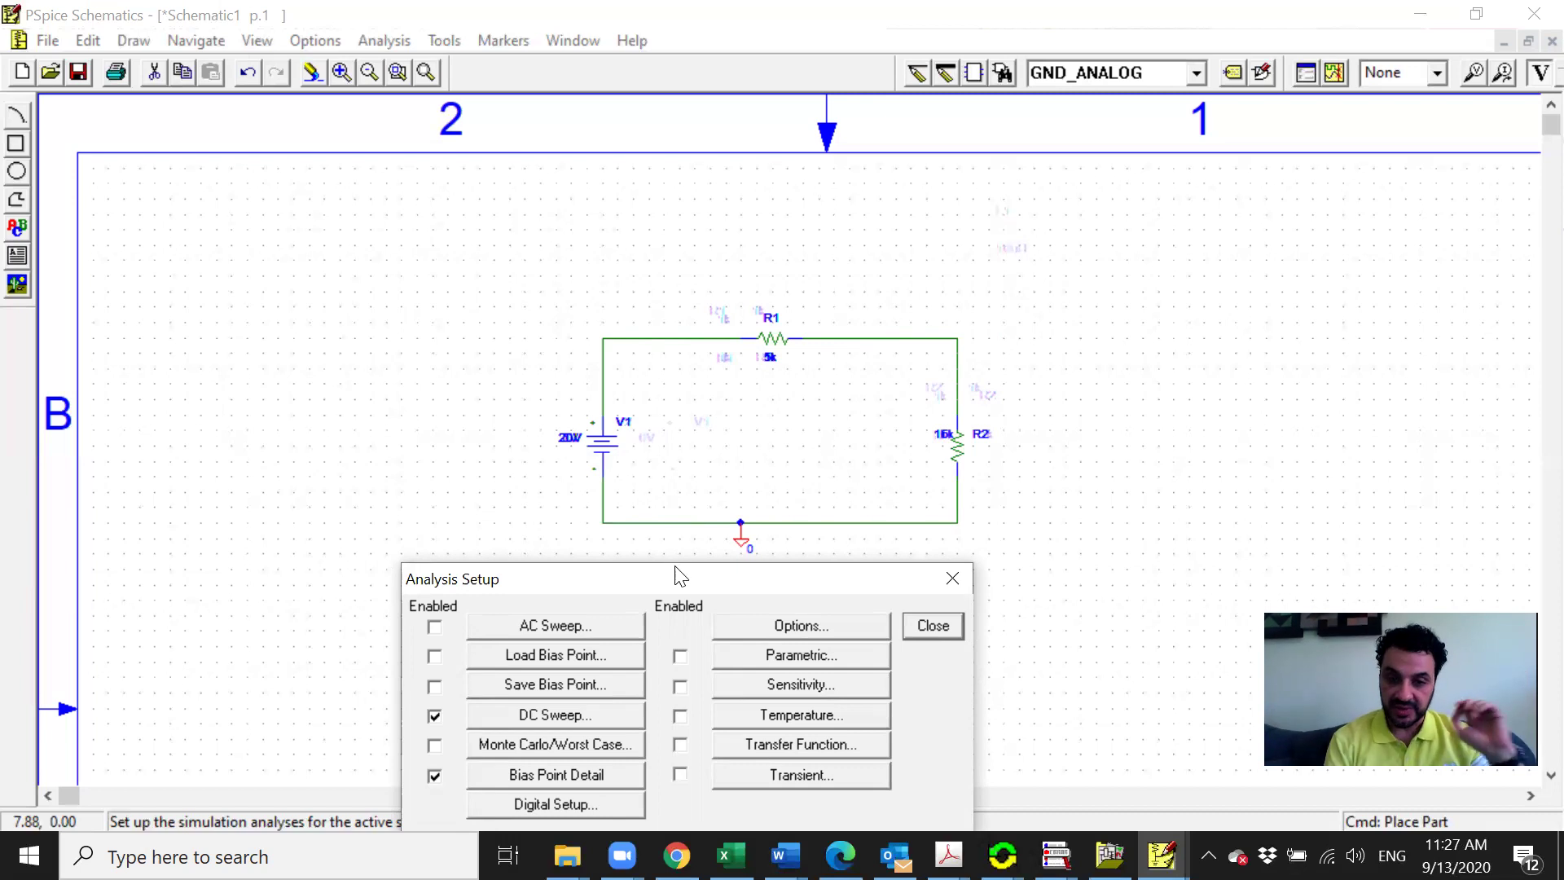
{"action": "left_click_drag", "start_coordinate": [689, 591], "coordinate": [728, 550]}
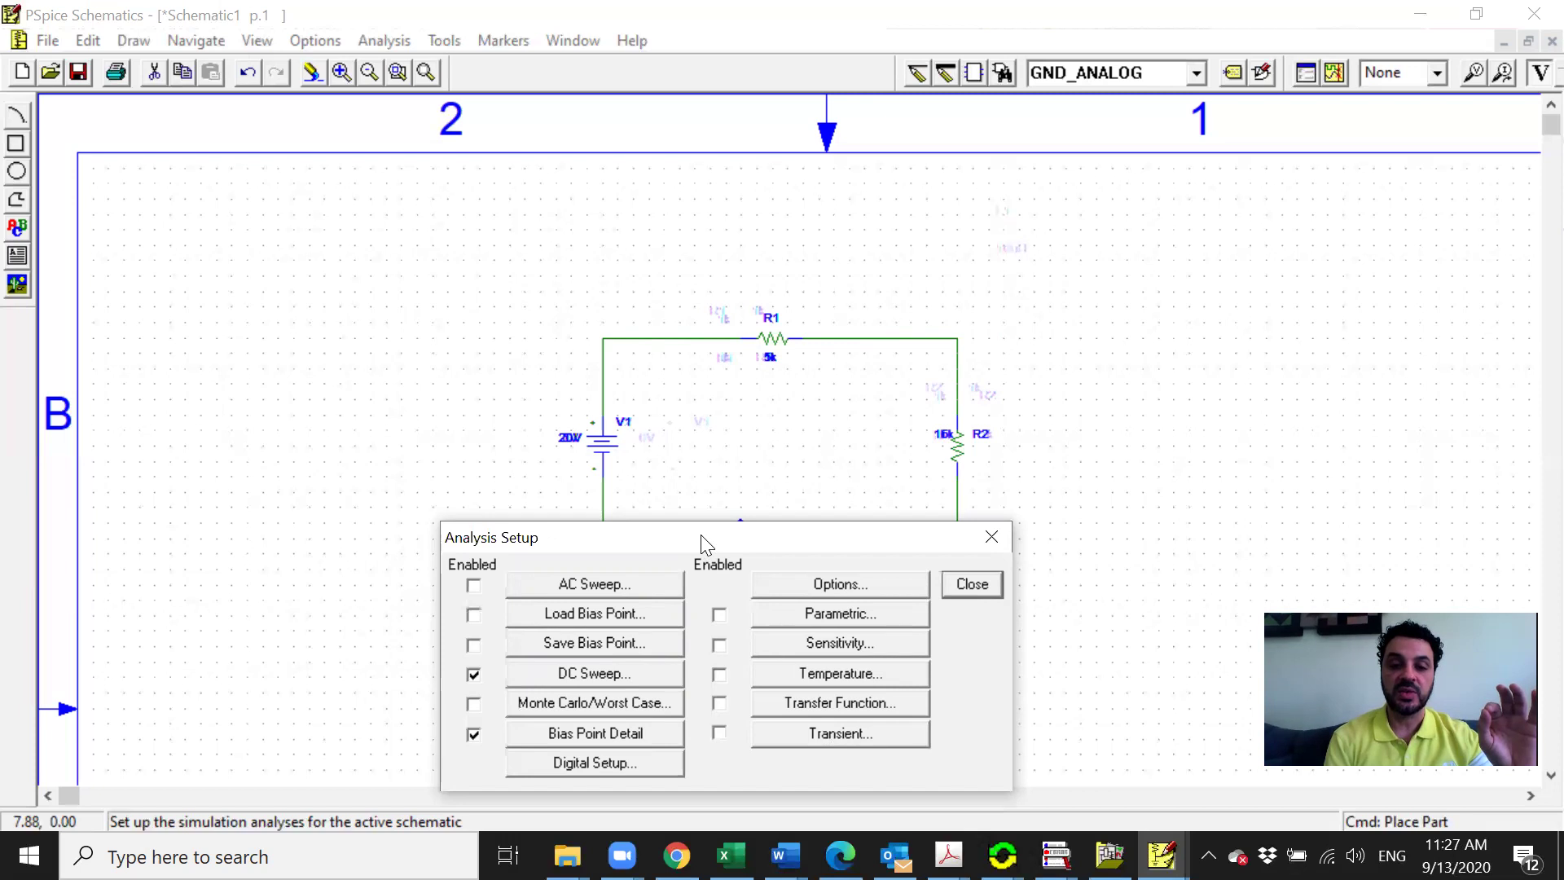
{"action": "left_click_drag", "start_coordinate": [702, 545], "coordinate": [705, 443]}
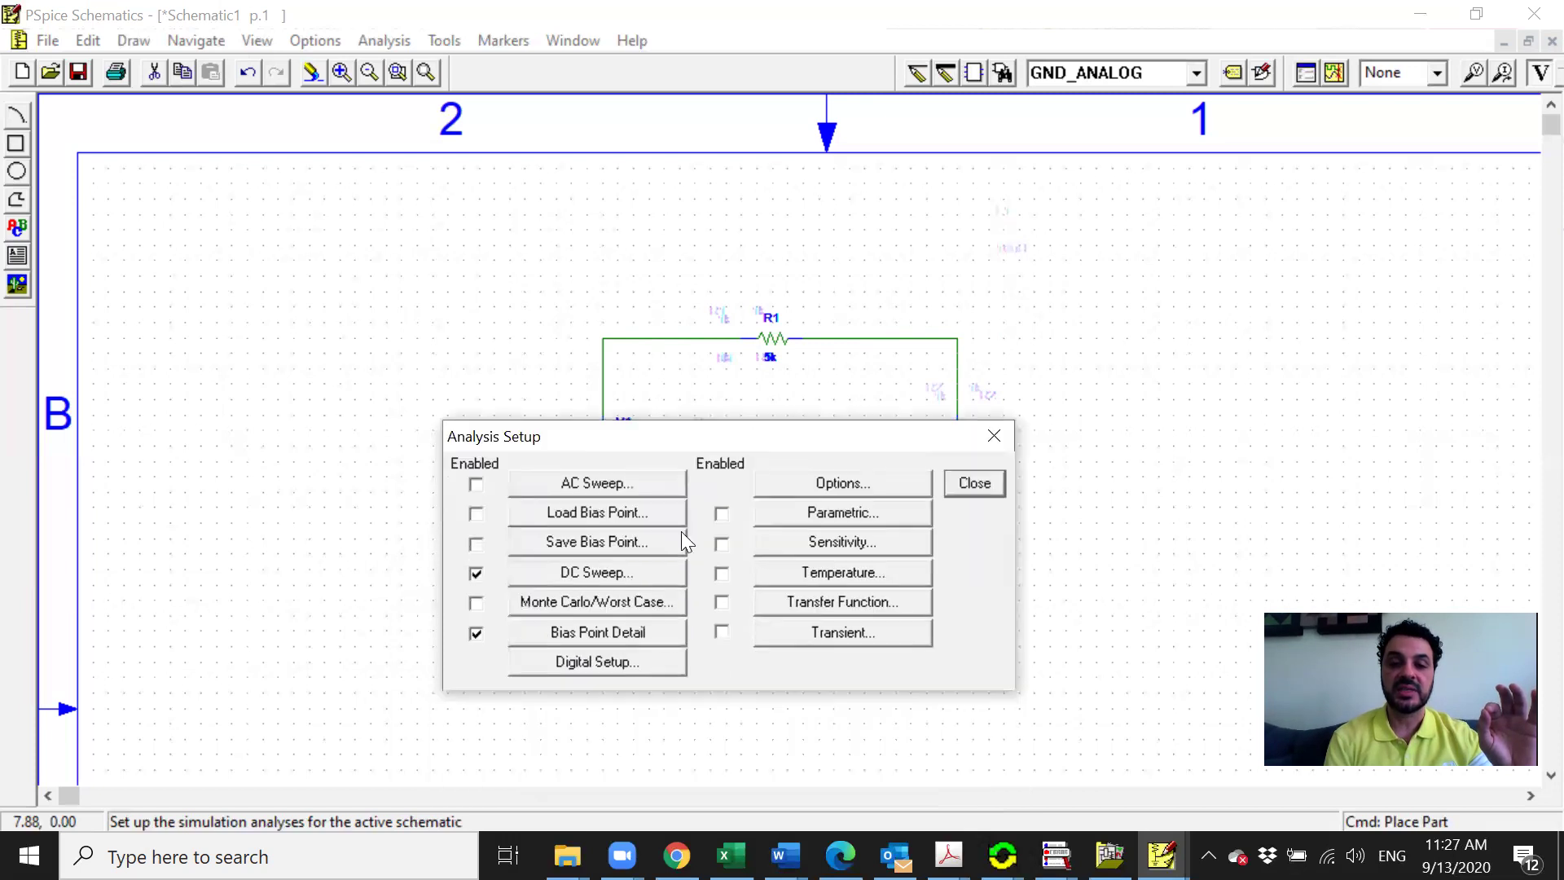
{"action": "left_click", "coordinate": [975, 484]}
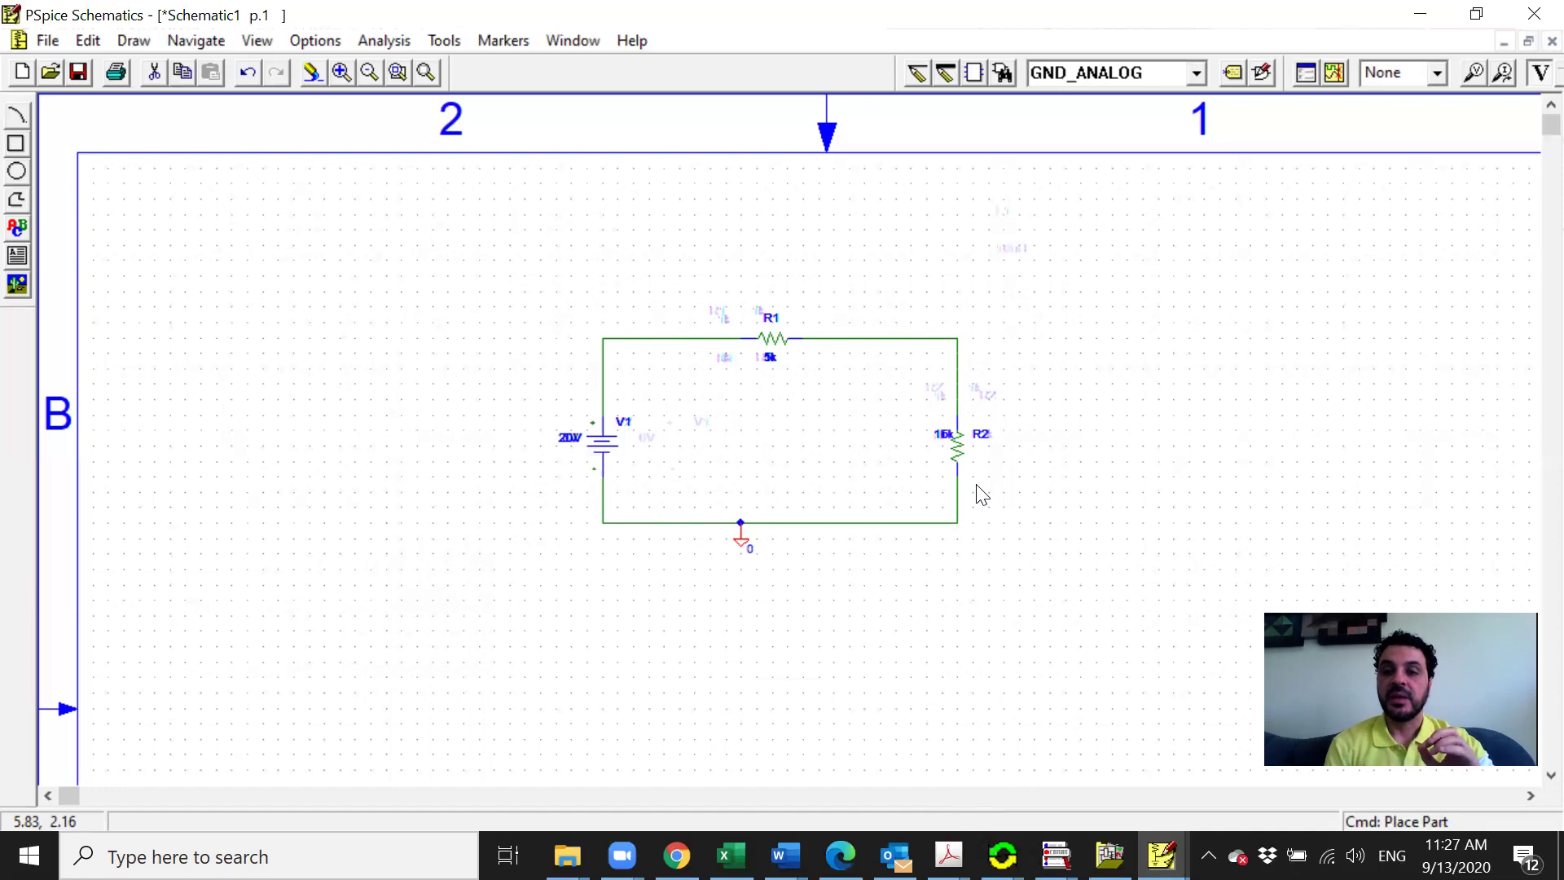
Step: Open the DC Sweep settings and enter V1 as the swept voltage source
{"action": "left_click", "coordinate": [1307, 76]}
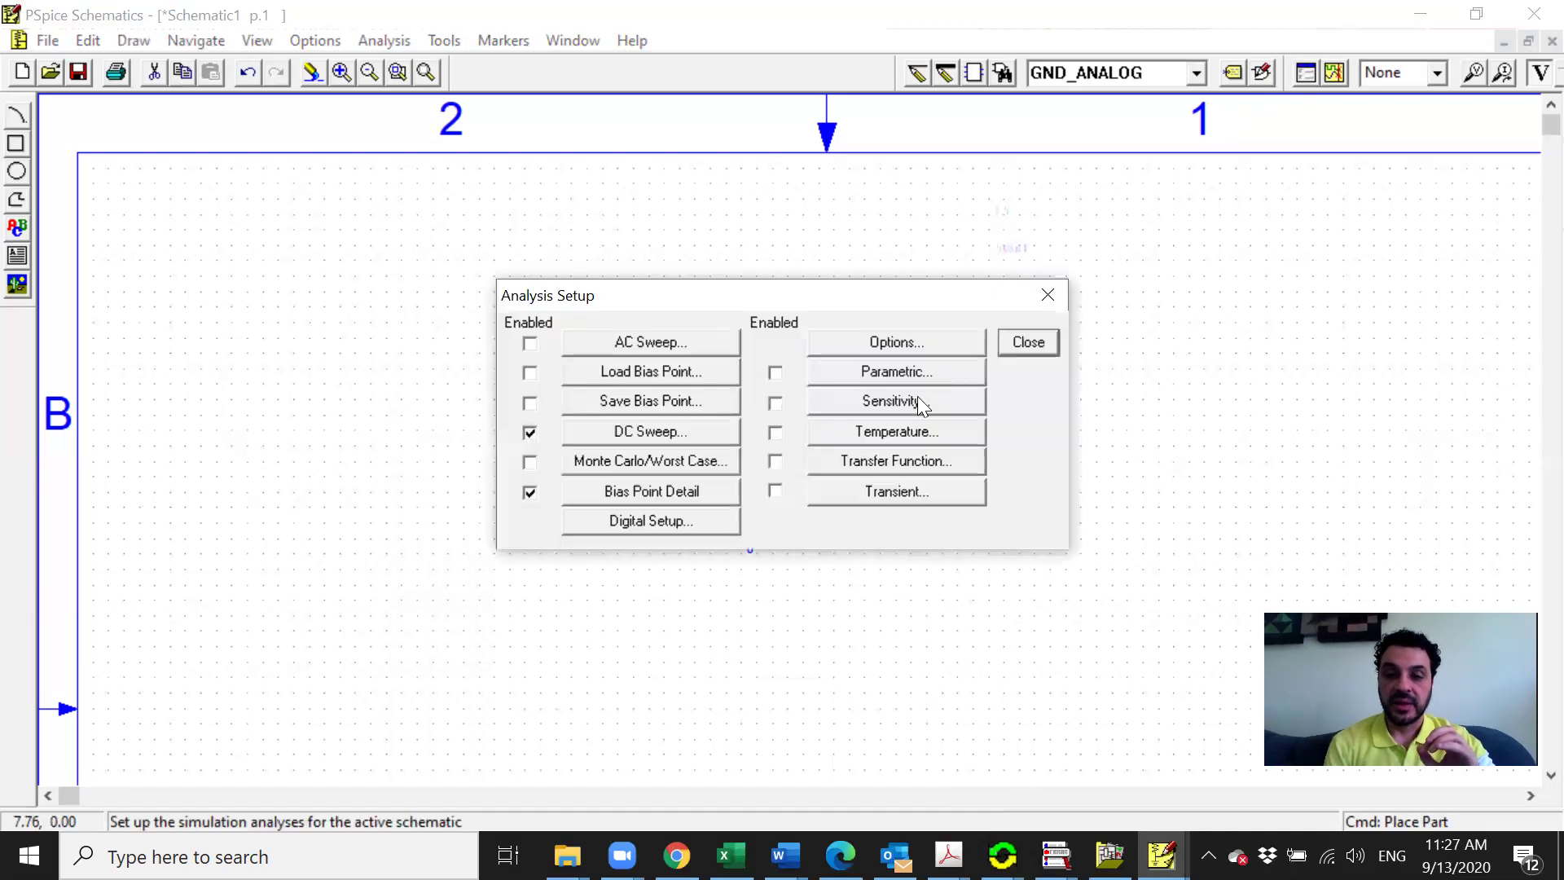
{"action": "left_click", "coordinate": [639, 437]}
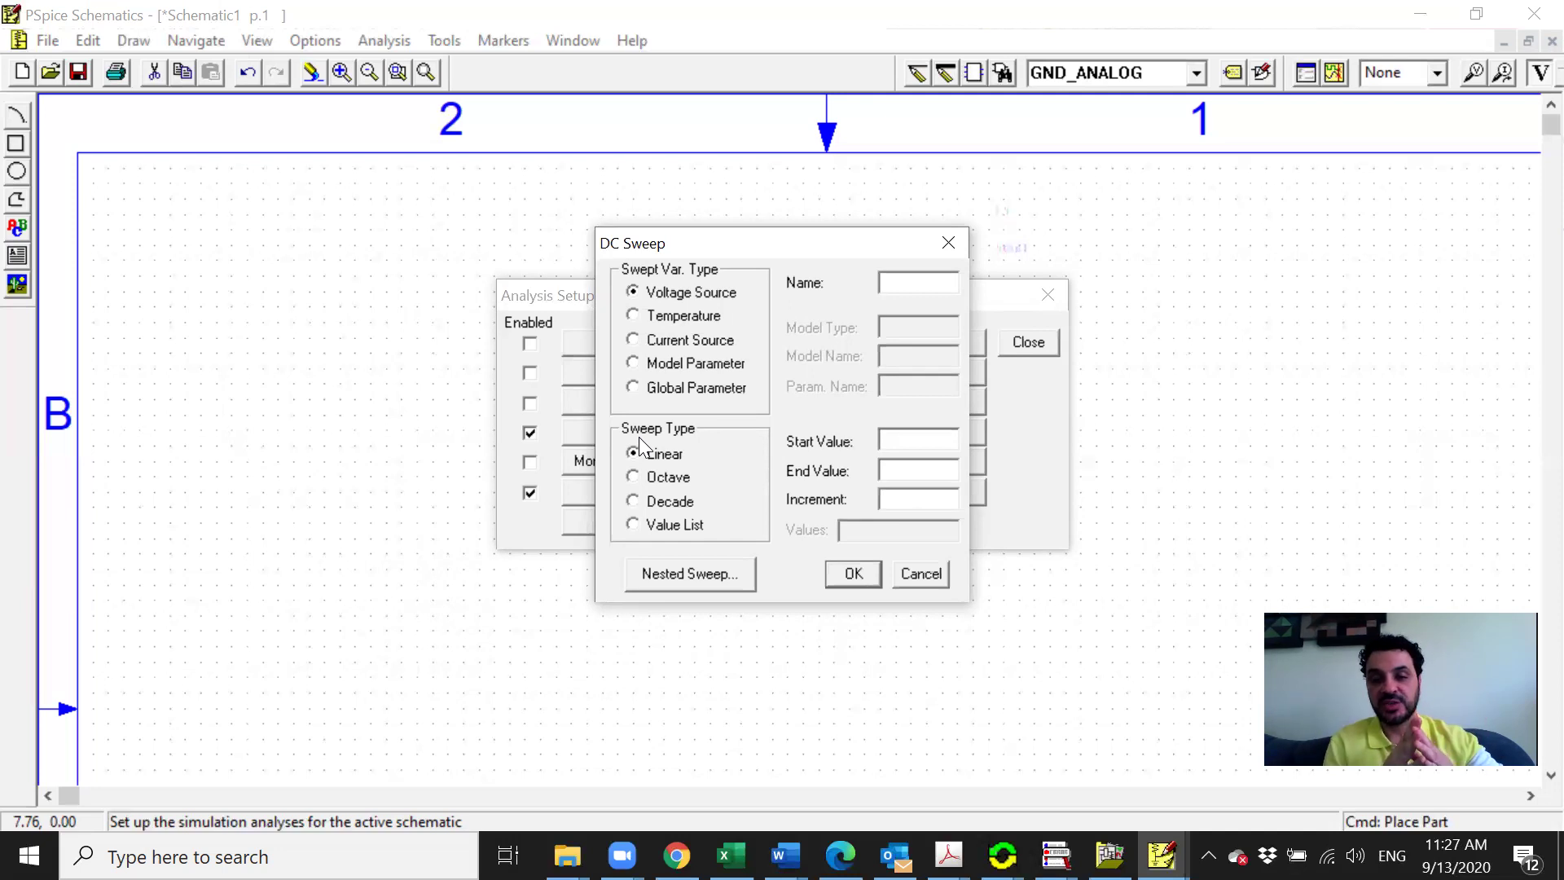
{"action": "left_click", "coordinate": [918, 278]}
{"action": "type", "text": "V1"}
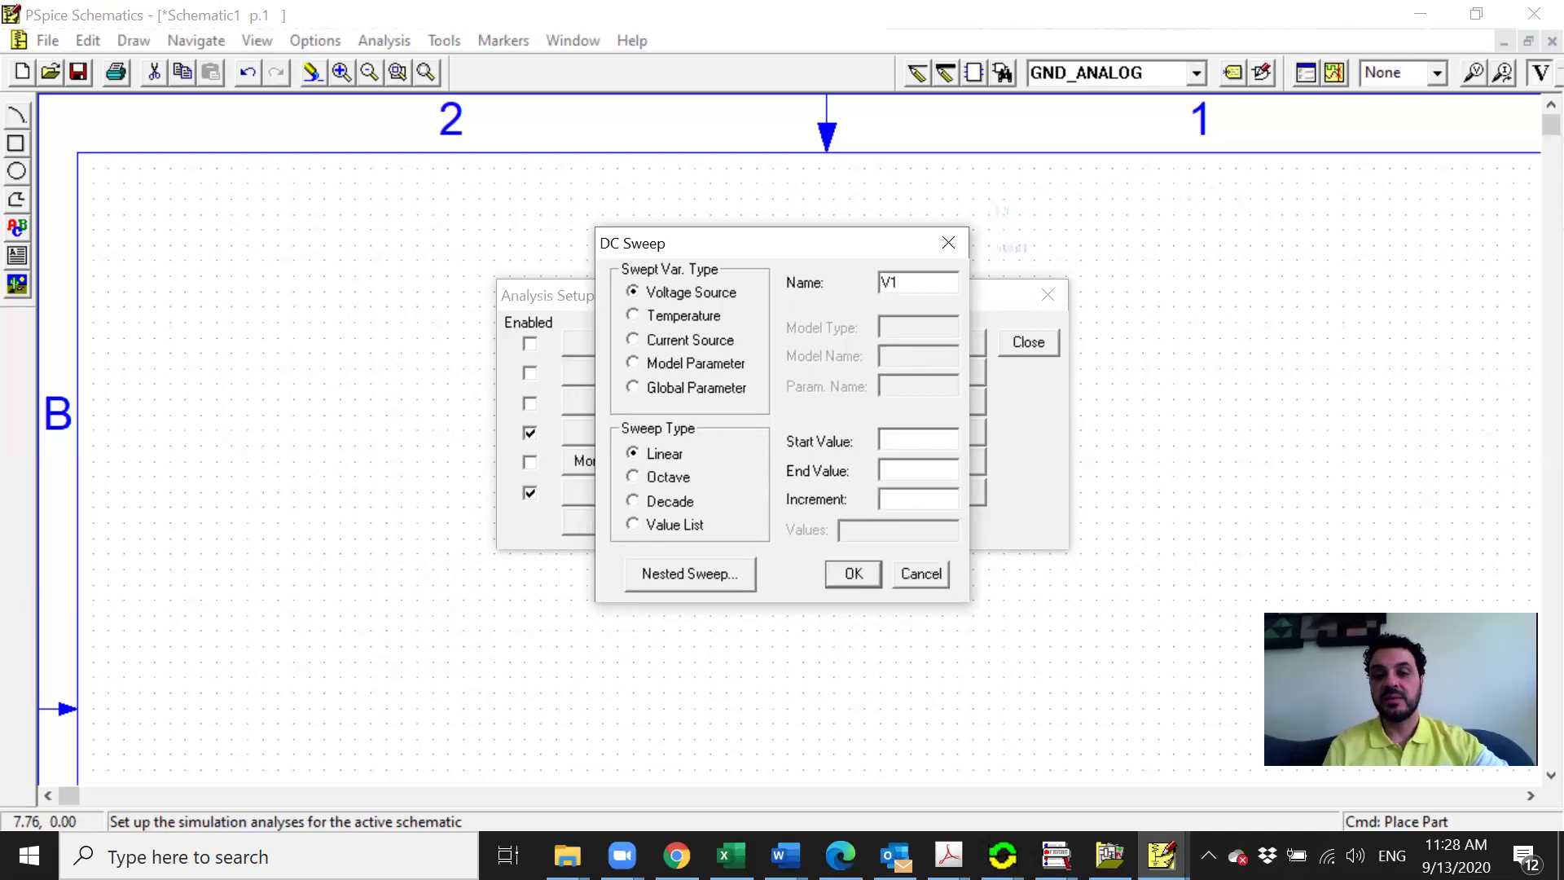
Step: Set a linear DC sweep from 0 to 20 with an increment of 0.5, and apply the analysis settings
{"action": "left_click", "coordinate": [932, 433]}
{"action": "type", "text": "0"}
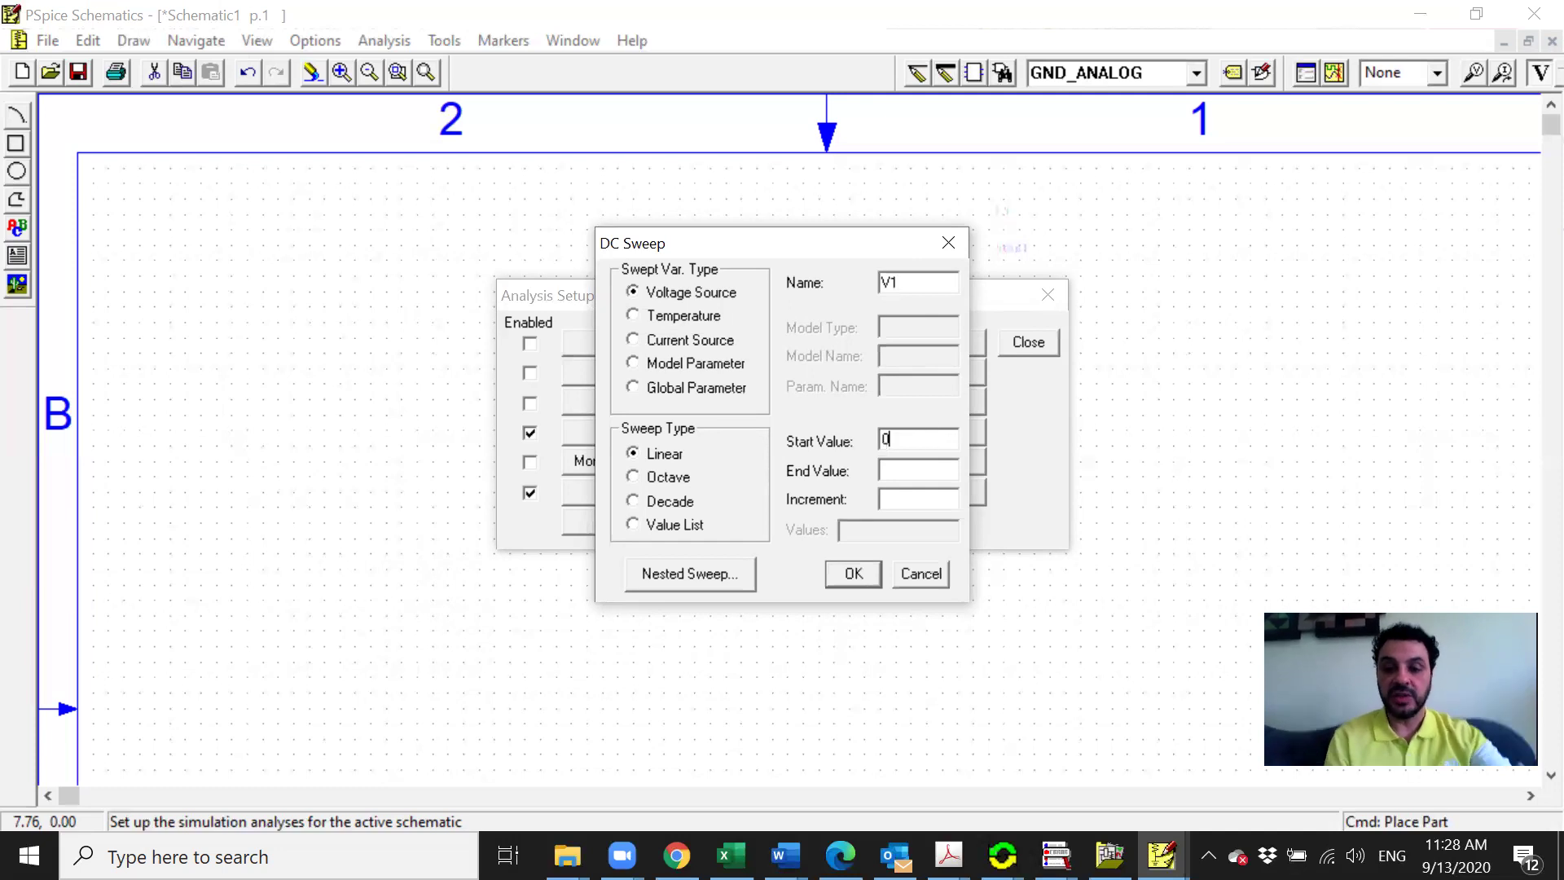
{"action": "left_click", "coordinate": [897, 471]}
{"action": "type", "text": "20"}
{"action": "left_click", "coordinate": [898, 500]}
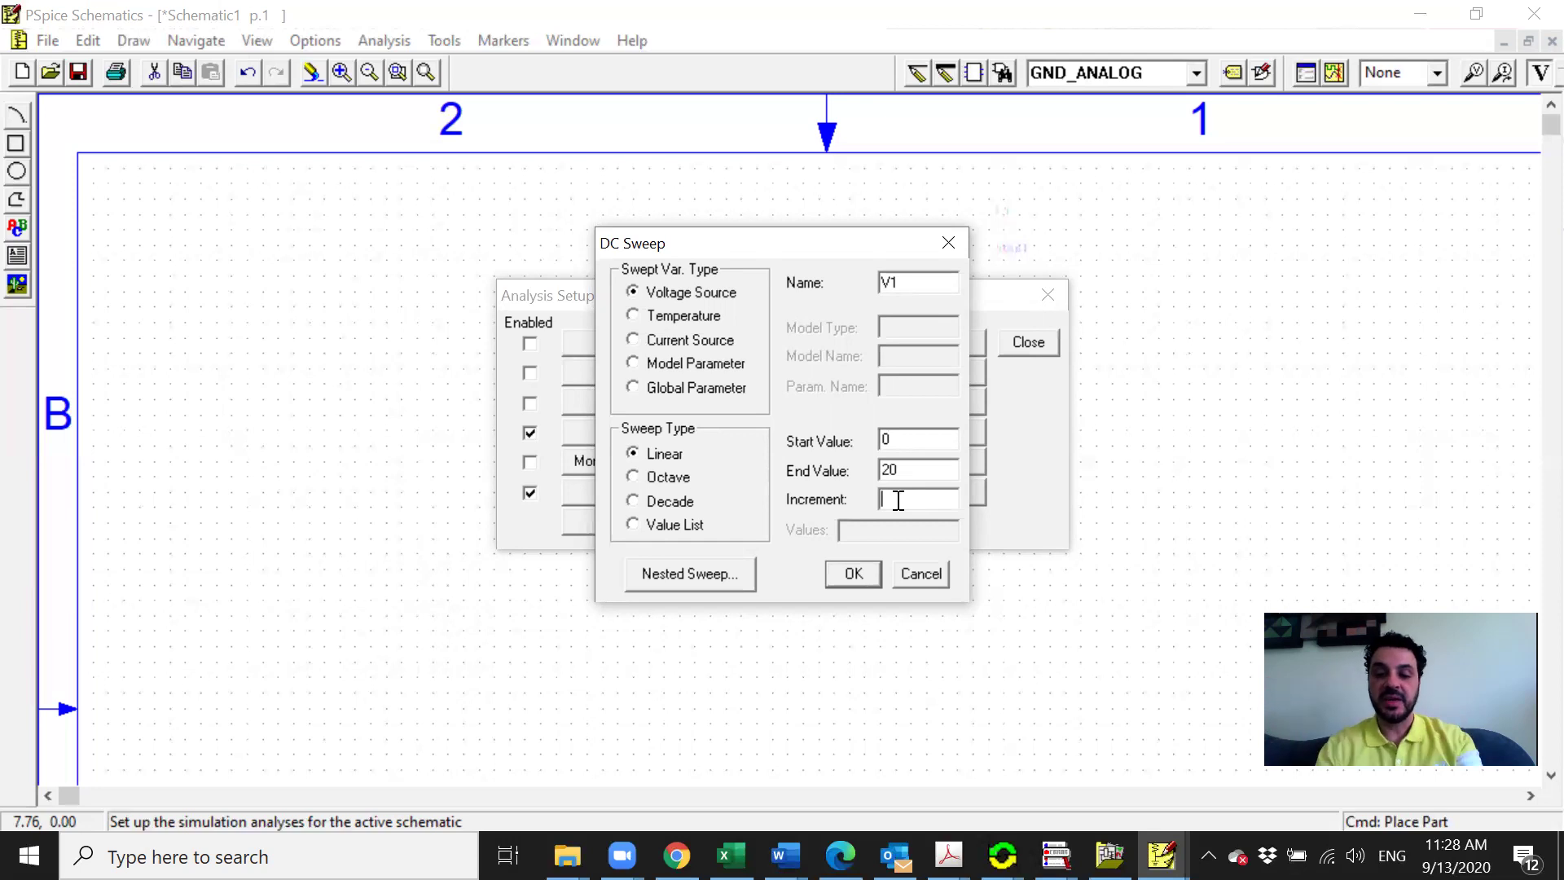
{"action": "type", "text": "0.5"}
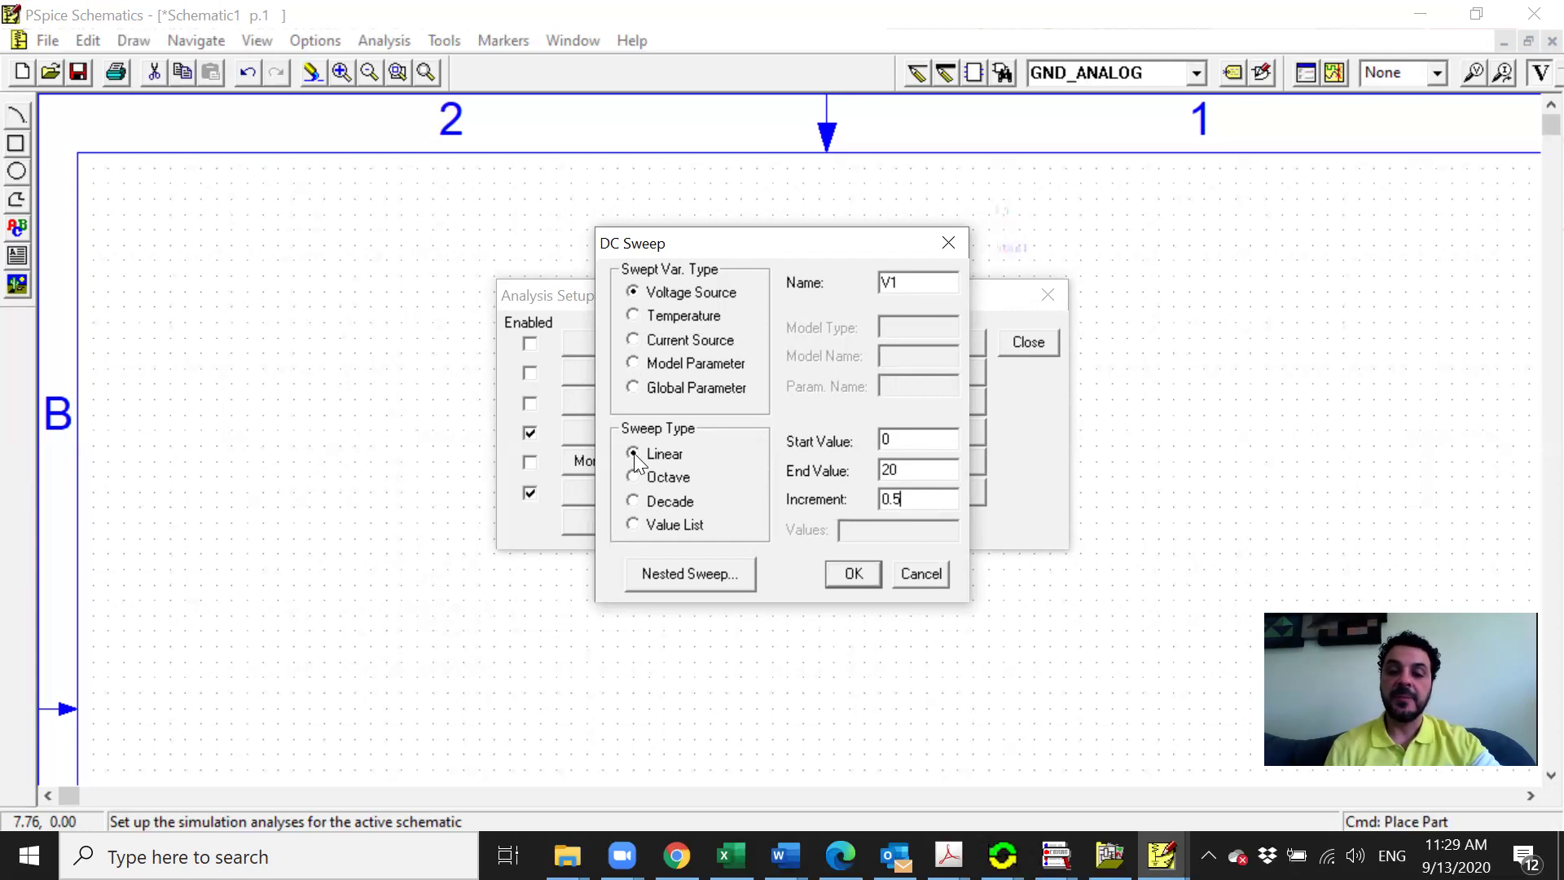
{"action": "left_click", "coordinate": [635, 524]}
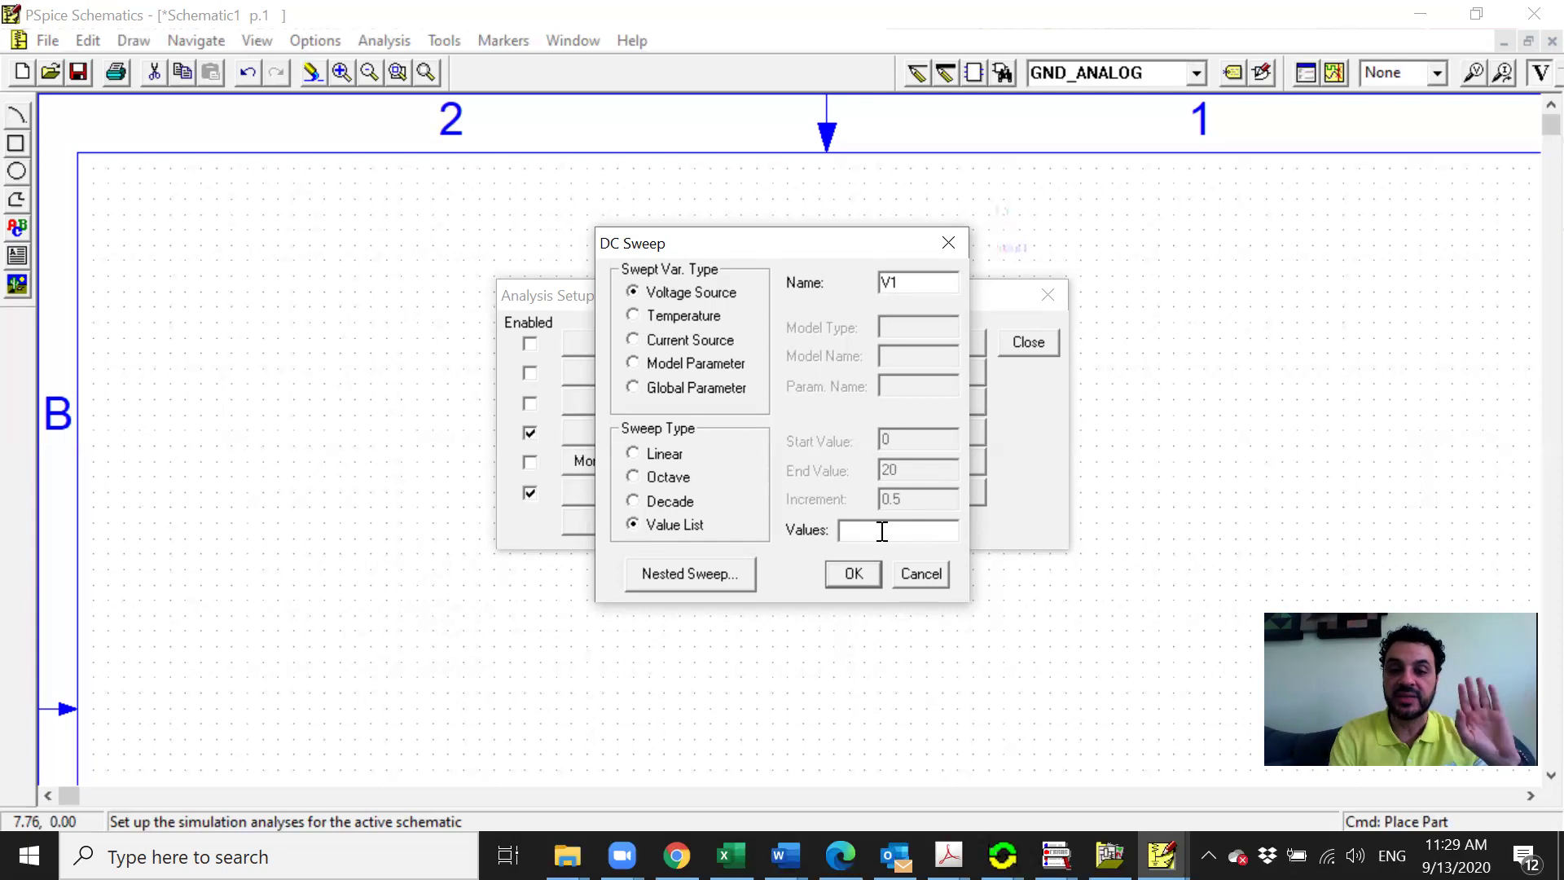
{"action": "left_click", "coordinate": [634, 453]}
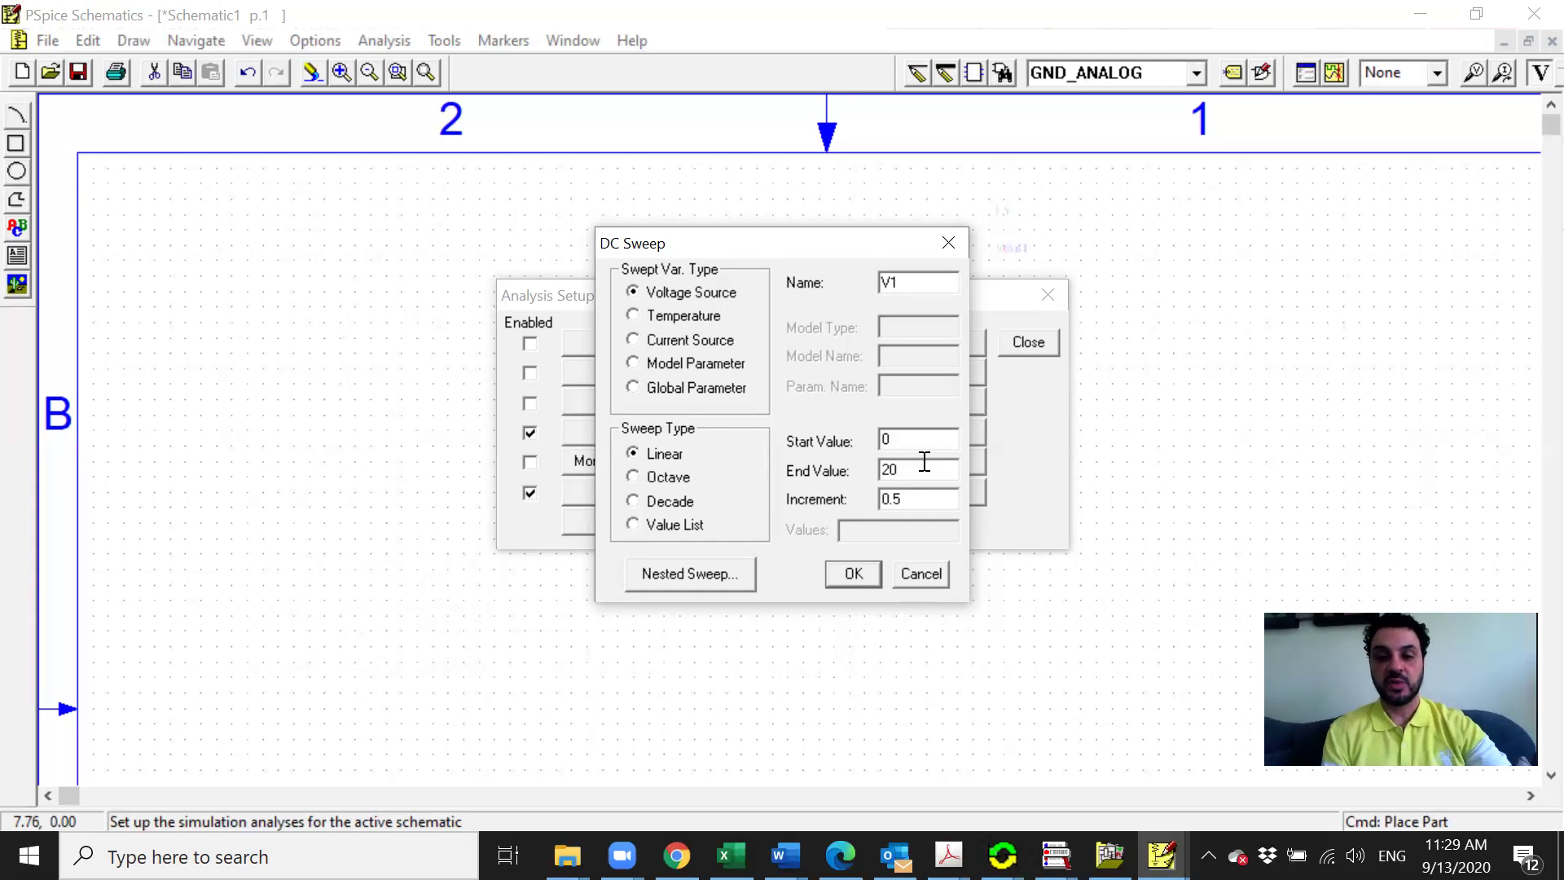
{"action": "left_click", "coordinate": [853, 574]}
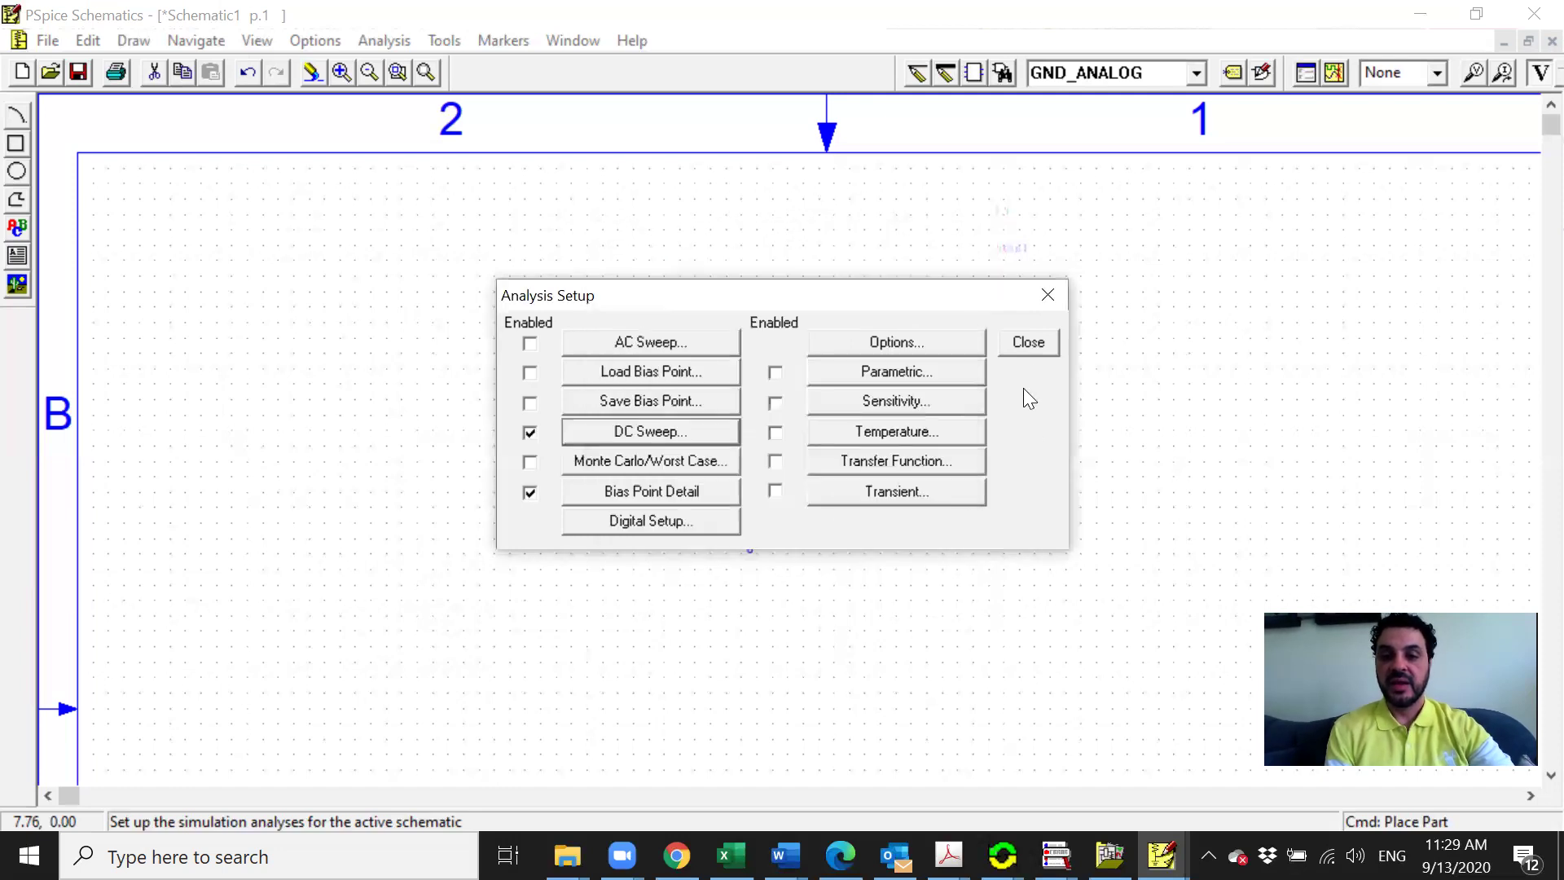
{"action": "left_click", "coordinate": [1027, 343]}
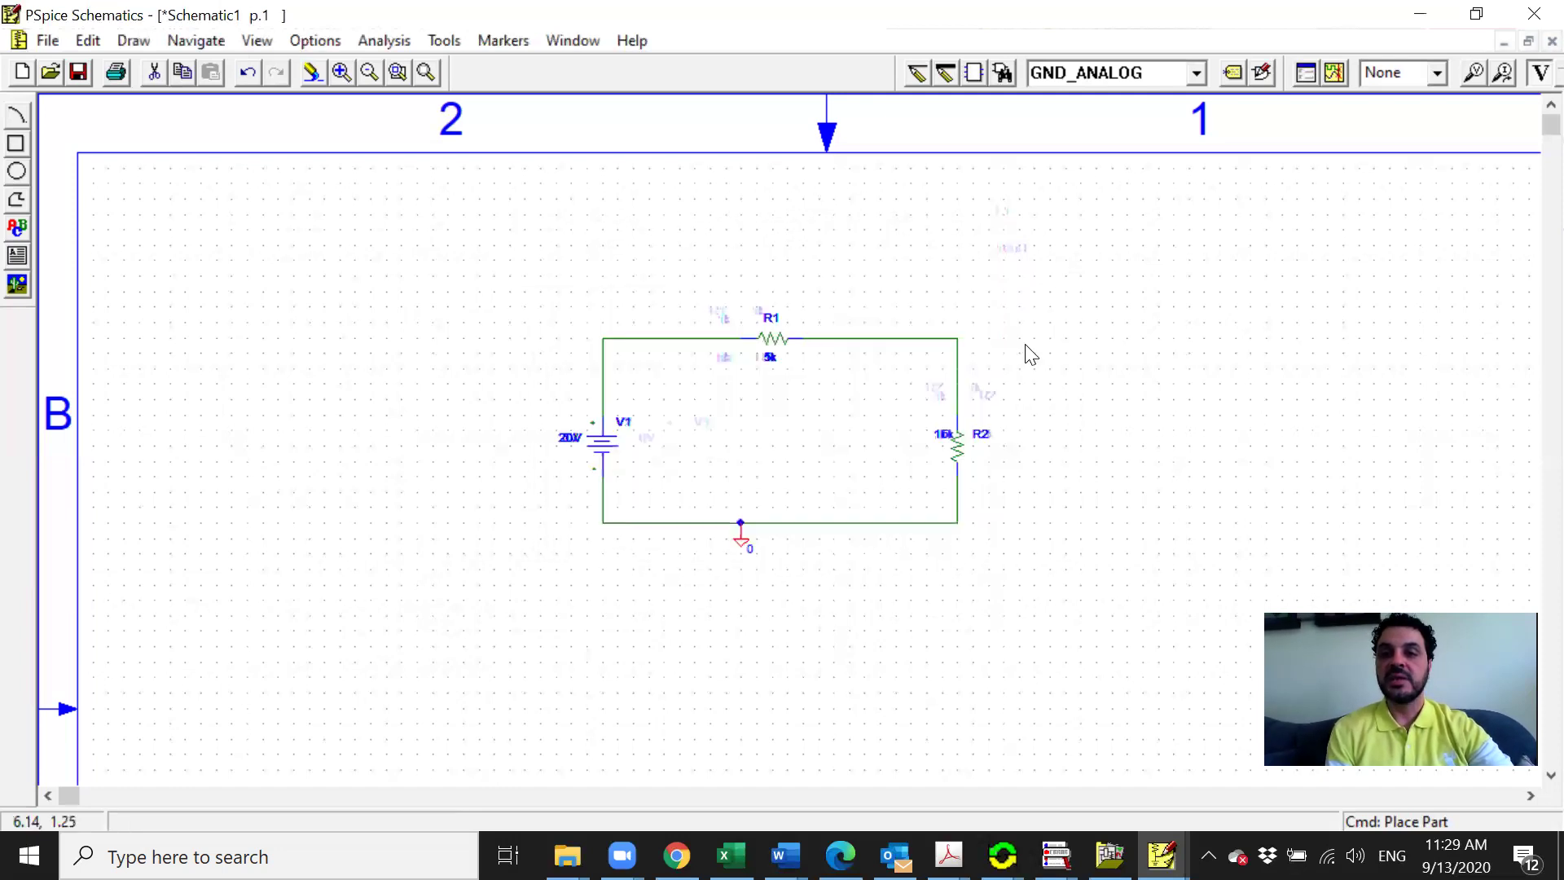
Step: Simulate the schematic, saving it under the file name 201-SecxDC
{"action": "left_click", "coordinate": [1333, 77]}
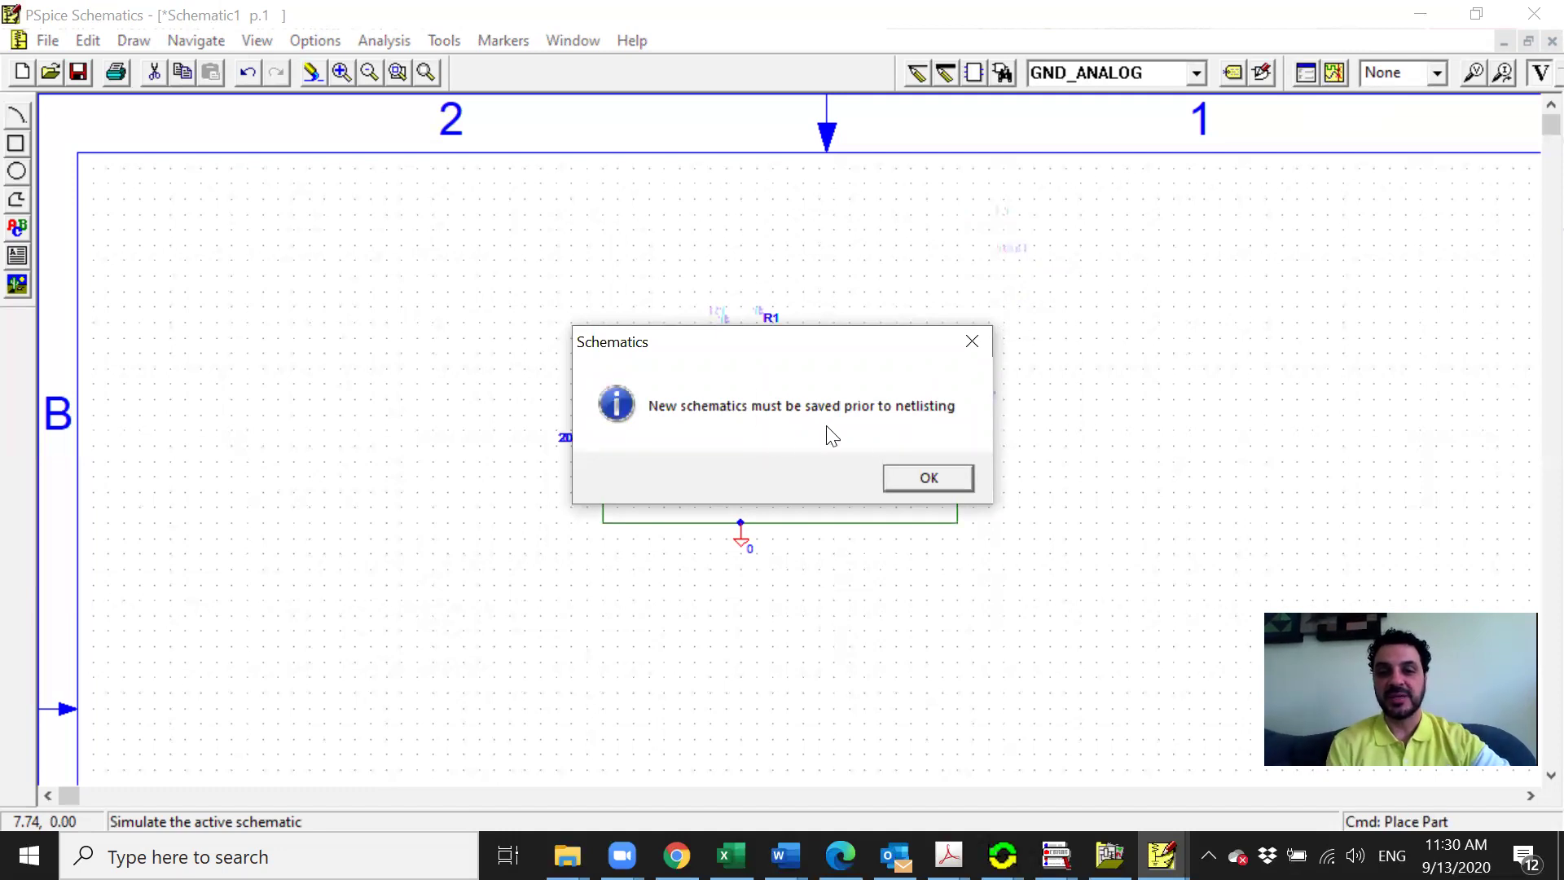
{"action": "left_click", "coordinate": [958, 479]}
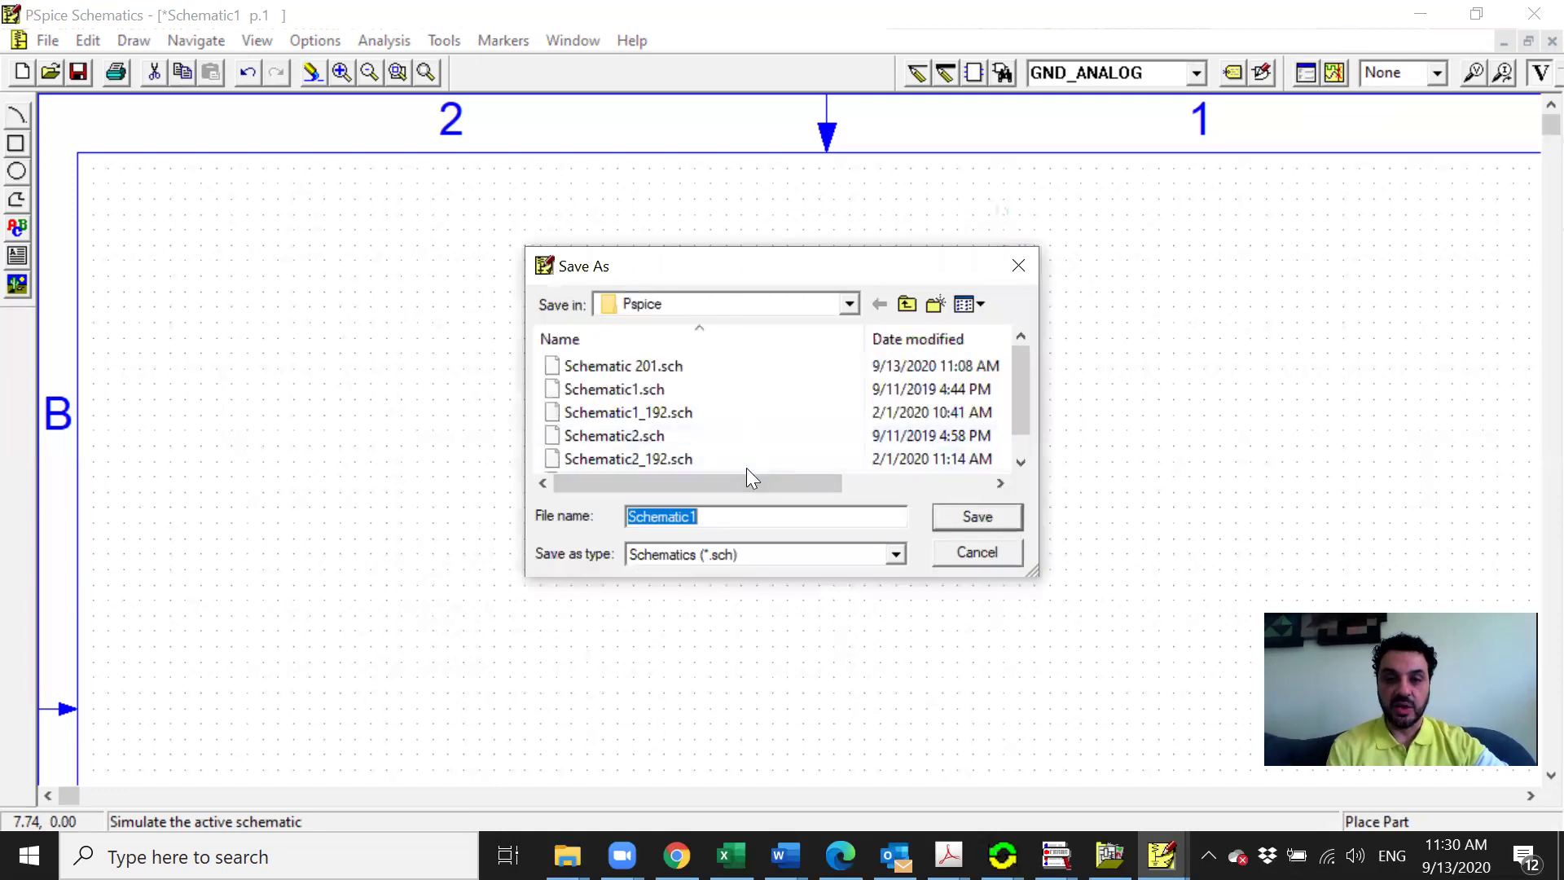
{"action": "left_click", "coordinate": [832, 516]}
{"action": "double_click", "coordinate": [831, 517]}
{"action": "left_click", "coordinate": [830, 516]}
{"action": "type", "text": "201"}
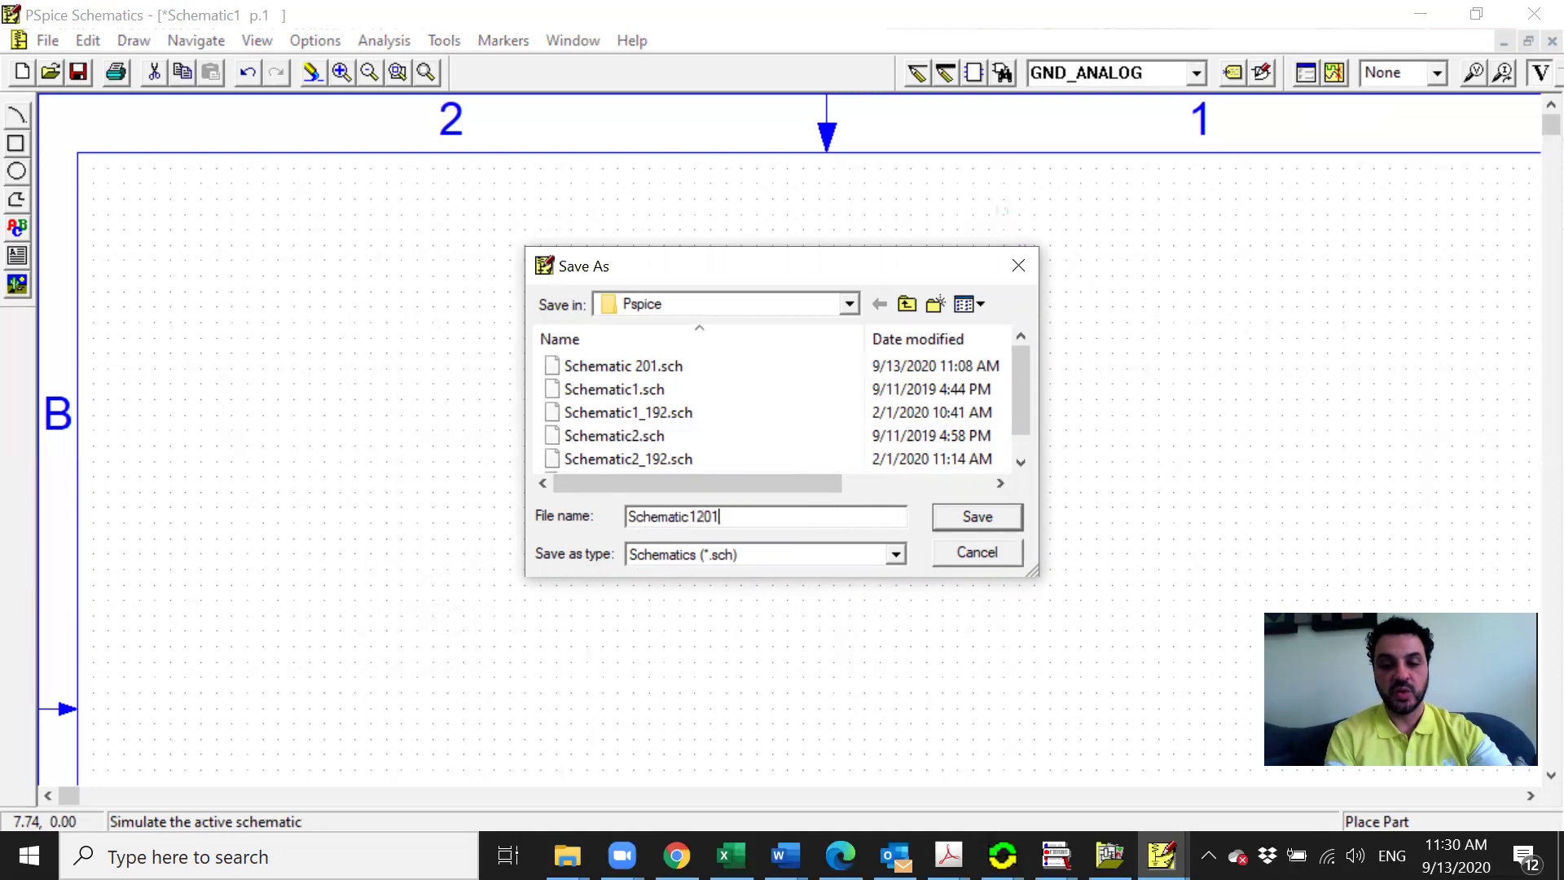
{"action": "key", "text": "BackSpace"}
{"action": "key", "text": "BackSpace"}
{"action": "key", "text": "BackSpace"}
{"action": "key", "text": "BackSpace"}
{"action": "key", "text": "BackSpace"}
{"action": "key", "text": "BackSpace"}
{"action": "key", "text": "BackSpace"}
{"action": "key", "text": "BackSpace"}
{"action": "key", "text": "BackSpace"}
{"action": "key", "text": "BackSpace"}
{"action": "key", "text": "BackSpace"}
{"action": "key", "text": "BackSpace"}
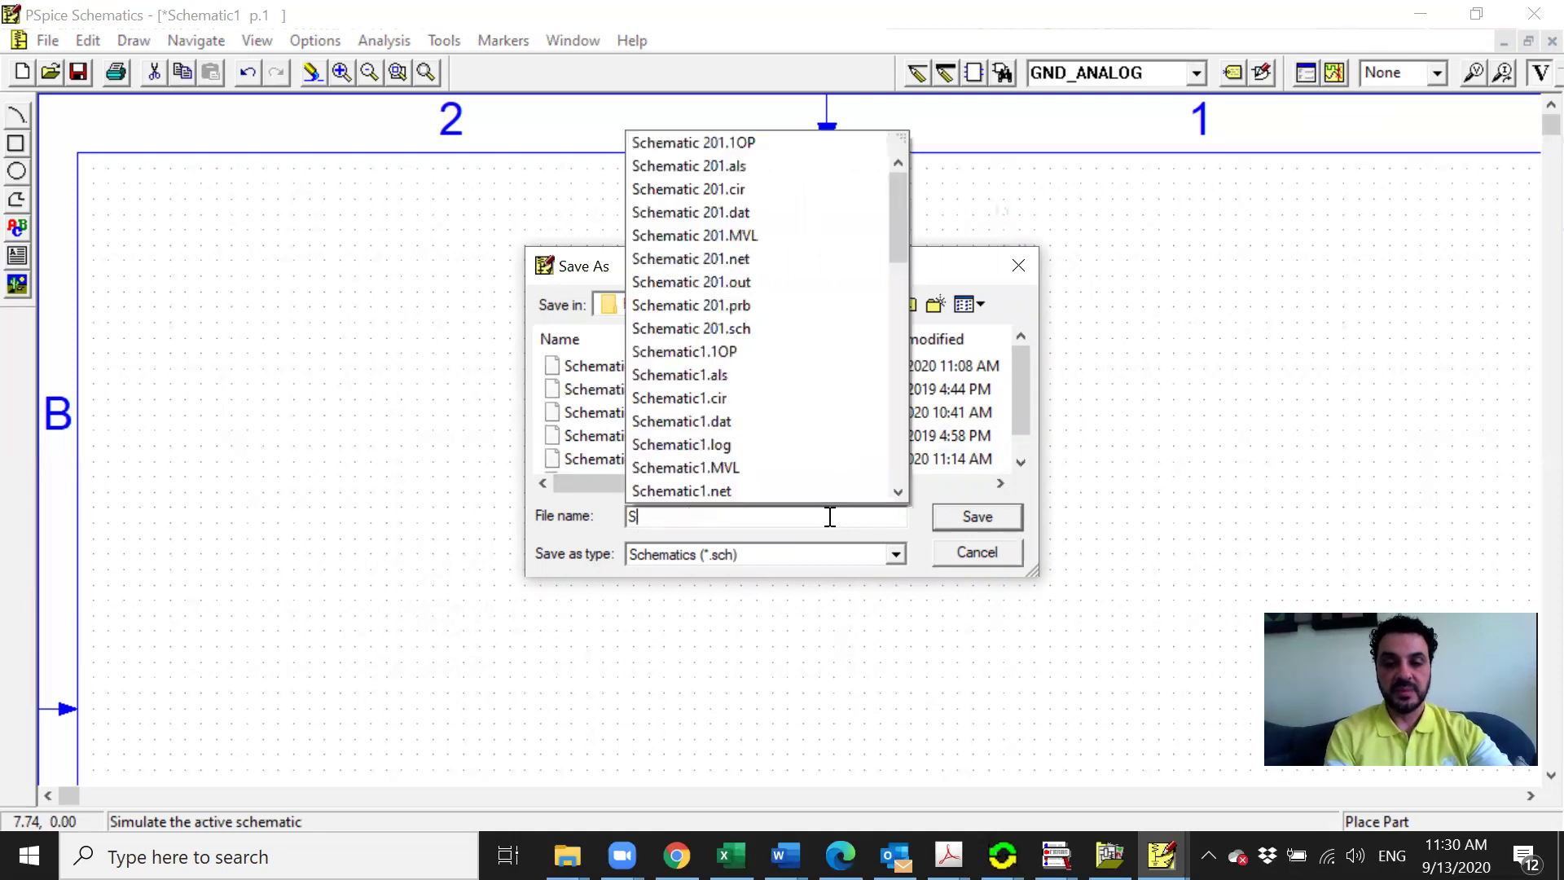
{"action": "type", "text": "201"}
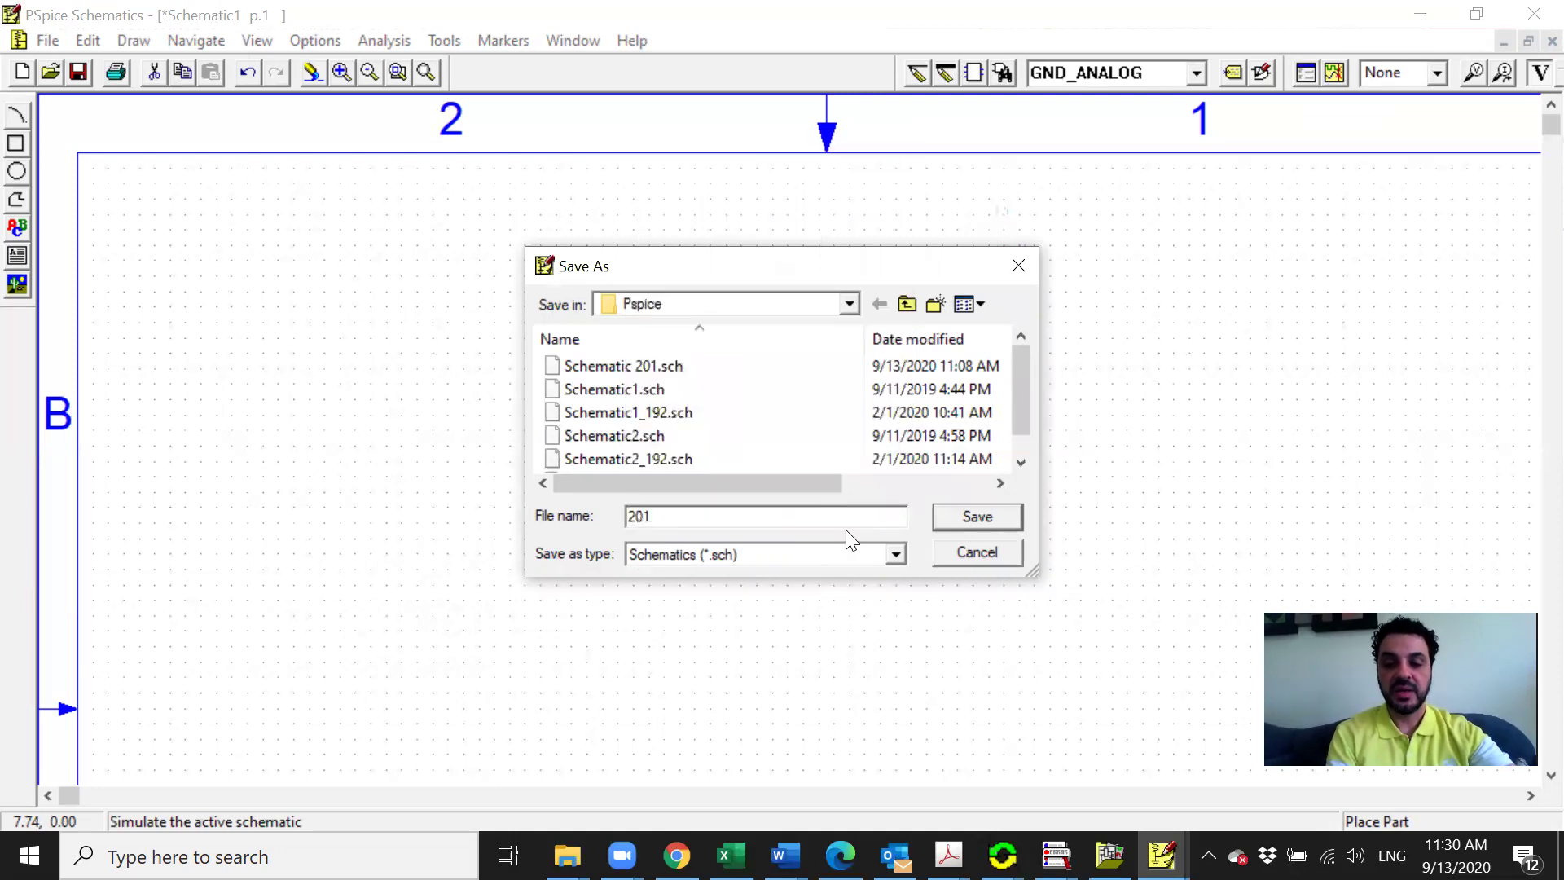
{"action": "type", "text": "-Sec"}
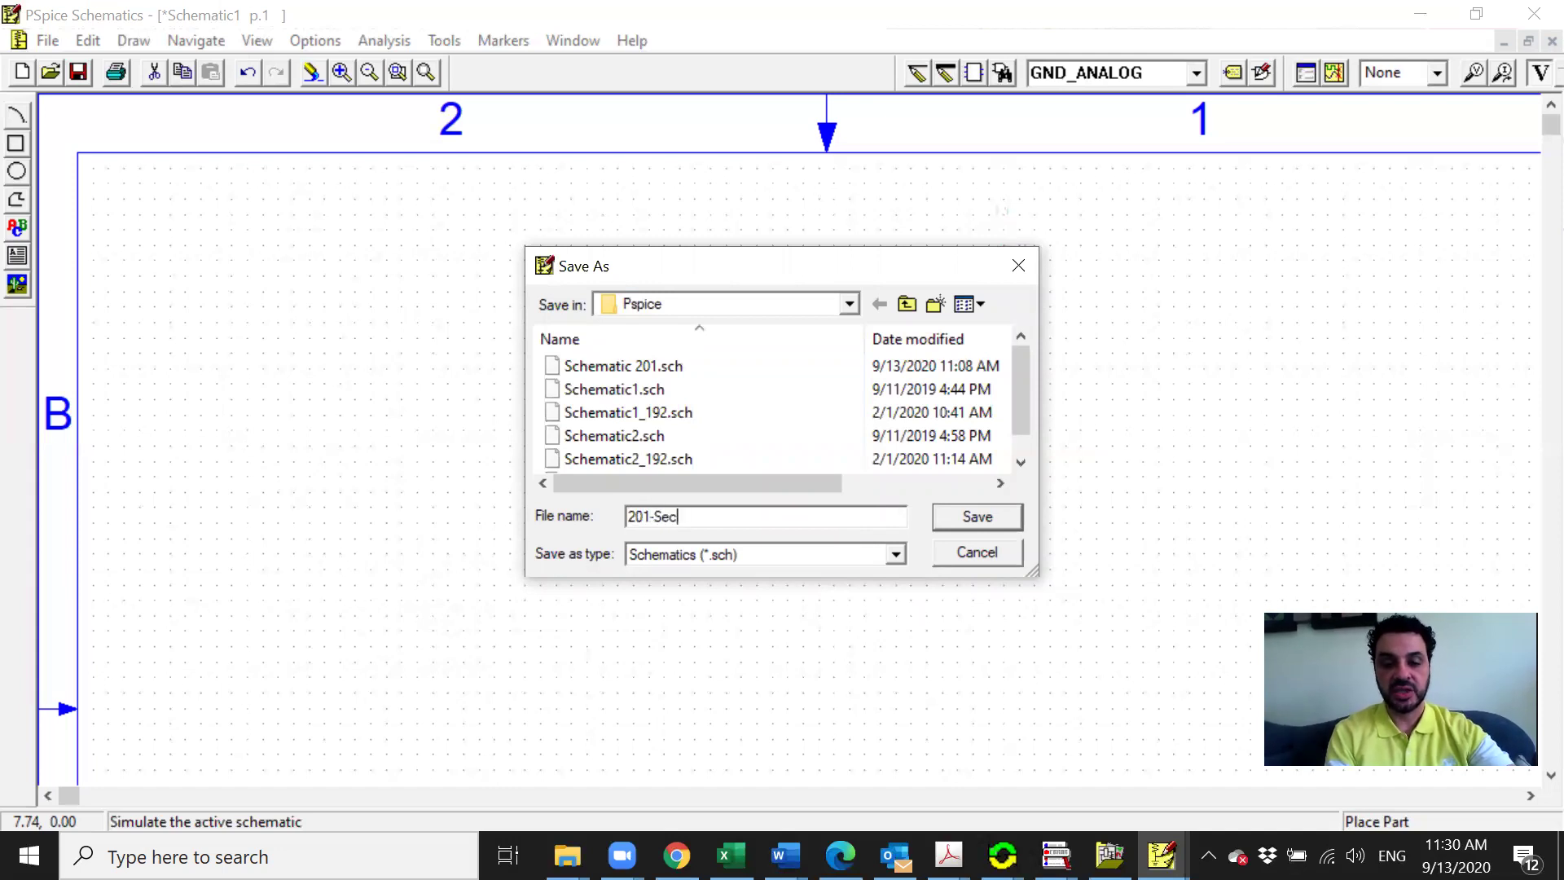
{"action": "type", "text": "x"}
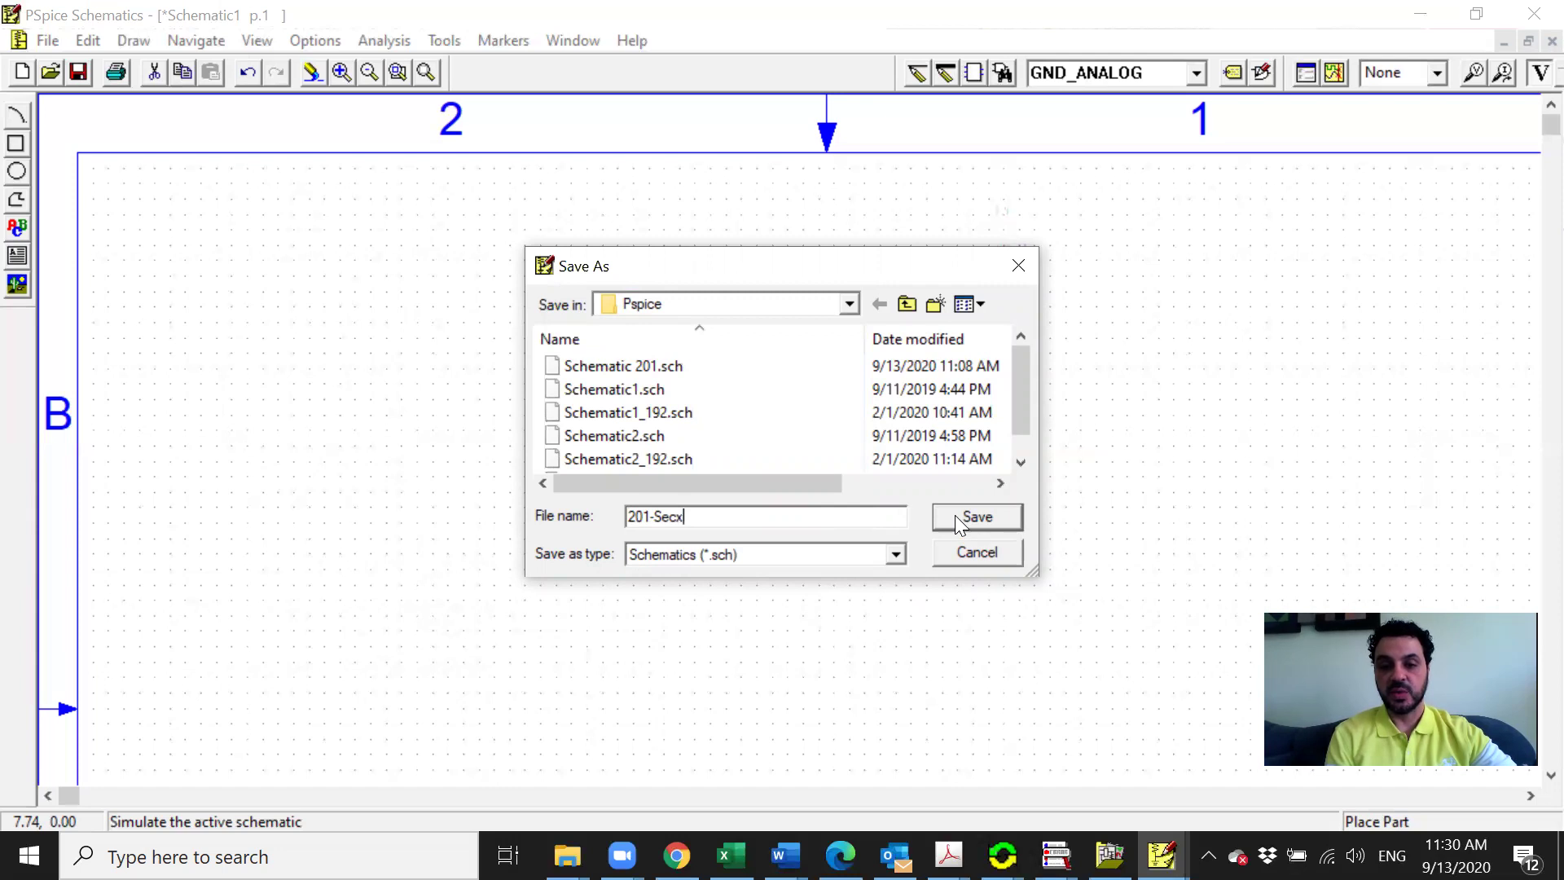
{"action": "type", "text": "DC"}
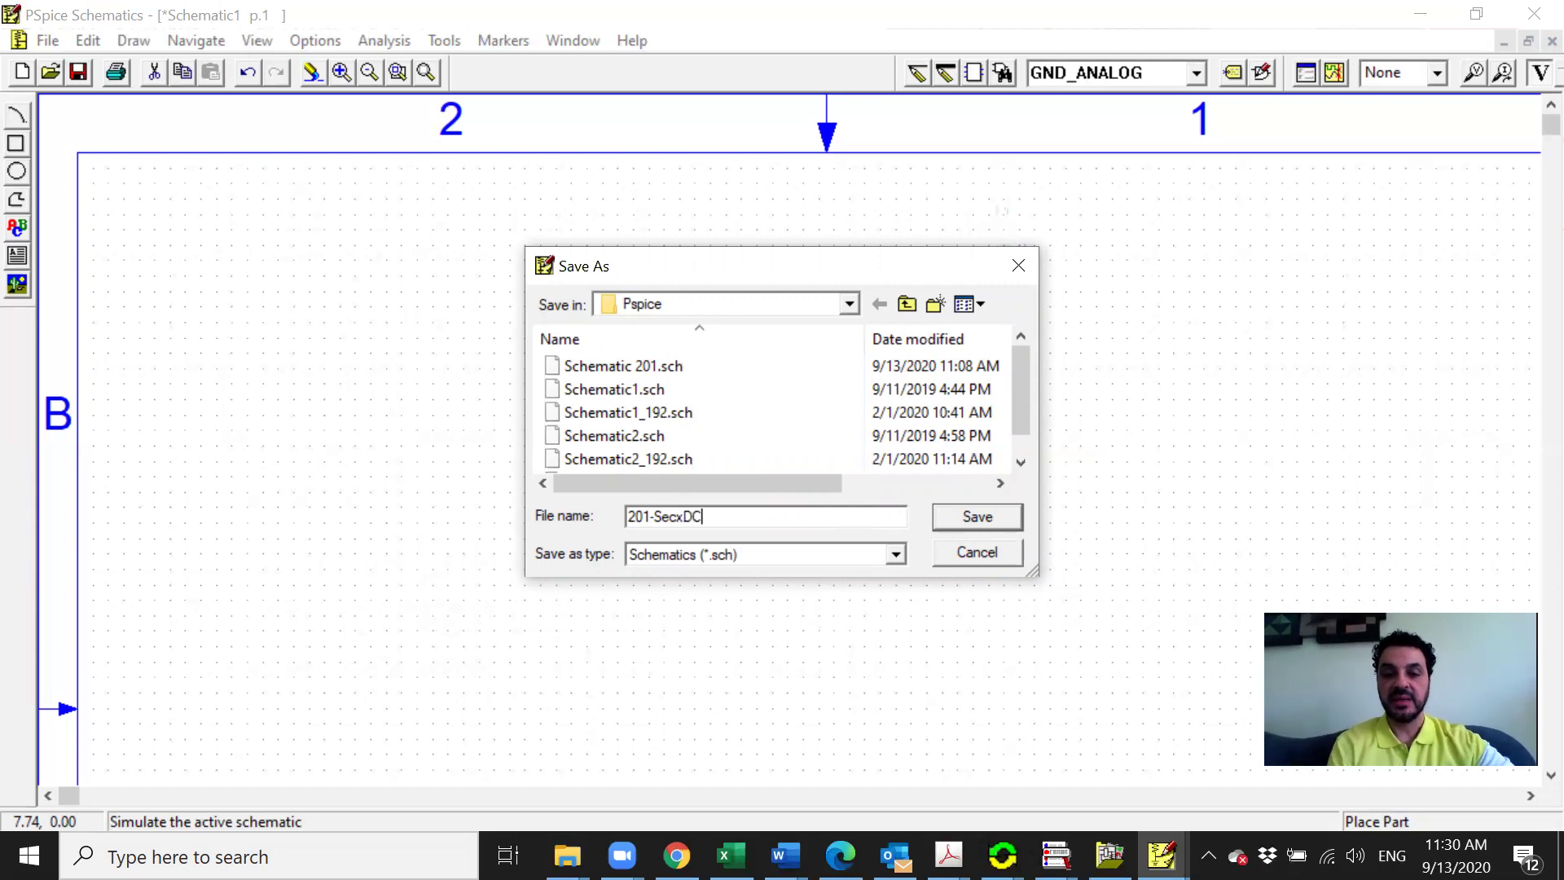
{"action": "left_click", "coordinate": [978, 517]}
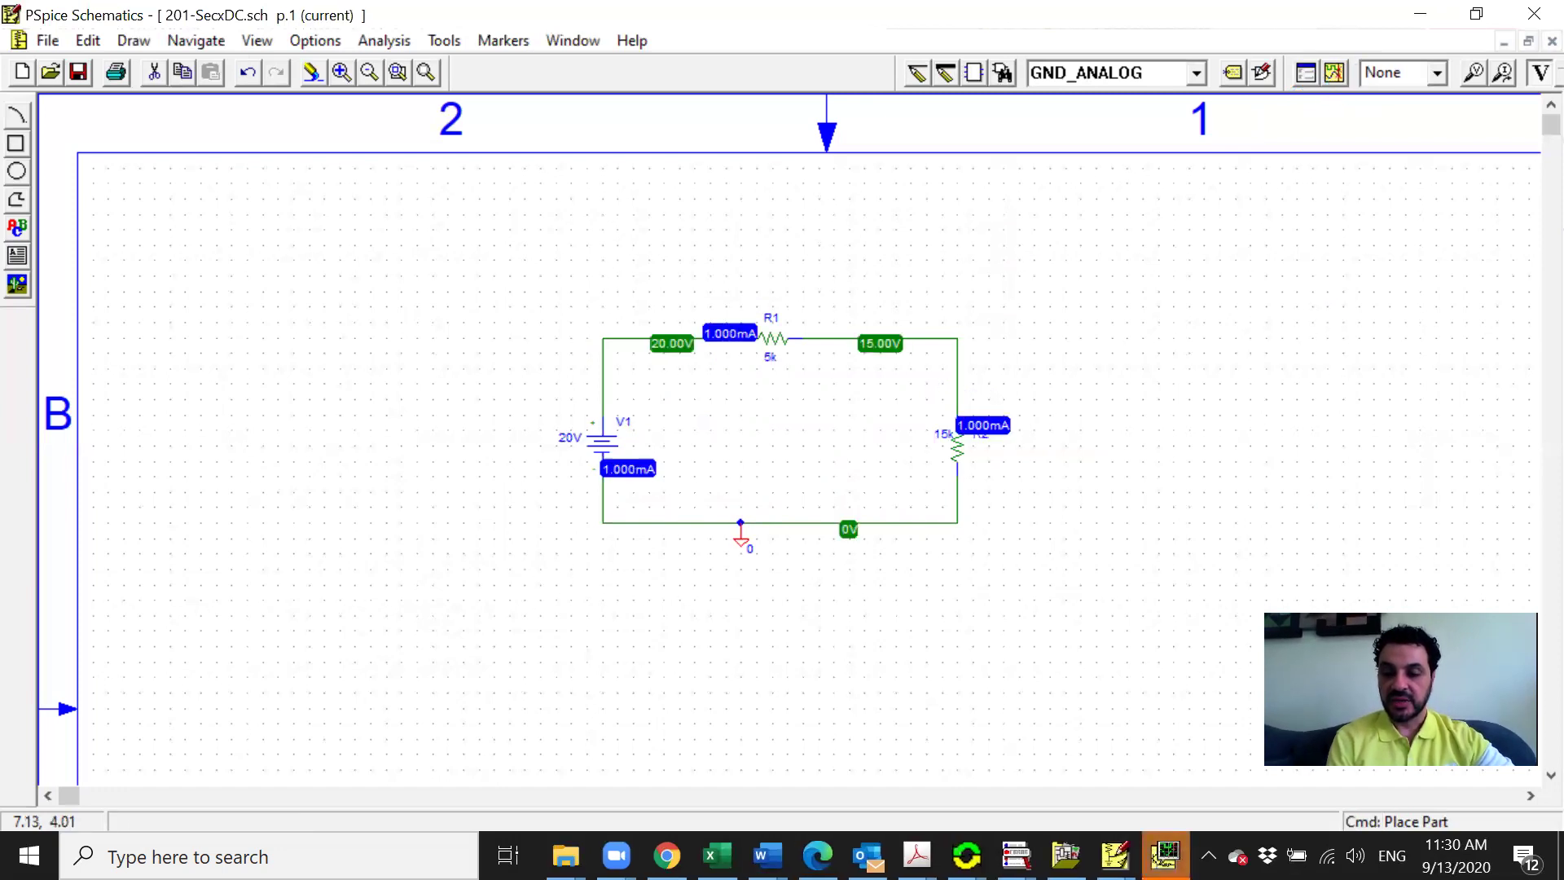
Step: Switch to the OrCAD PSpice A/D results for 201-SecxDC and open the Add Traces dialog
{"action": "mouse_move", "coordinate": [1165, 856]}
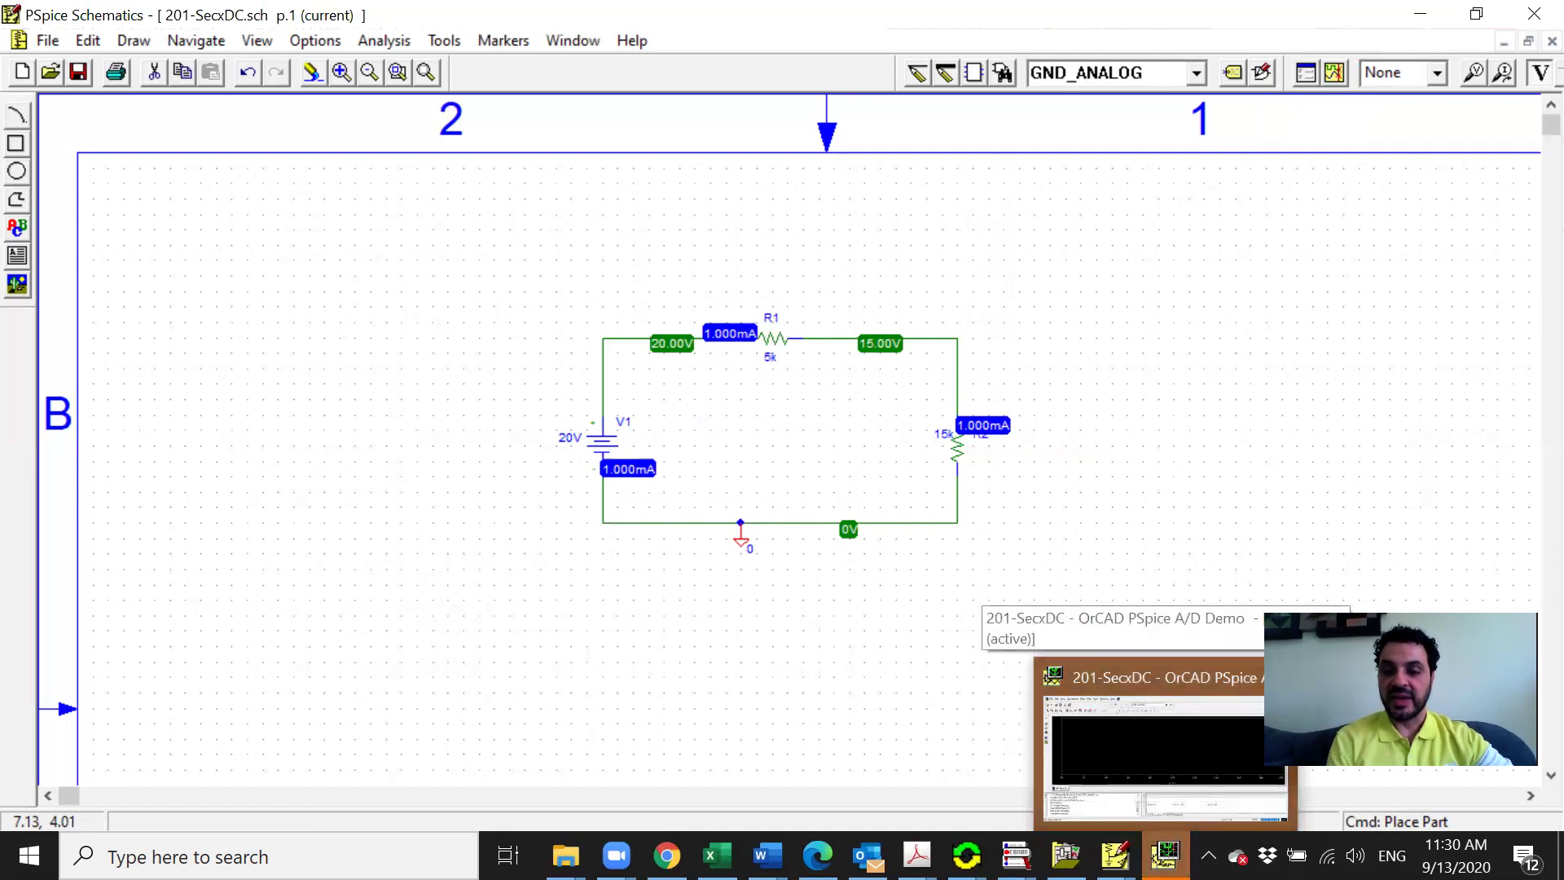
{"action": "left_click", "coordinate": [1157, 750]}
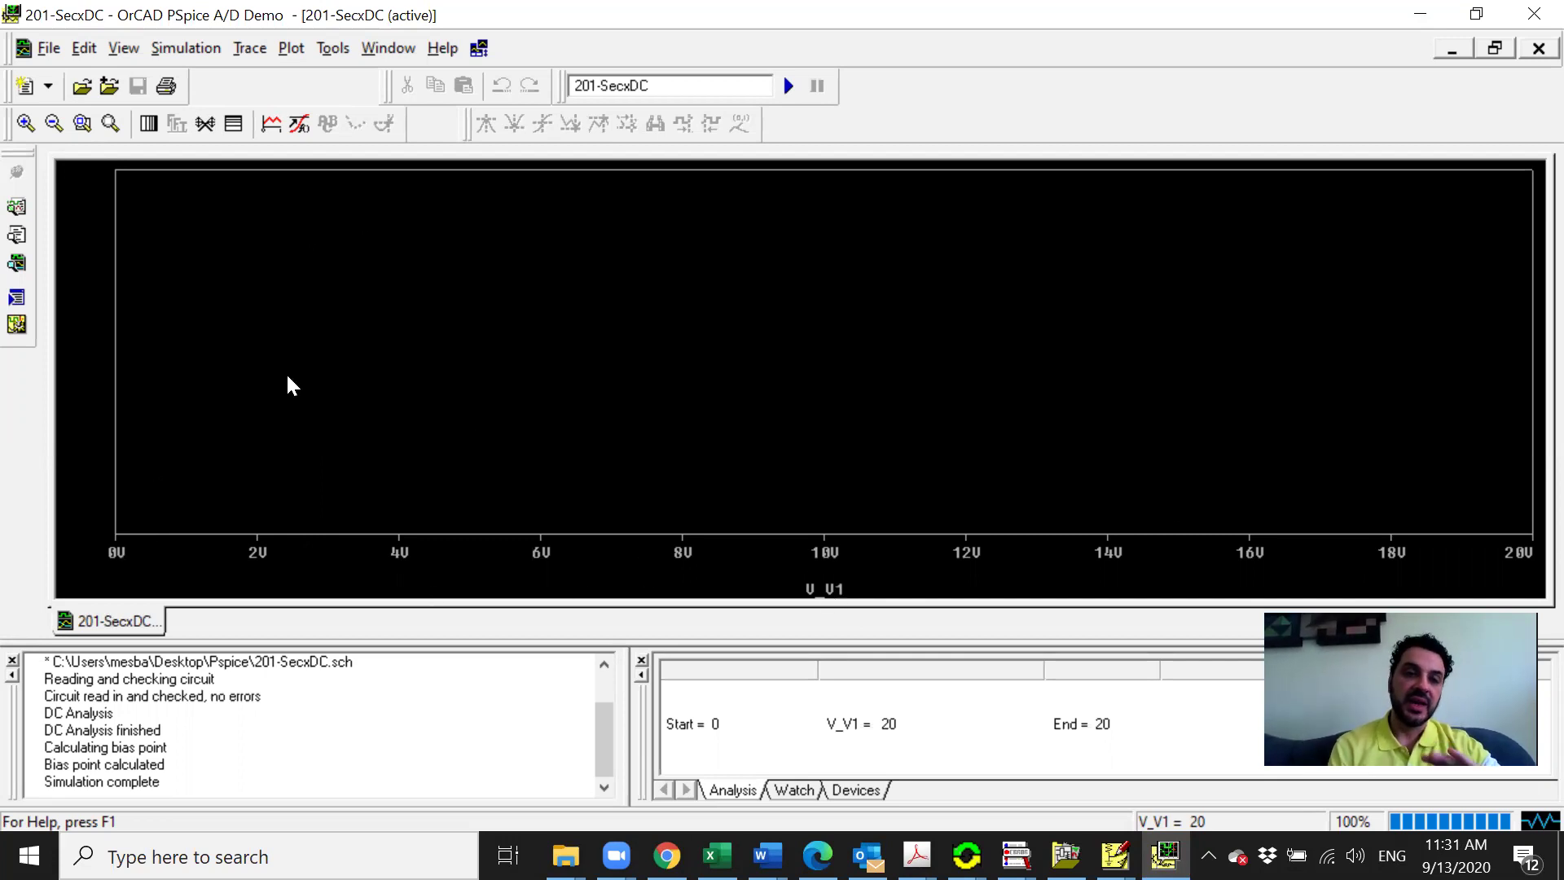
{"action": "left_click", "coordinate": [273, 138]}
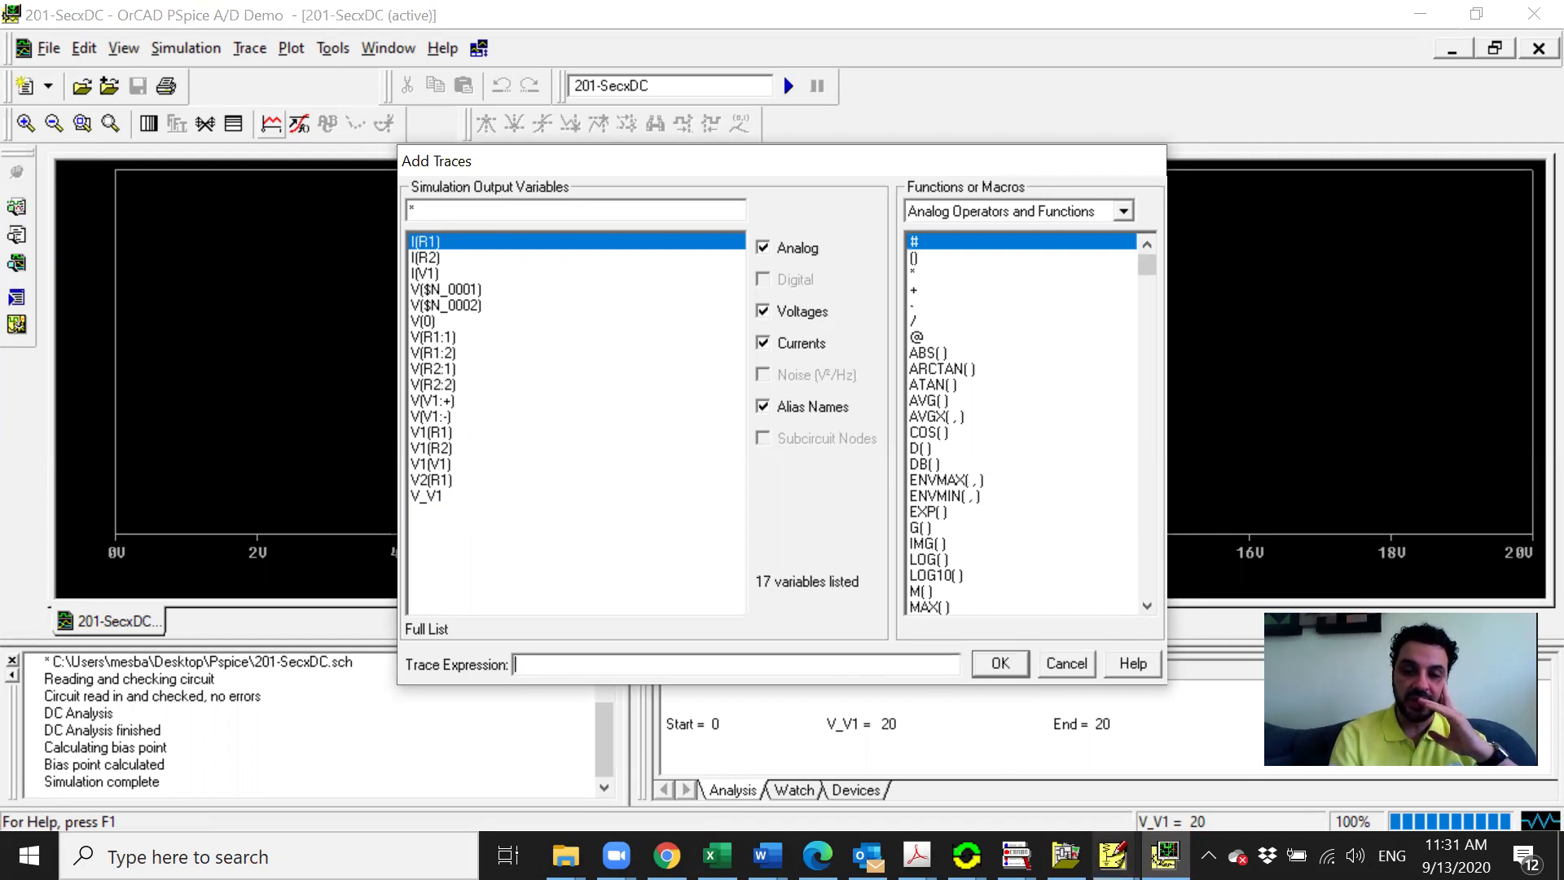
Step: Return to the 201-SecxDC circuit in PSpice Schematics, review the enabled analyses, and toggle the bias voltage display off and back on
{"action": "left_click", "coordinate": [1114, 856]}
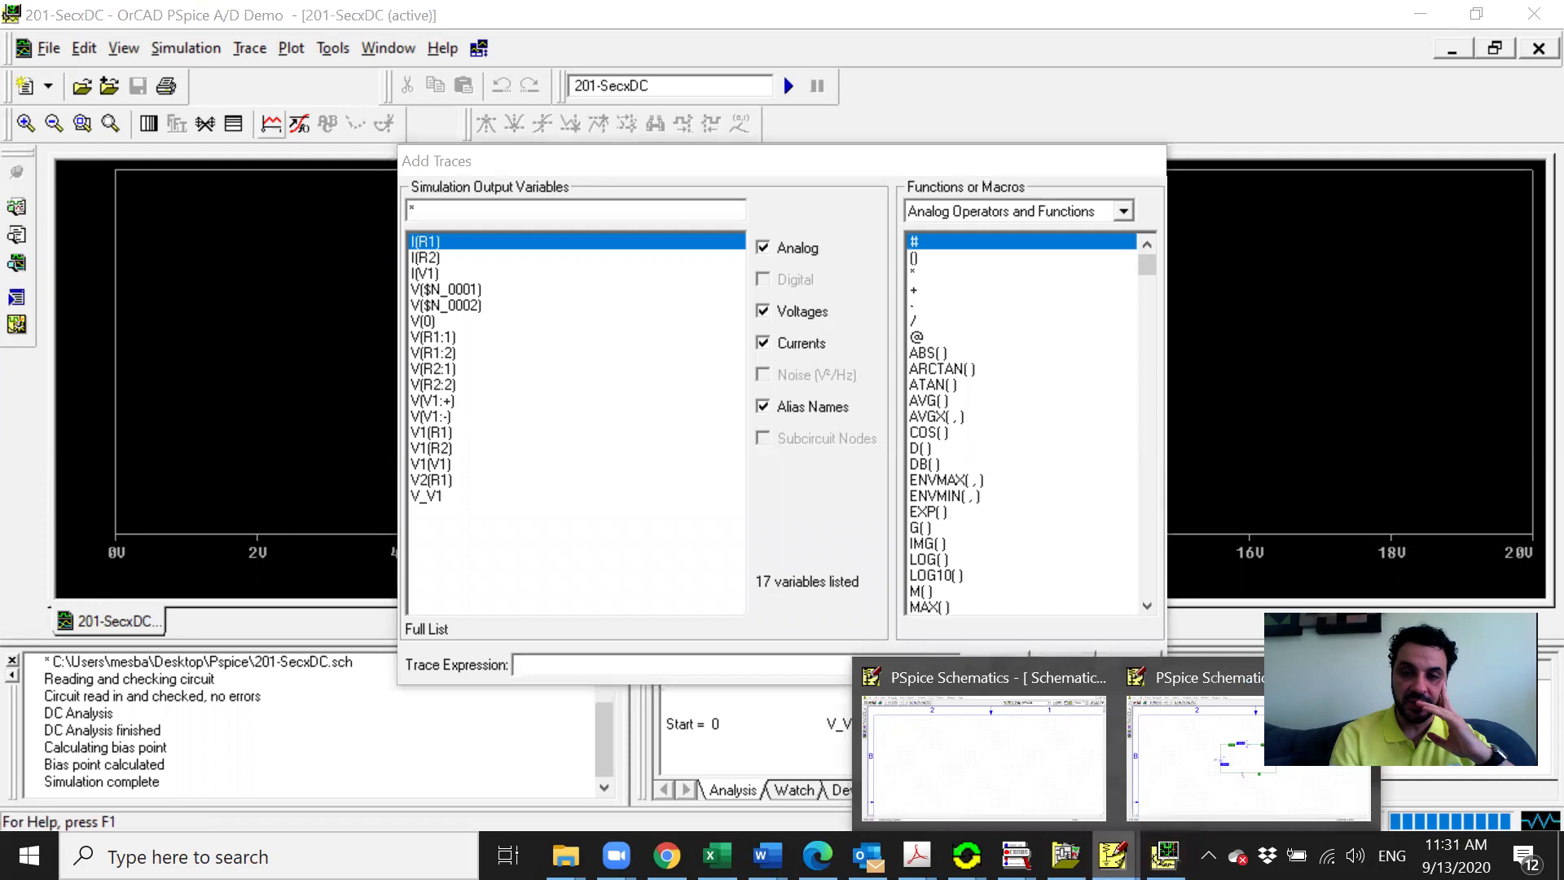
{"action": "left_click", "coordinate": [1186, 819]}
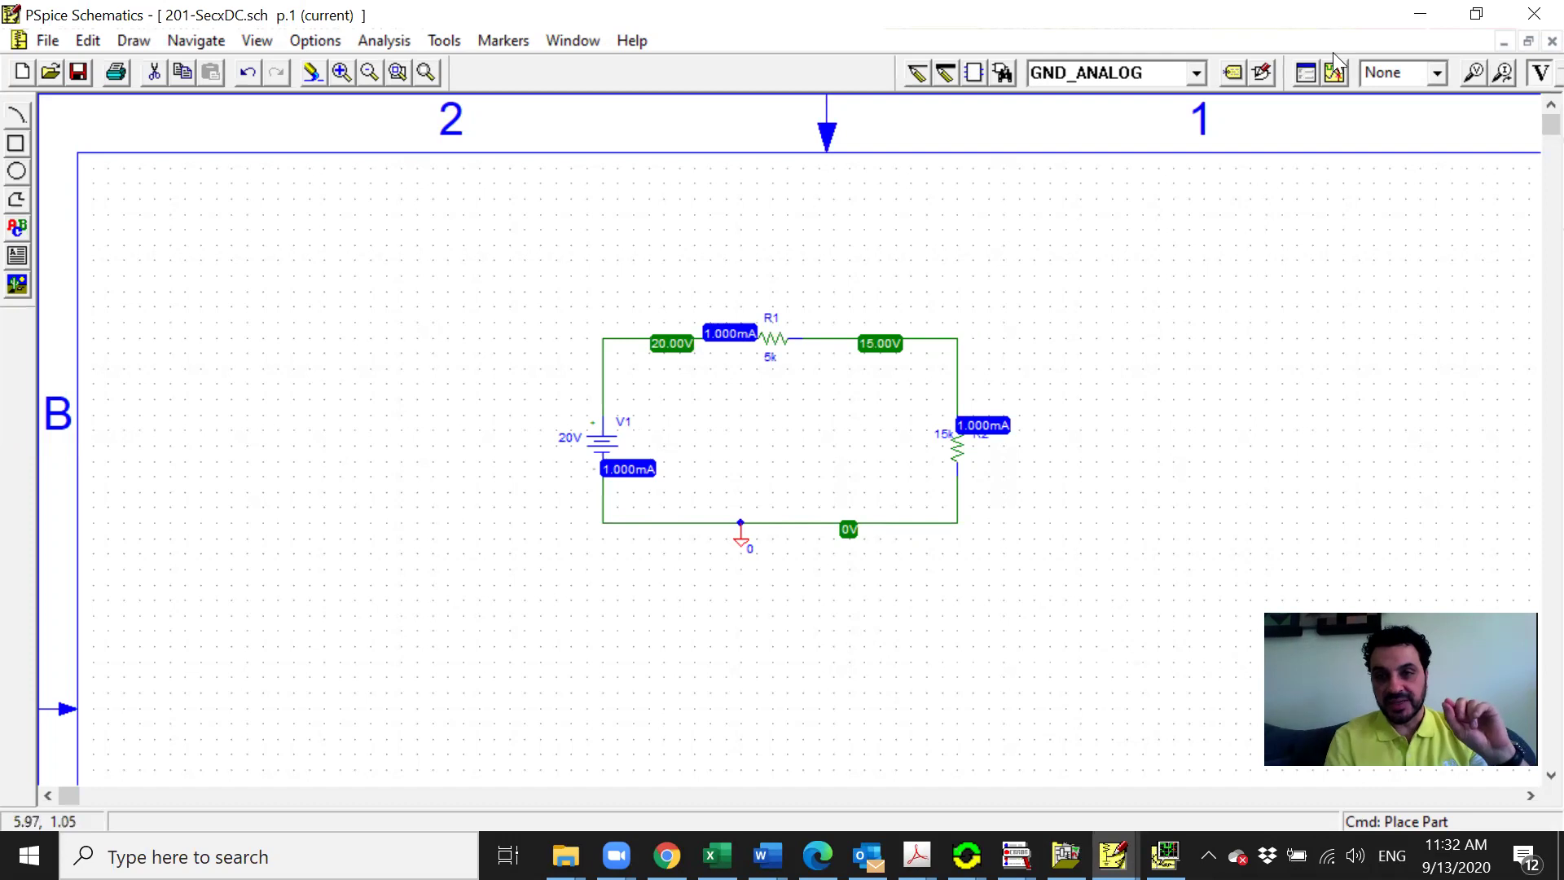
{"action": "left_click", "coordinate": [1306, 72]}
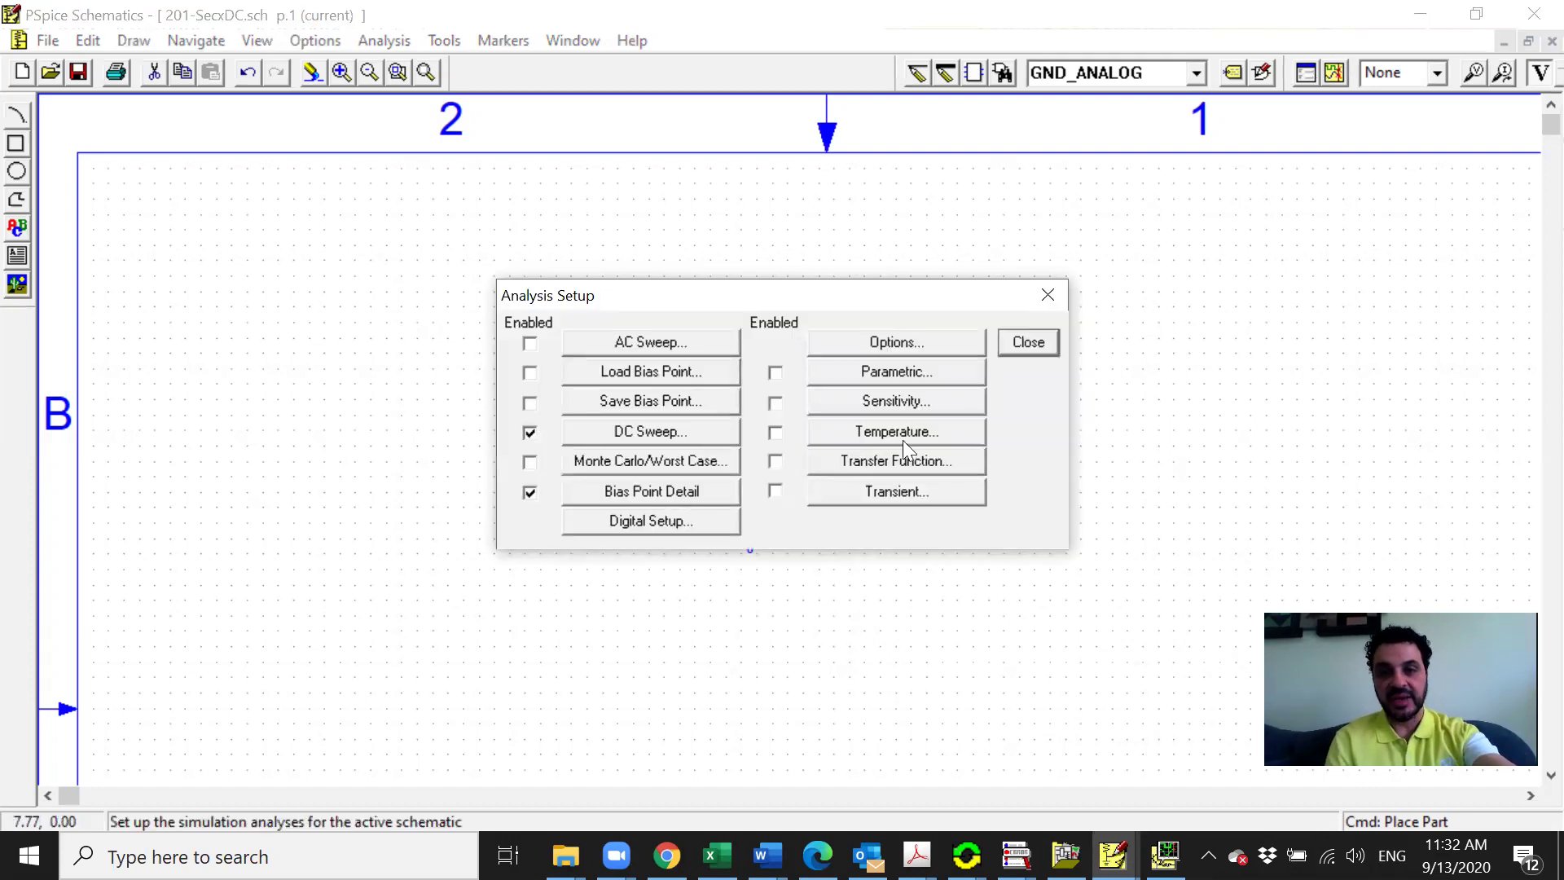
{"action": "left_click", "coordinate": [1047, 296]}
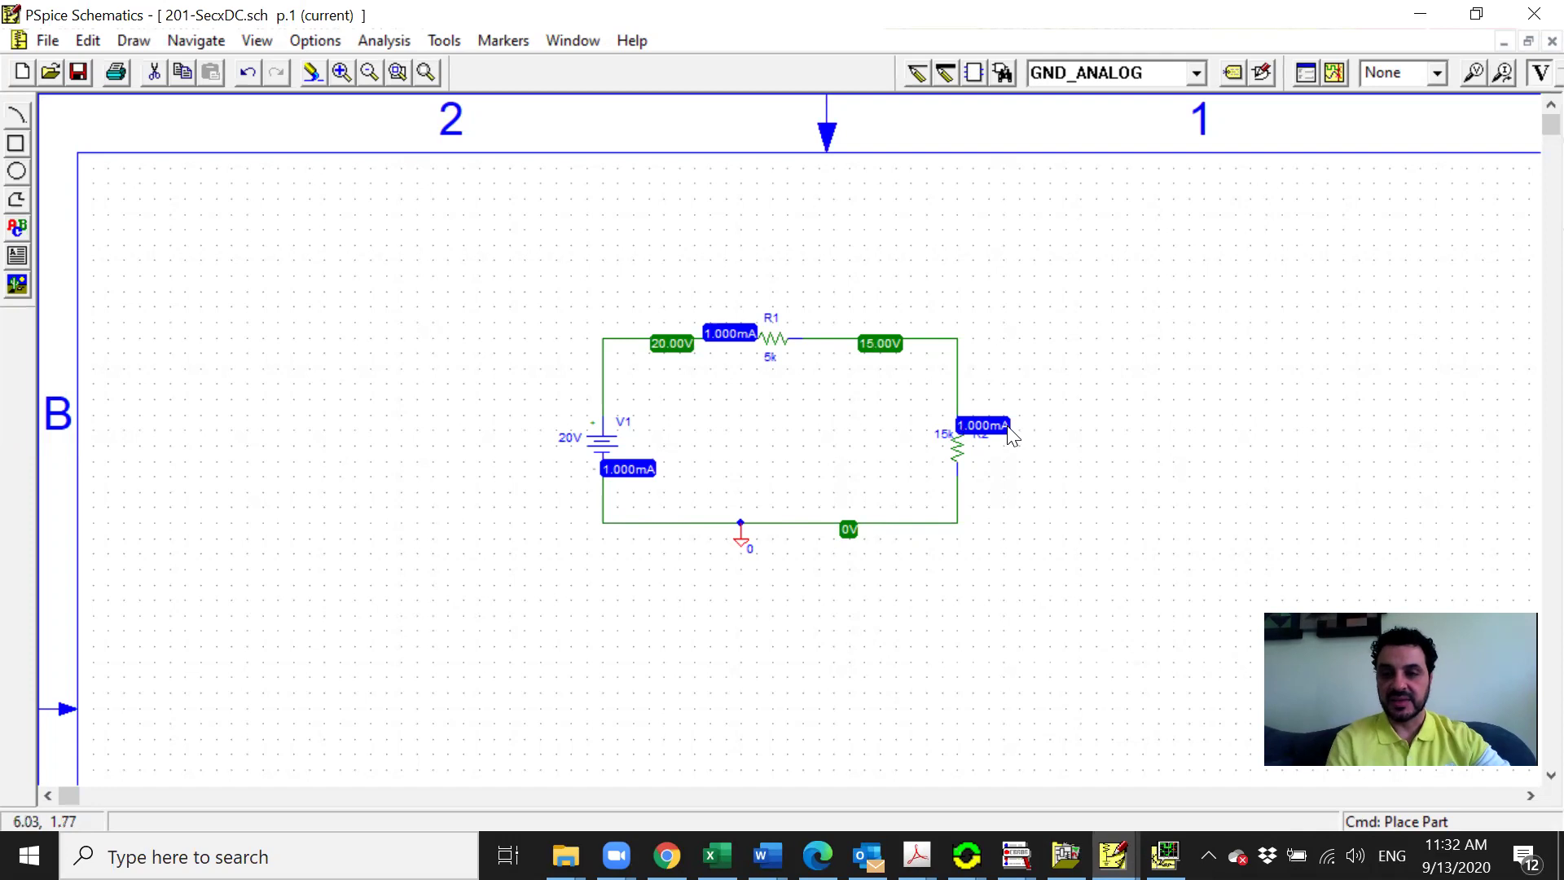
{"action": "left_click", "coordinate": [1533, 81]}
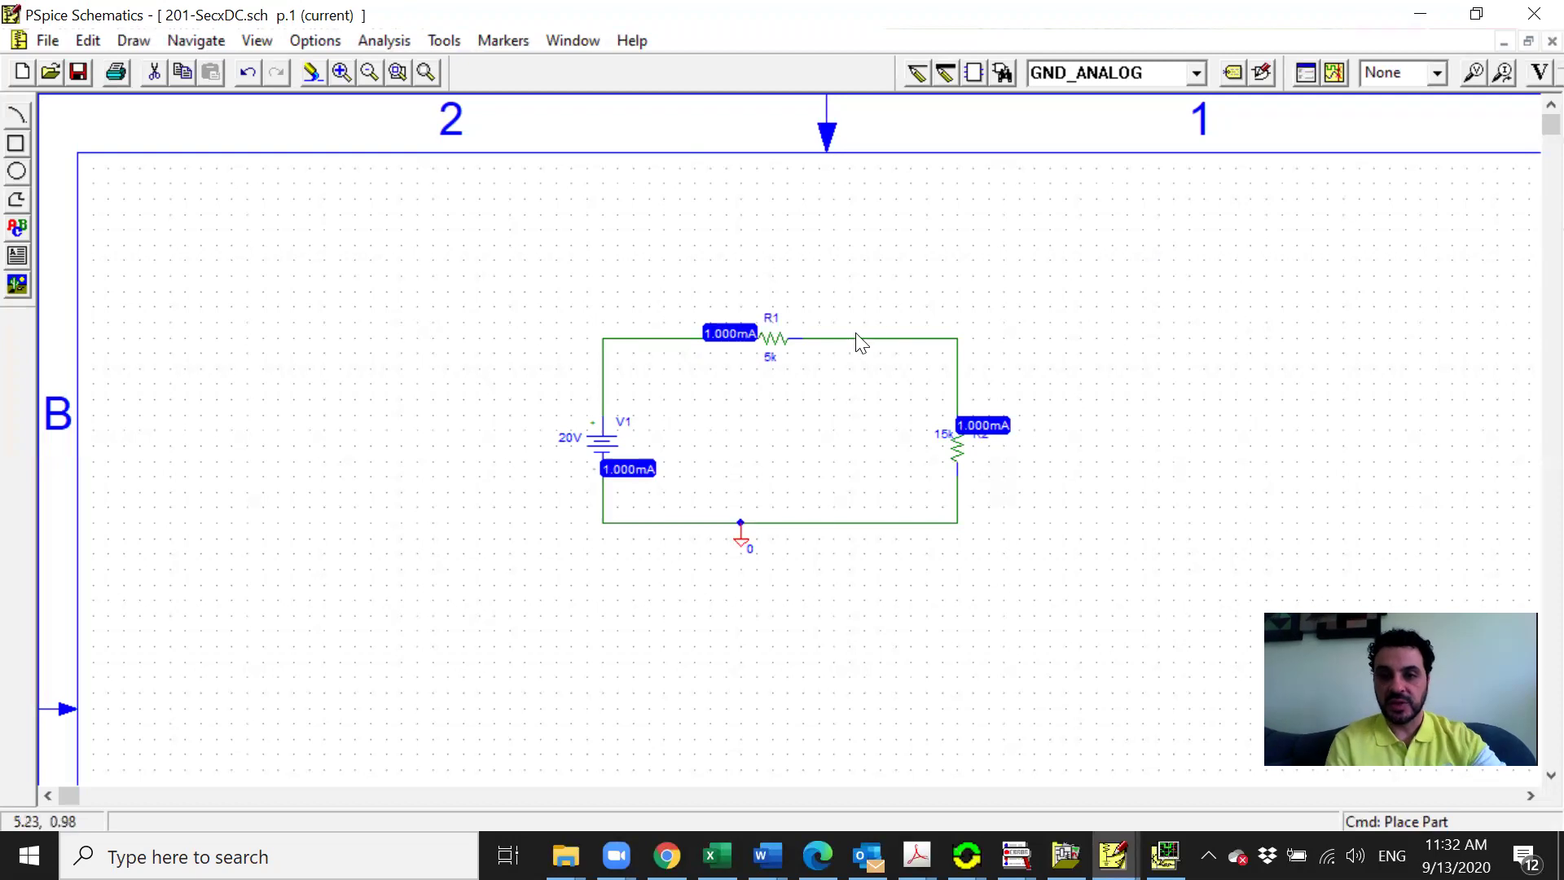
{"action": "left_click", "coordinate": [1531, 78]}
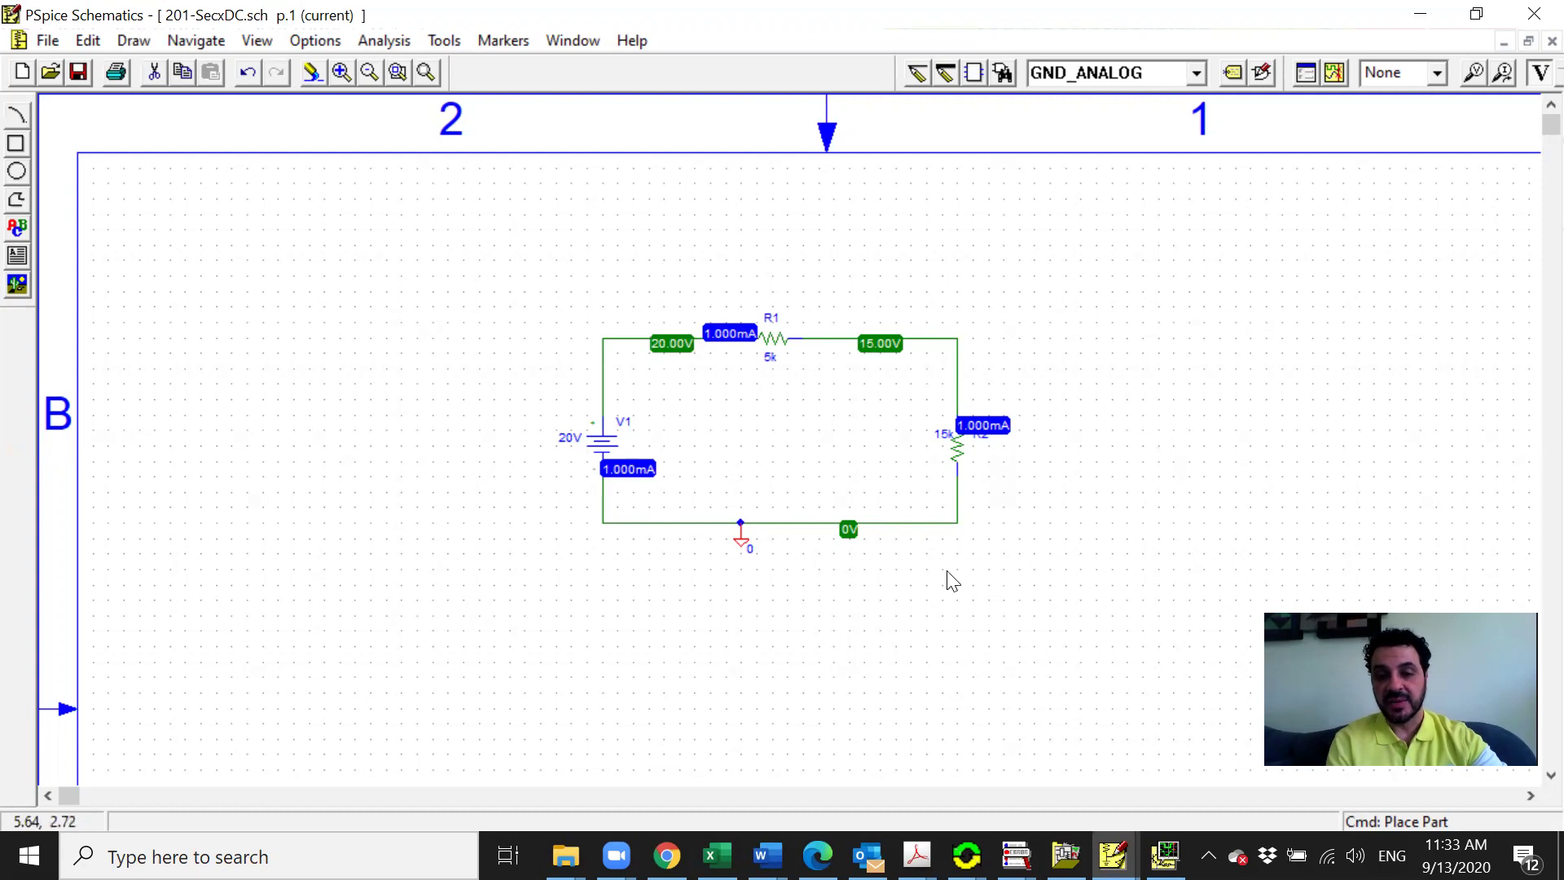
Step: Switch to OrCAD PSpice A/D and plot the V(R2:1) trace against the V1 sweep
{"action": "left_click", "coordinate": [1165, 855]}
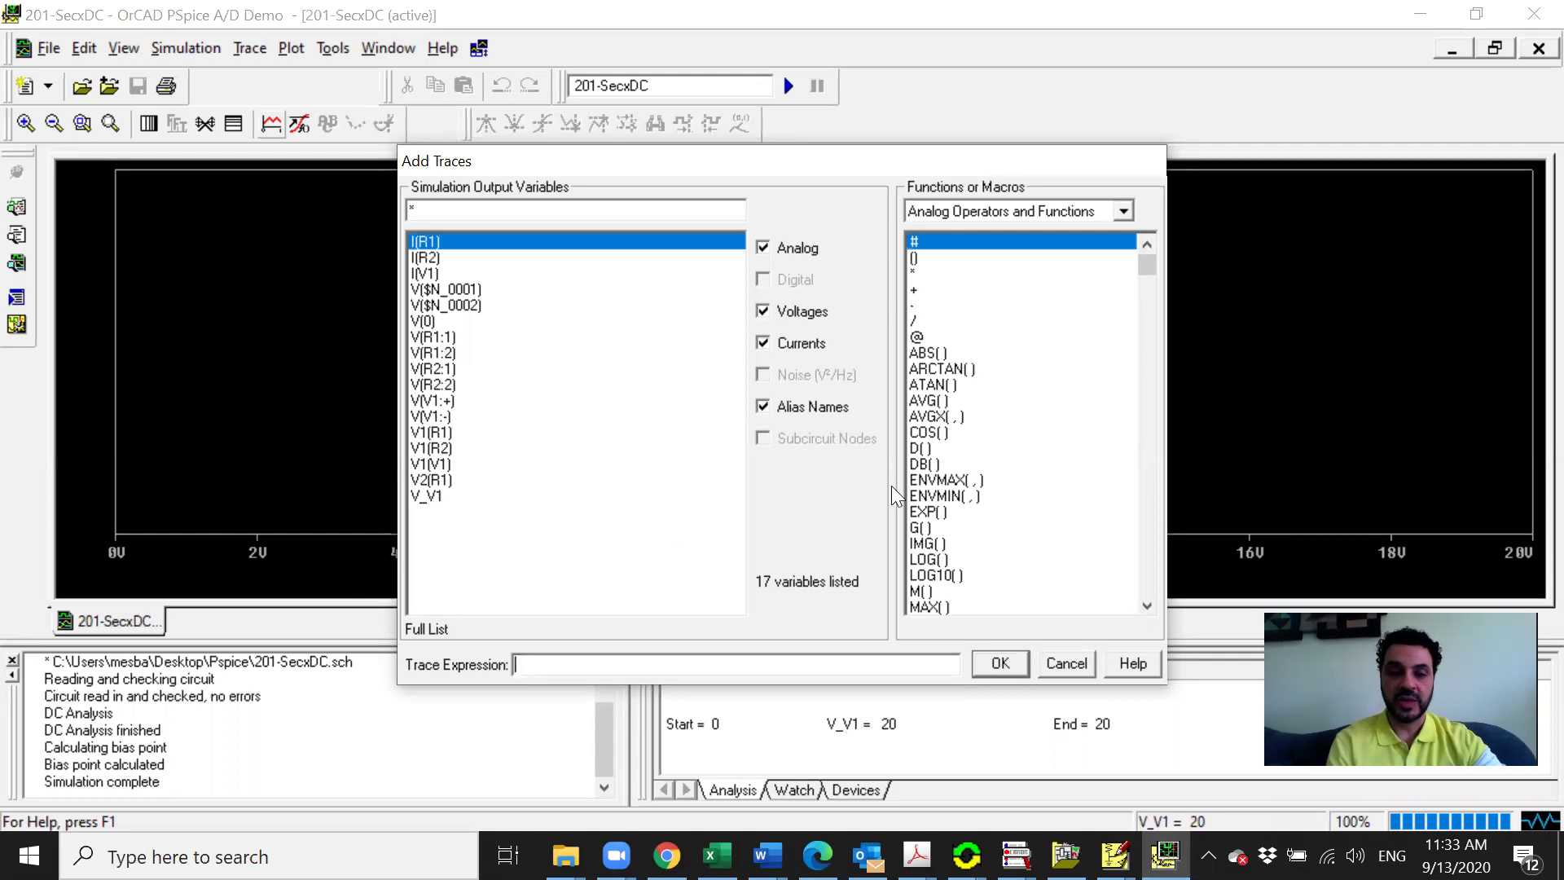
{"action": "left_click", "coordinate": [448, 373]}
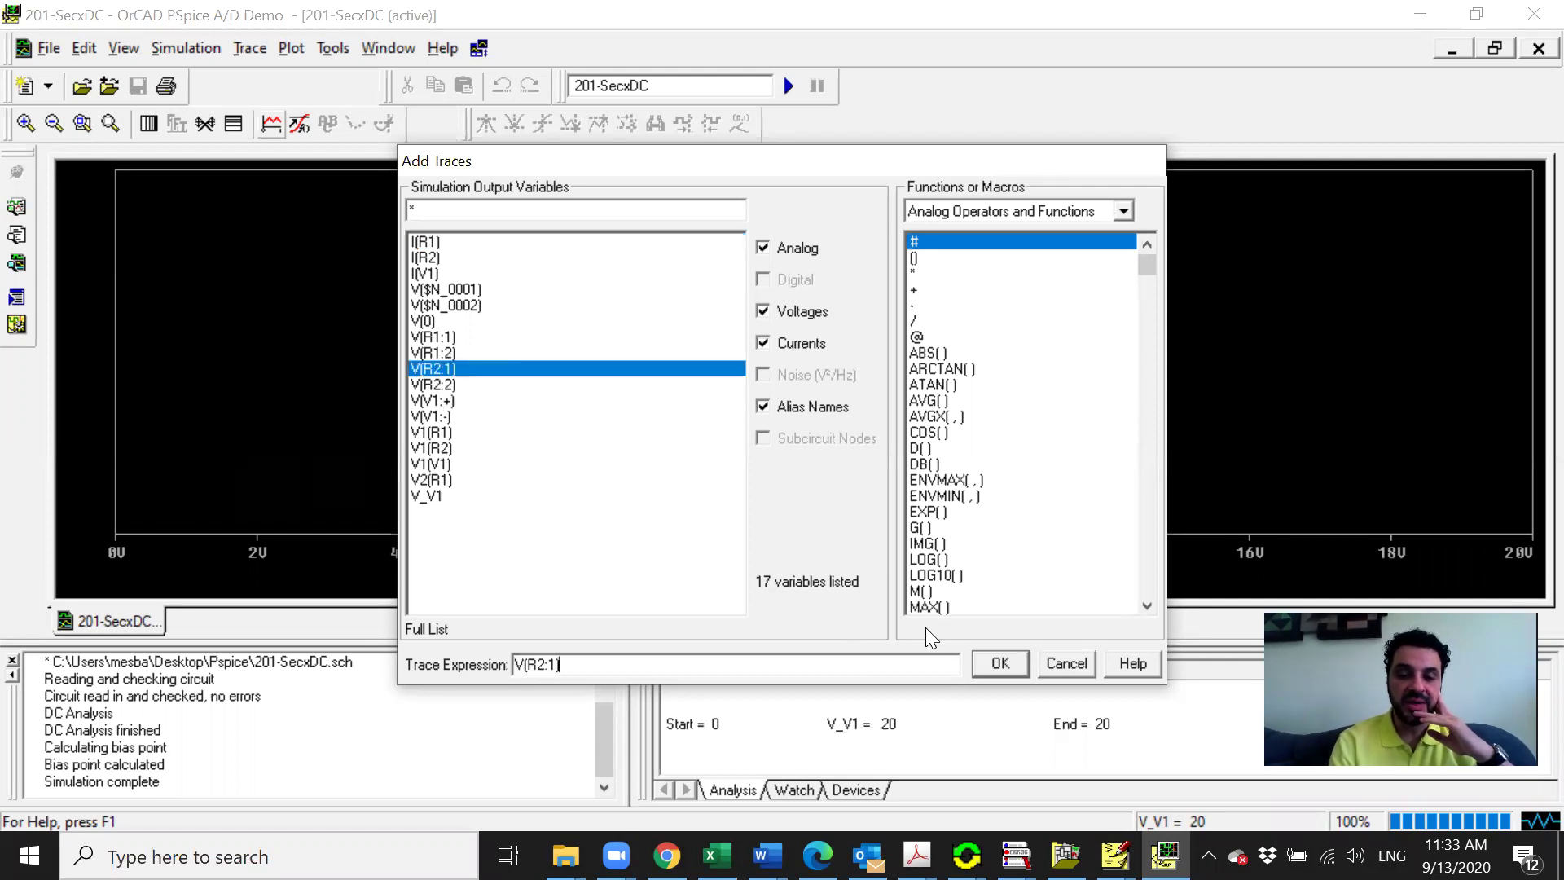
{"action": "left_click", "coordinate": [999, 665]}
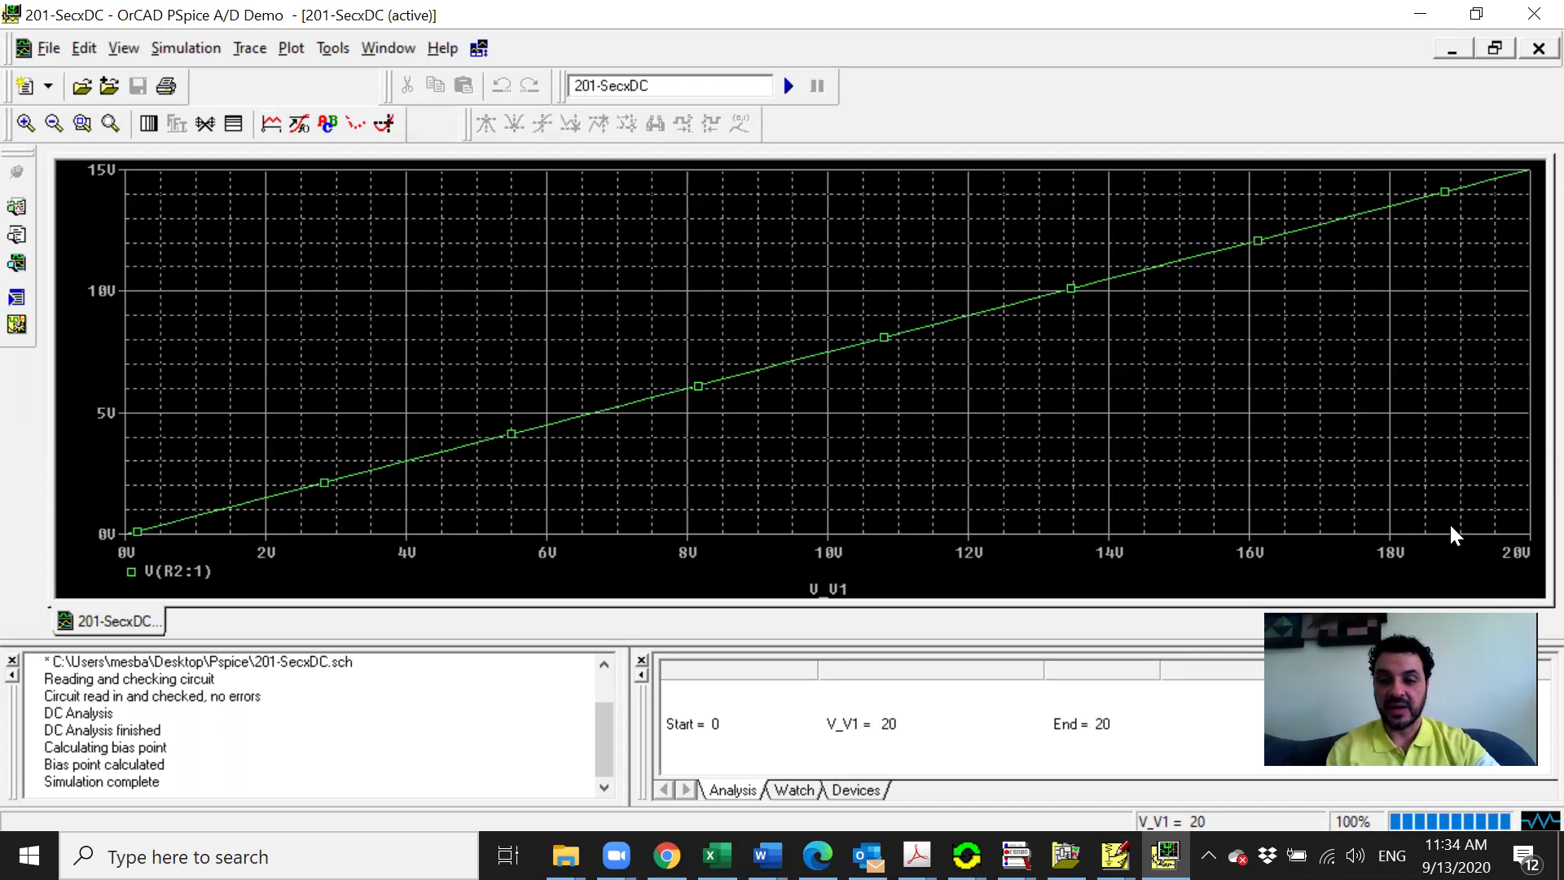
Step: Check the bias voltages and currents on the circuit in PSpice Schematics and return to the OrCAD PSpice A/D plot
{"action": "mouse_move", "coordinate": [1114, 855]}
{"action": "left_click", "coordinate": [1178, 758]}
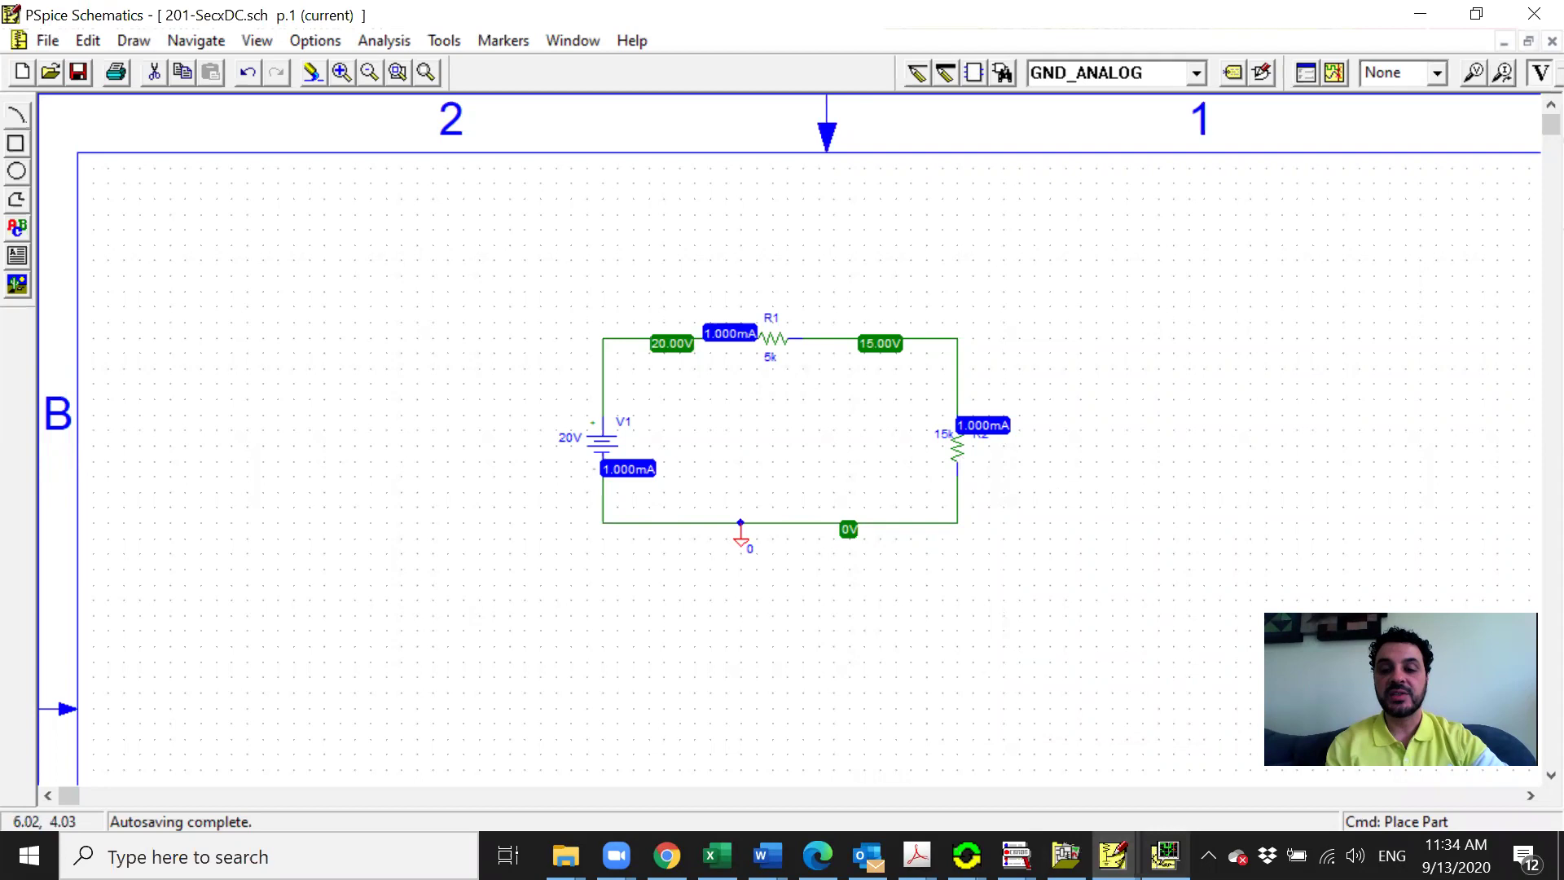
{"action": "left_click", "coordinate": [1165, 855]}
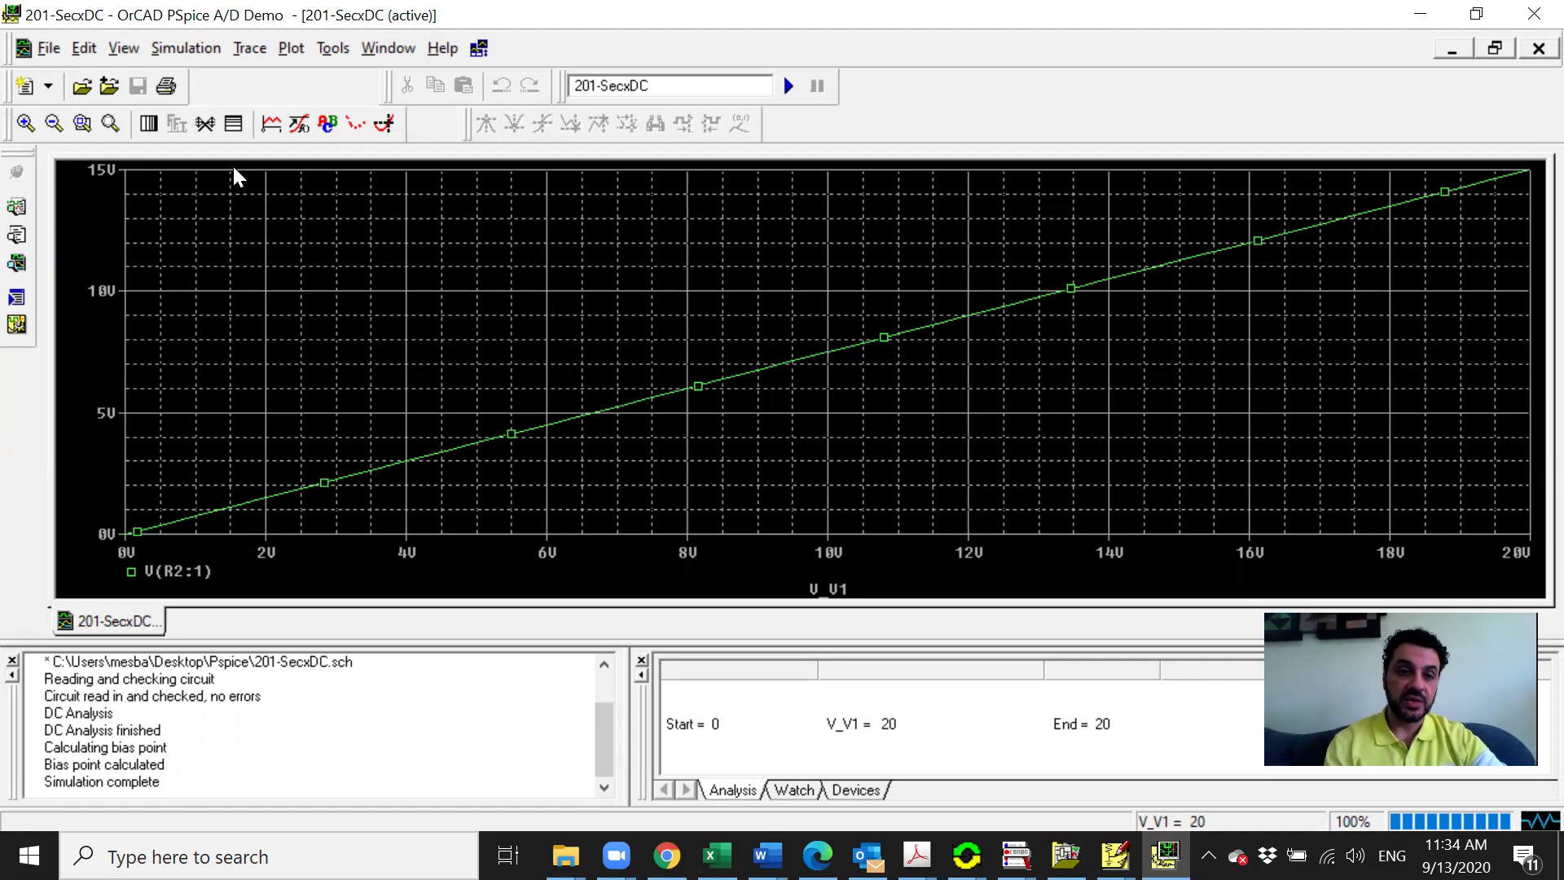
Step: Add a second Y axis to the V(R2:1) plot
{"action": "left_click", "coordinate": [264, 132]}
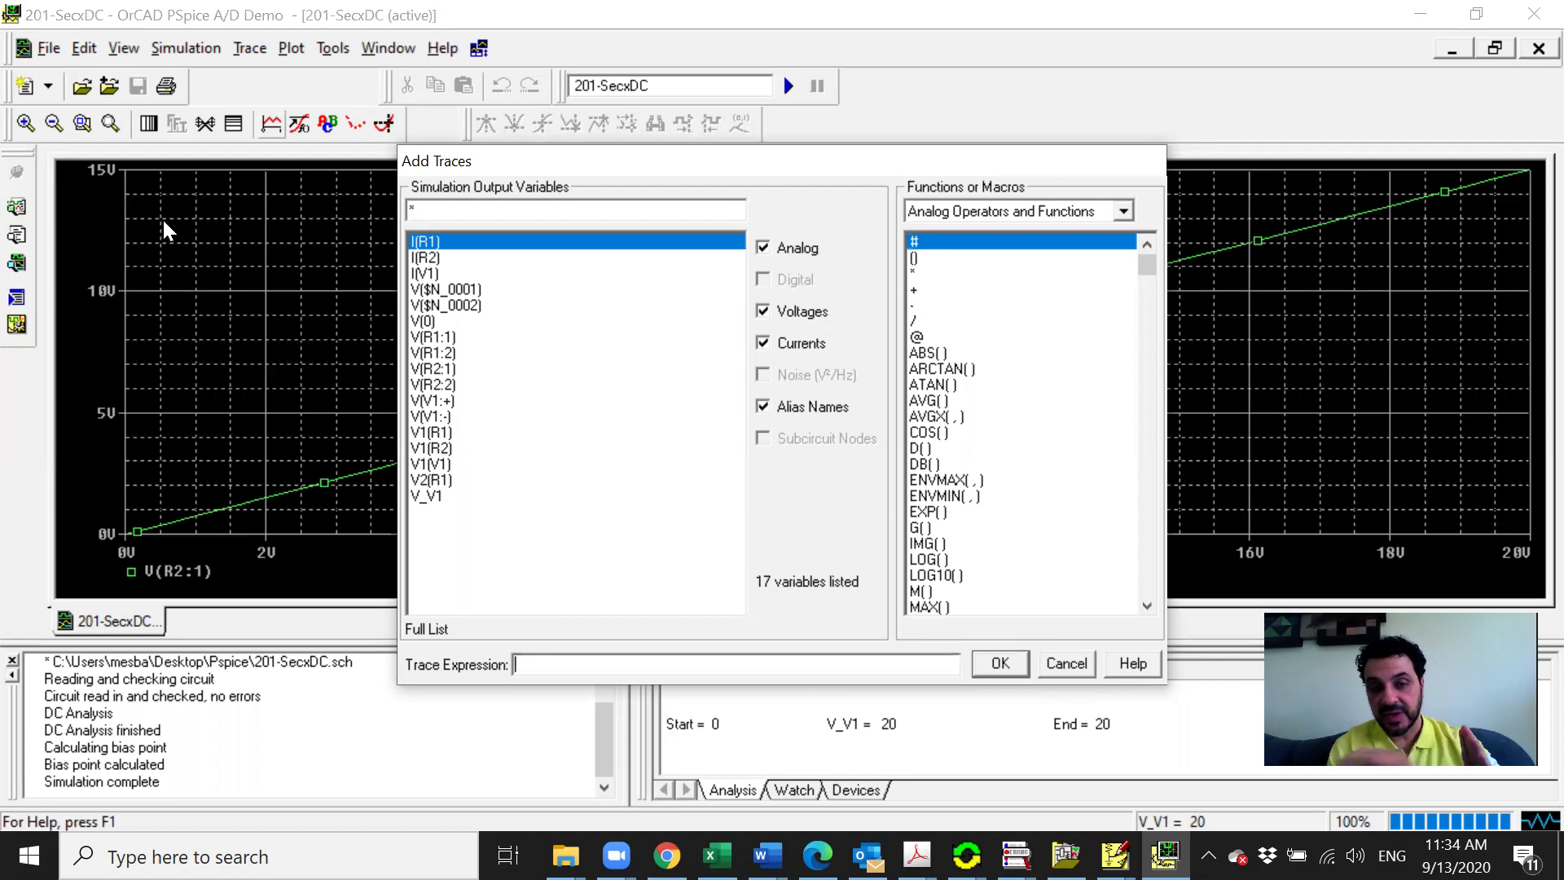
{"action": "left_click", "coordinate": [1079, 679]}
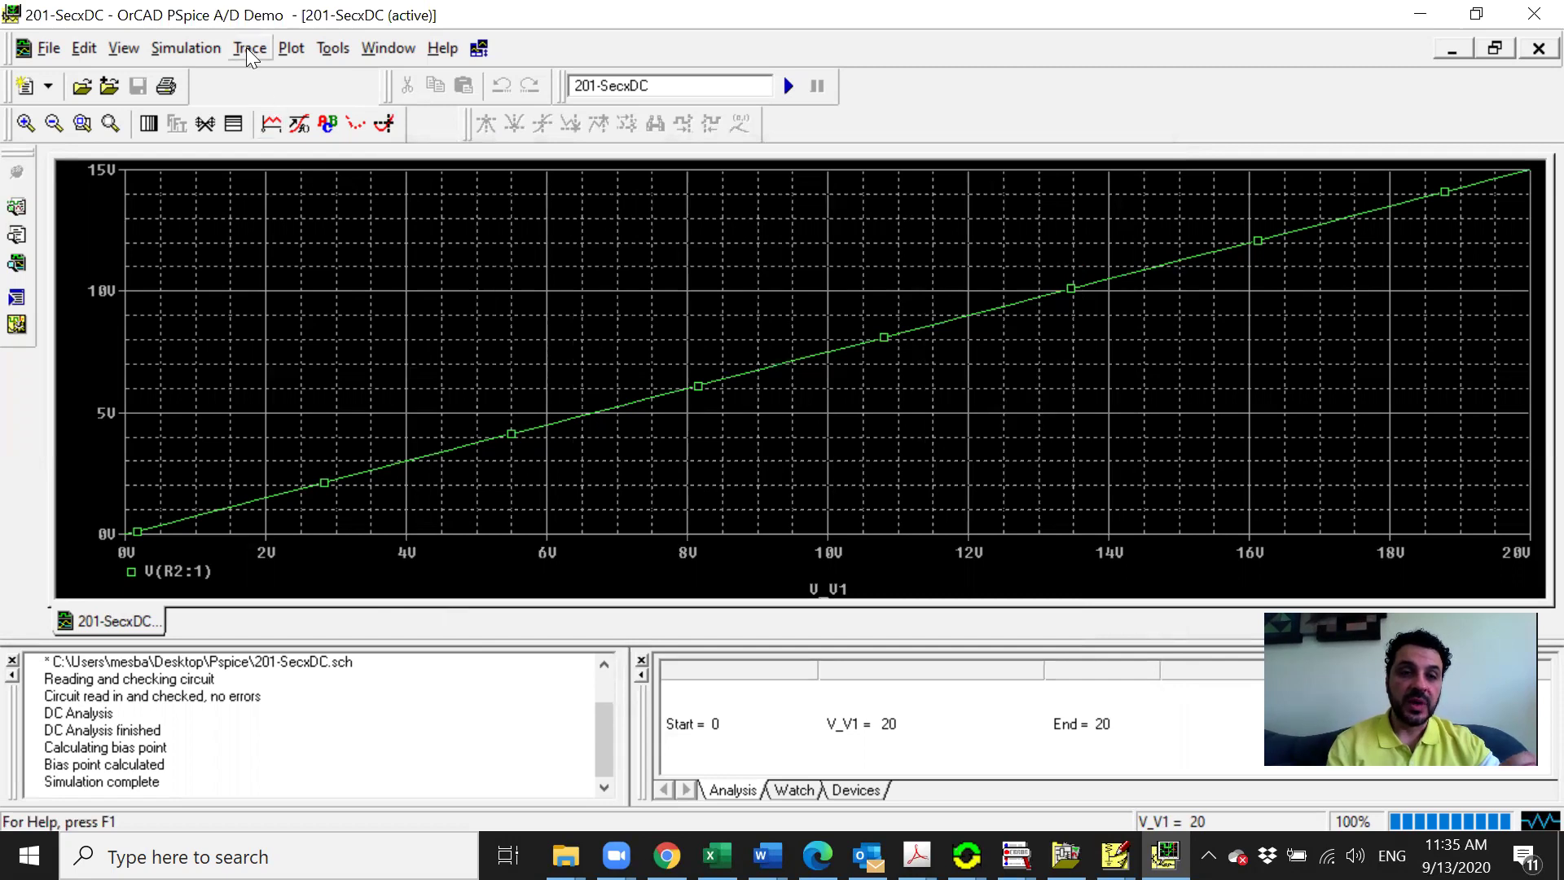
{"action": "left_click", "coordinate": [294, 53]}
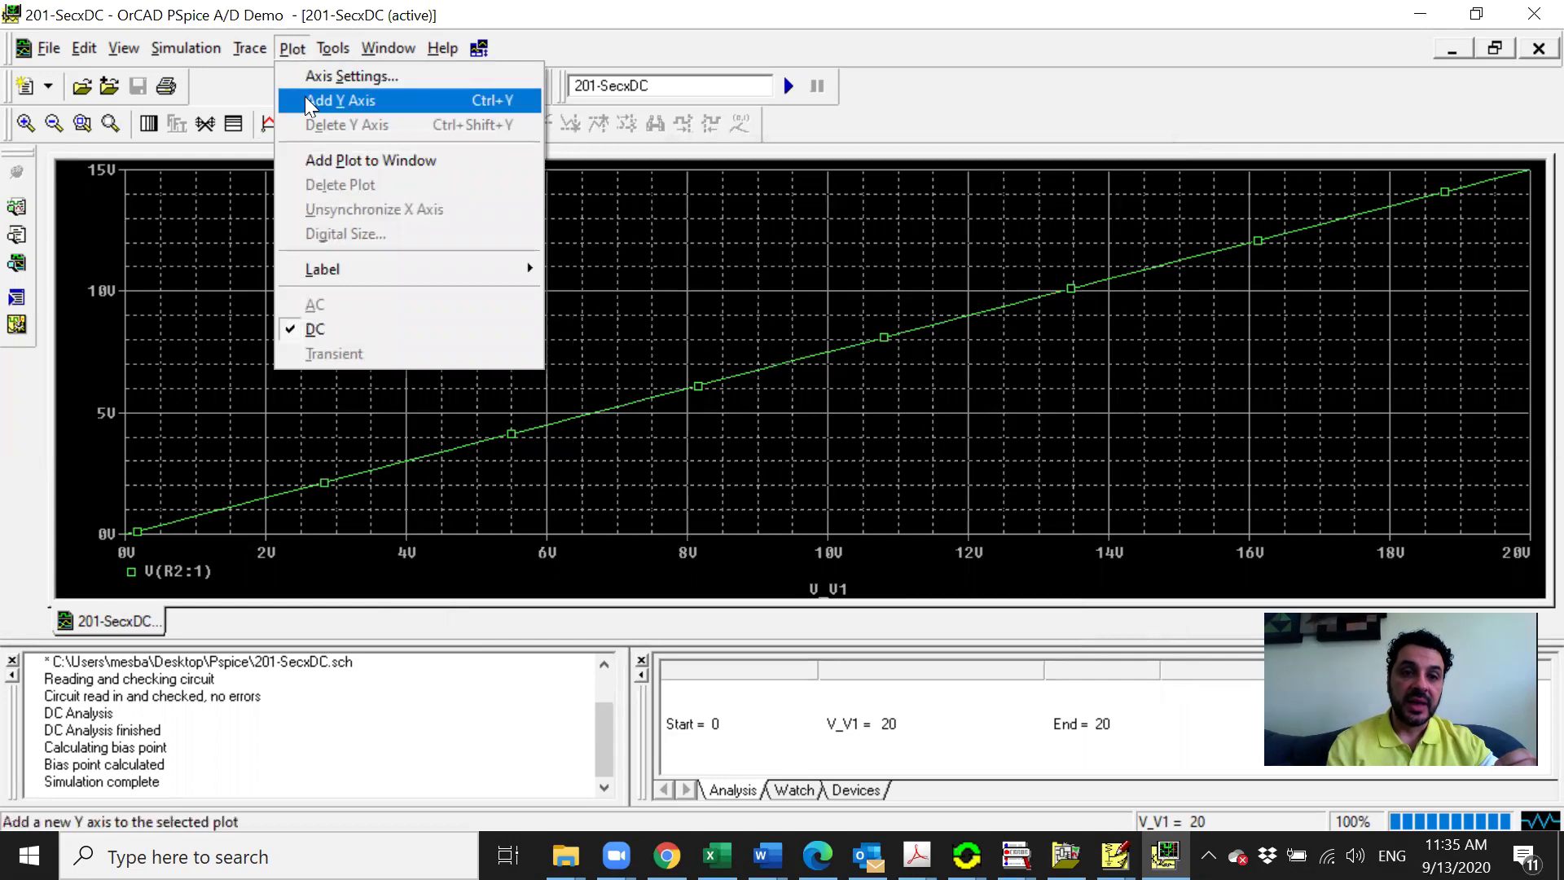
{"action": "left_click", "coordinate": [376, 106]}
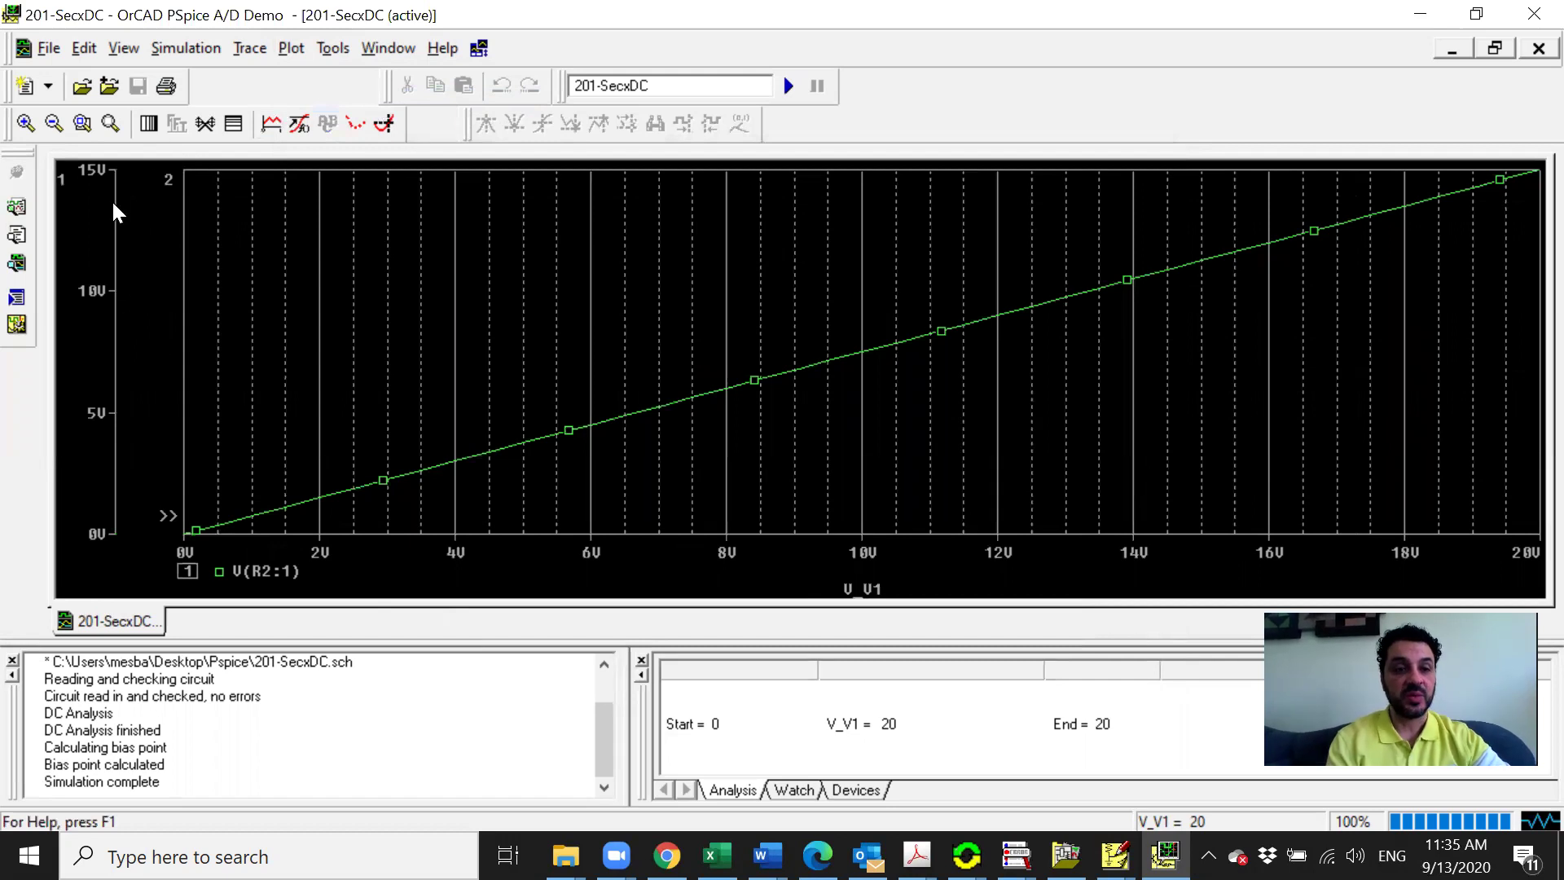
Step: Plot the I(R1) current trace on the second Y axis and delete that trace again
{"action": "left_click", "coordinate": [271, 127]}
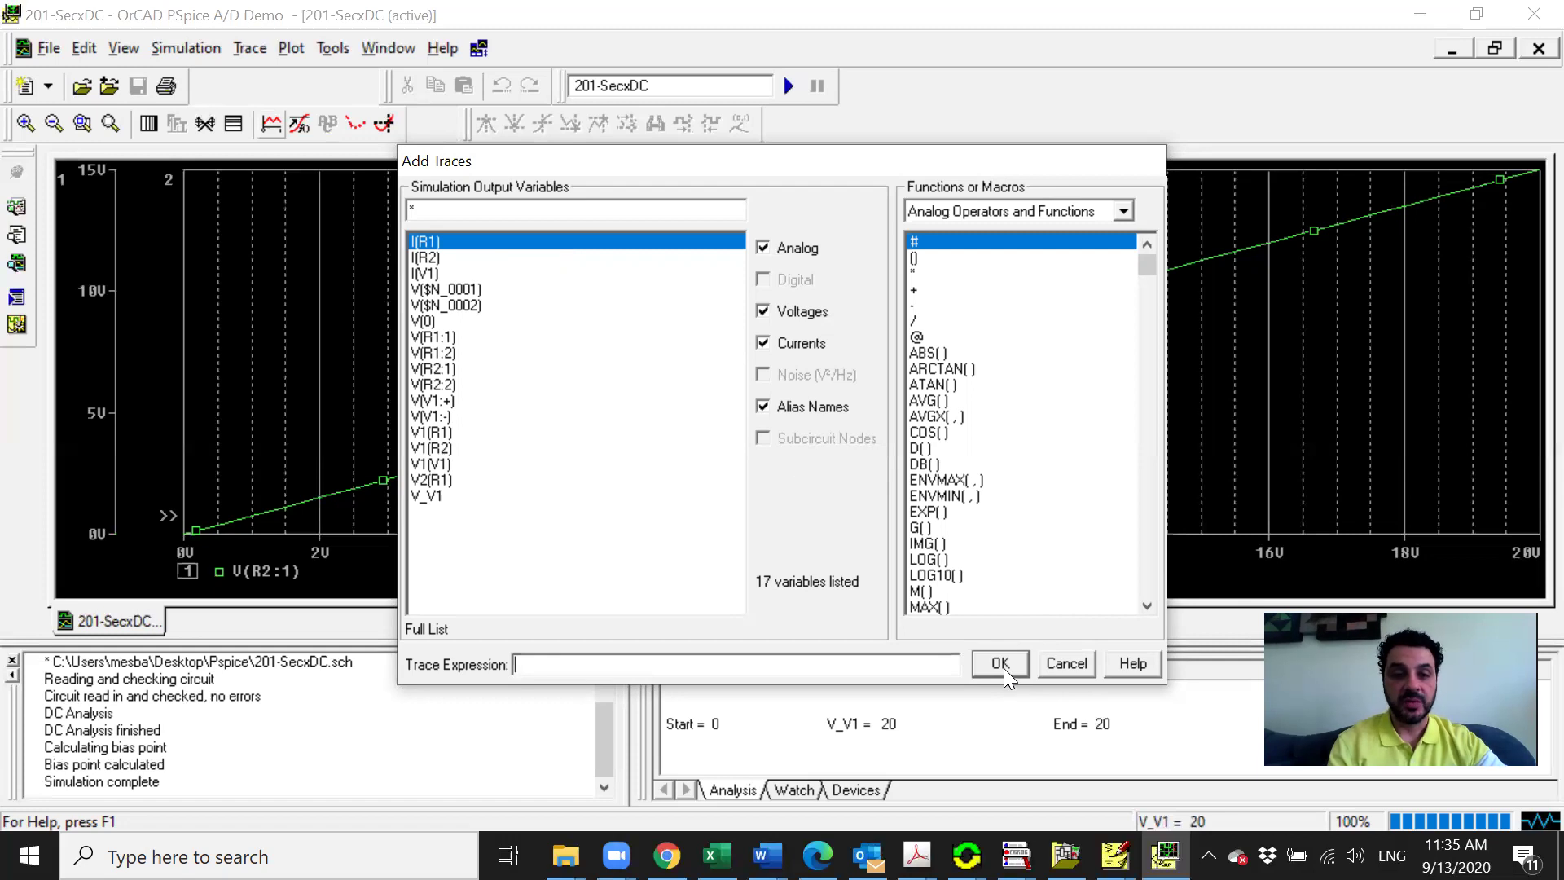
{"action": "left_click", "coordinate": [445, 243]}
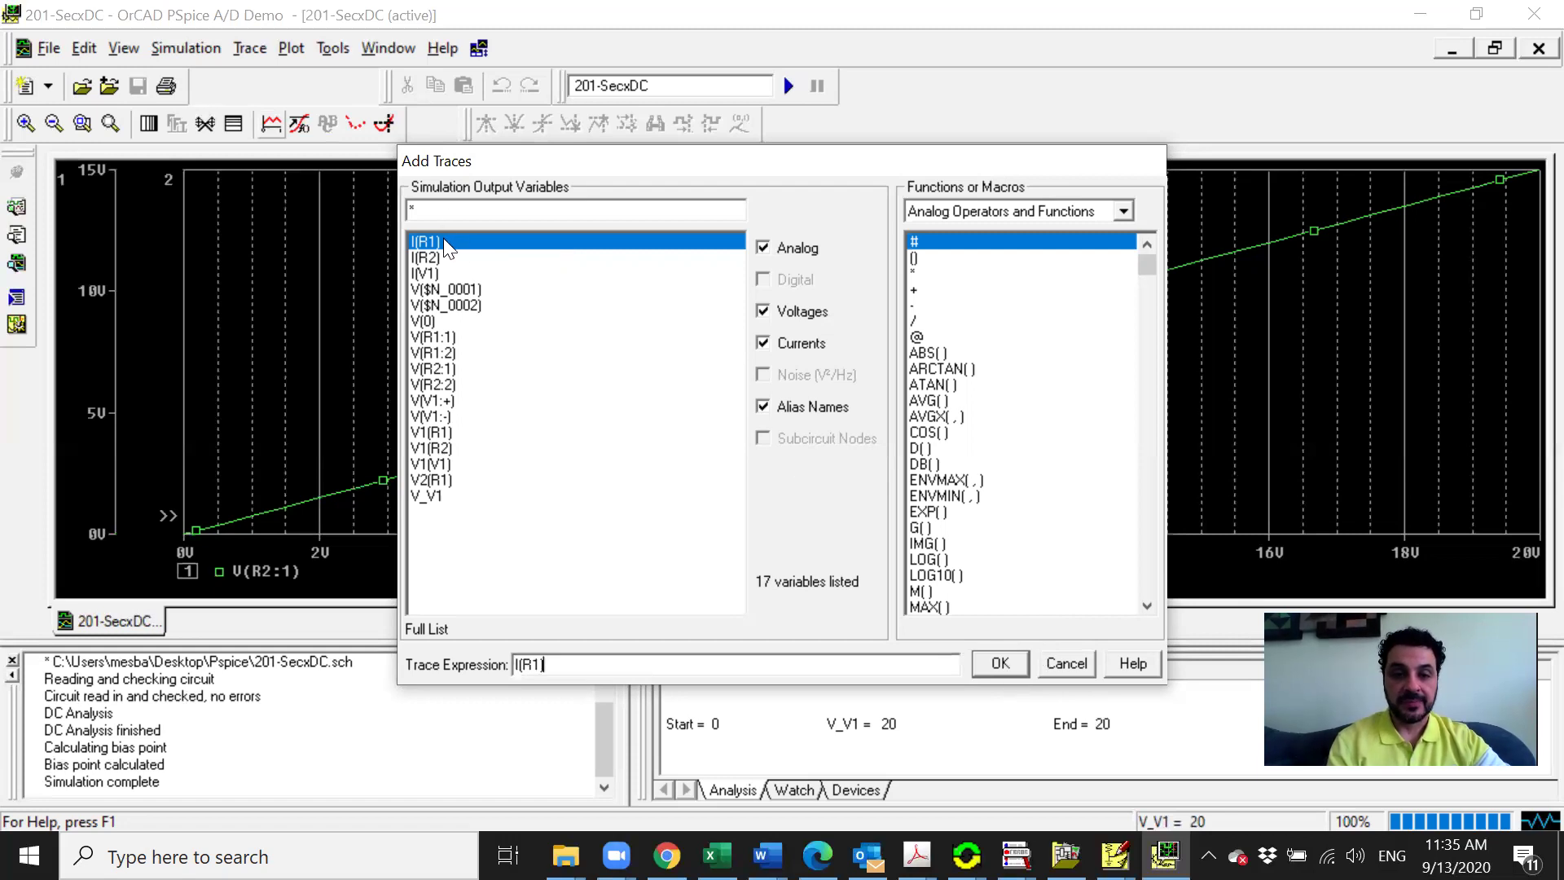
{"action": "left_click", "coordinate": [1000, 663]}
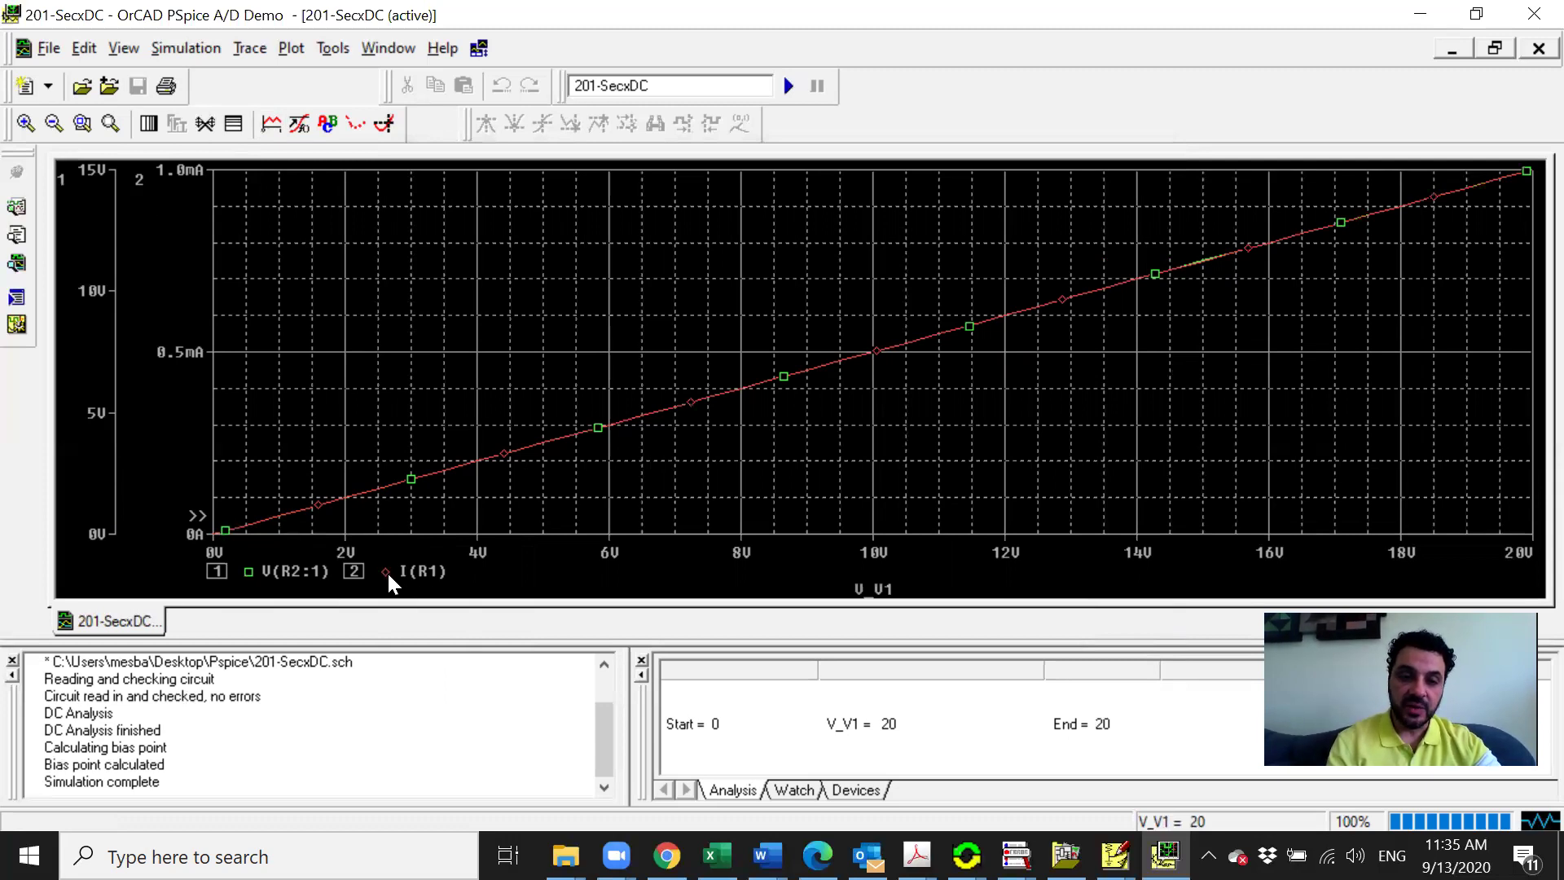
{"action": "left_click", "coordinate": [424, 572]}
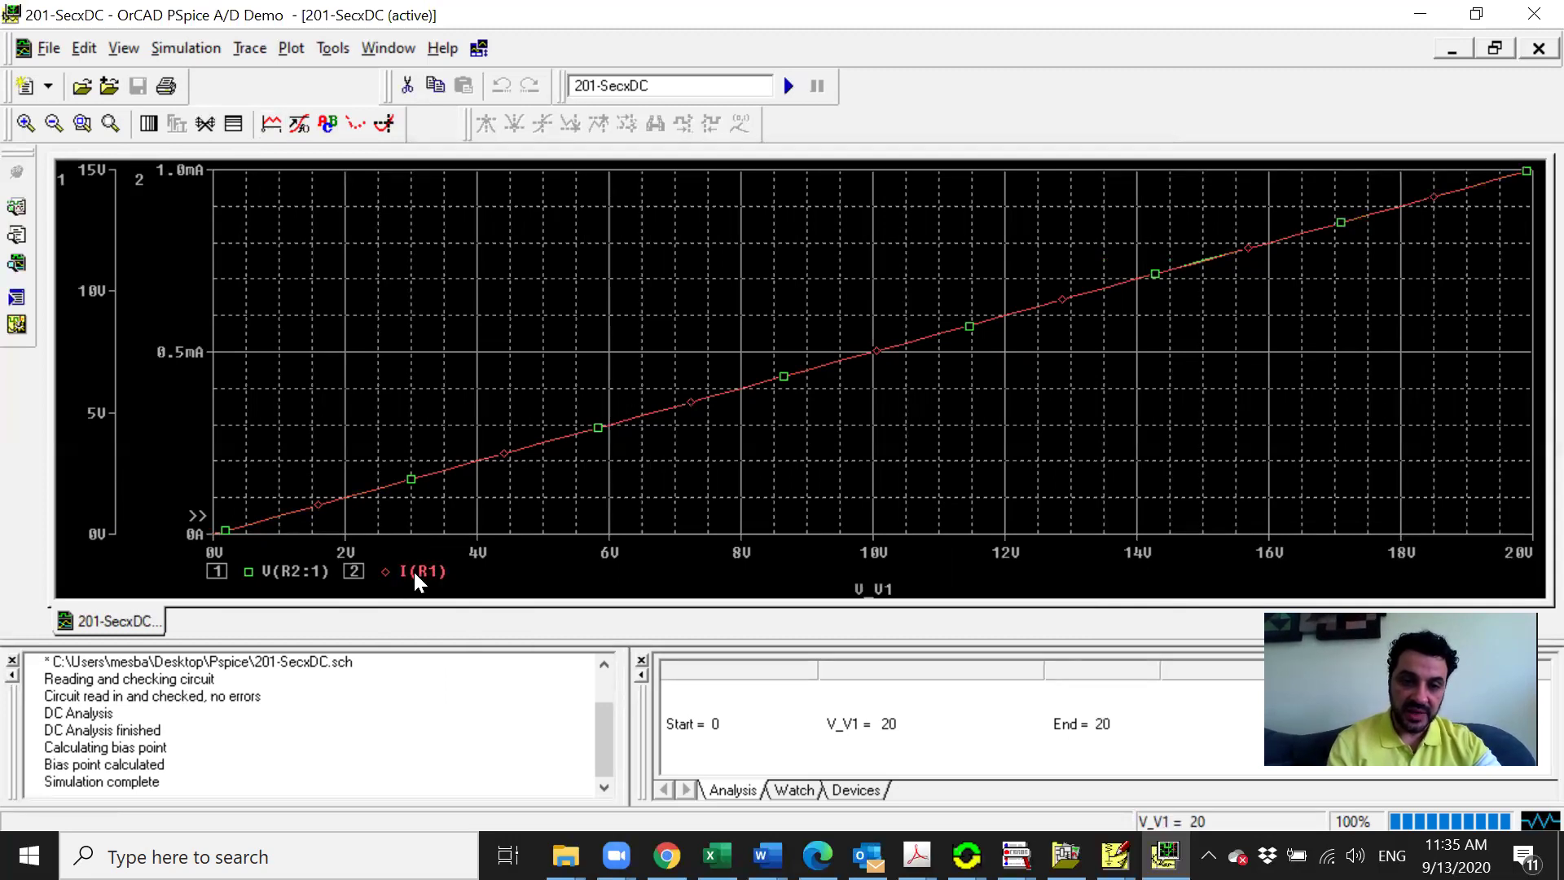
{"action": "key", "text": "Delete"}
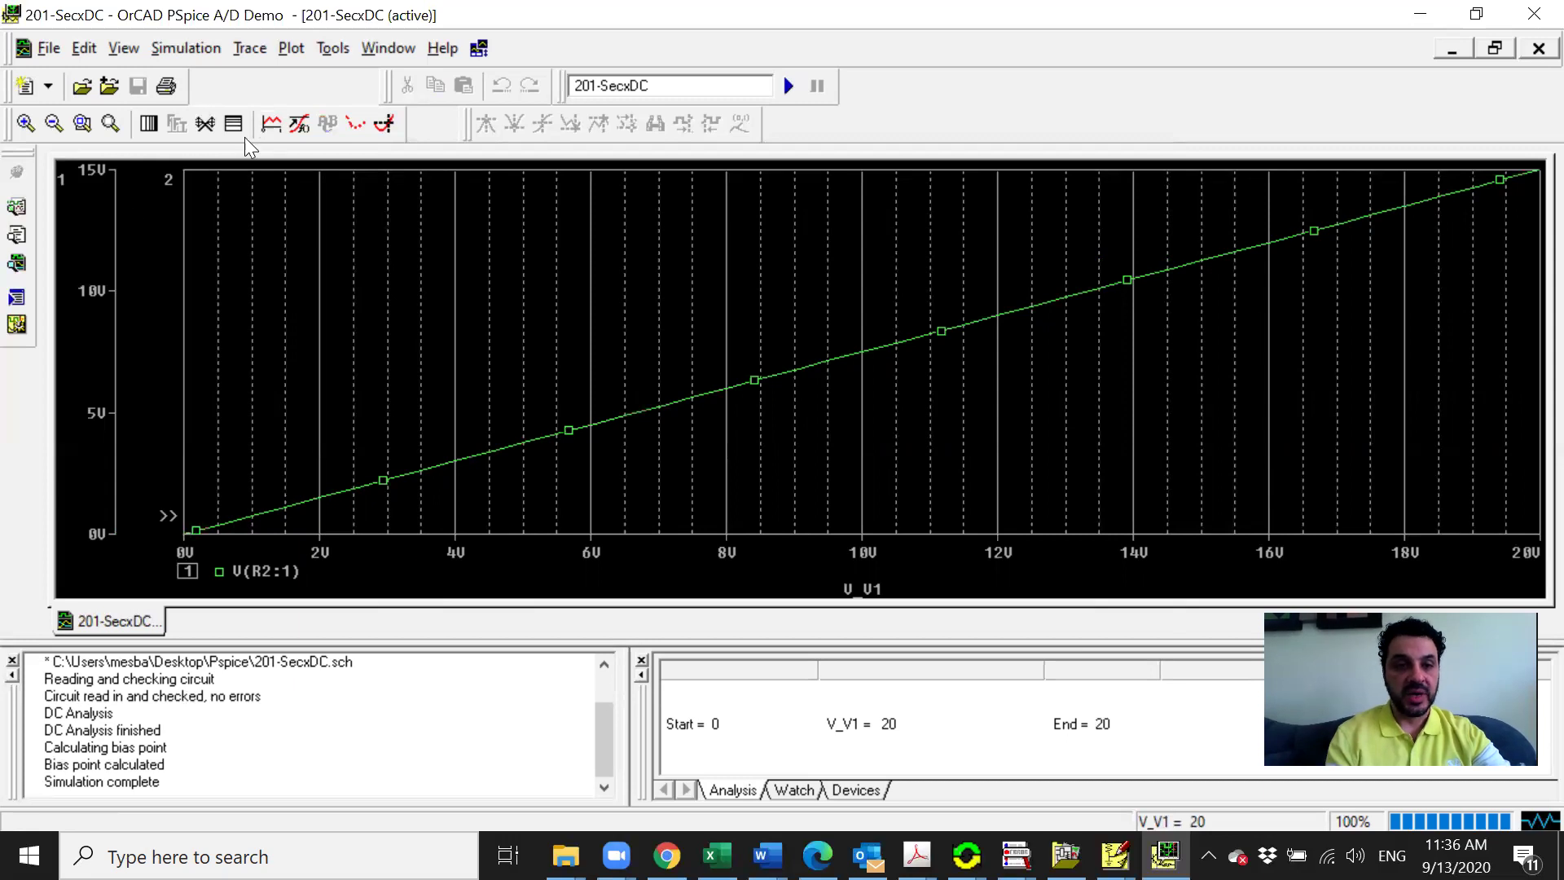
{"action": "left_click", "coordinate": [295, 50]}
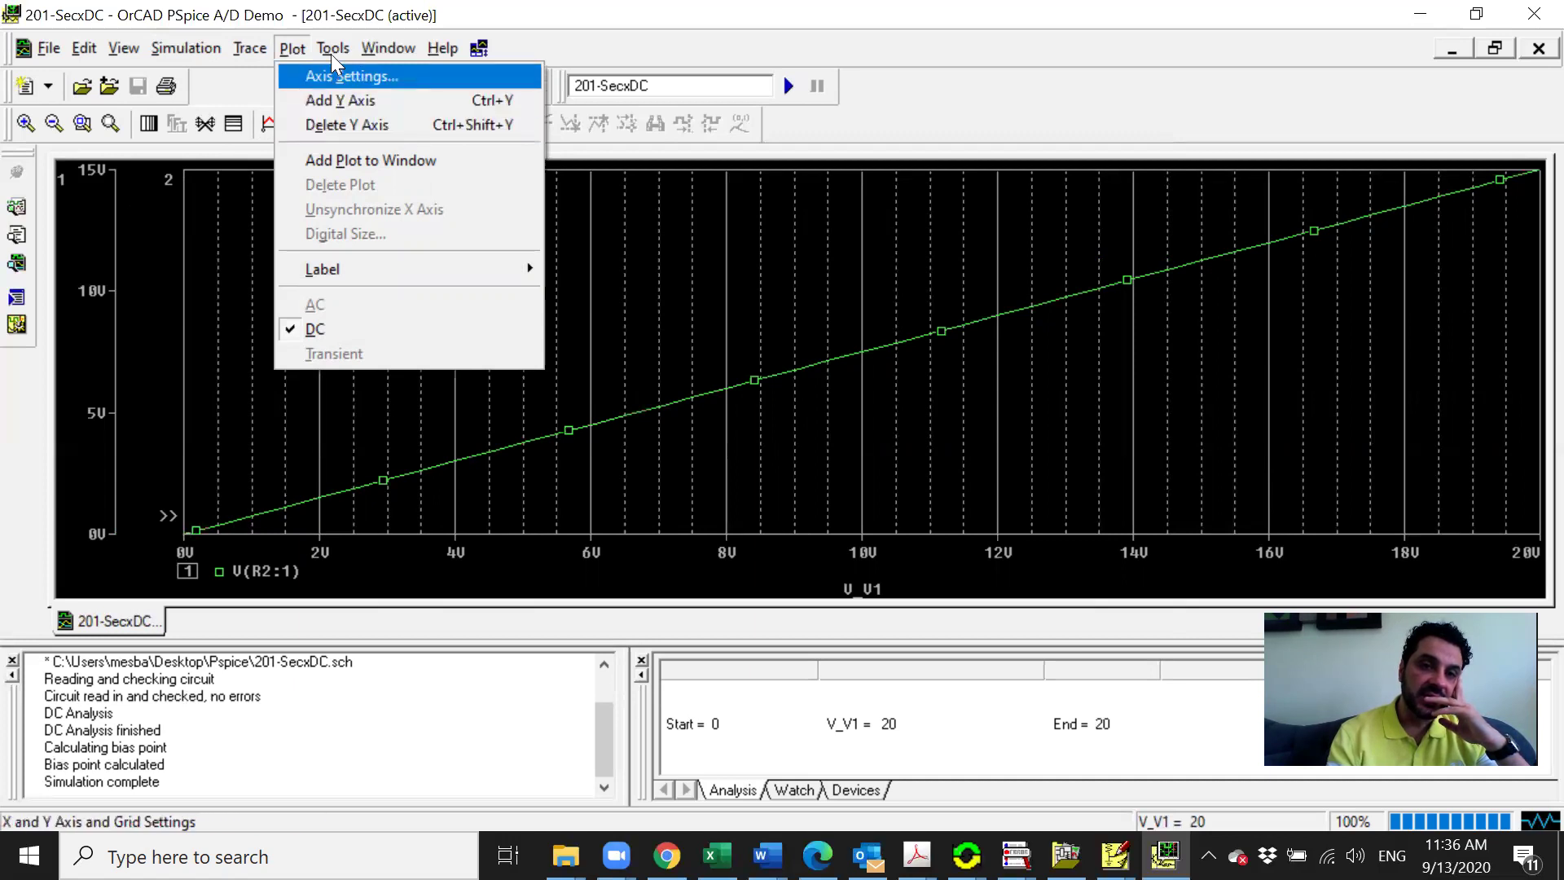
{"action": "mouse_move", "coordinate": [251, 52]}
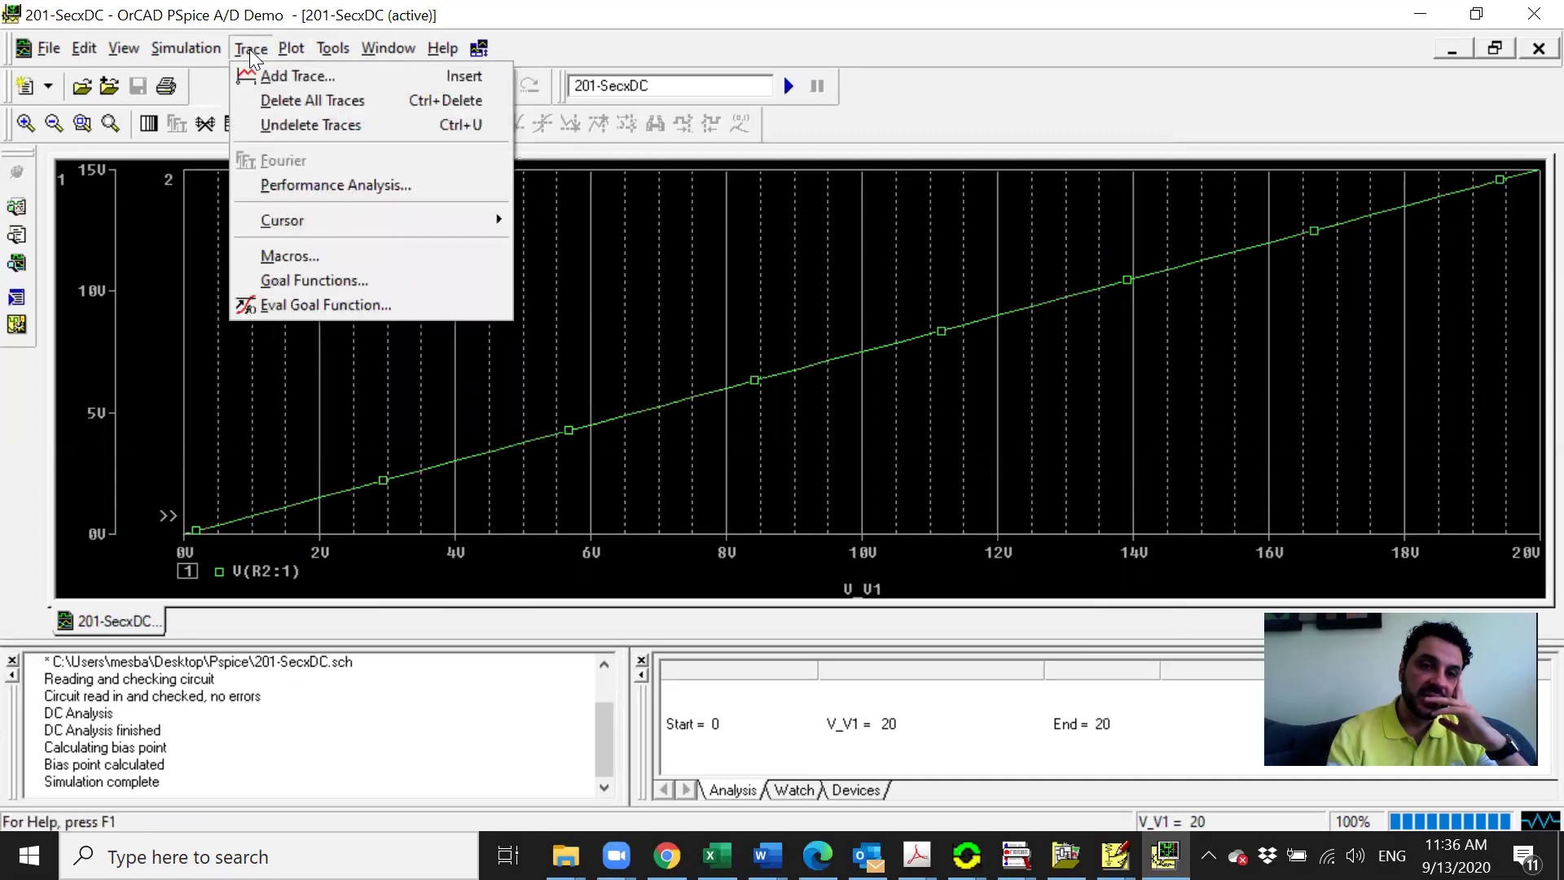
{"action": "left_click", "coordinate": [524, 42]}
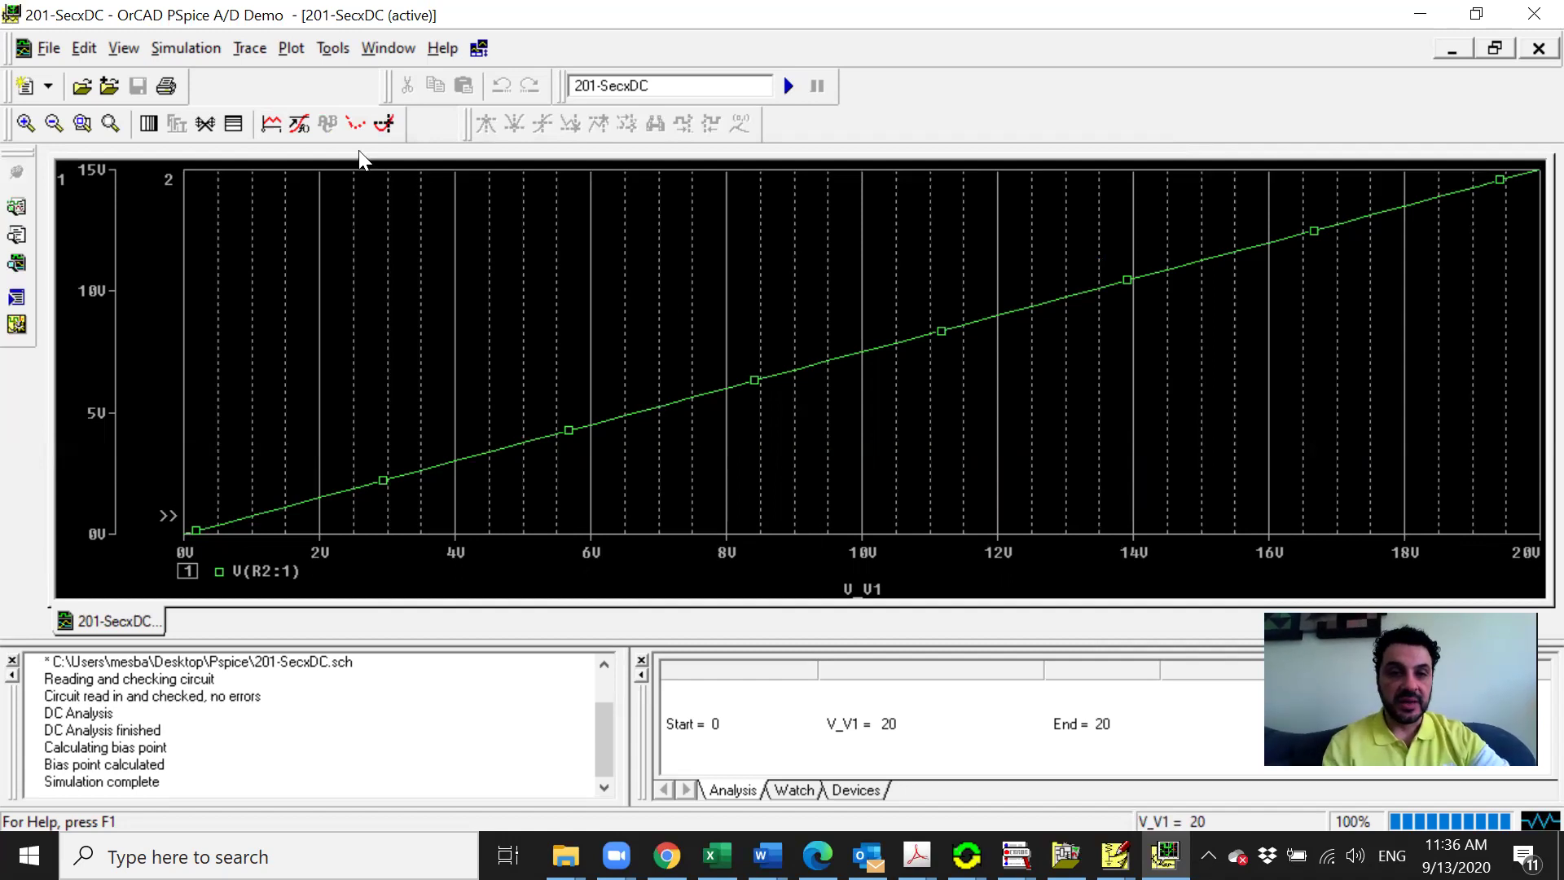
Step: Plot the power of R2 on the second Y axis as the trace expression I(R2)* V(R2:1)
{"action": "left_click", "coordinate": [269, 124]}
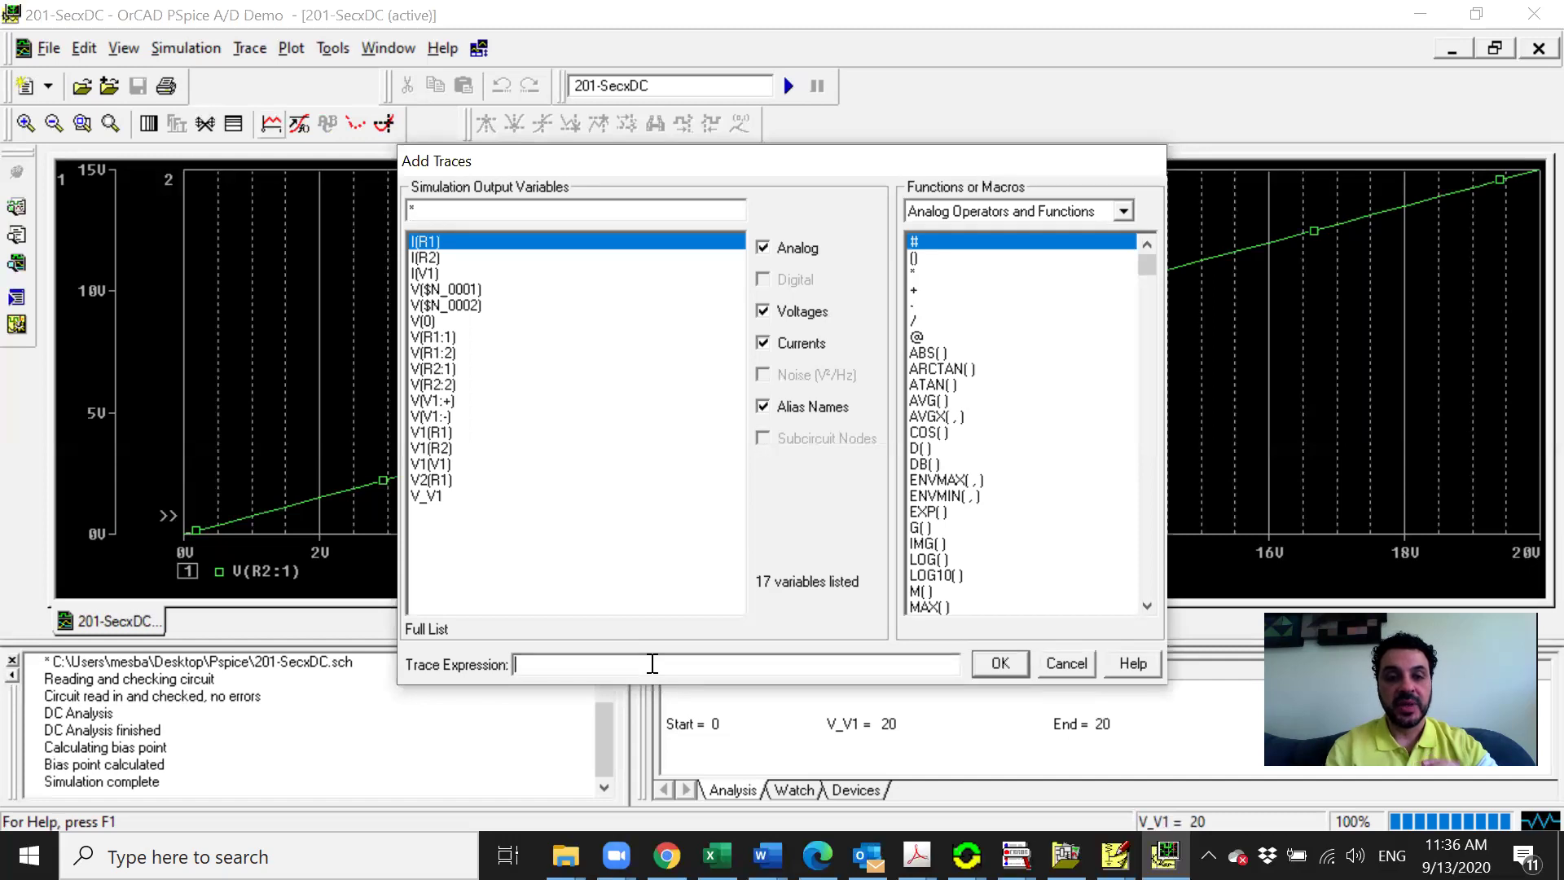
{"action": "left_click", "coordinate": [499, 259]}
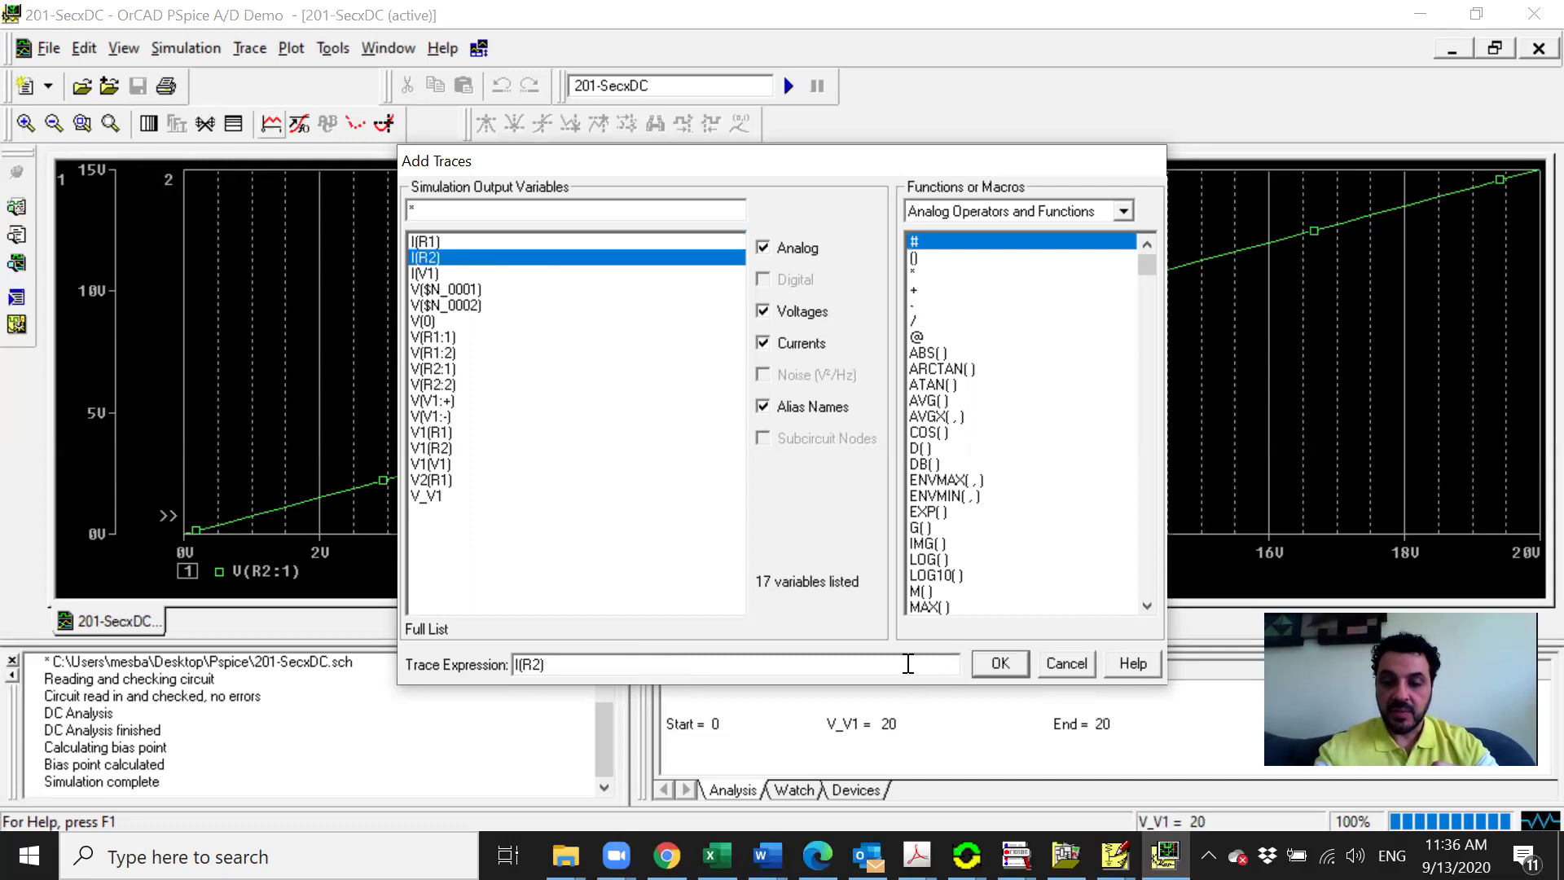
{"action": "type", "text": "*"}
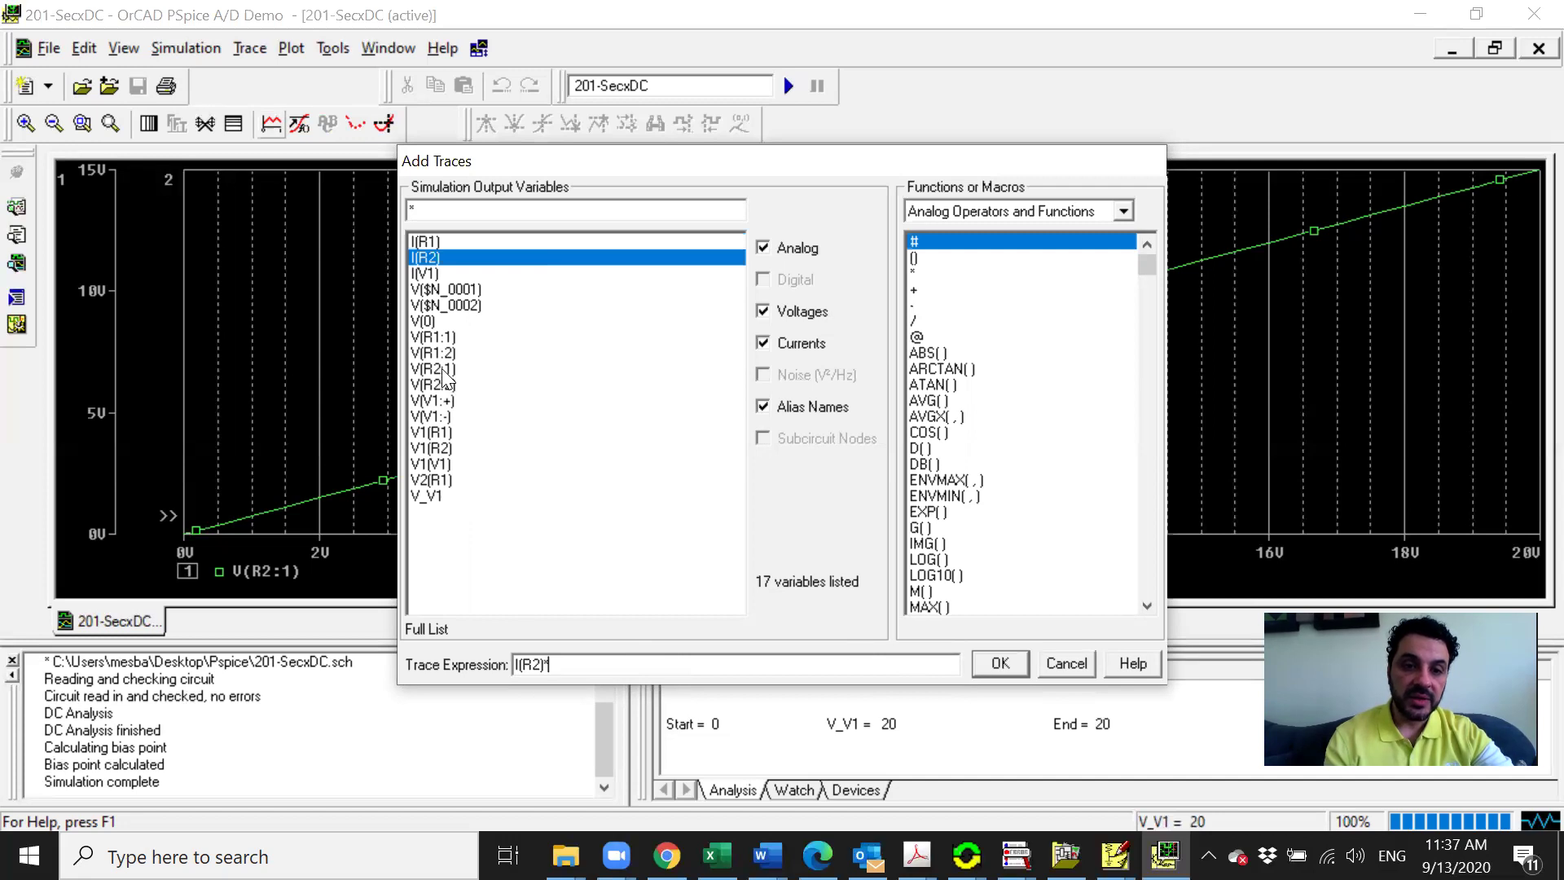
{"action": "left_click", "coordinate": [442, 369]}
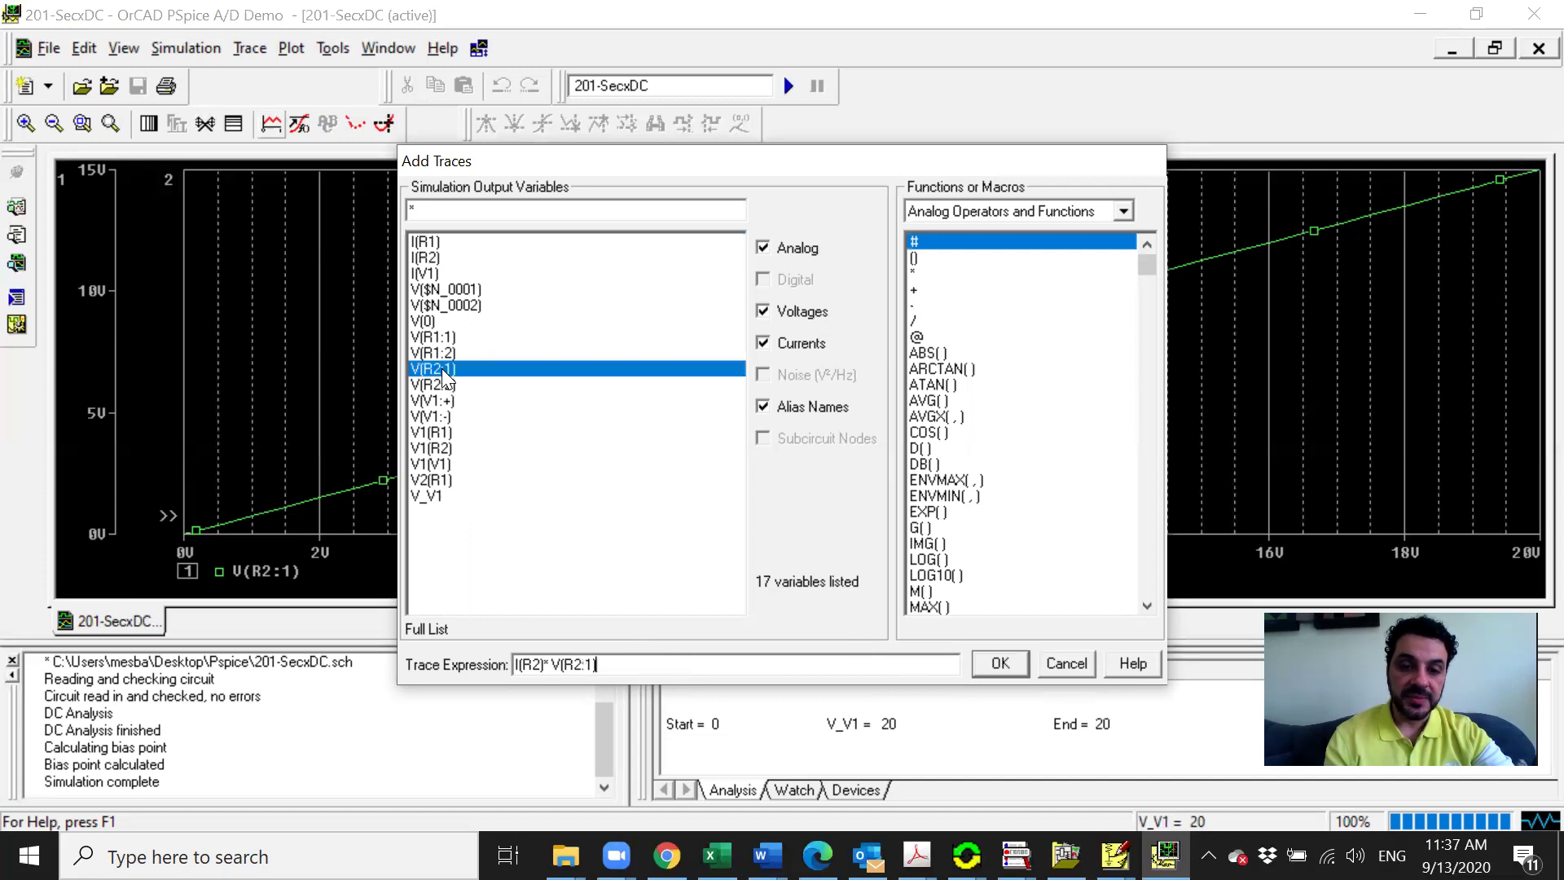
{"action": "left_click", "coordinate": [999, 664]}
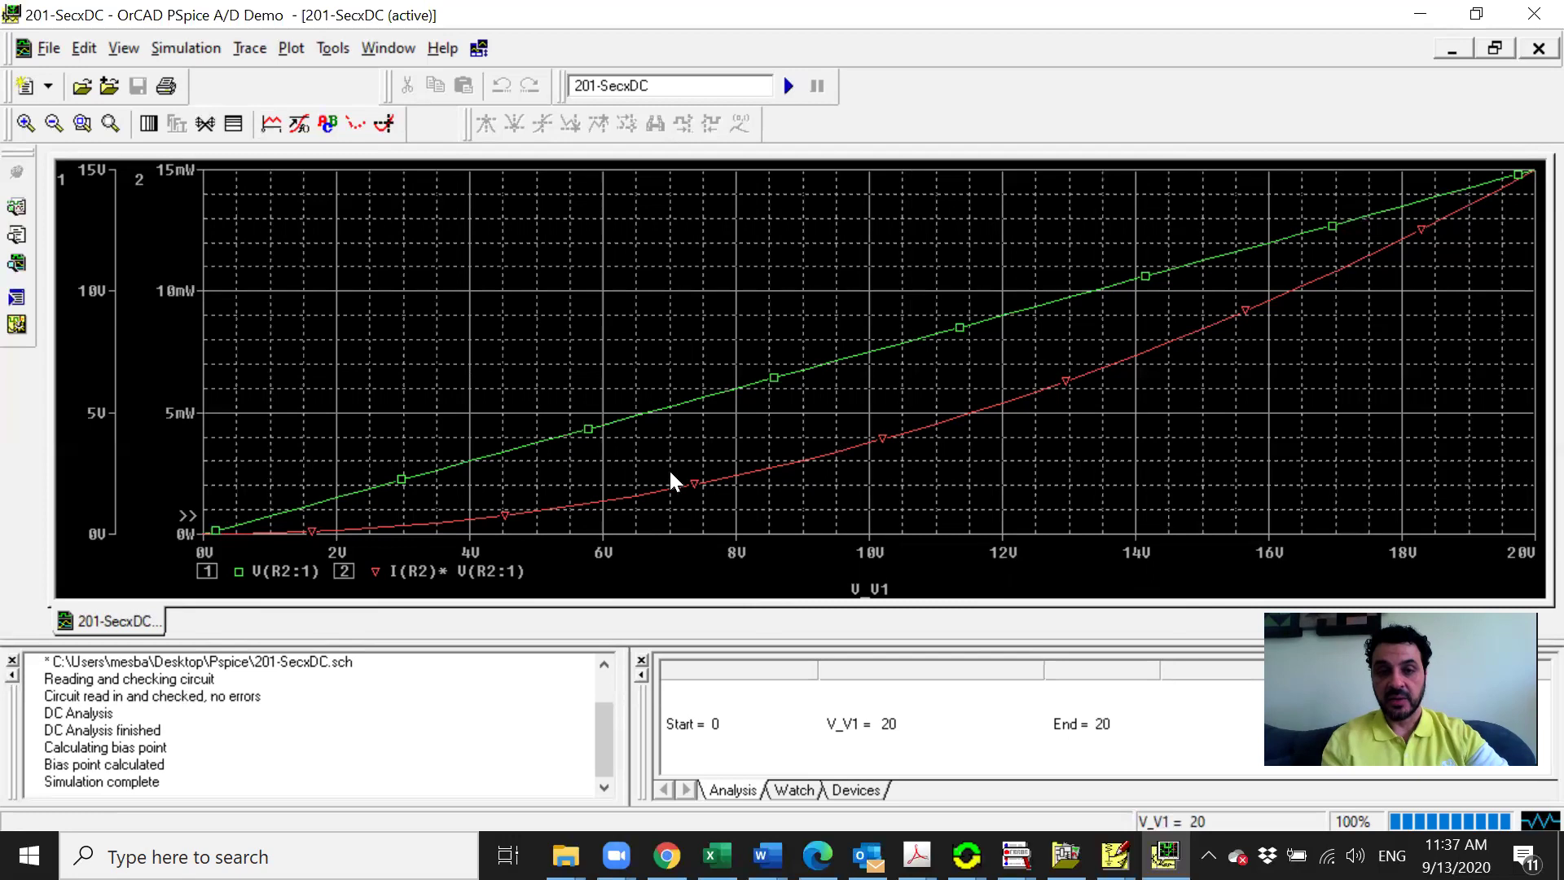
Step: Try to switch the second Y axis to a logarithmic scale
{"action": "left_click", "coordinate": [233, 128]}
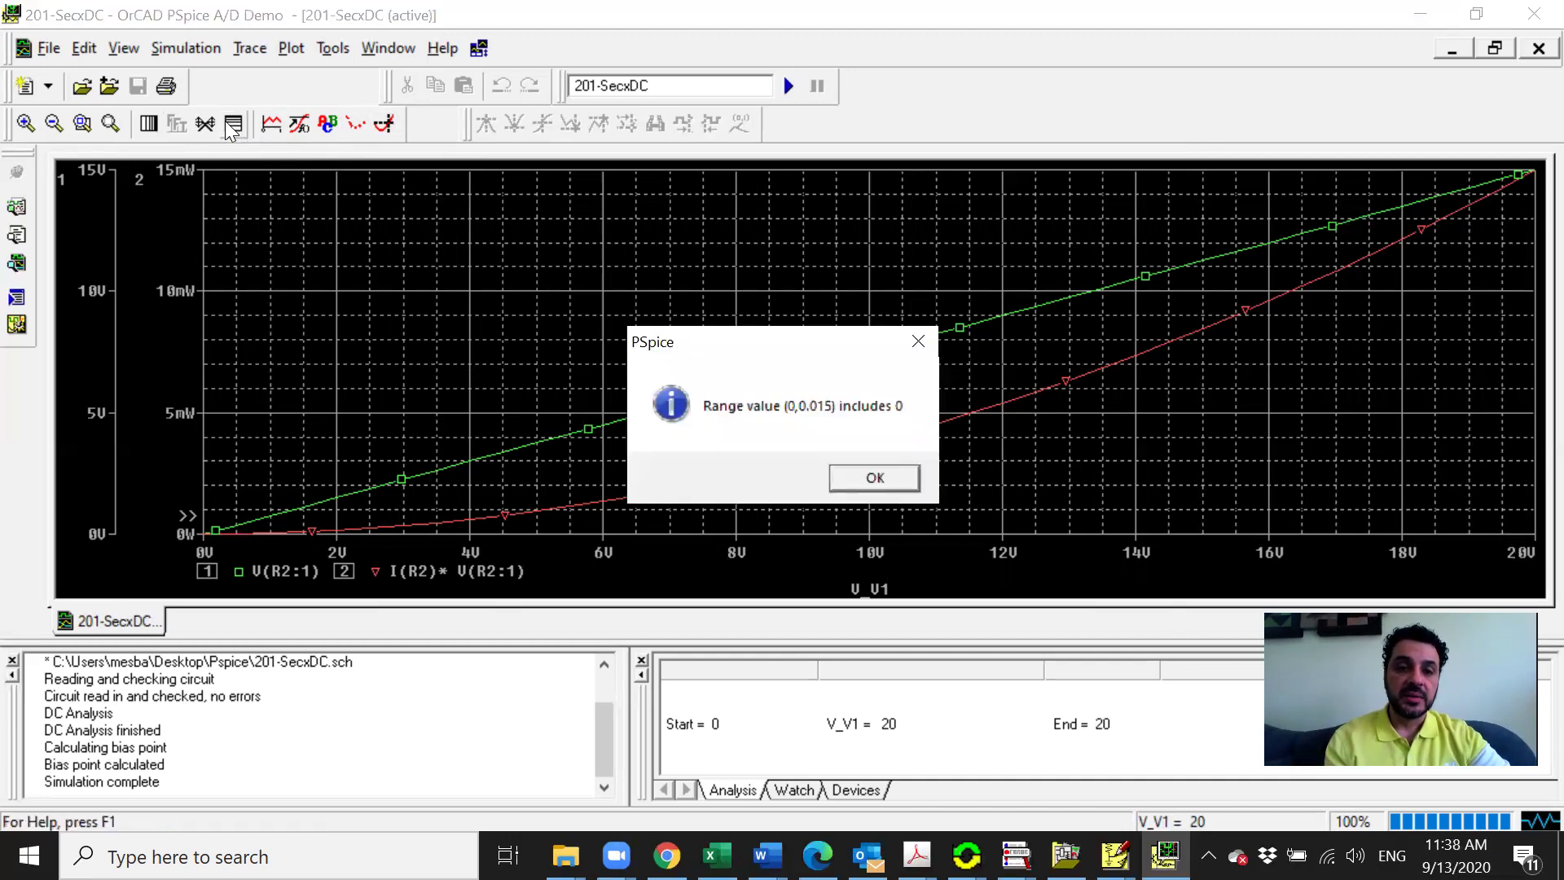
{"action": "left_click", "coordinate": [871, 486]}
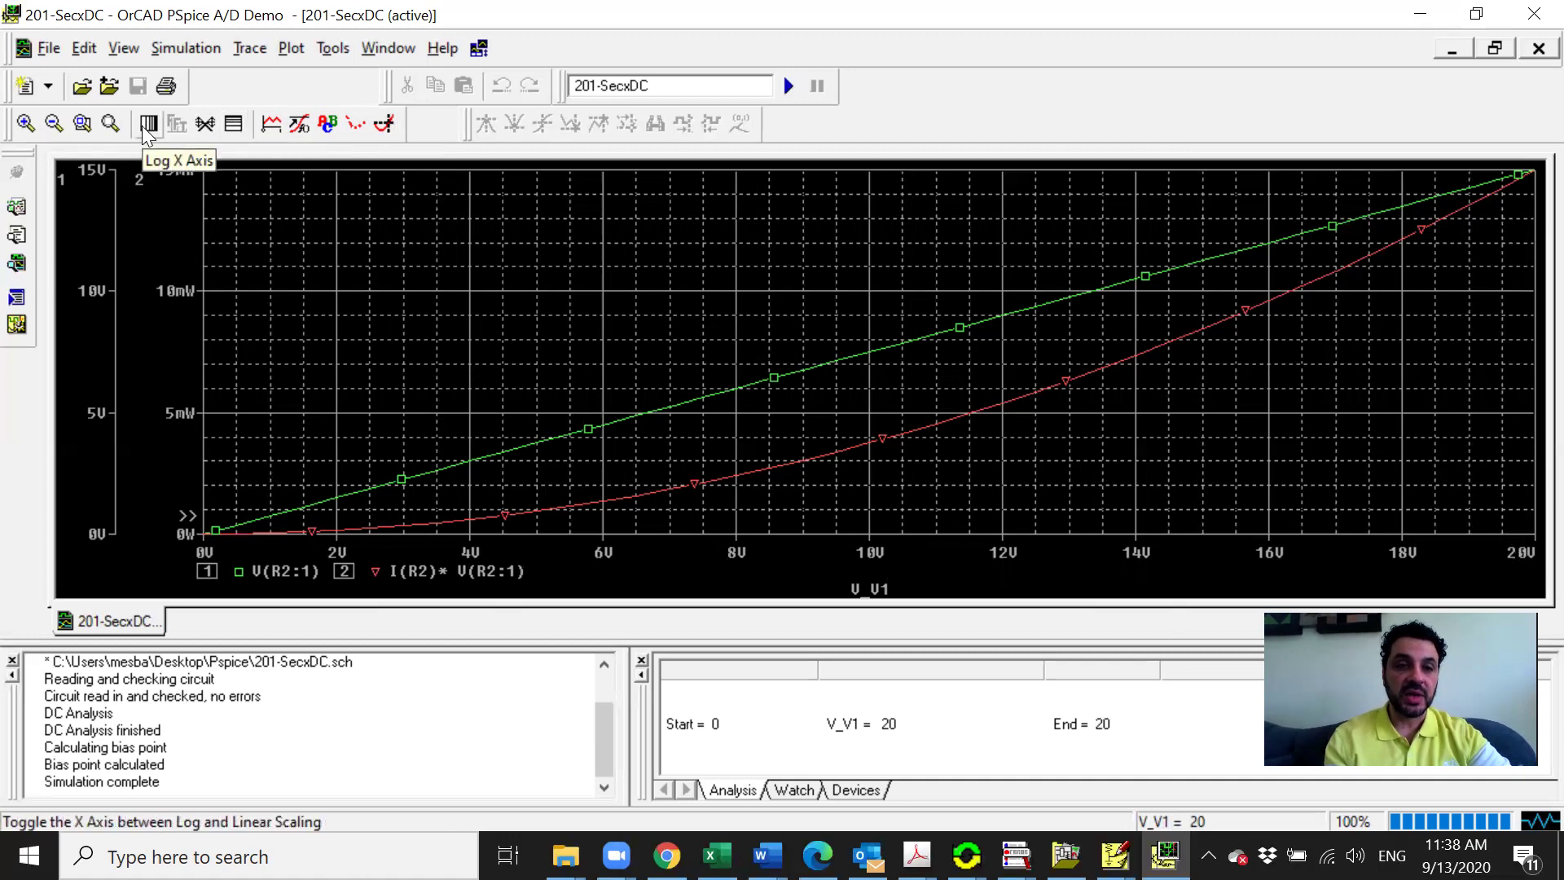
Step: Turn on the probe cursors and place both on the V(R2:1) trace at about 10.57 V of V1
{"action": "left_click", "coordinate": [386, 122]}
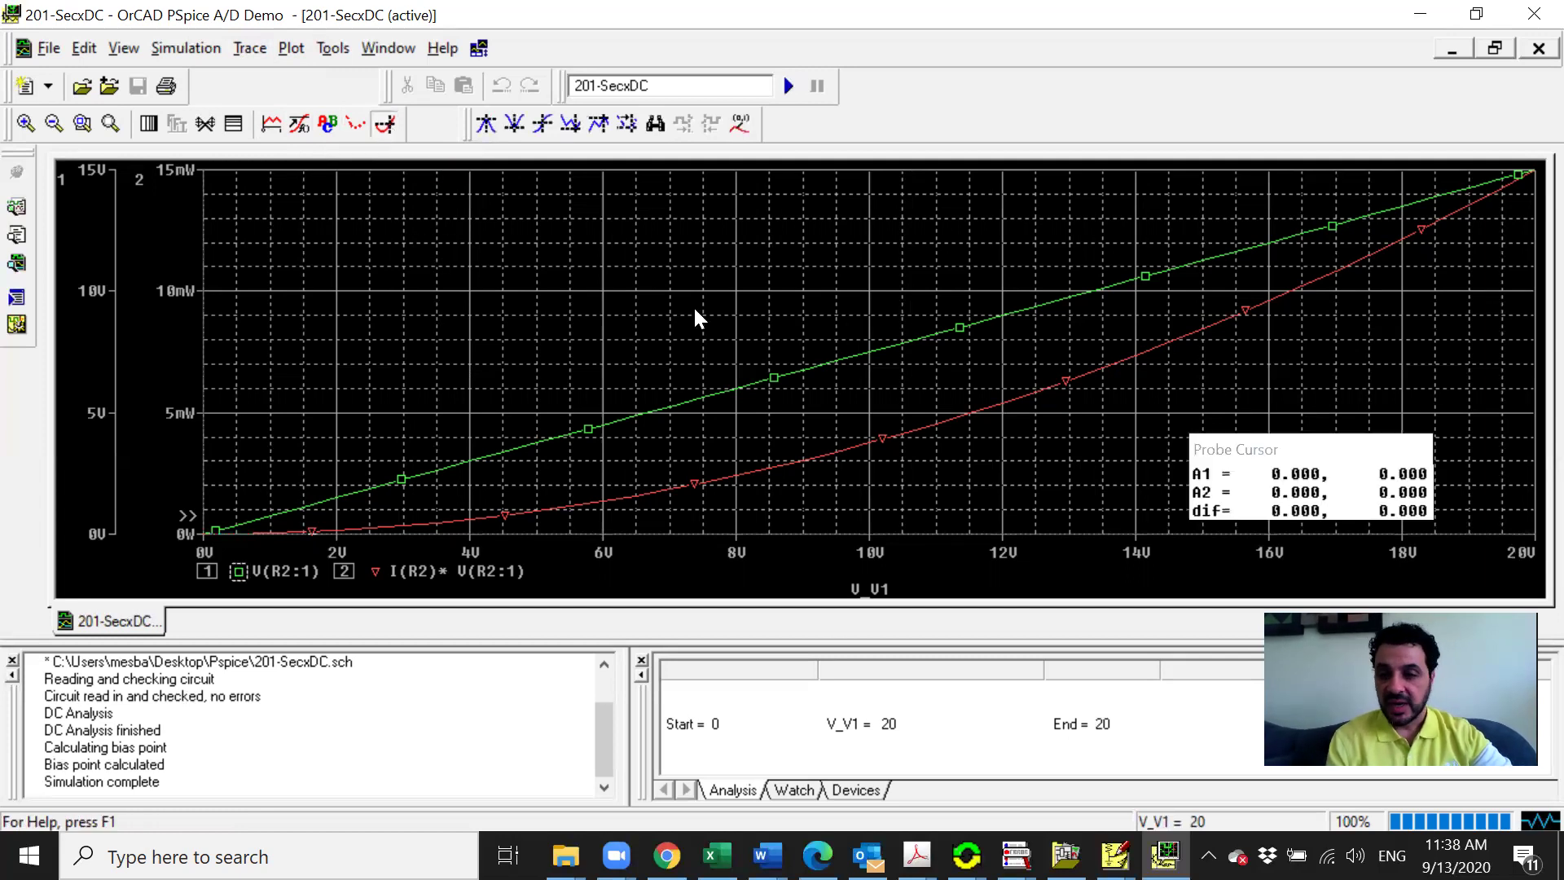
{"action": "left_click", "coordinate": [590, 438]}
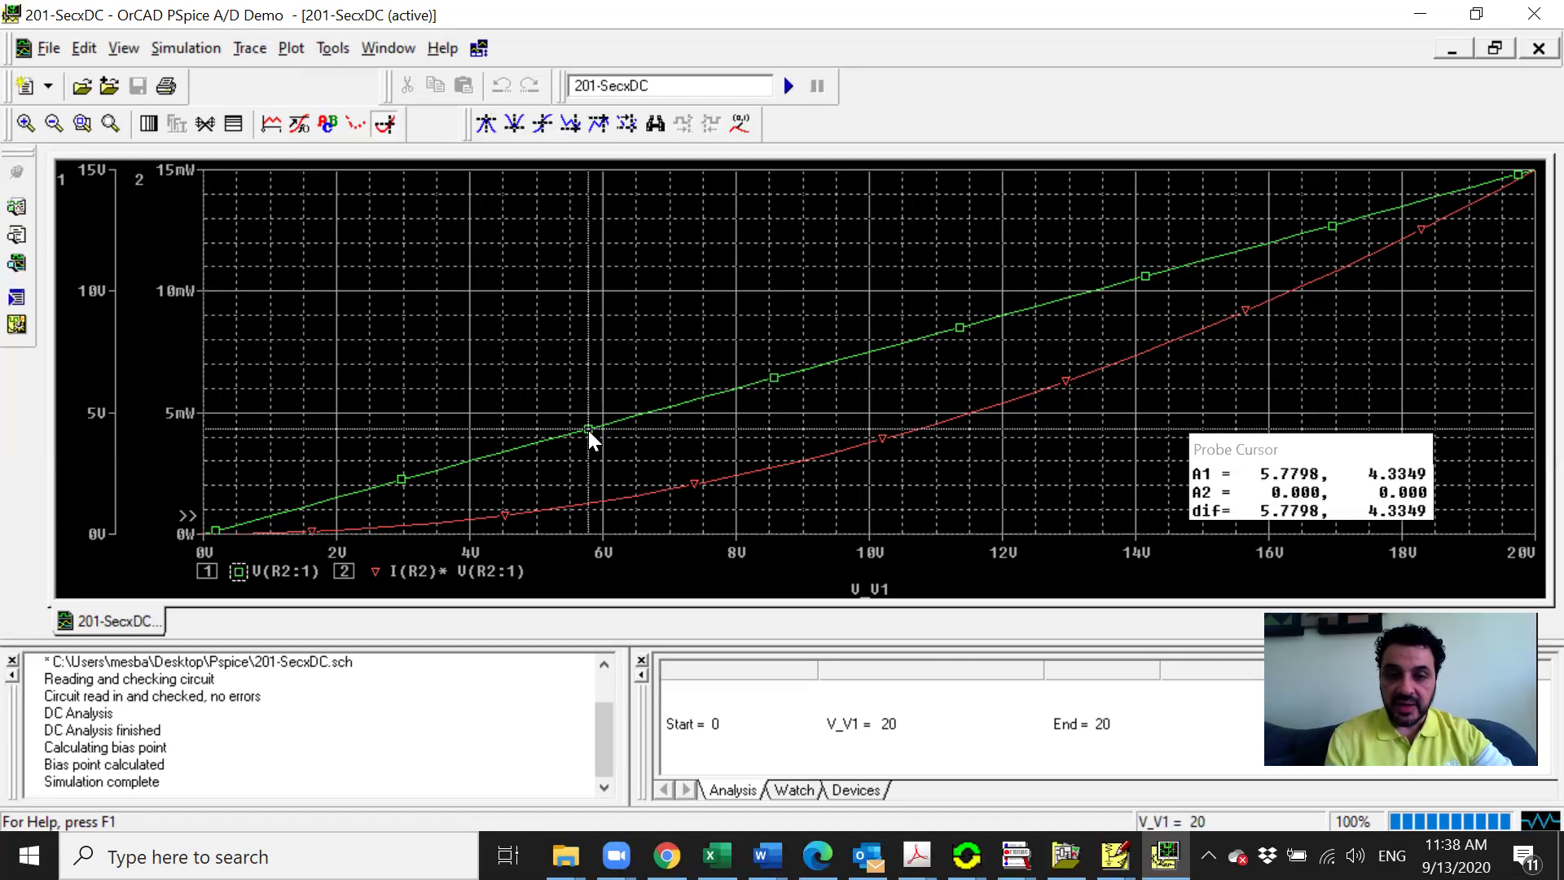
{"action": "mouse_move", "coordinate": [621, 417]}
{"action": "left_mouse_down"}
{"action": "mouse_move", "coordinate": [796, 373]}
{"action": "mouse_move", "coordinate": [474, 457]}
{"action": "mouse_move", "coordinate": [847, 358]}
{"action": "mouse_move", "coordinate": [594, 423]}
{"action": "mouse_move", "coordinate": [475, 477]}
{"action": "mouse_move", "coordinate": [842, 359]}
{"action": "left_mouse_up"}
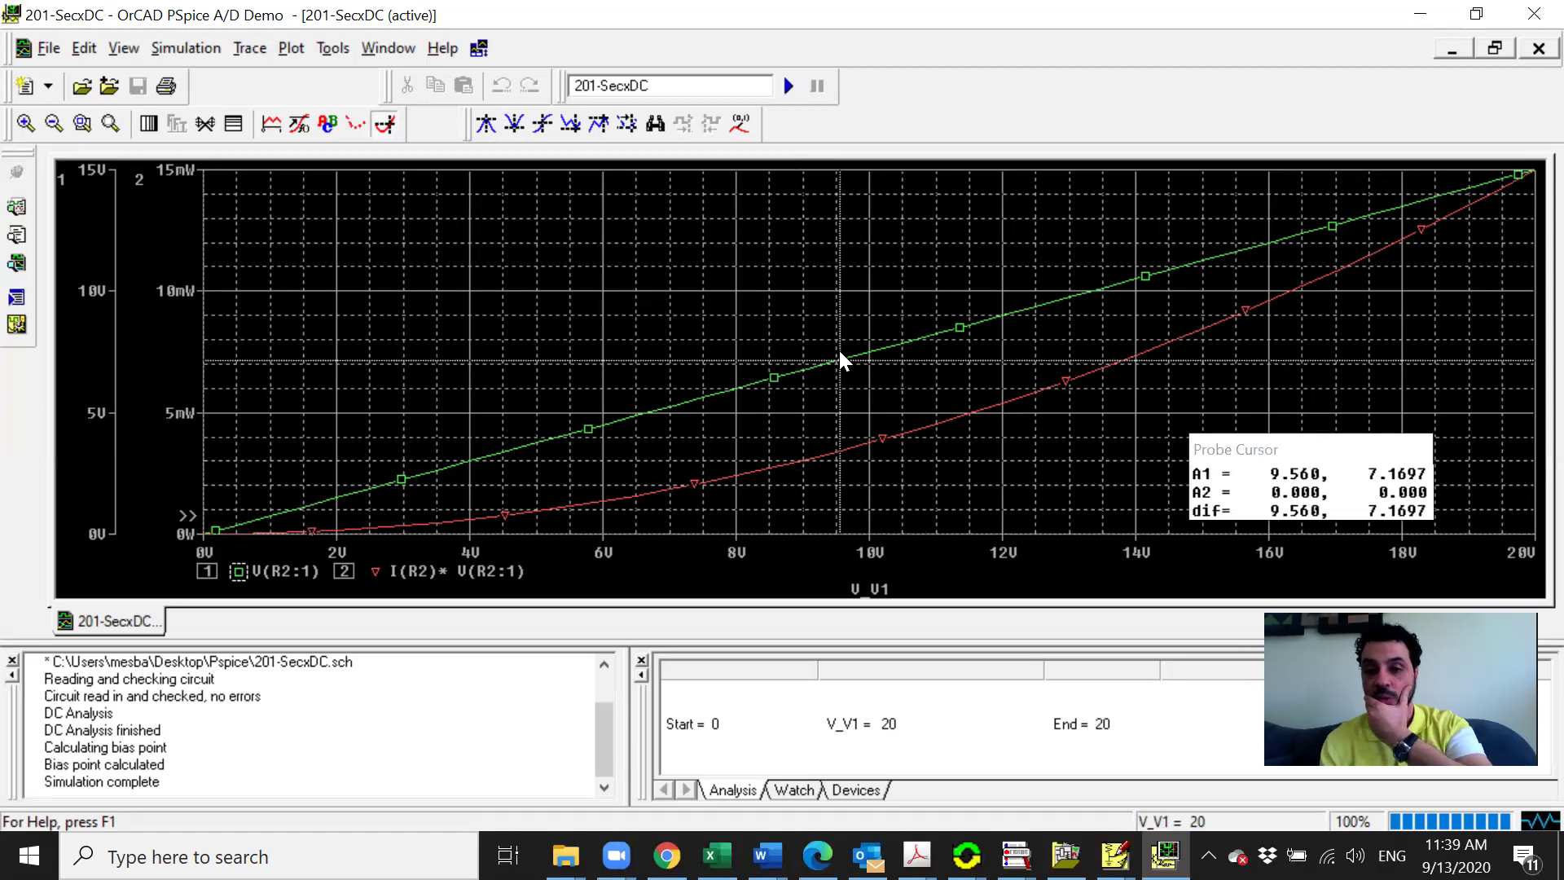
{"action": "mouse_move", "coordinate": [840, 355]}
{"action": "left_mouse_down"}
{"action": "mouse_move", "coordinate": [946, 332]}
{"action": "mouse_move", "coordinate": [737, 417]}
{"action": "mouse_move", "coordinate": [572, 434]}
{"action": "mouse_move", "coordinate": [896, 362]}
{"action": "mouse_move", "coordinate": [908, 342]}
{"action": "left_mouse_up"}
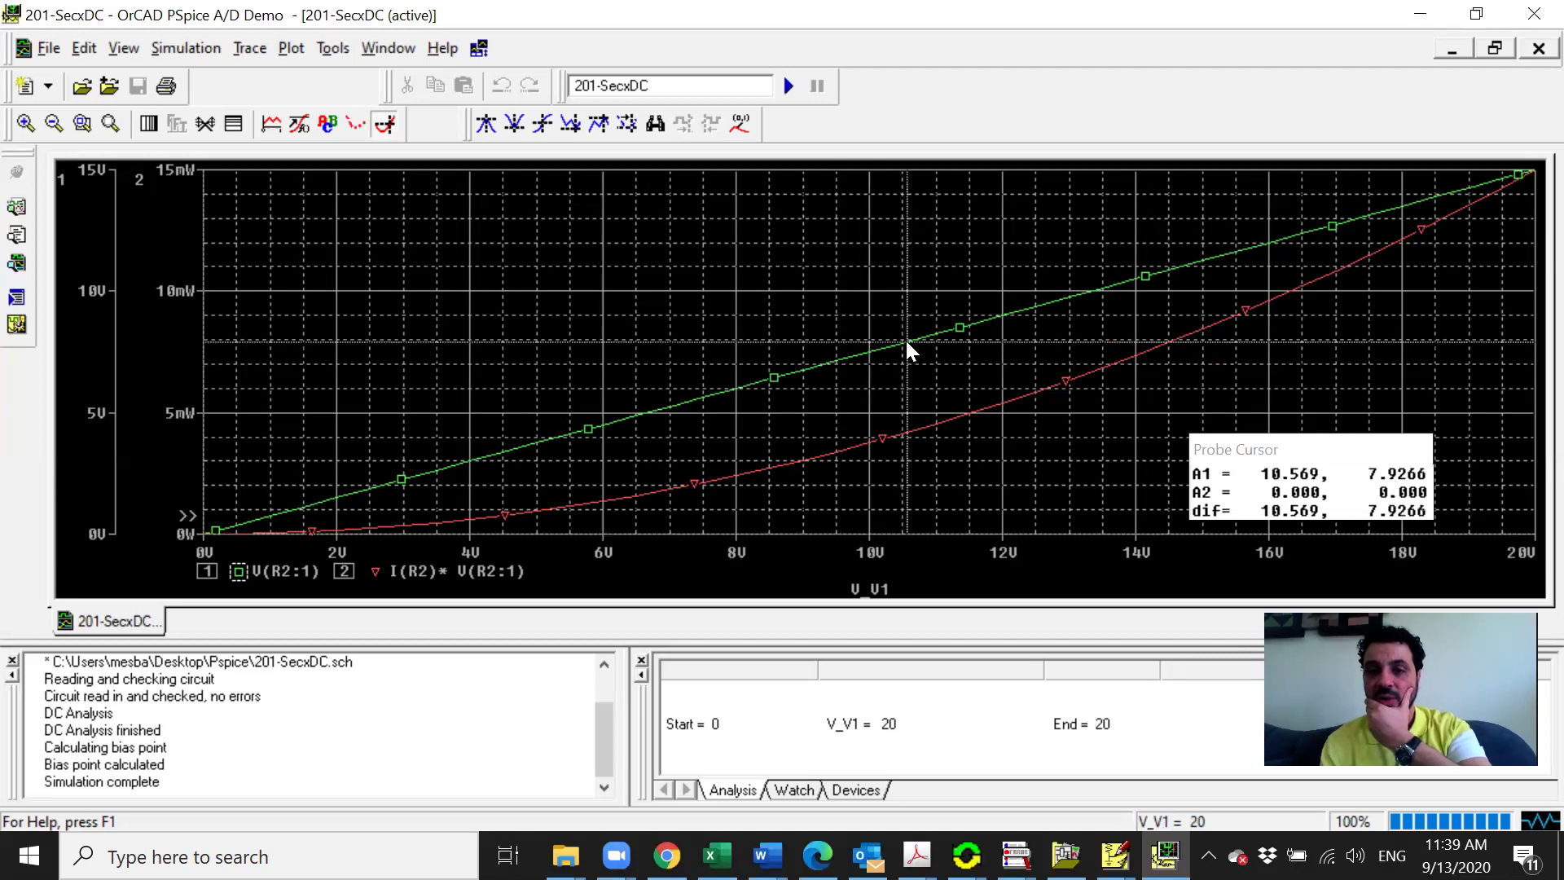
{"action": "right_click", "coordinate": [907, 341]}
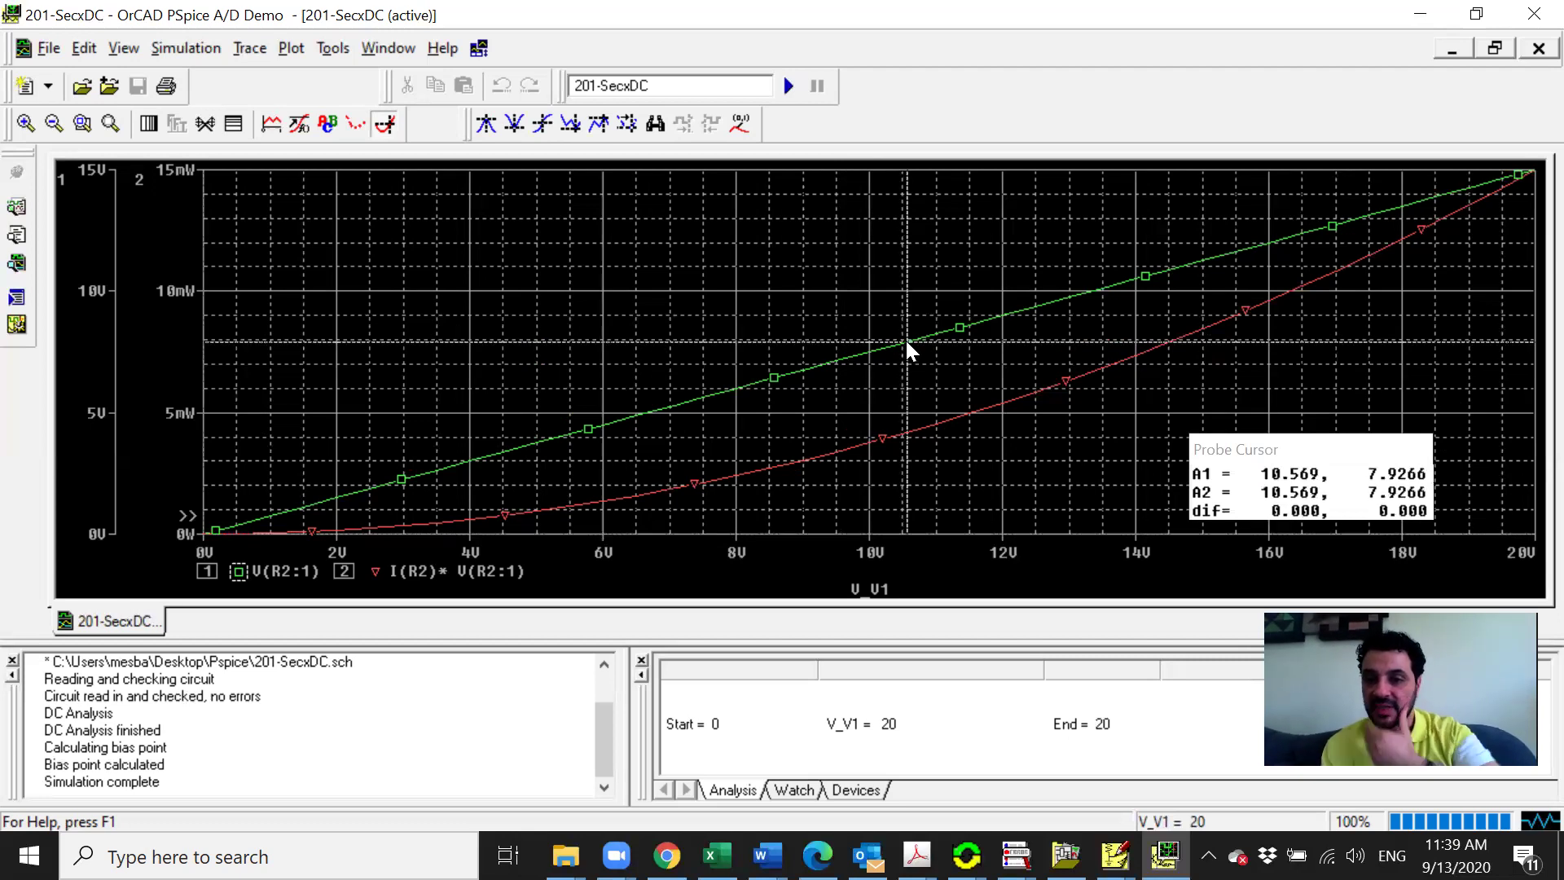
Step: Measure between two points on V(R2:1), with the second cursor at about 13.6 V and the first at about 8.9 V of V1
{"action": "left_click", "coordinate": [808, 366]}
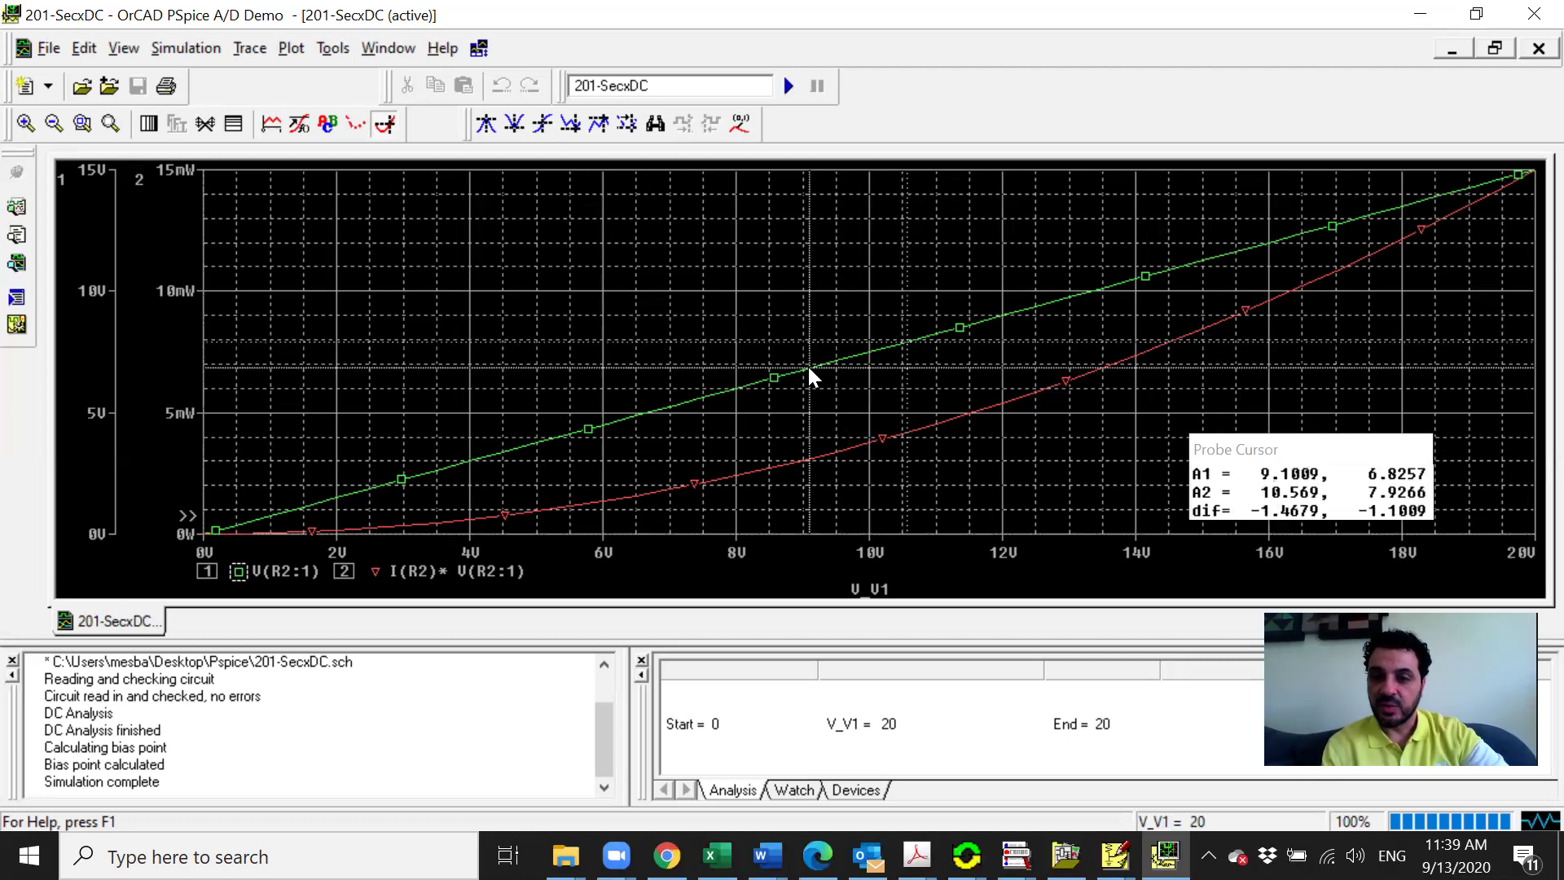
{"action": "mouse_move", "coordinate": [809, 369]}
{"action": "left_mouse_down"}
{"action": "mouse_move", "coordinate": [646, 416]}
{"action": "mouse_move", "coordinate": [628, 423]}
{"action": "mouse_move", "coordinate": [729, 390]}
{"action": "mouse_move", "coordinate": [588, 459]}
{"action": "mouse_move", "coordinate": [831, 340]}
{"action": "mouse_move", "coordinate": [600, 440]}
{"action": "mouse_move", "coordinate": [739, 391]}
{"action": "mouse_move", "coordinate": [635, 428]}
{"action": "mouse_move", "coordinate": [712, 403]}
{"action": "mouse_move", "coordinate": [668, 407]}
{"action": "left_mouse_up"}
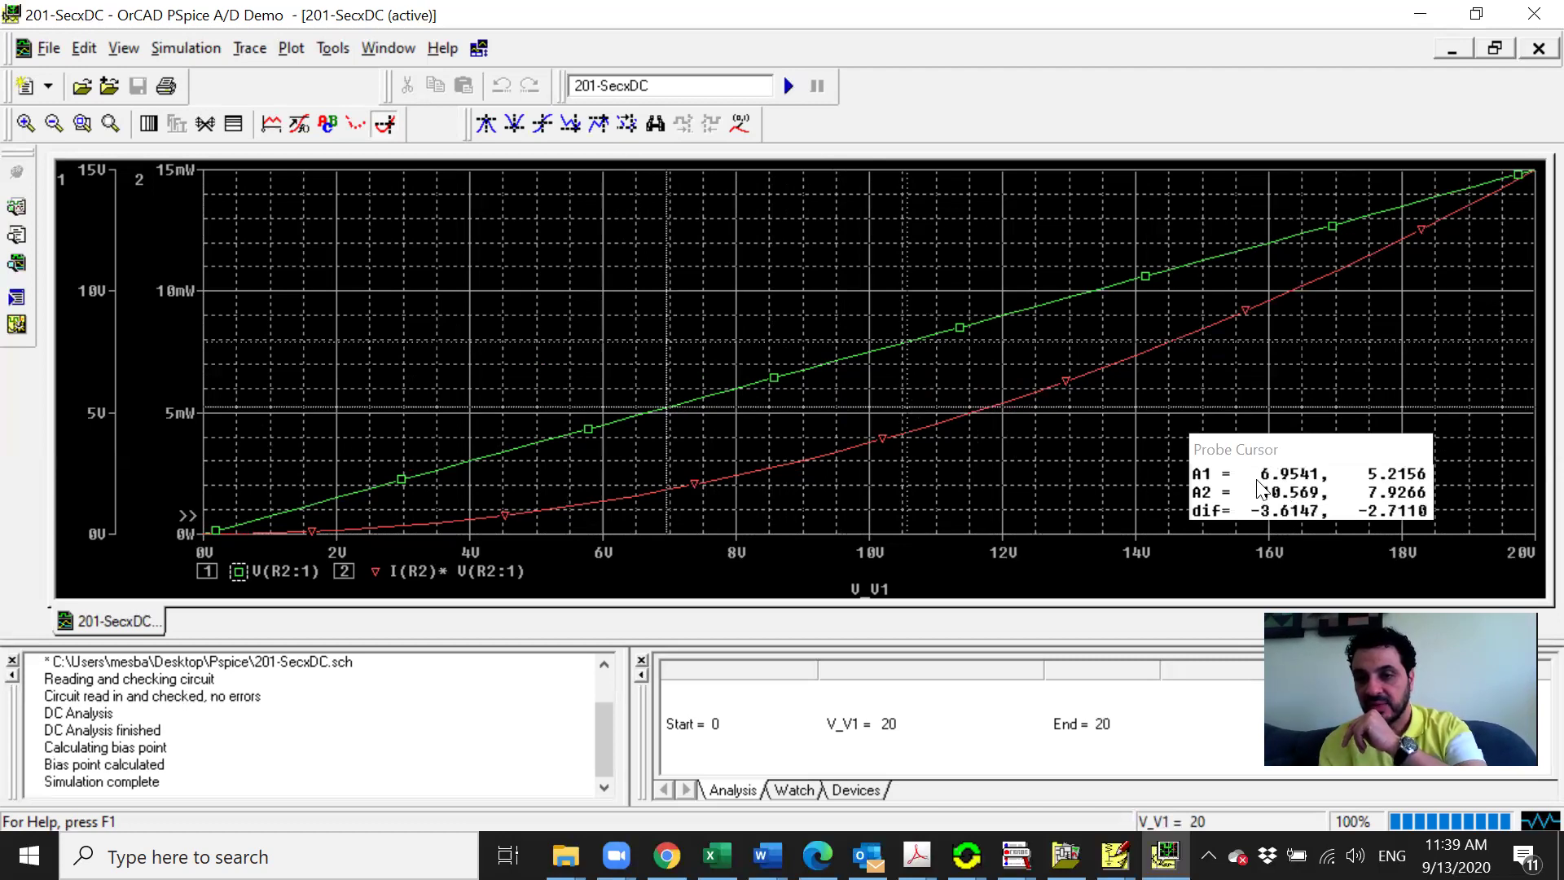
{"action": "mouse_move", "coordinate": [649, 423]}
{"action": "left_mouse_down"}
{"action": "mouse_move", "coordinate": [521, 447]}
{"action": "mouse_move", "coordinate": [1091, 264]}
{"action": "mouse_move", "coordinate": [712, 423]}
{"action": "mouse_move", "coordinate": [1016, 321]}
{"action": "mouse_move", "coordinate": [1116, 268]}
{"action": "mouse_move", "coordinate": [908, 344]}
{"action": "mouse_move", "coordinate": [963, 344]}
{"action": "mouse_move", "coordinate": [1125, 270]}
{"action": "mouse_move", "coordinate": [1051, 304]}
{"action": "mouse_move", "coordinate": [1224, 277]}
{"action": "mouse_move", "coordinate": [1051, 332]}
{"action": "mouse_move", "coordinate": [1111, 281]}
{"action": "left_mouse_up"}
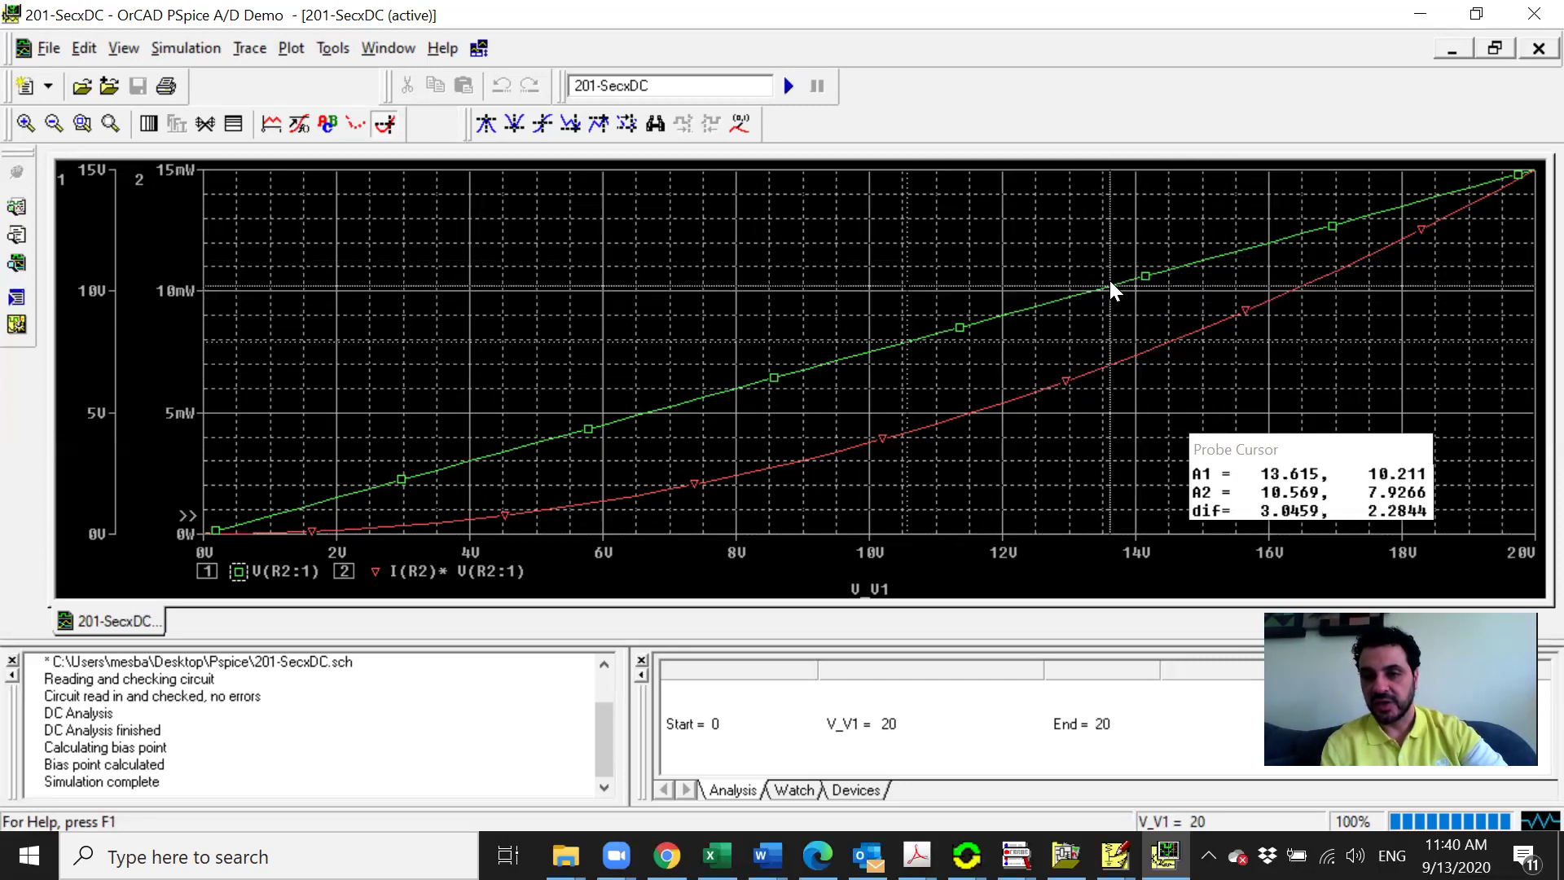
{"action": "right_click", "coordinate": [1110, 282]}
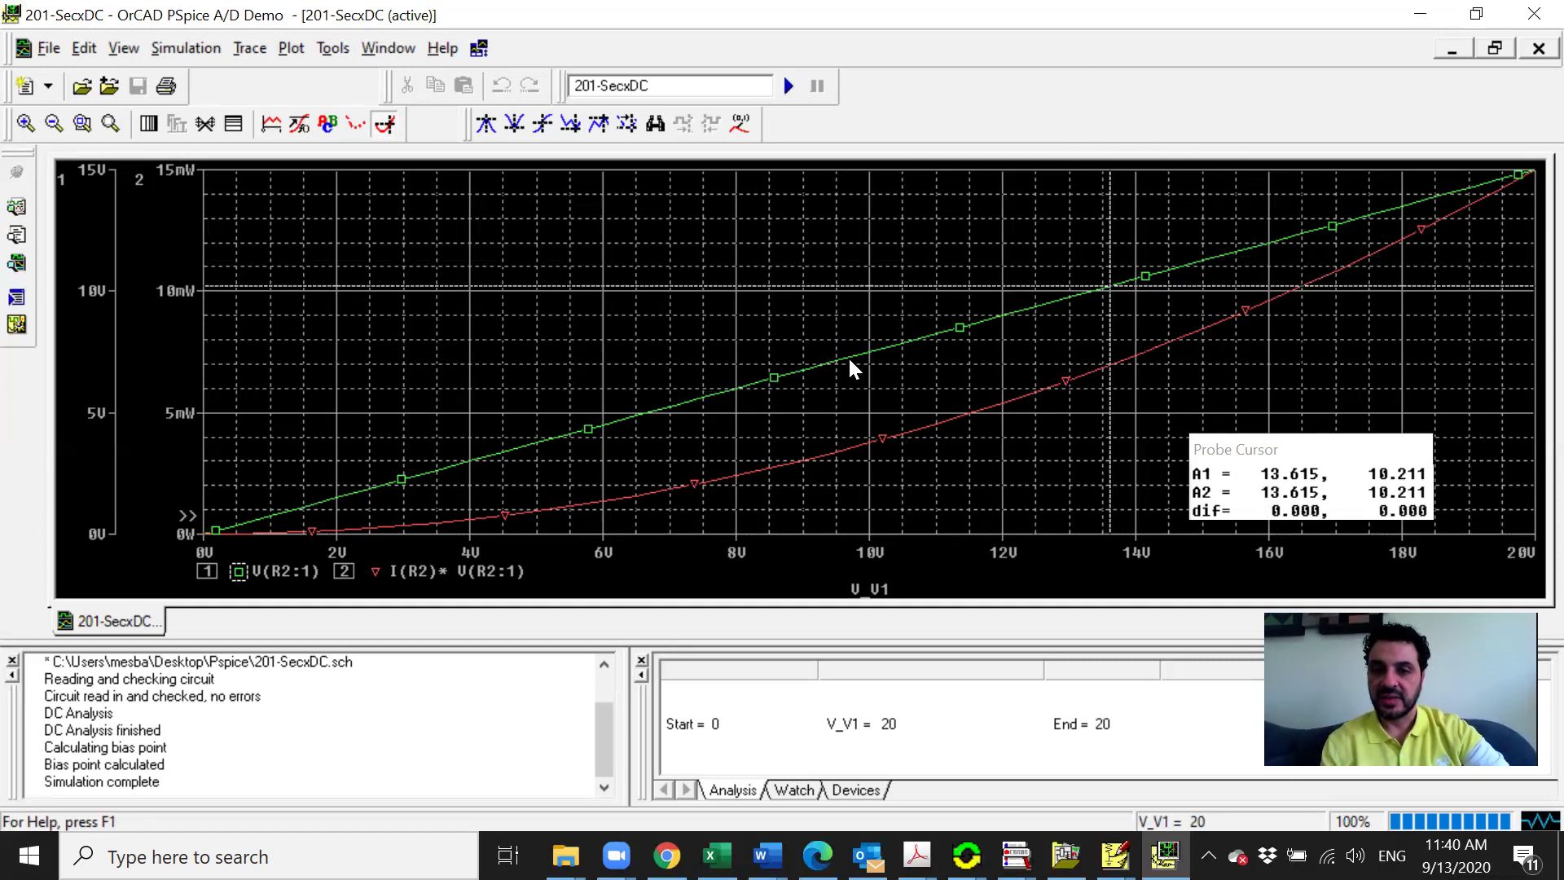
{"action": "mouse_move", "coordinate": [850, 362]}
{"action": "left_mouse_down"}
{"action": "mouse_move", "coordinate": [642, 410]}
{"action": "mouse_move", "coordinate": [890, 345]}
{"action": "mouse_move", "coordinate": [680, 405]}
{"action": "mouse_move", "coordinate": [915, 321]}
{"action": "mouse_move", "coordinate": [800, 371]}
{"action": "left_mouse_up"}
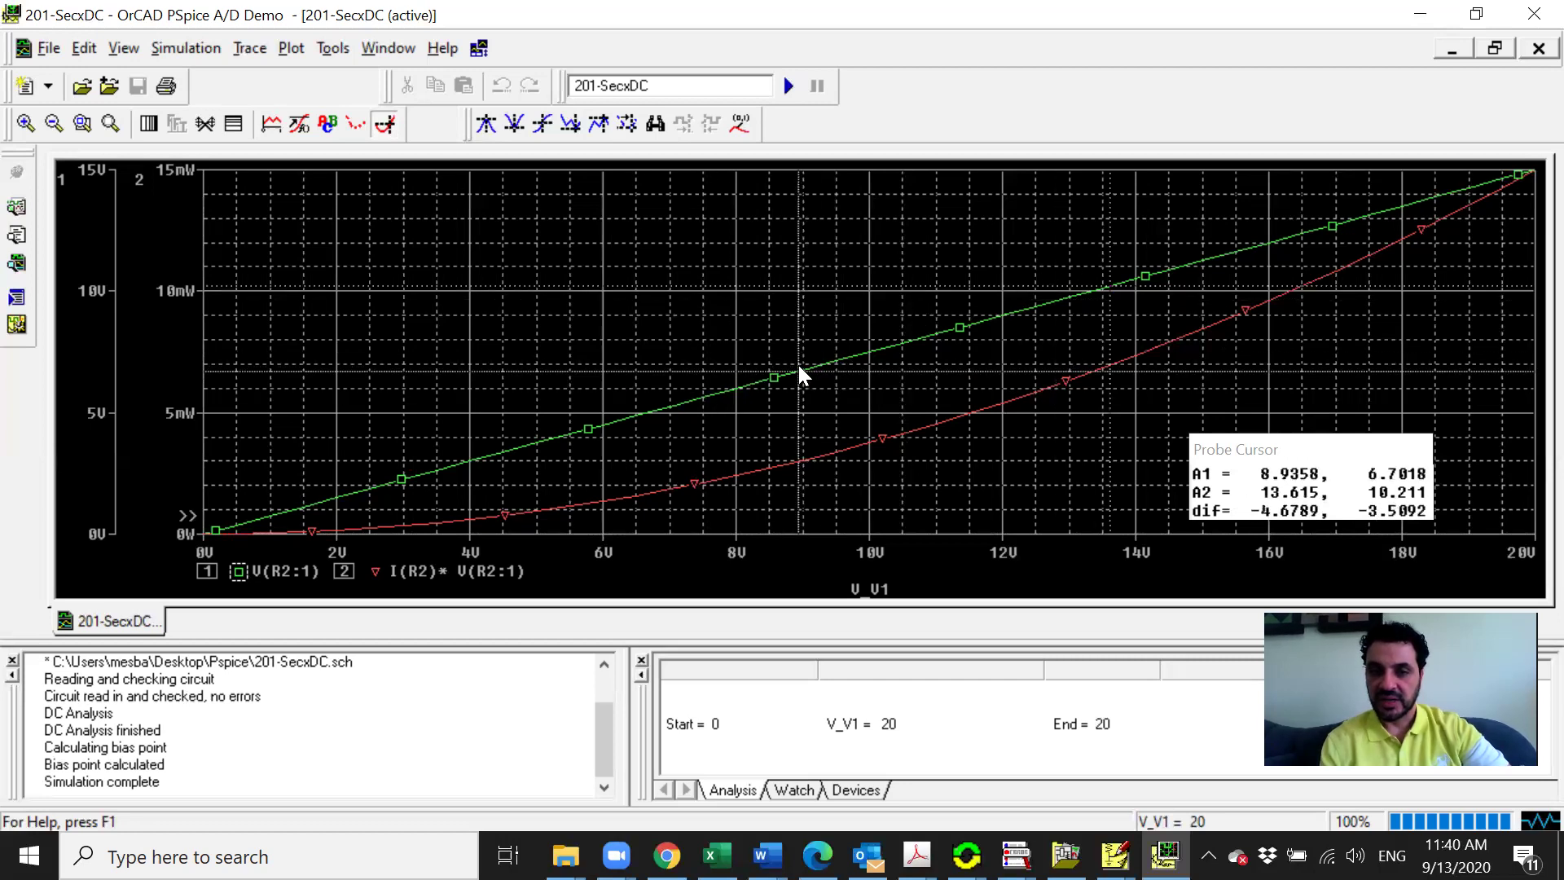
Step: Assign the first cursor to the I(R2)* V(R2:1) trace and move it to about 10.57 V of V1
{"action": "left_click", "coordinate": [374, 572]}
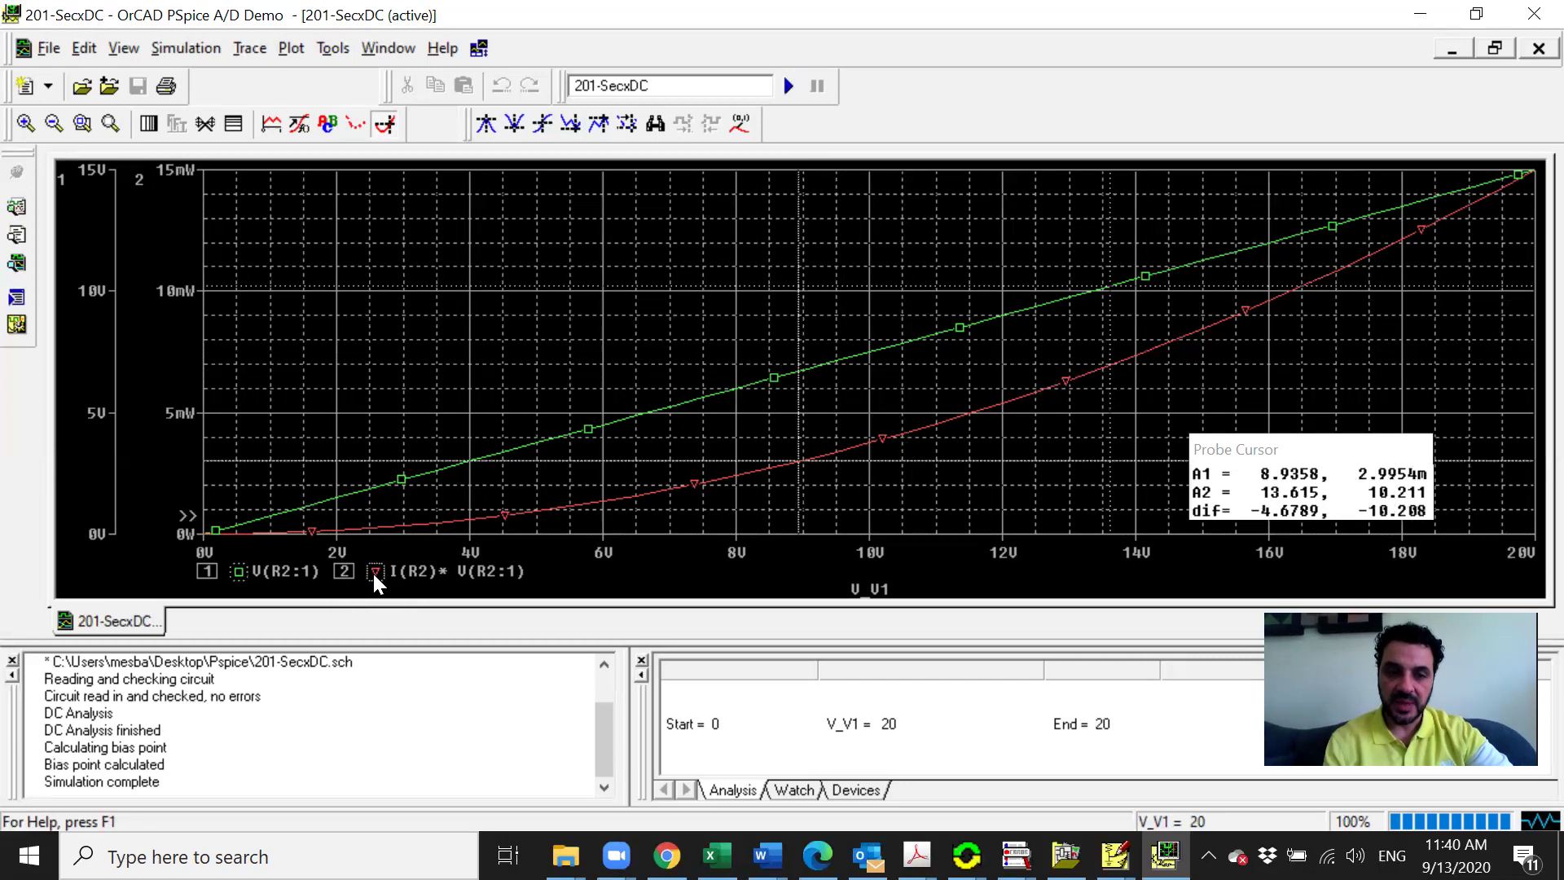
{"action": "double_click", "coordinate": [373, 574]}
{"action": "left_click", "coordinate": [928, 513]}
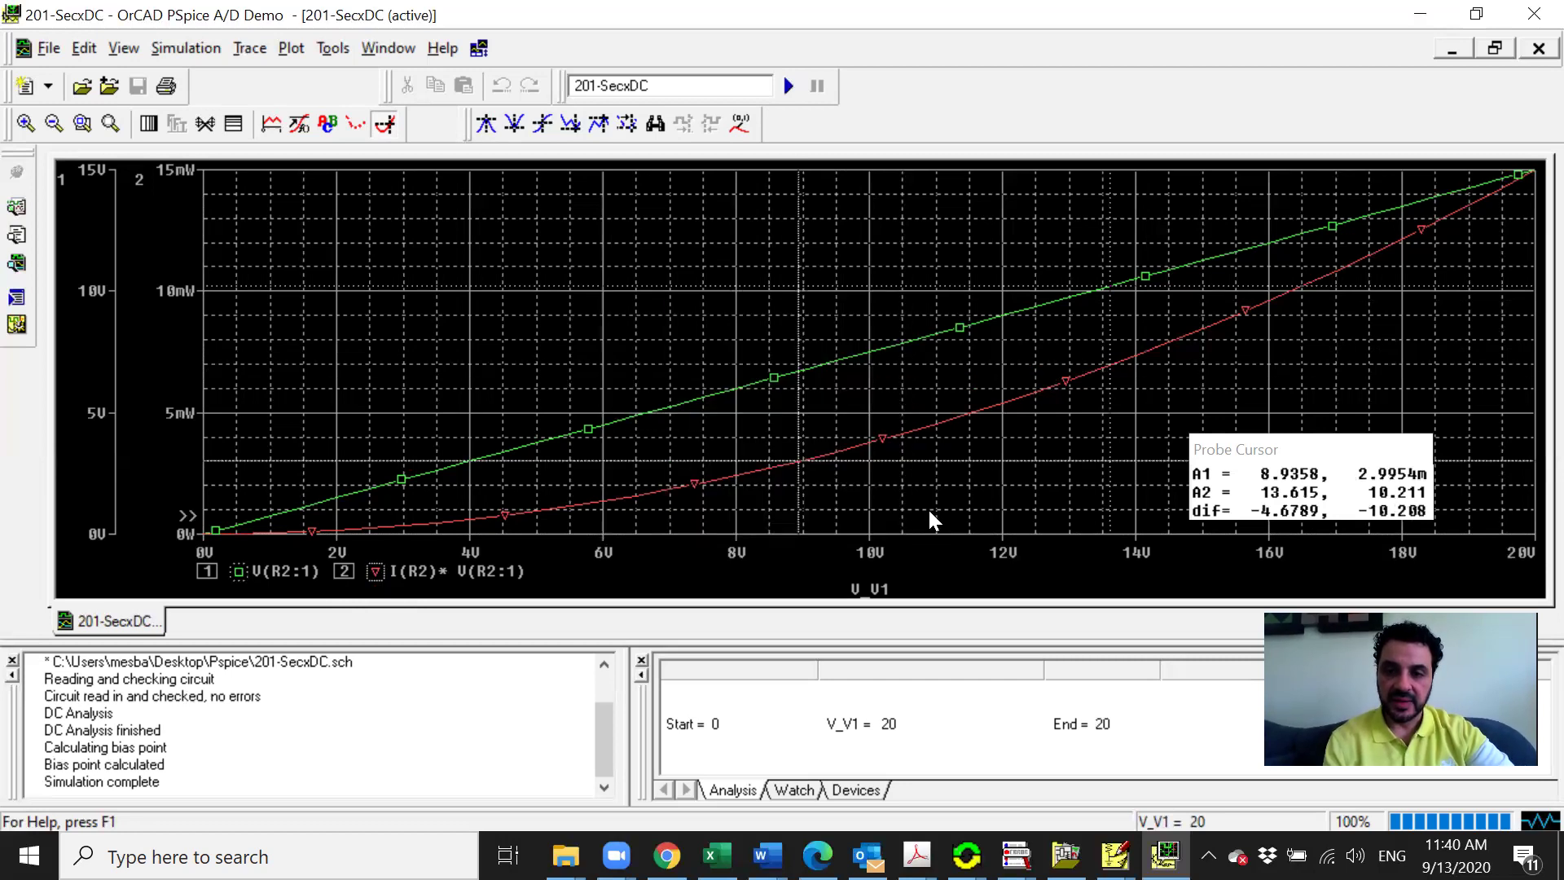
{"action": "left_click", "coordinate": [750, 471]}
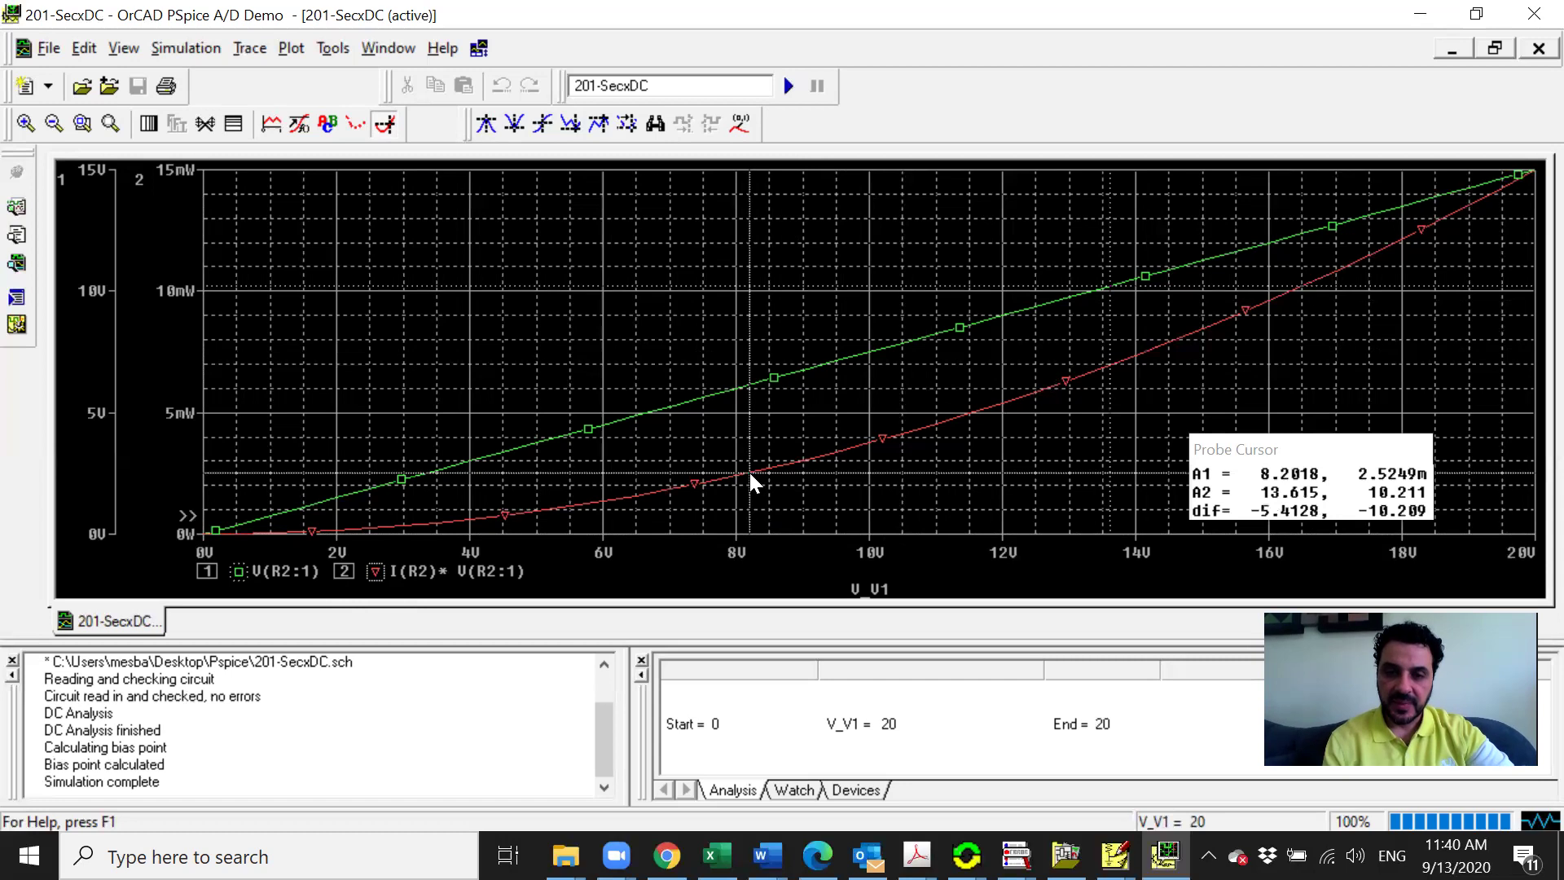
{"action": "mouse_move", "coordinate": [810, 455]}
{"action": "left_mouse_down"}
{"action": "mouse_move", "coordinate": [1035, 384]}
{"action": "mouse_move", "coordinate": [908, 428]}
{"action": "left_mouse_up"}
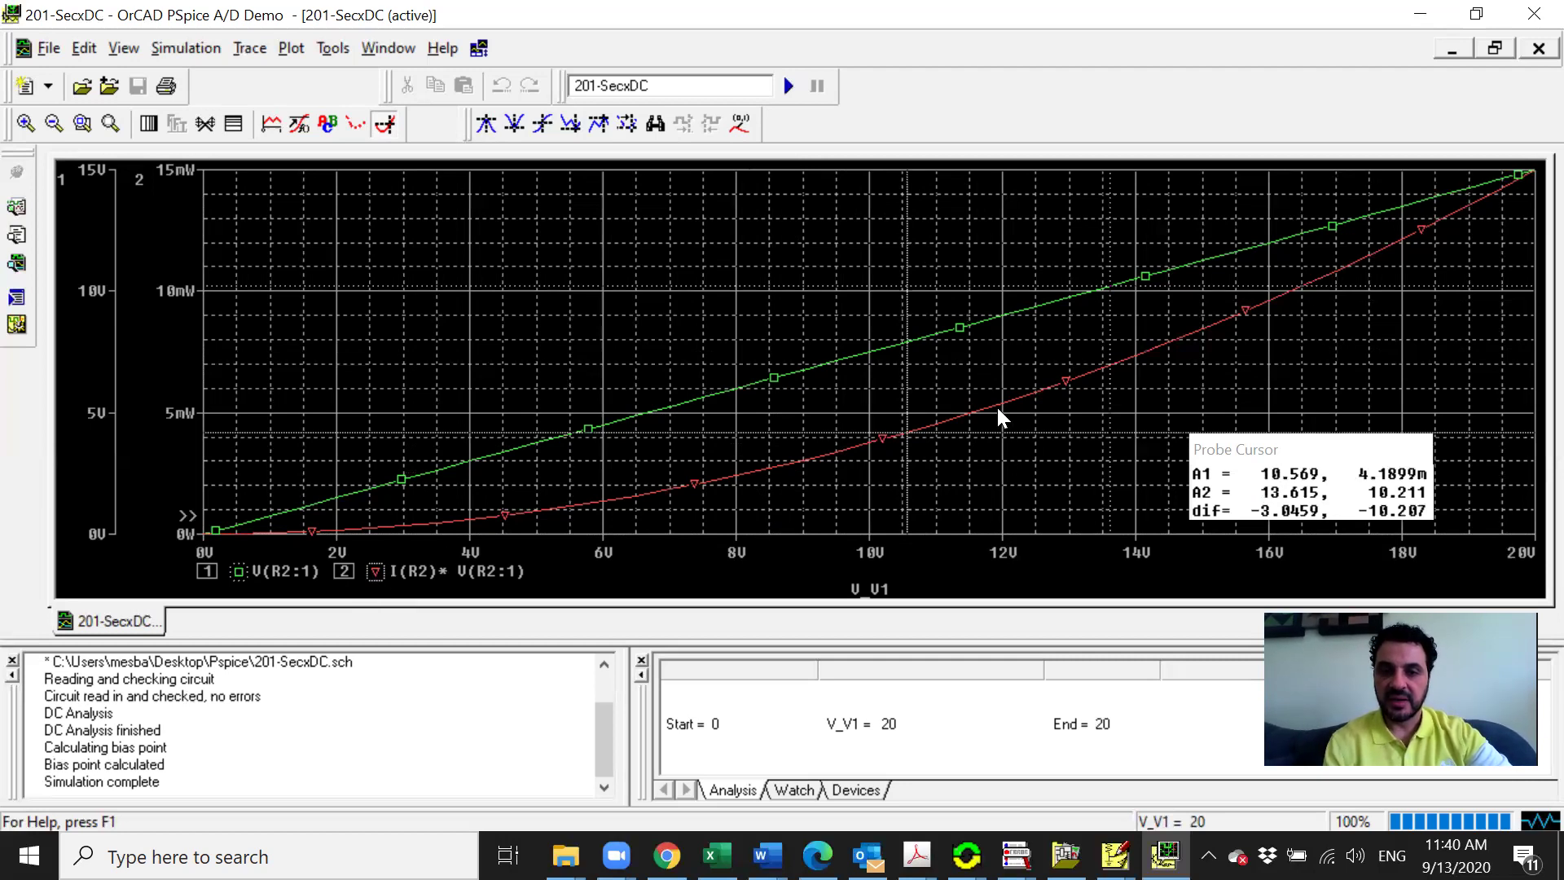
Step: Place the second cursor at about 14.4 V of V1 and the first cursor on the power trace at about 8.6 V
{"action": "mouse_move", "coordinate": [986, 403]}
{"action": "left_mouse_down"}
{"action": "mouse_move", "coordinate": [1139, 348]}
{"action": "mouse_move", "coordinate": [980, 409]}
{"action": "mouse_move", "coordinate": [1055, 393]}
{"action": "mouse_move", "coordinate": [1161, 342]}
{"action": "left_mouse_up"}
{"action": "right_click", "coordinate": [1162, 343]}
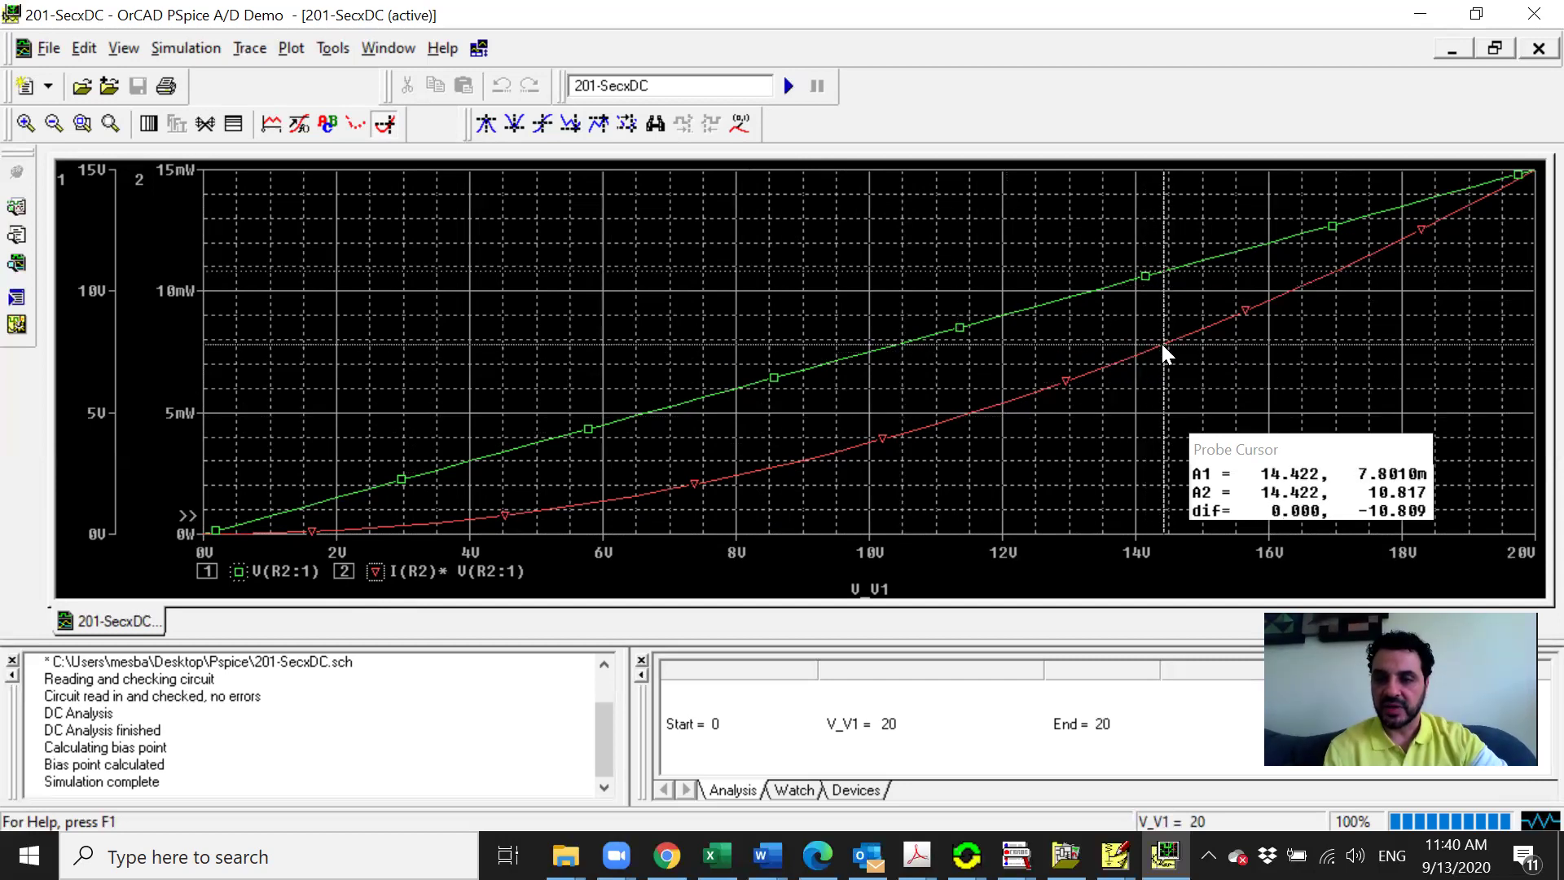
{"action": "mouse_move", "coordinate": [1081, 379]}
{"action": "left_mouse_down"}
{"action": "mouse_move", "coordinate": [872, 464]}
{"action": "mouse_move", "coordinate": [1042, 395]}
{"action": "mouse_move", "coordinate": [829, 473]}
{"action": "mouse_move", "coordinate": [770, 469]}
{"action": "left_mouse_up"}
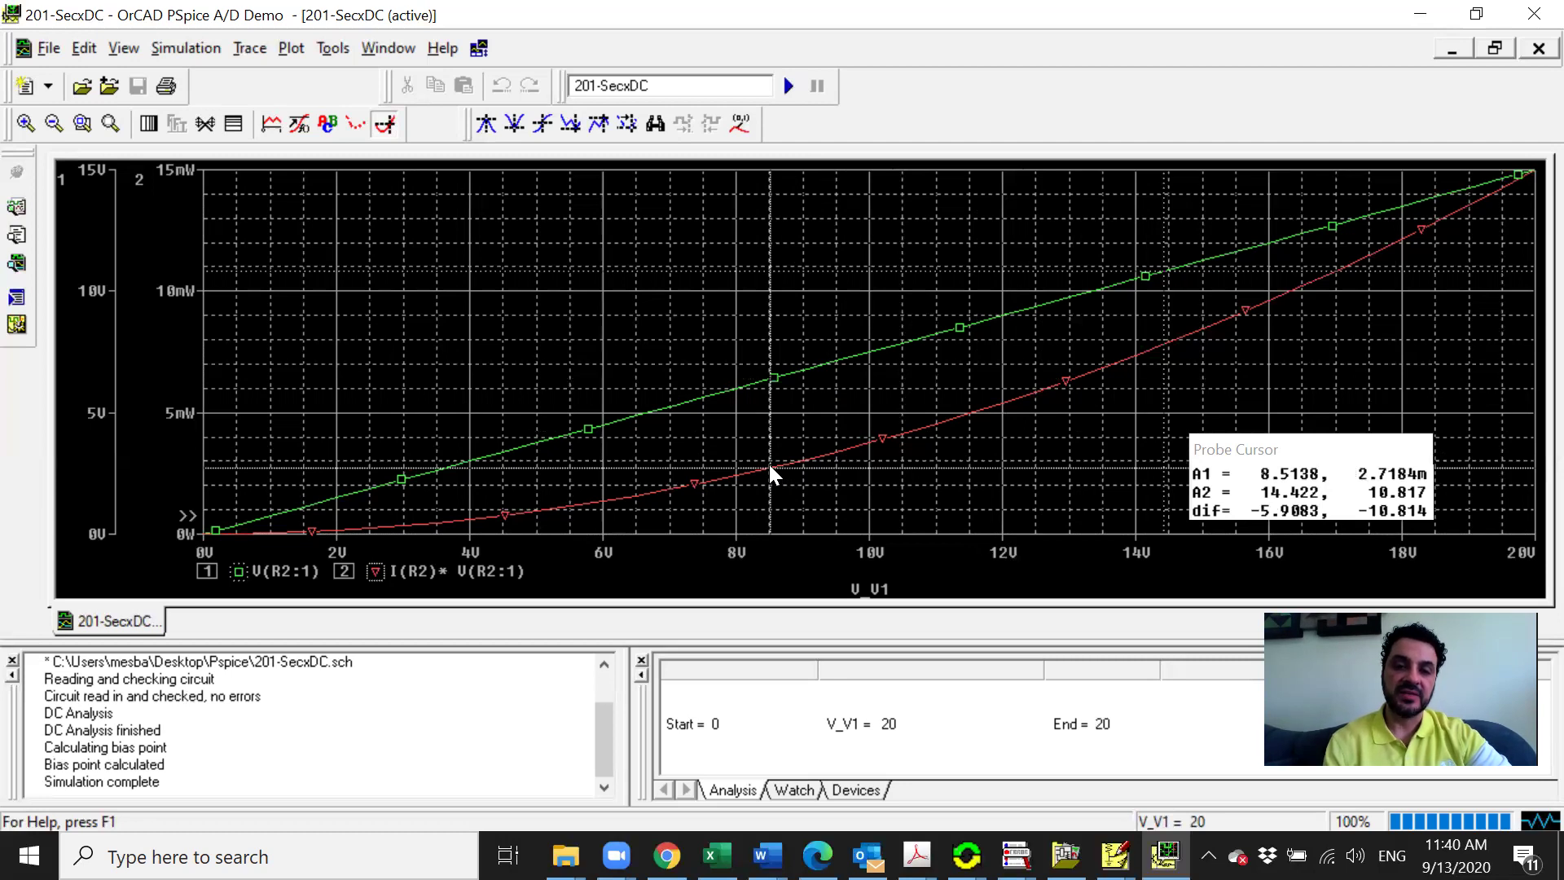
{"action": "left_click_drag", "start_coordinate": [770, 466], "coordinate": [774, 464]}
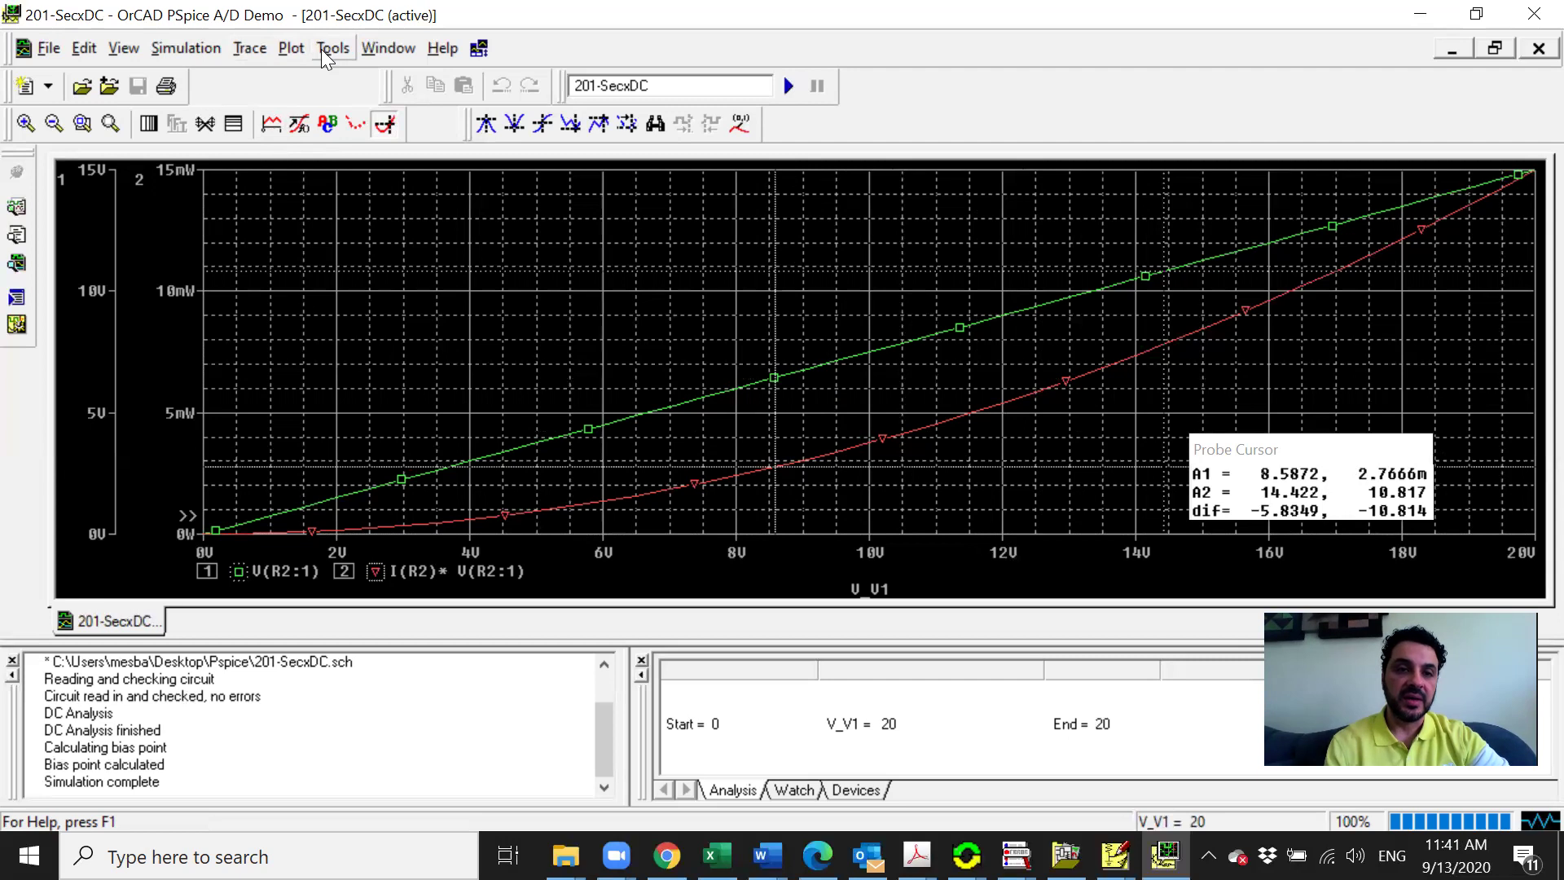
Step: Review the X axis and Y axis settings of the plot, including data range, scale and axis title
{"action": "left_click", "coordinate": [290, 49]}
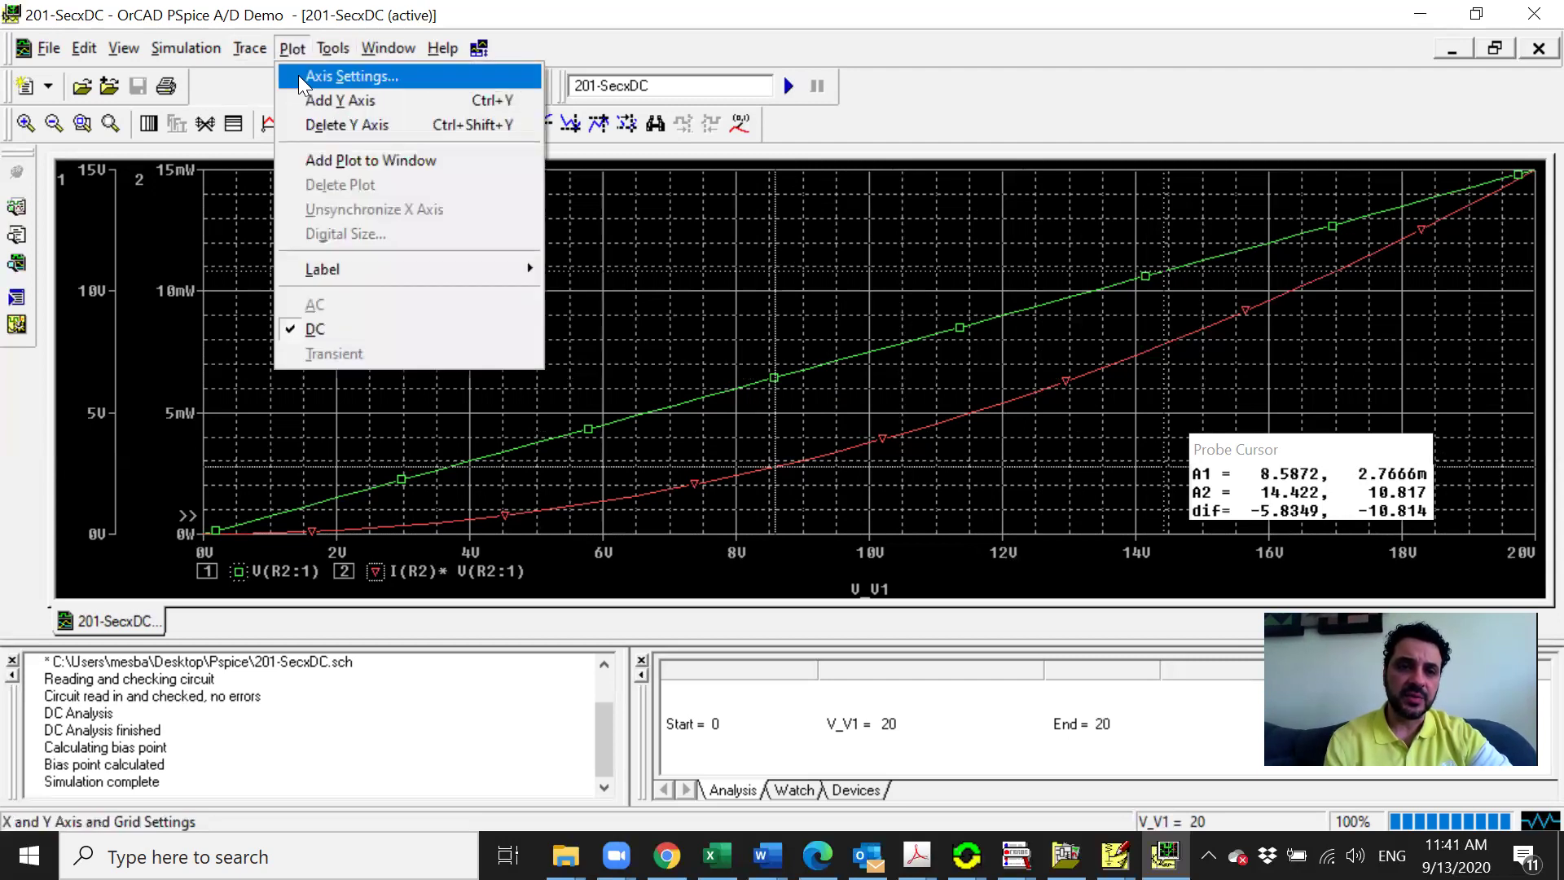
{"action": "left_click", "coordinate": [298, 75]}
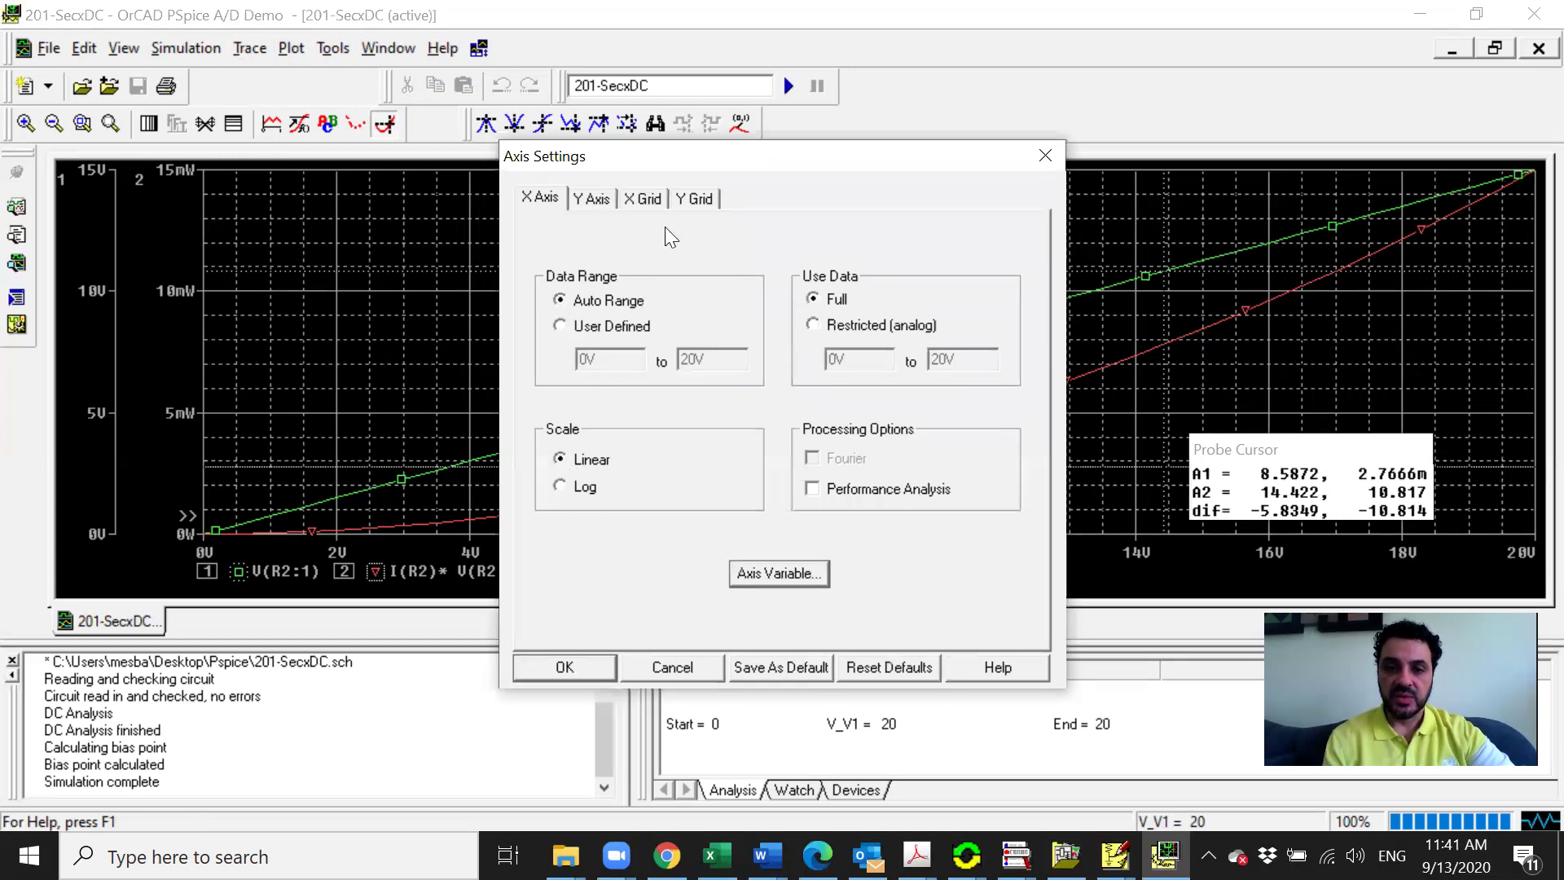
{"action": "left_click", "coordinate": [592, 201]}
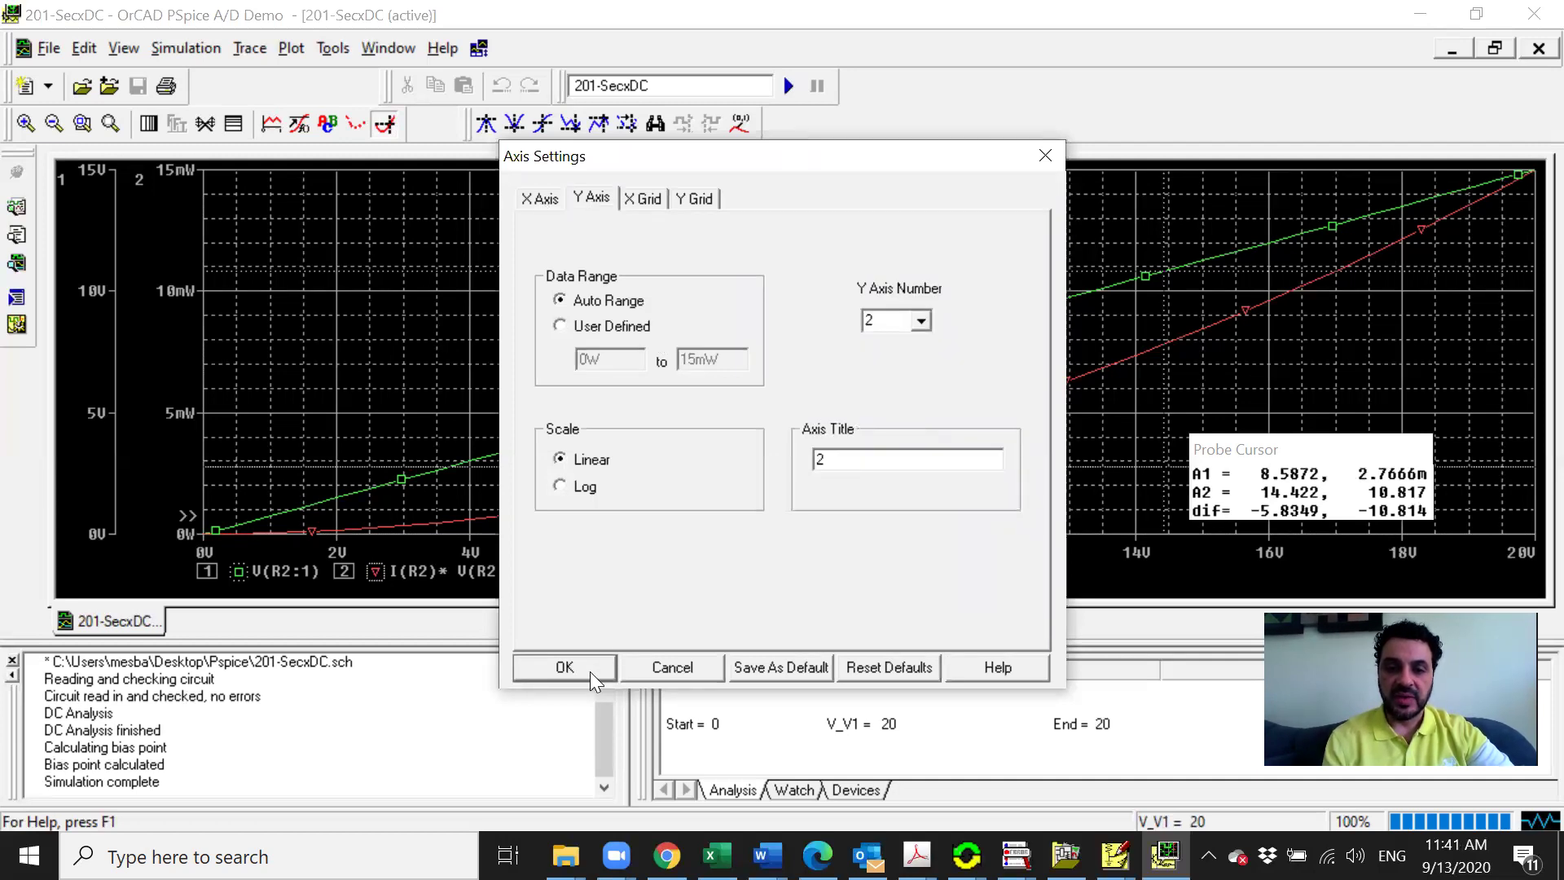
{"action": "left_click", "coordinate": [564, 668]}
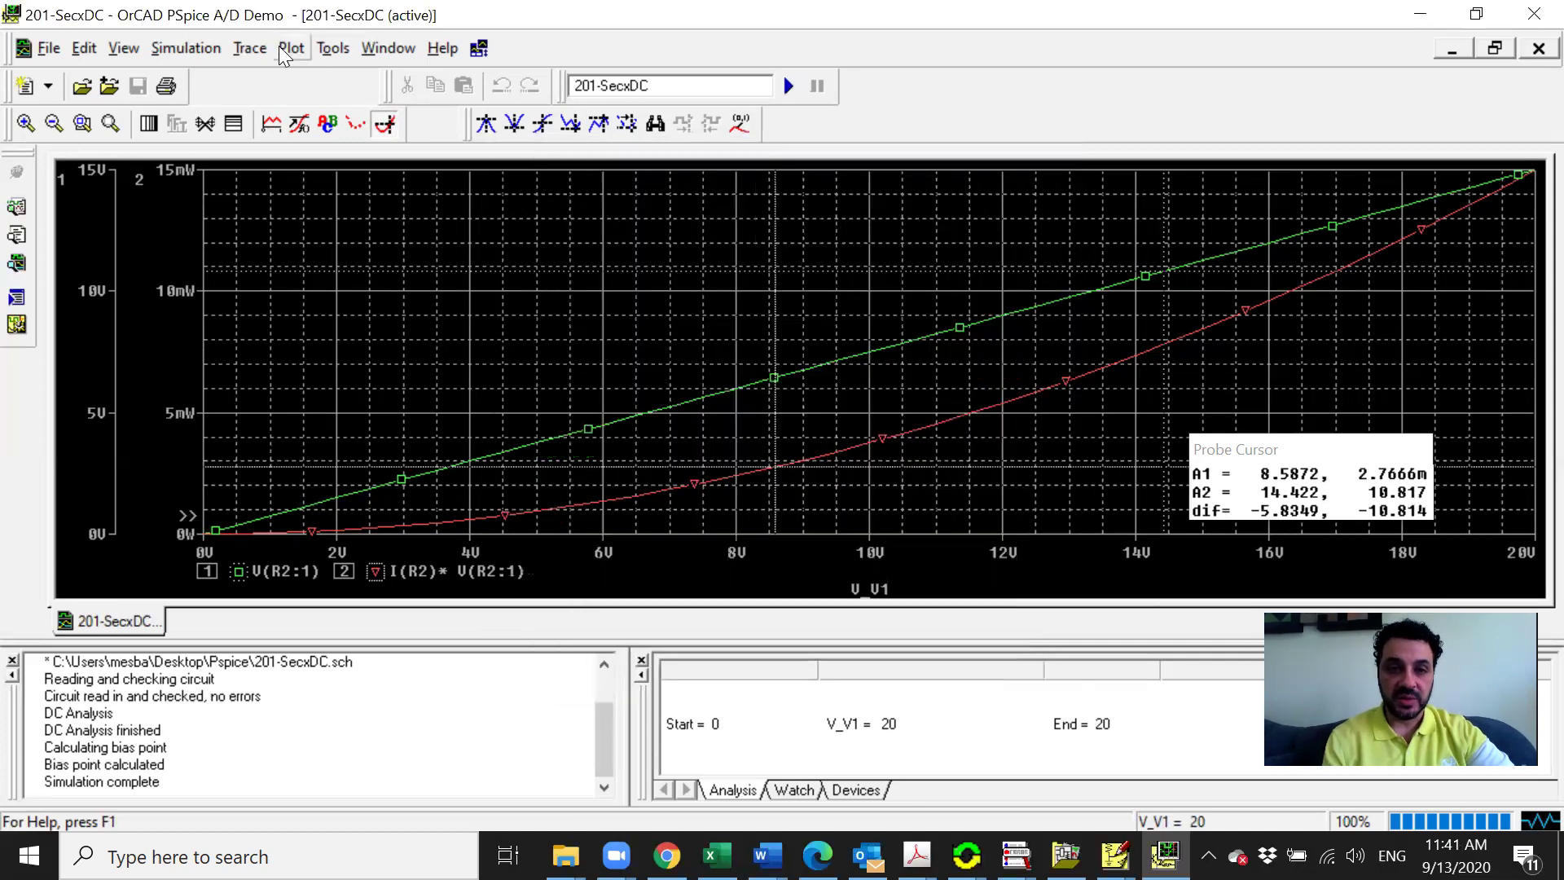